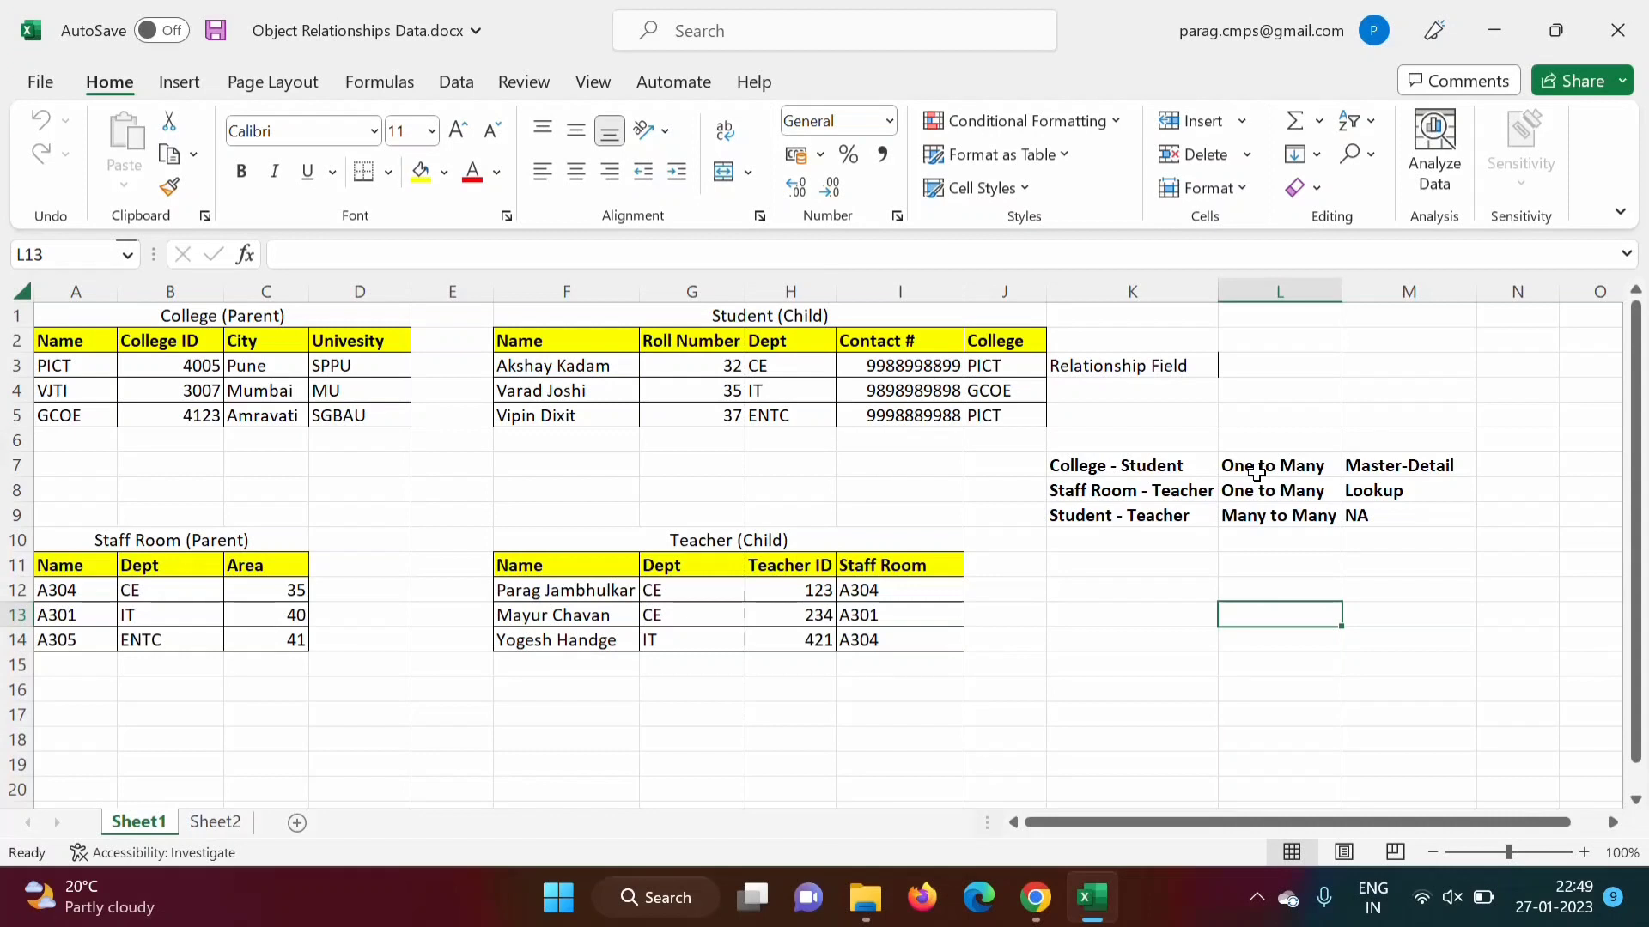
Step: Point out College–Student as One to Many and Student–Teacher as Many to Many in the sheet
left_click(1256, 471)
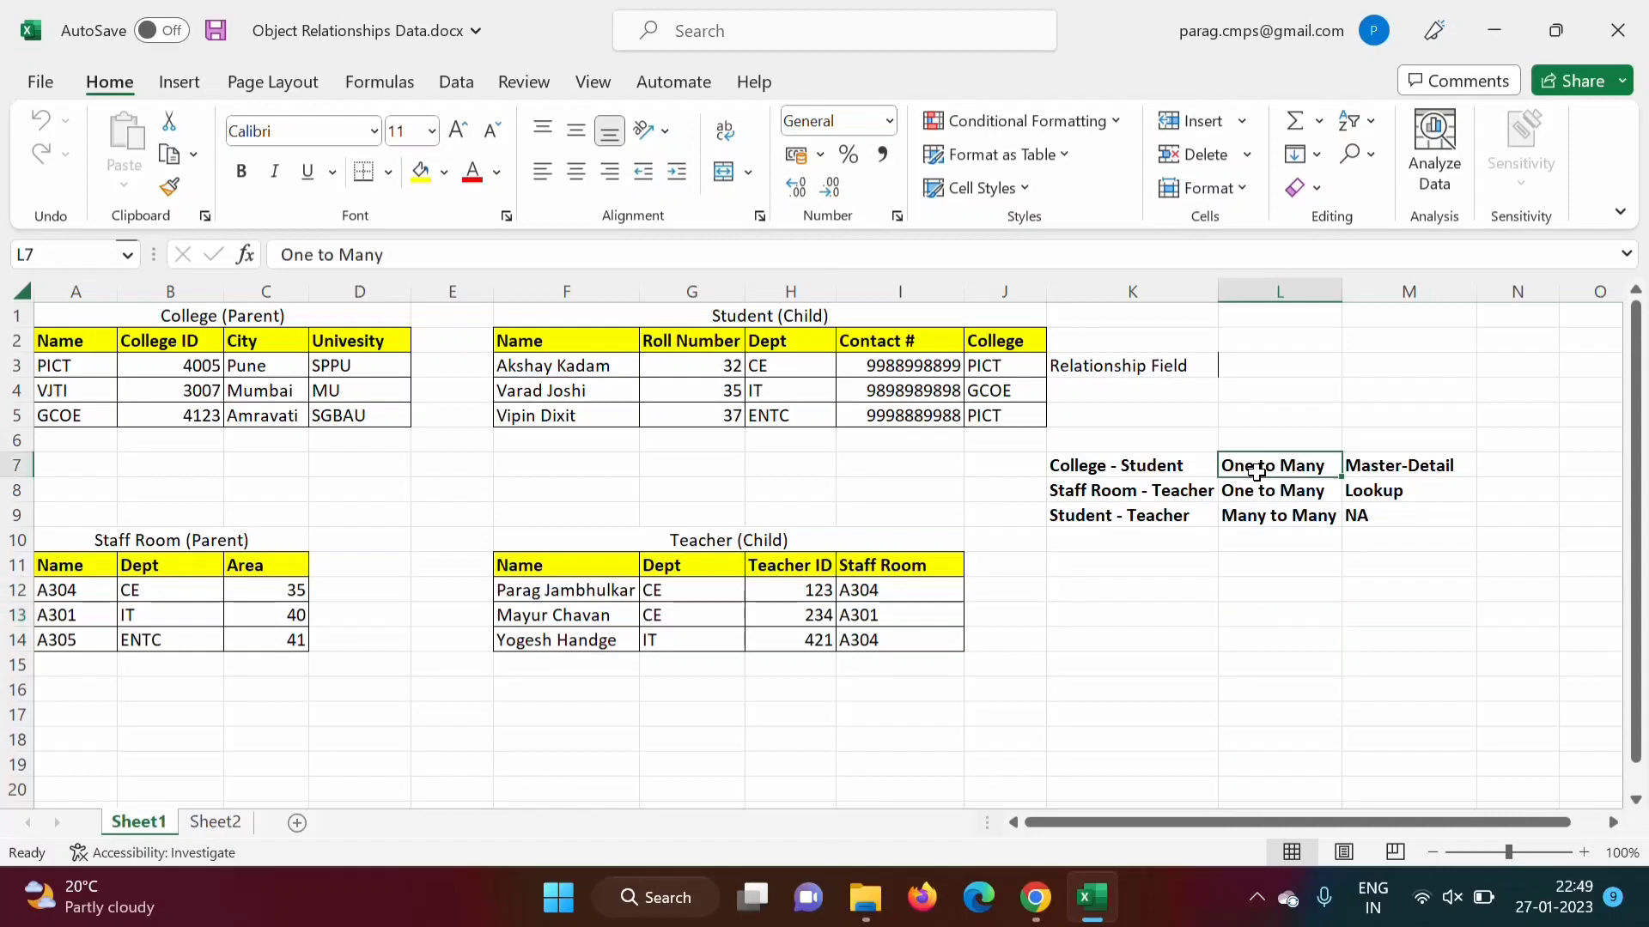
left_click(1258, 520)
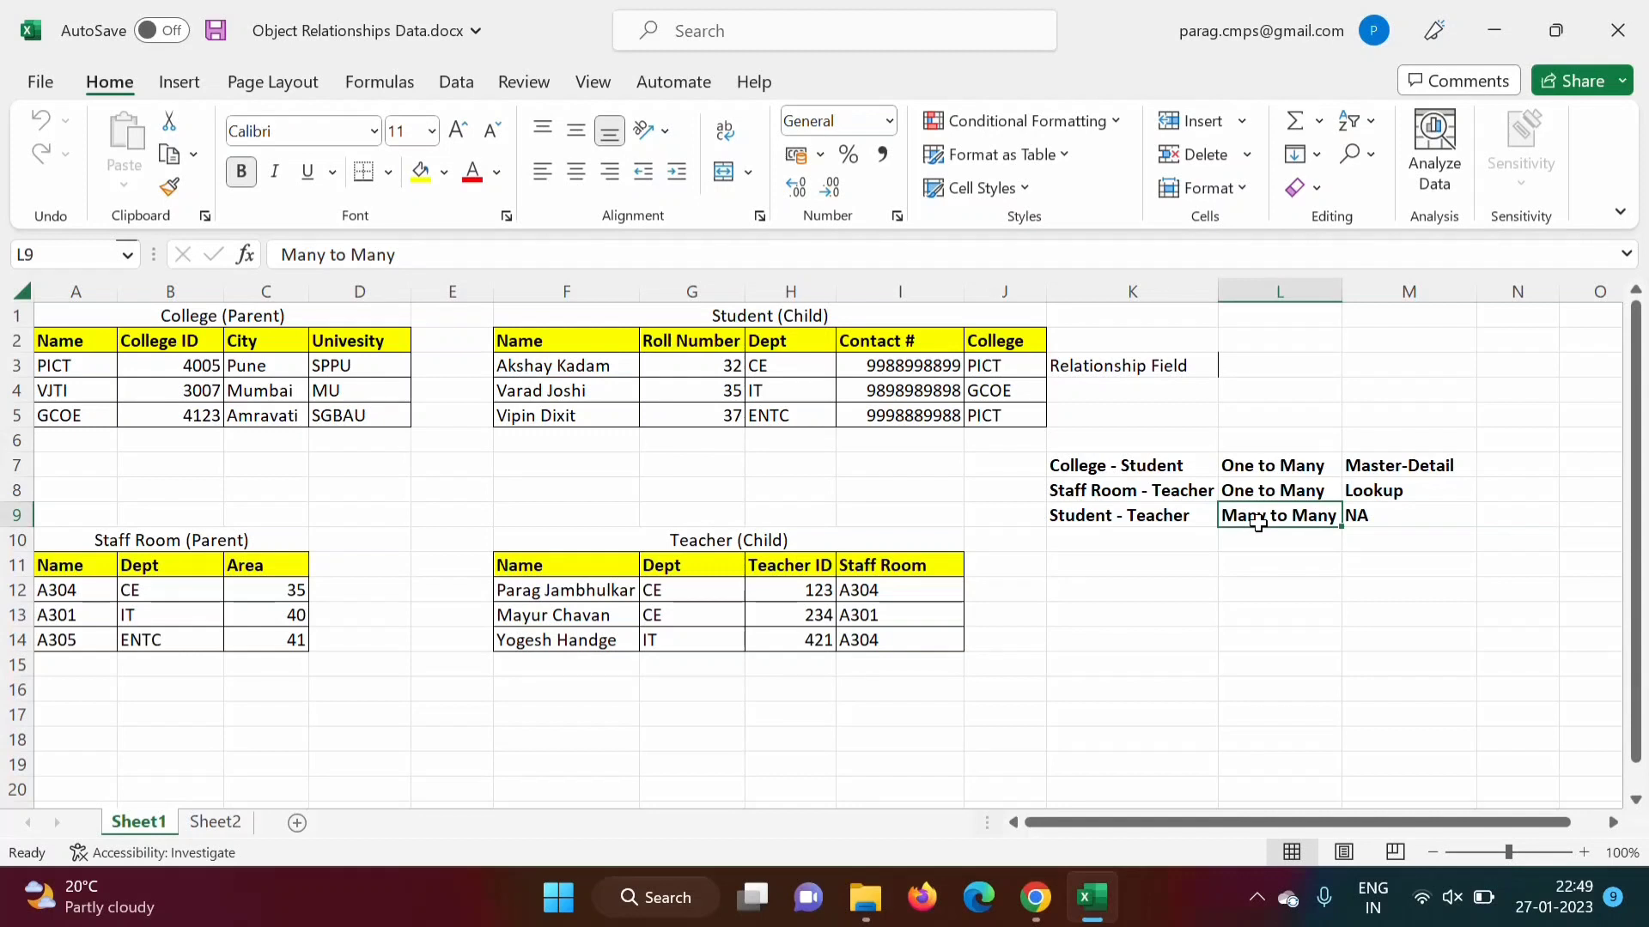
left_click(1282, 468)
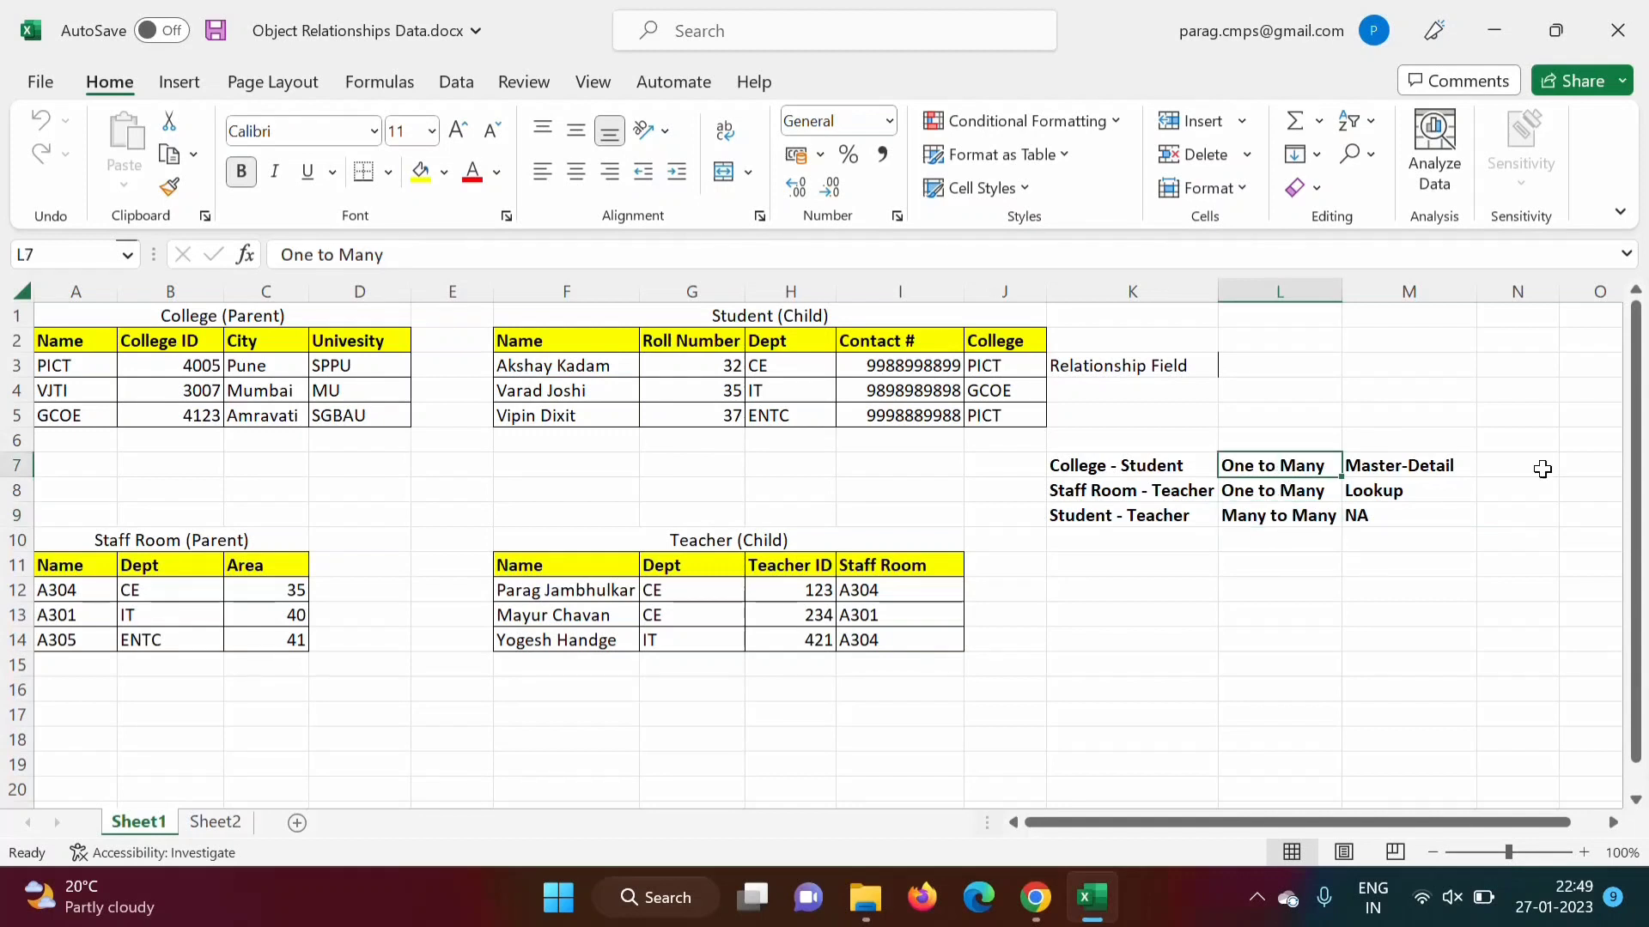
Step: Highlight Master-Detail for College–Student and Lookup for Staff Room–Teacher, then bring Salesforce forward
left_click(1440, 464)
left_click(1417, 498)
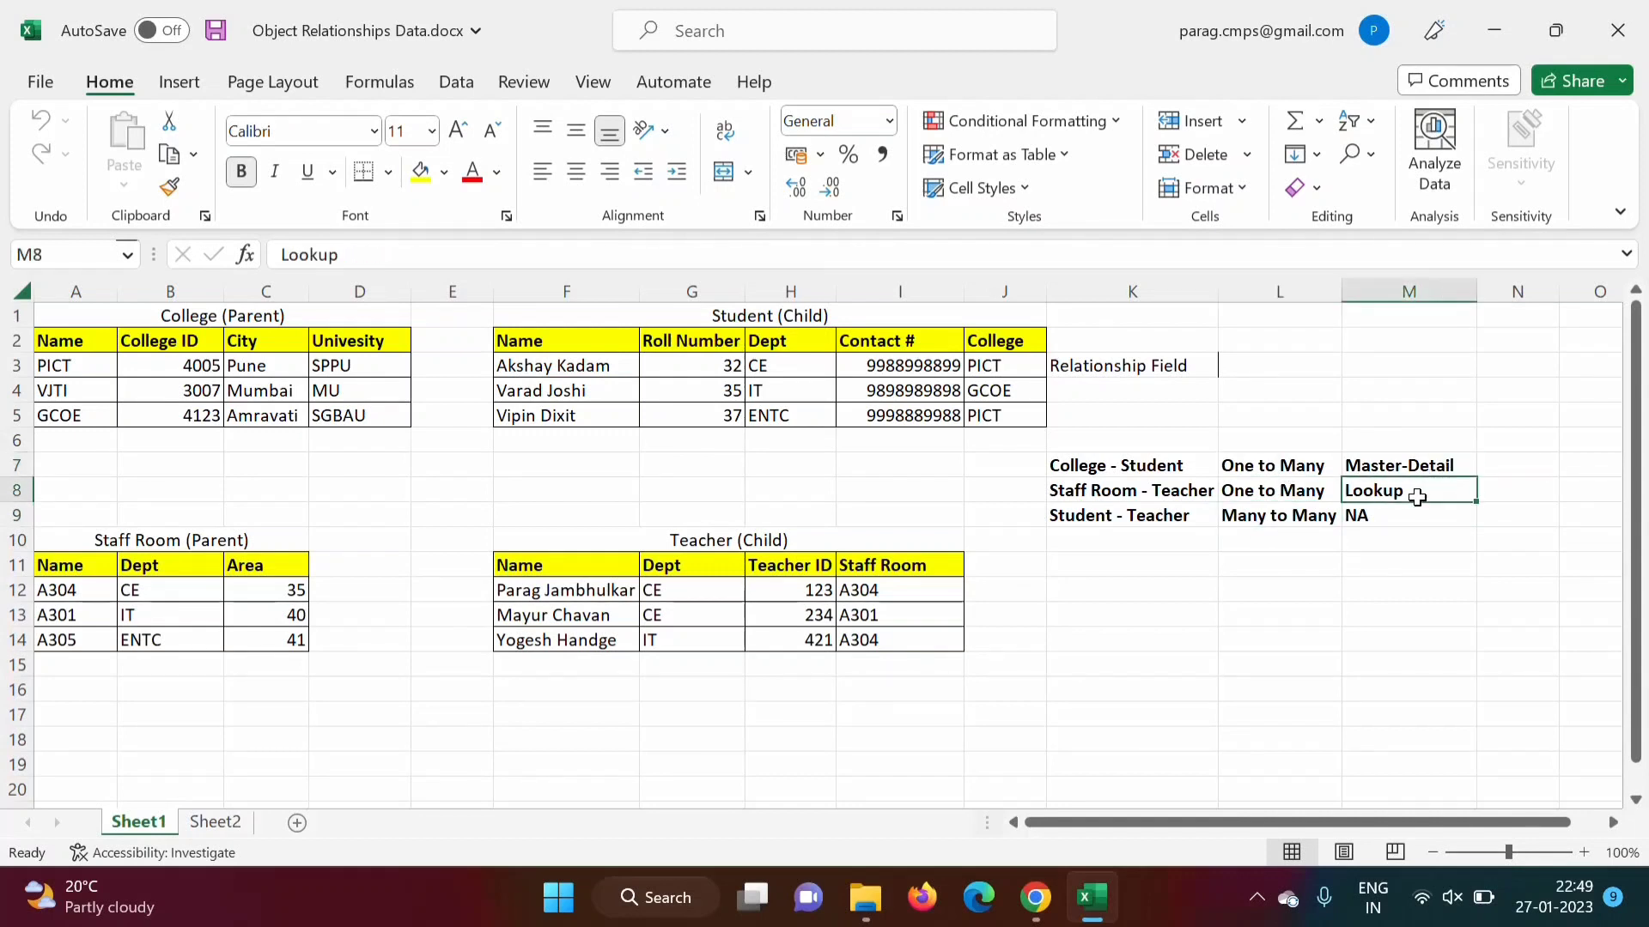
left_click(1394, 468)
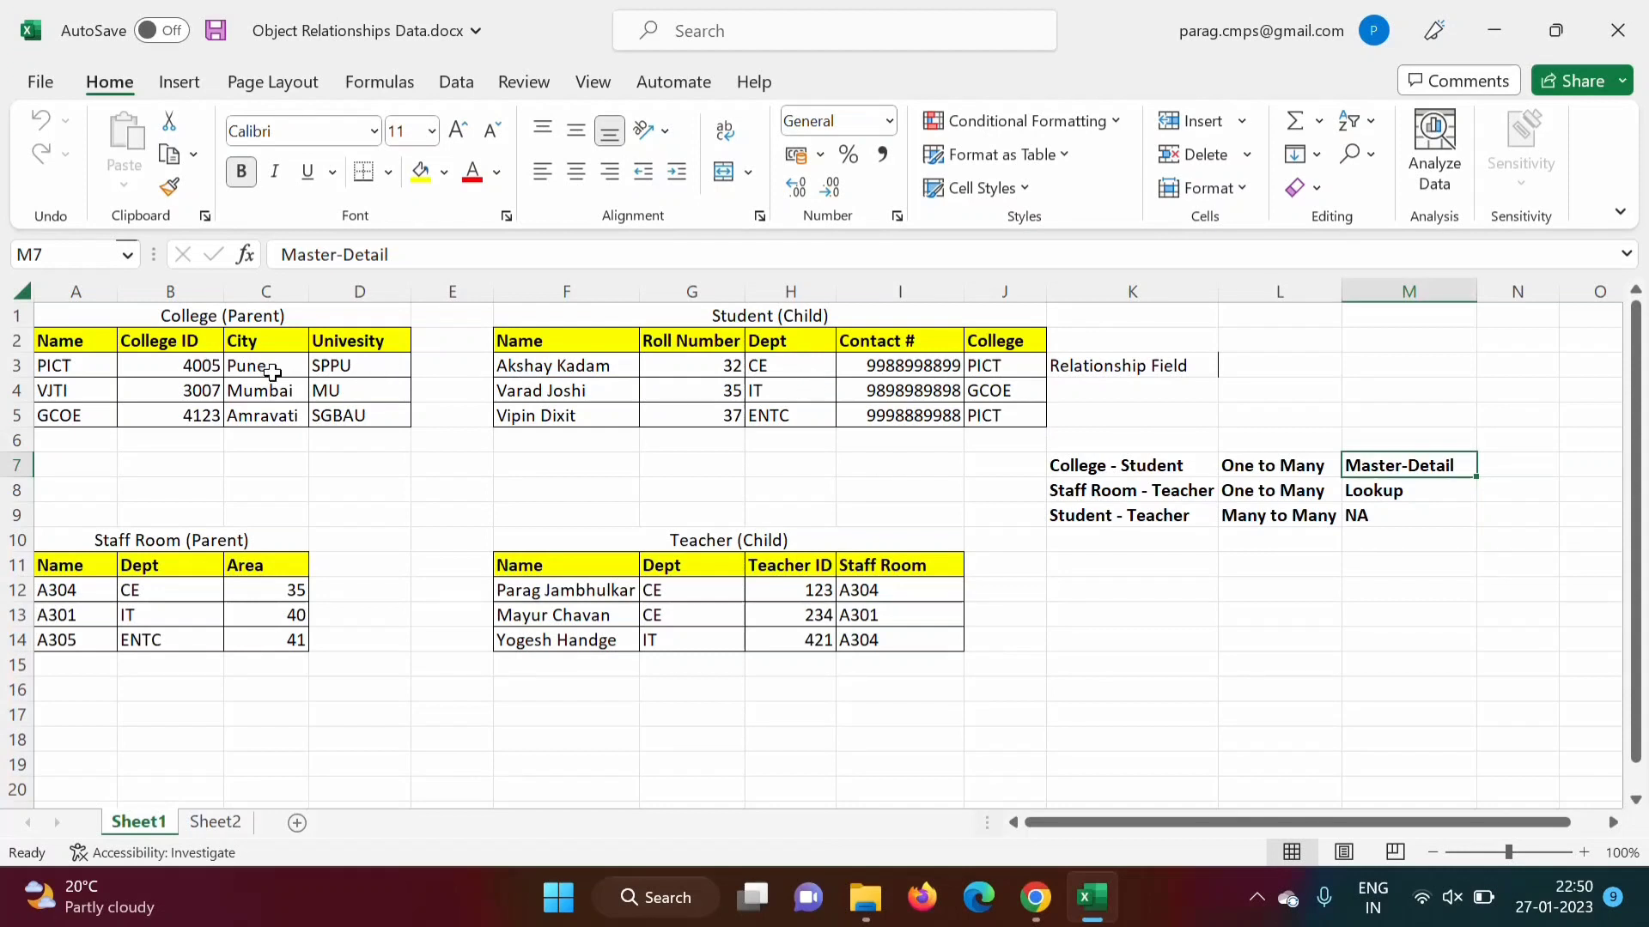
left_click(1390, 493)
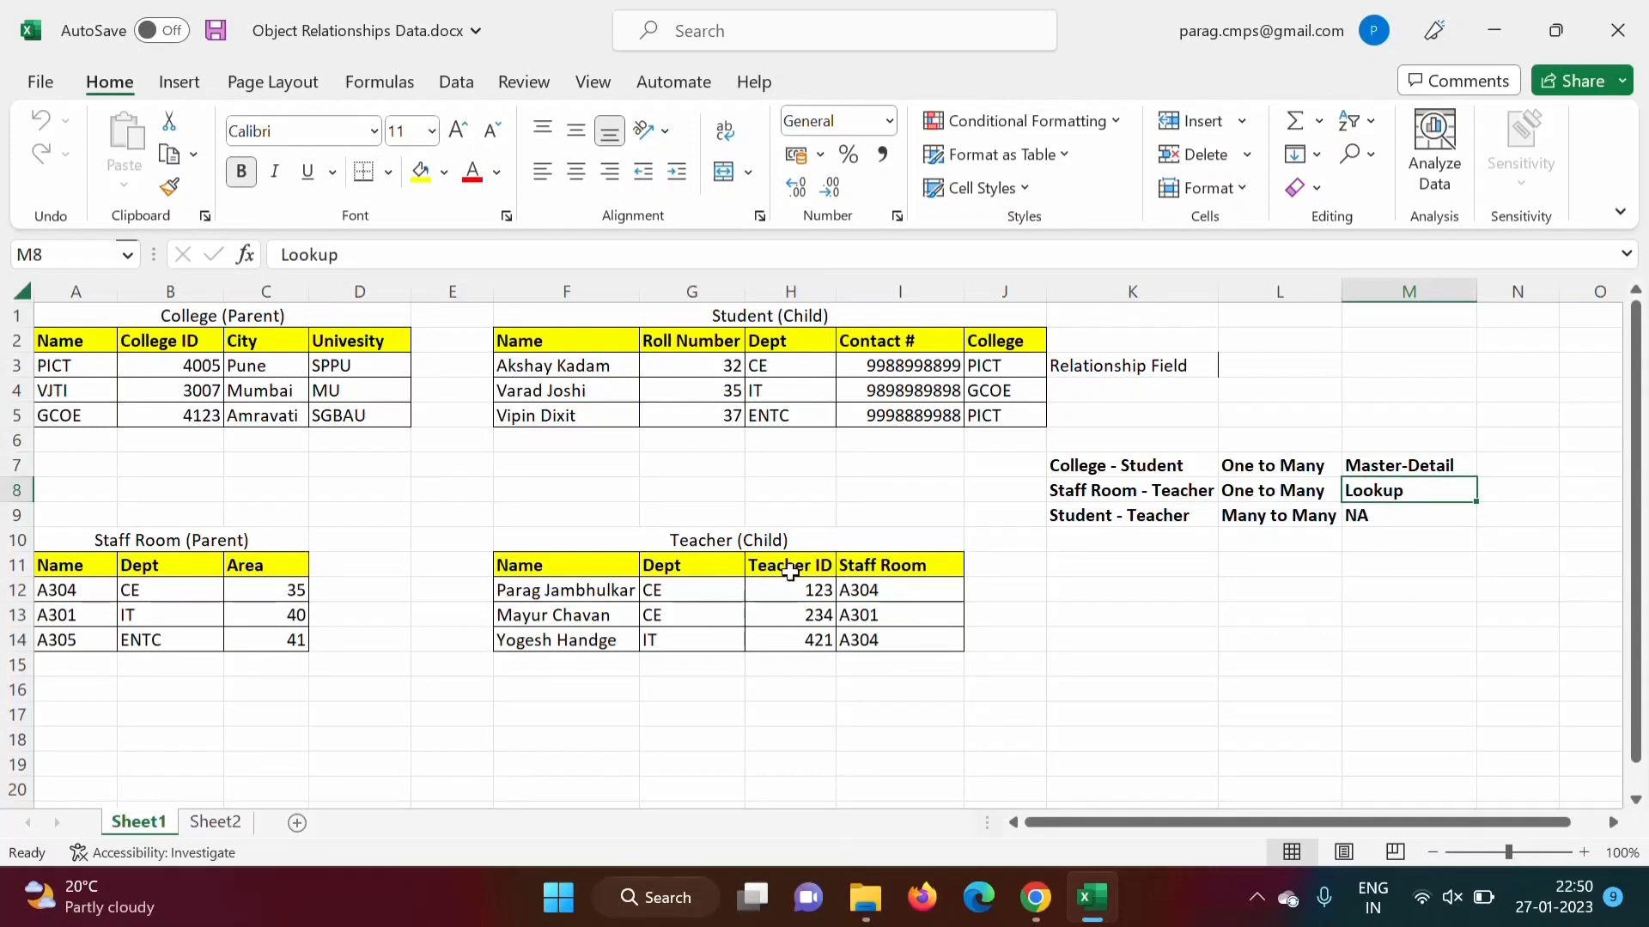
left_click(271, 599)
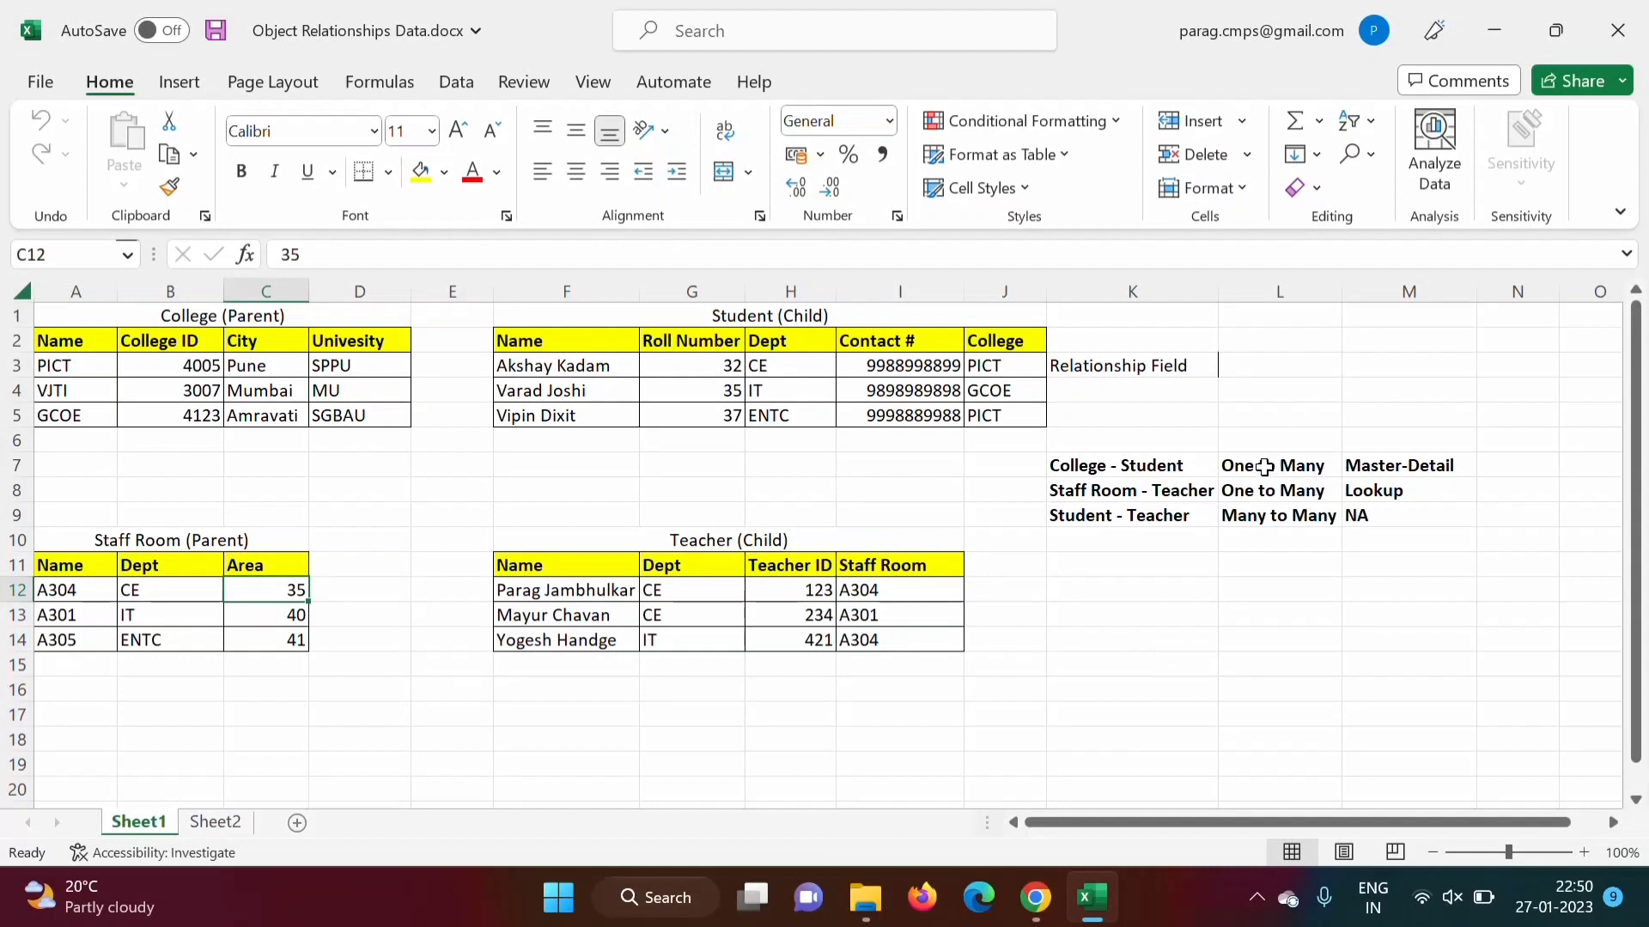
left_click_drag(1262, 468, 1366, 492)
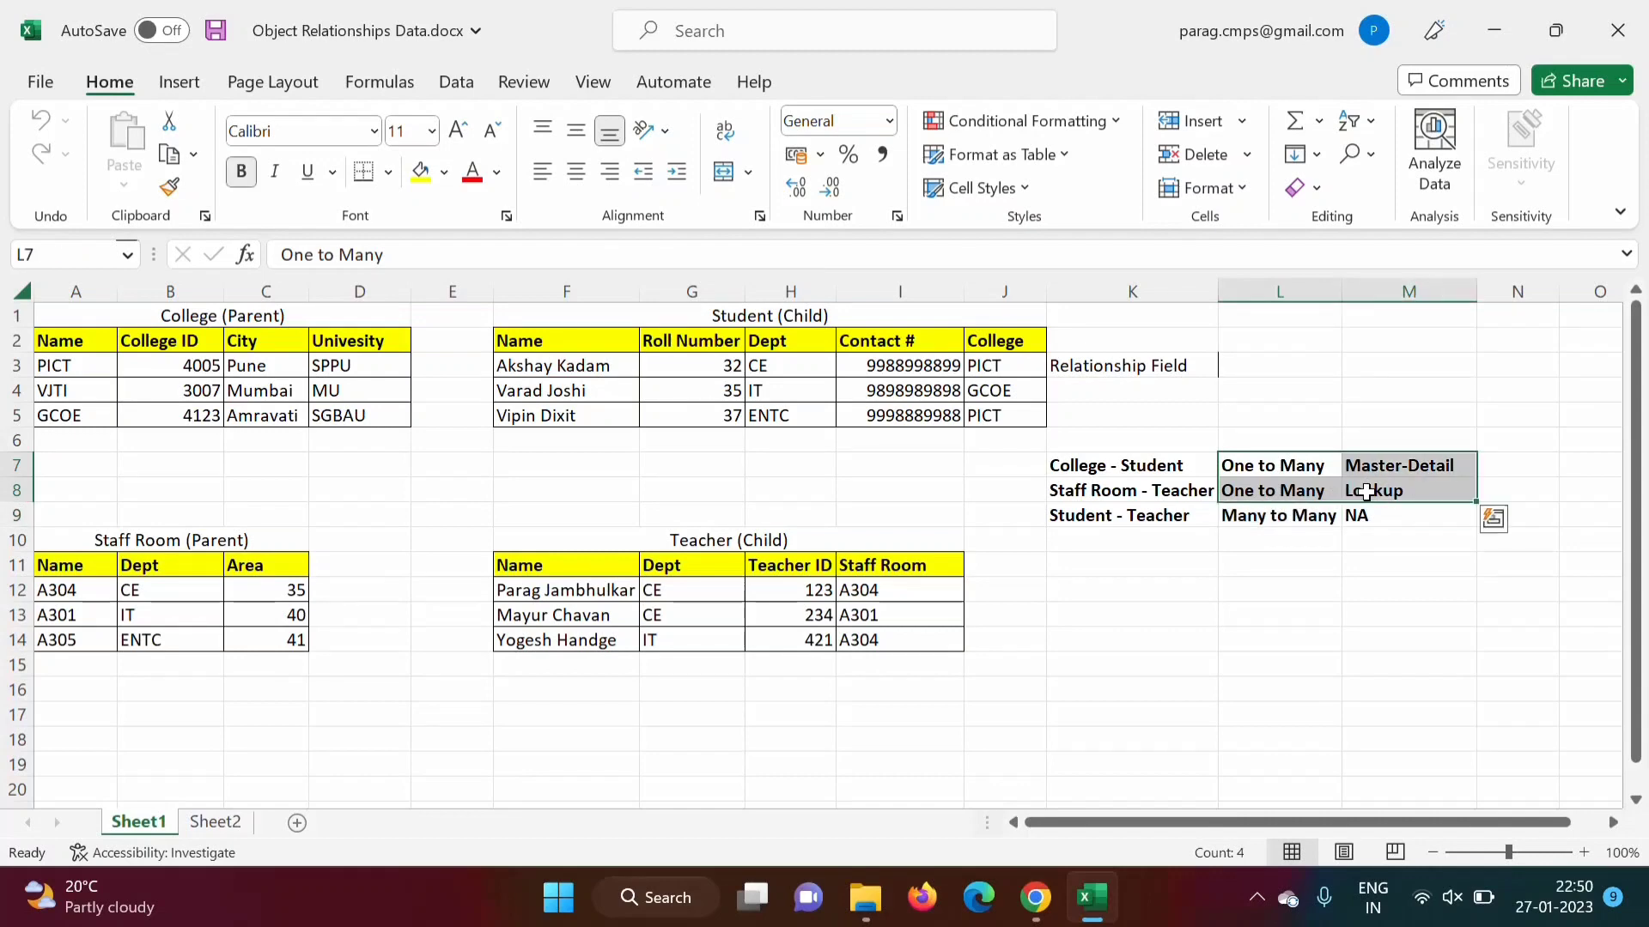
key("alt+Tab")
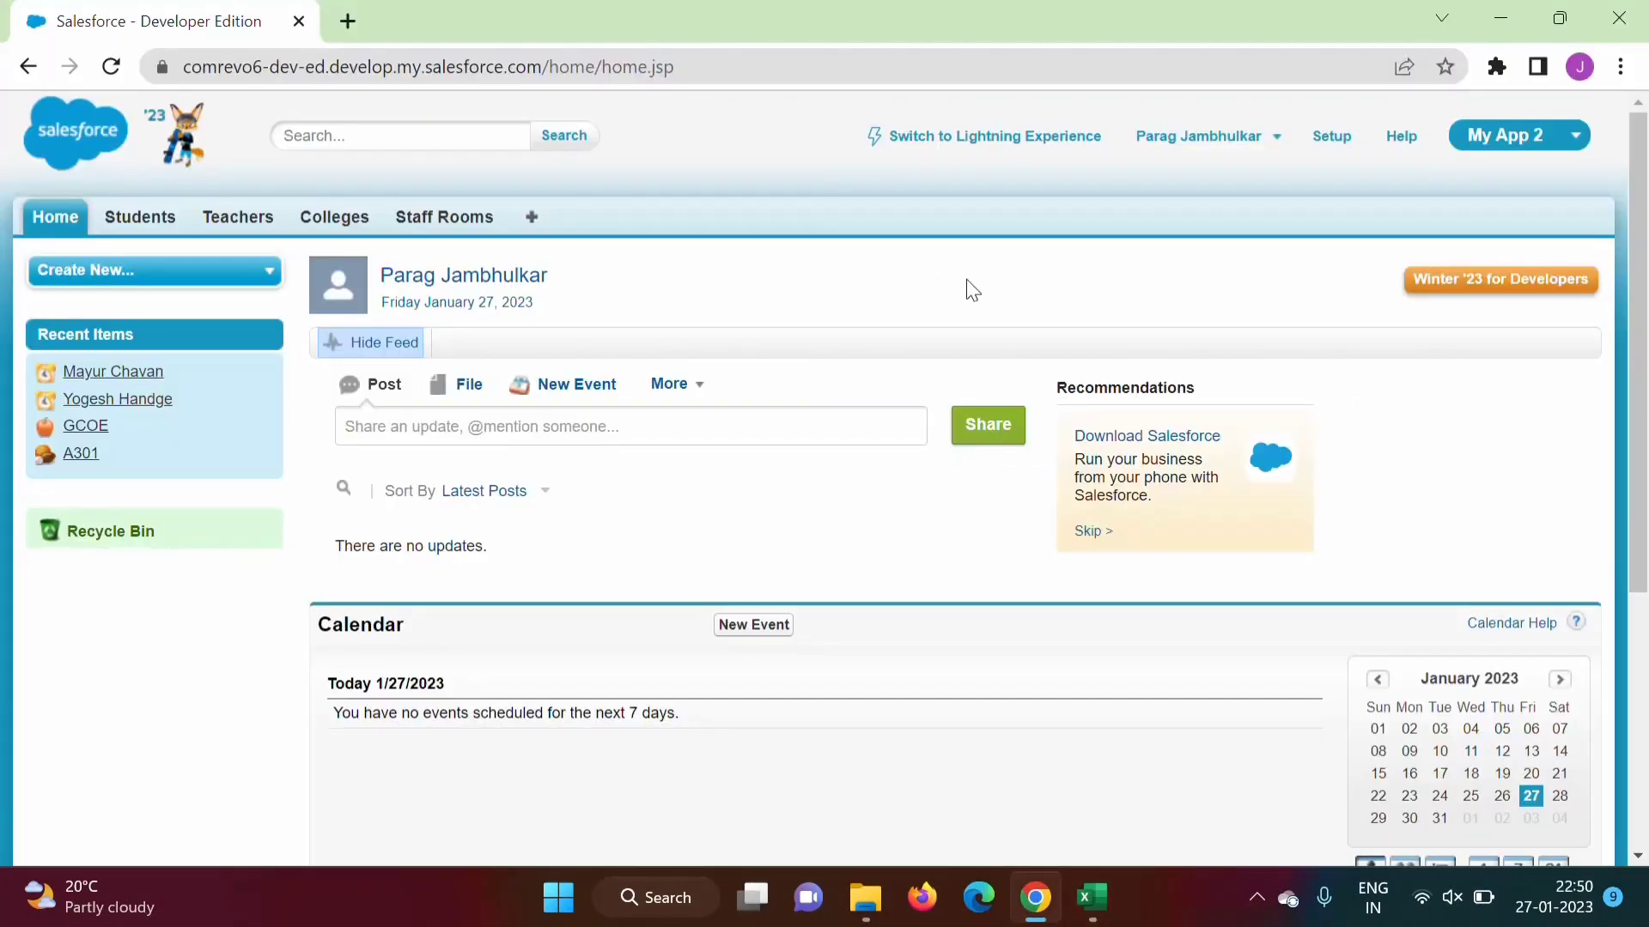
Step: Find the Custom Objects setup page through Quick Find 'objects', then return to the Excel sheet
left_click(1331, 137)
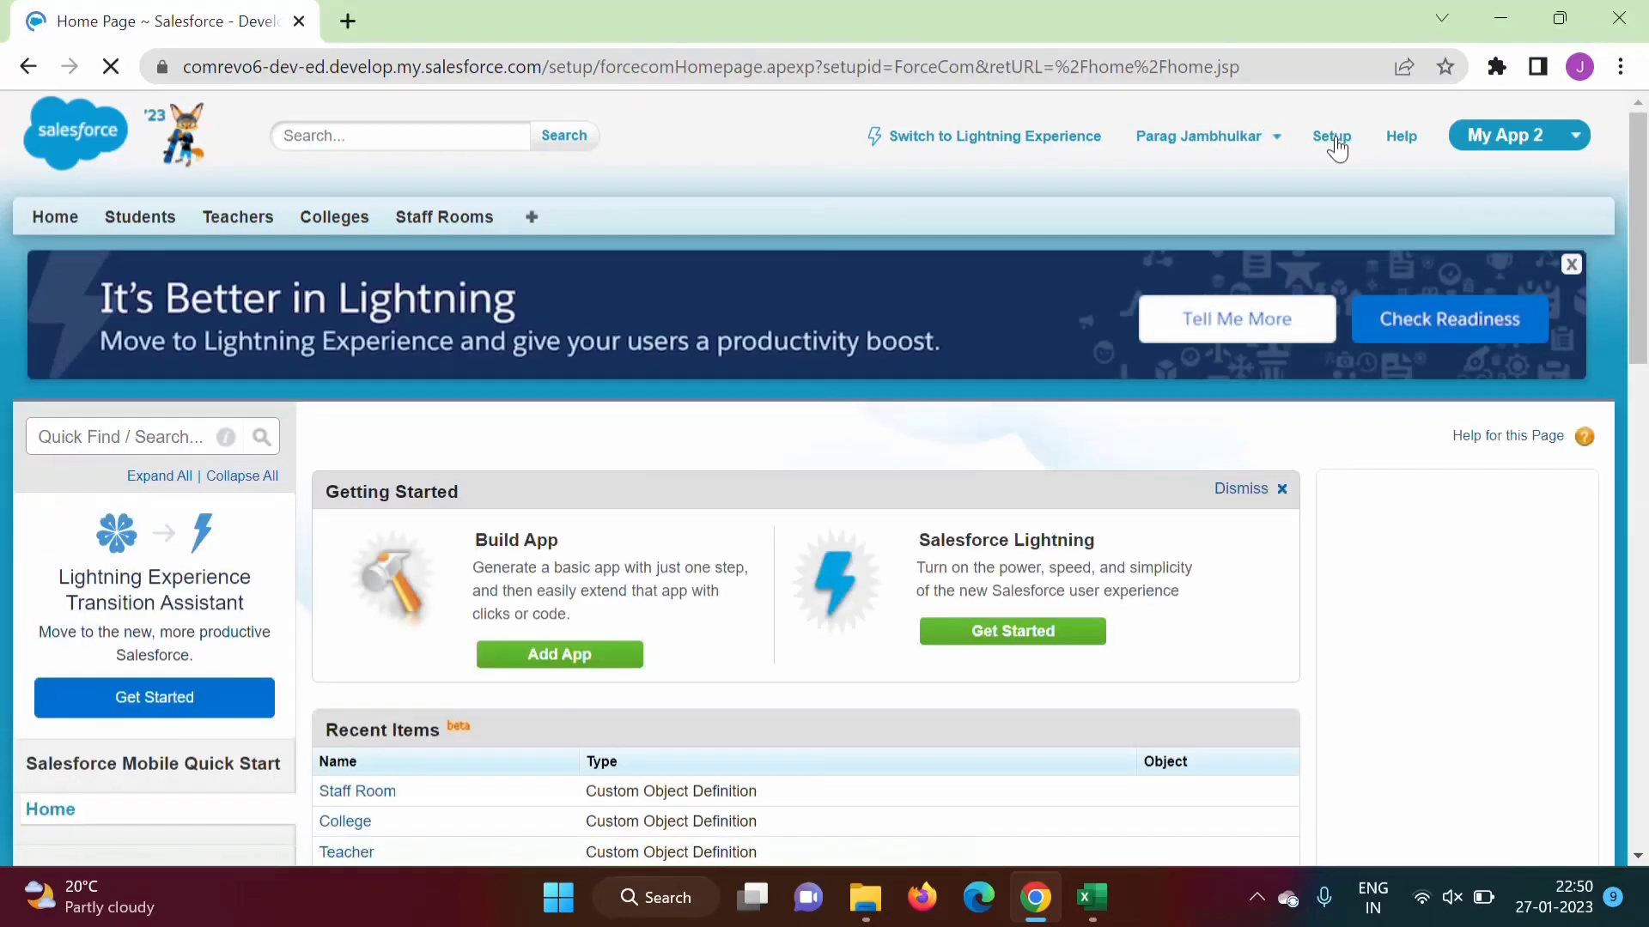
left_click(155, 437)
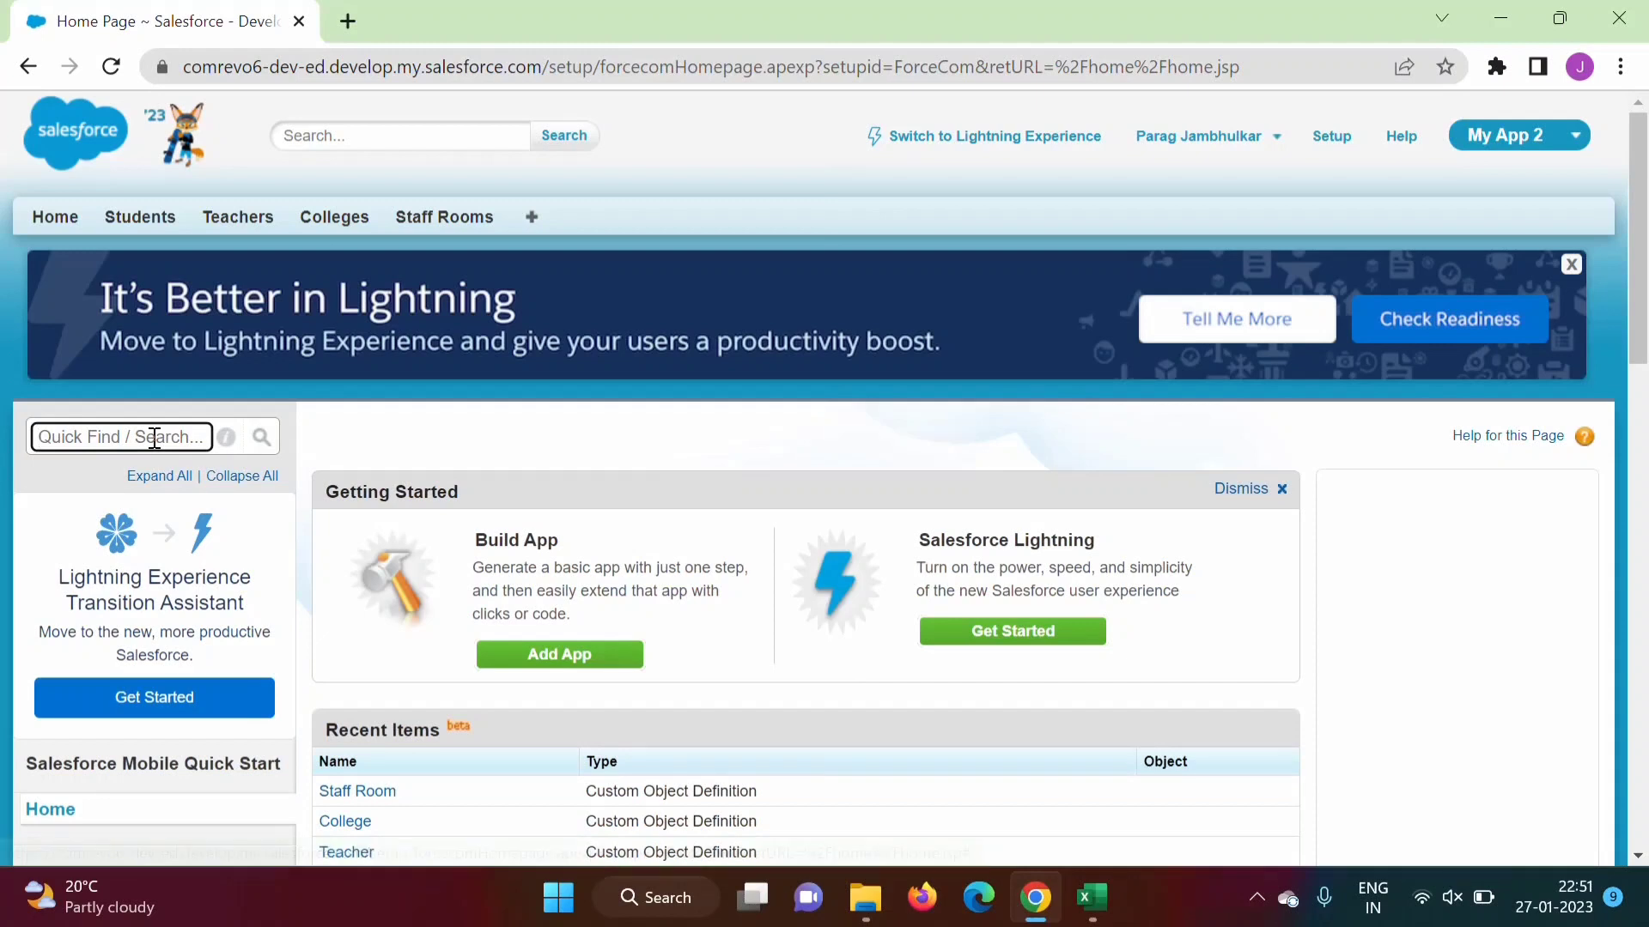
type("objects")
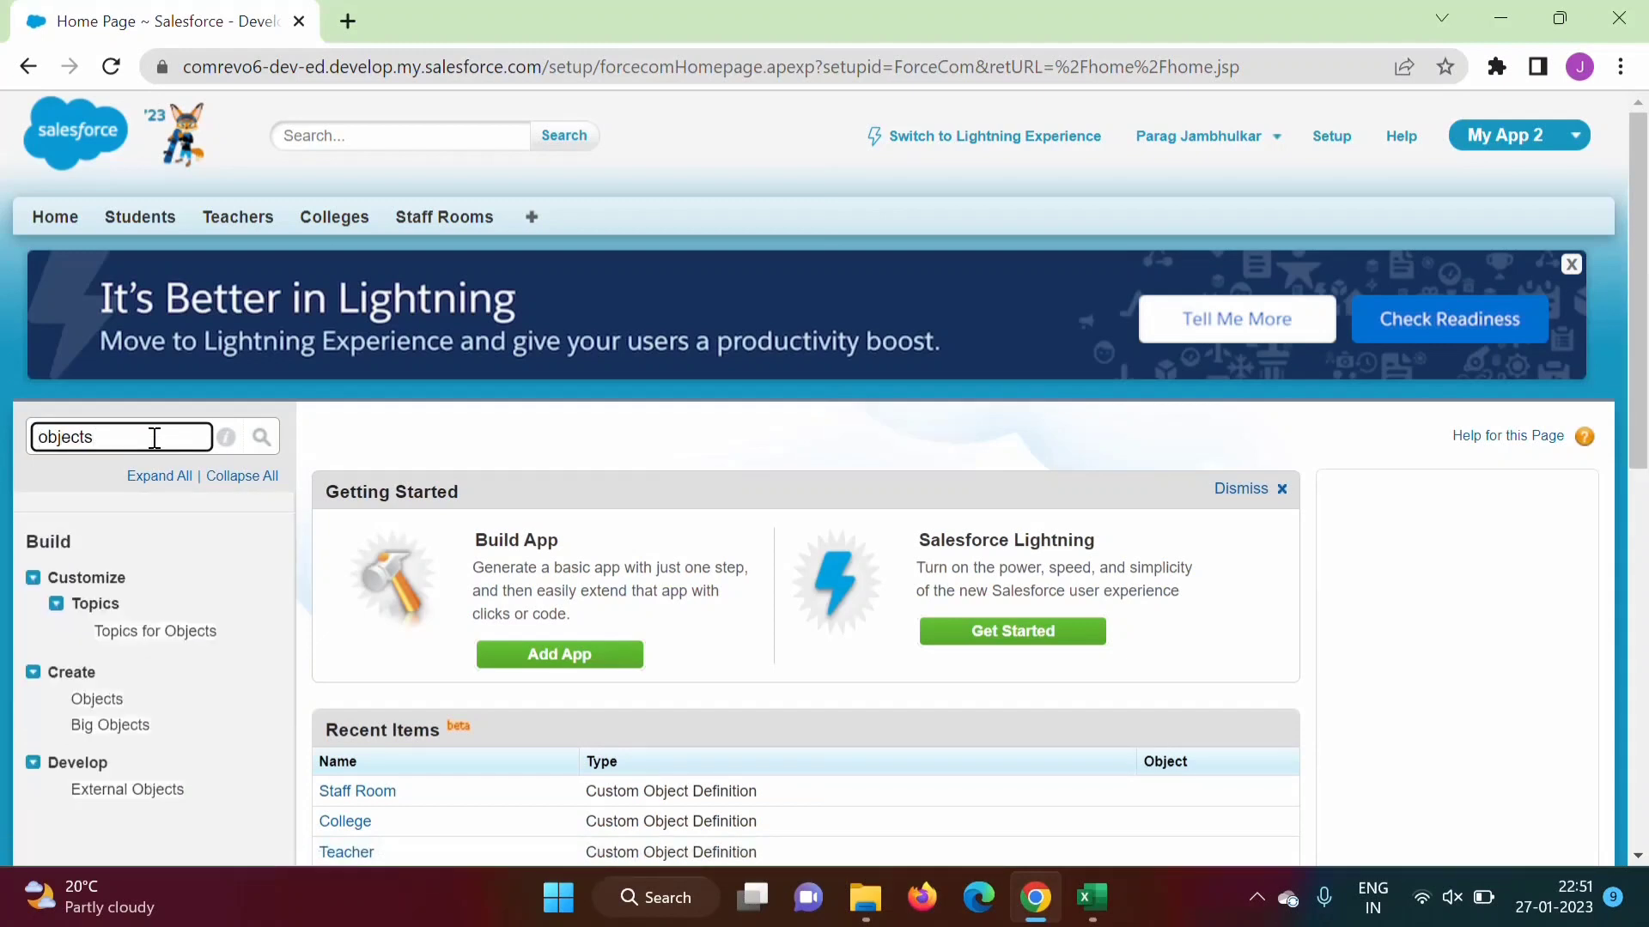
left_click(102, 706)
left_click(101, 706)
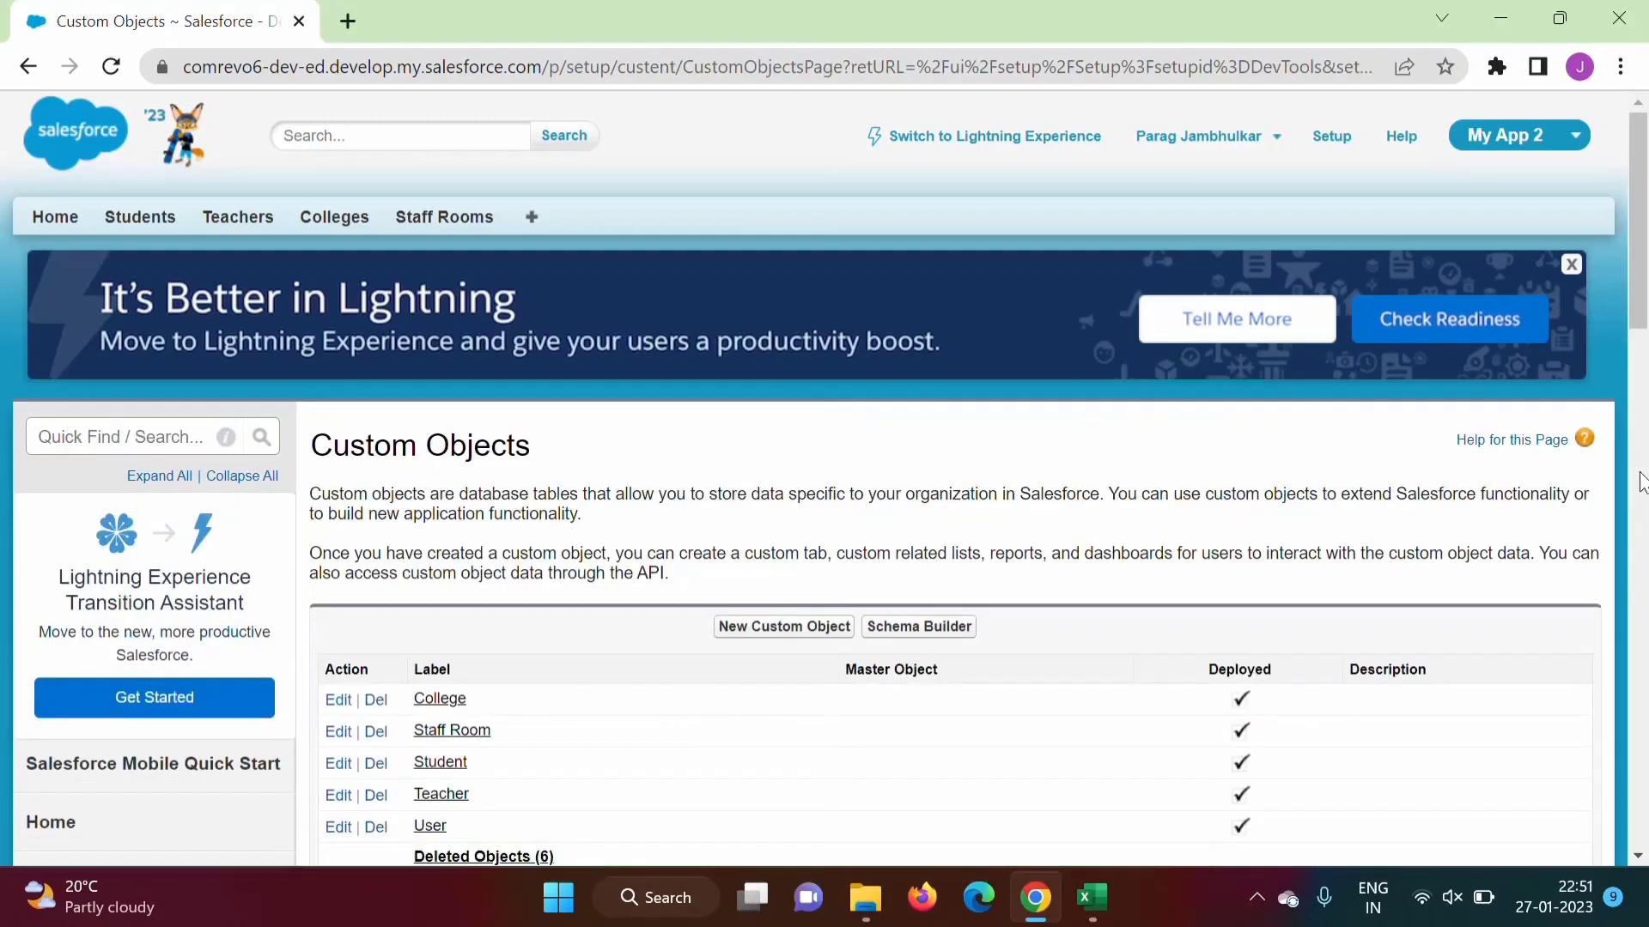
scroll(1640, 480, "down", 3)
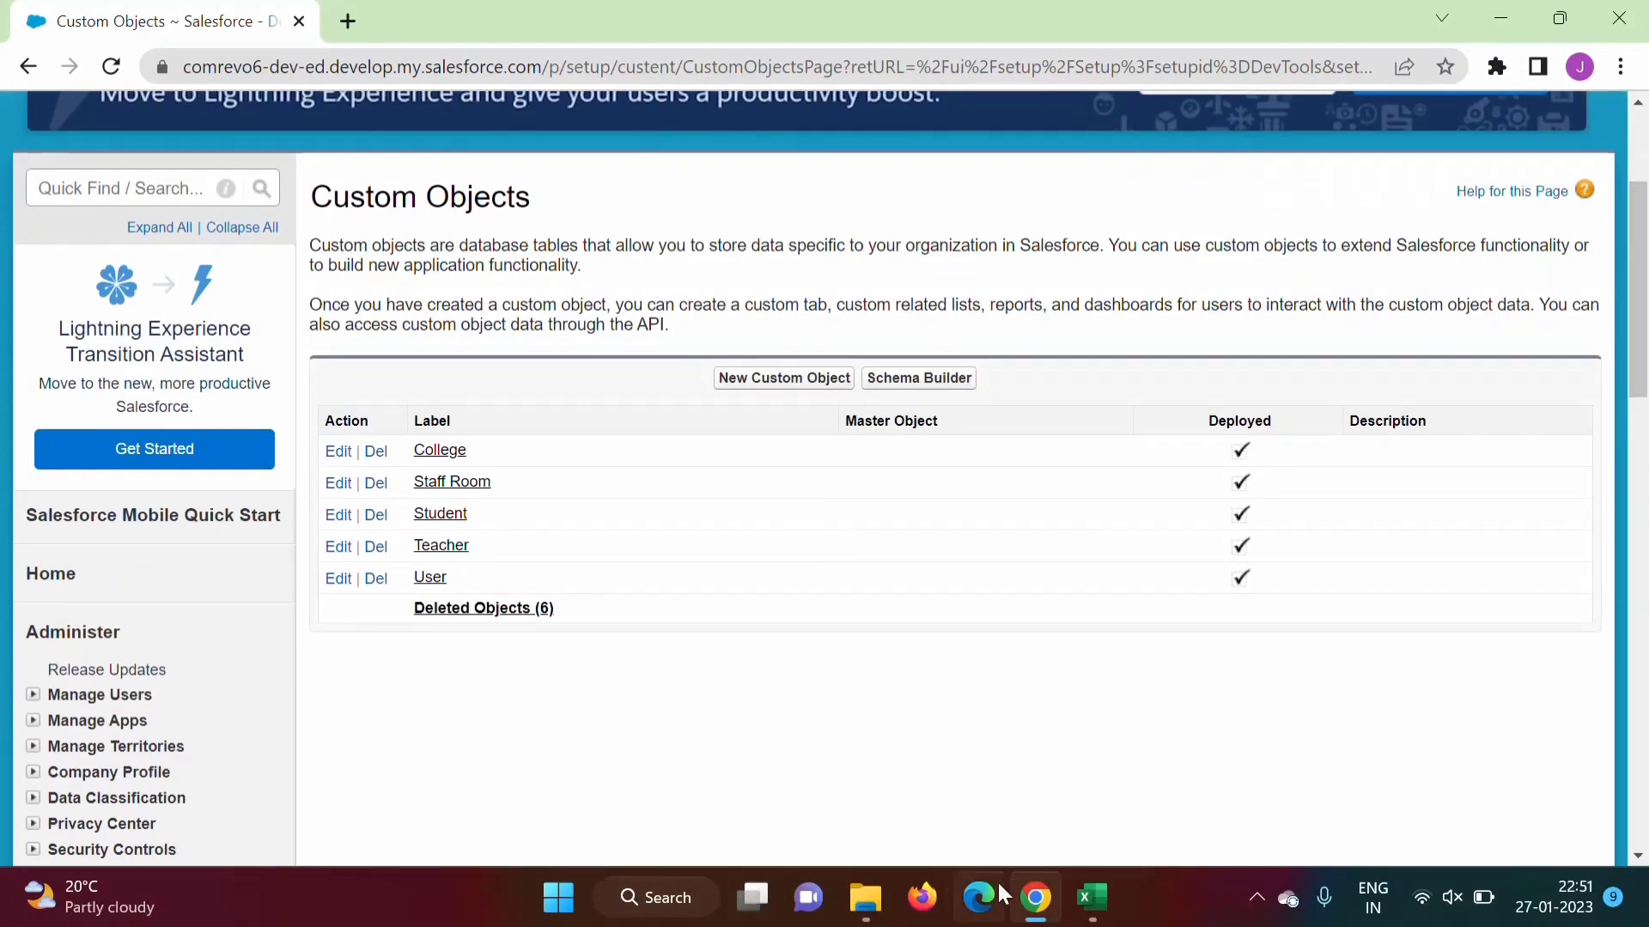
left_click(1092, 897)
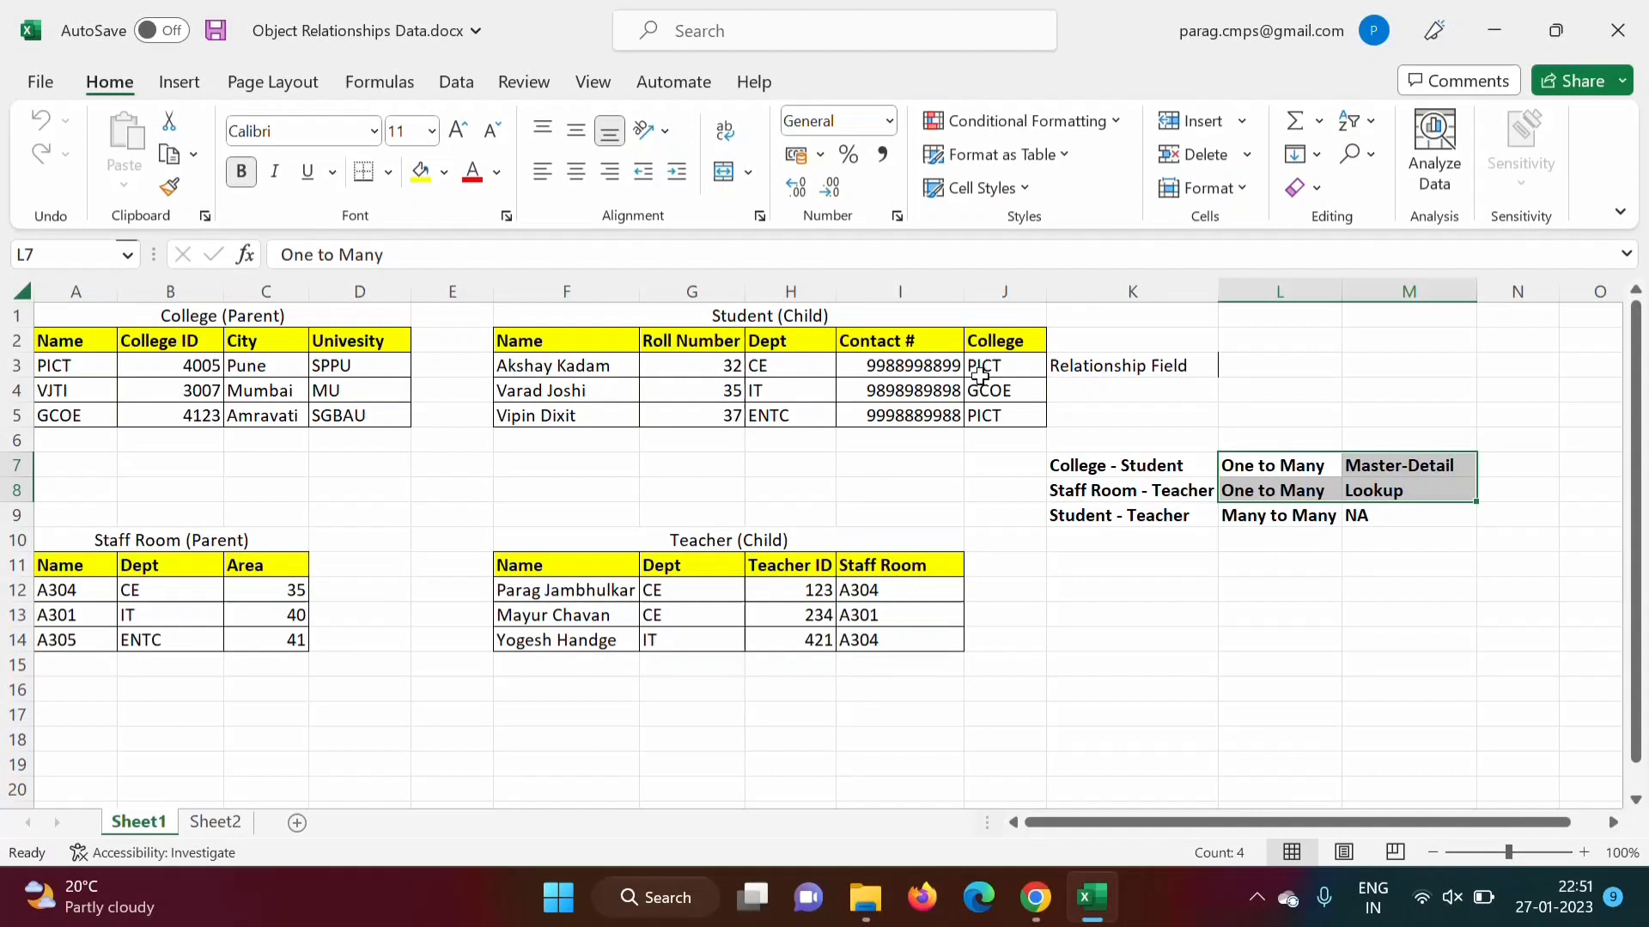
Step: Point out the Relationship Field note and the College (Parent) and Student (Child) tables, then return to Salesforce
left_click(1101, 371)
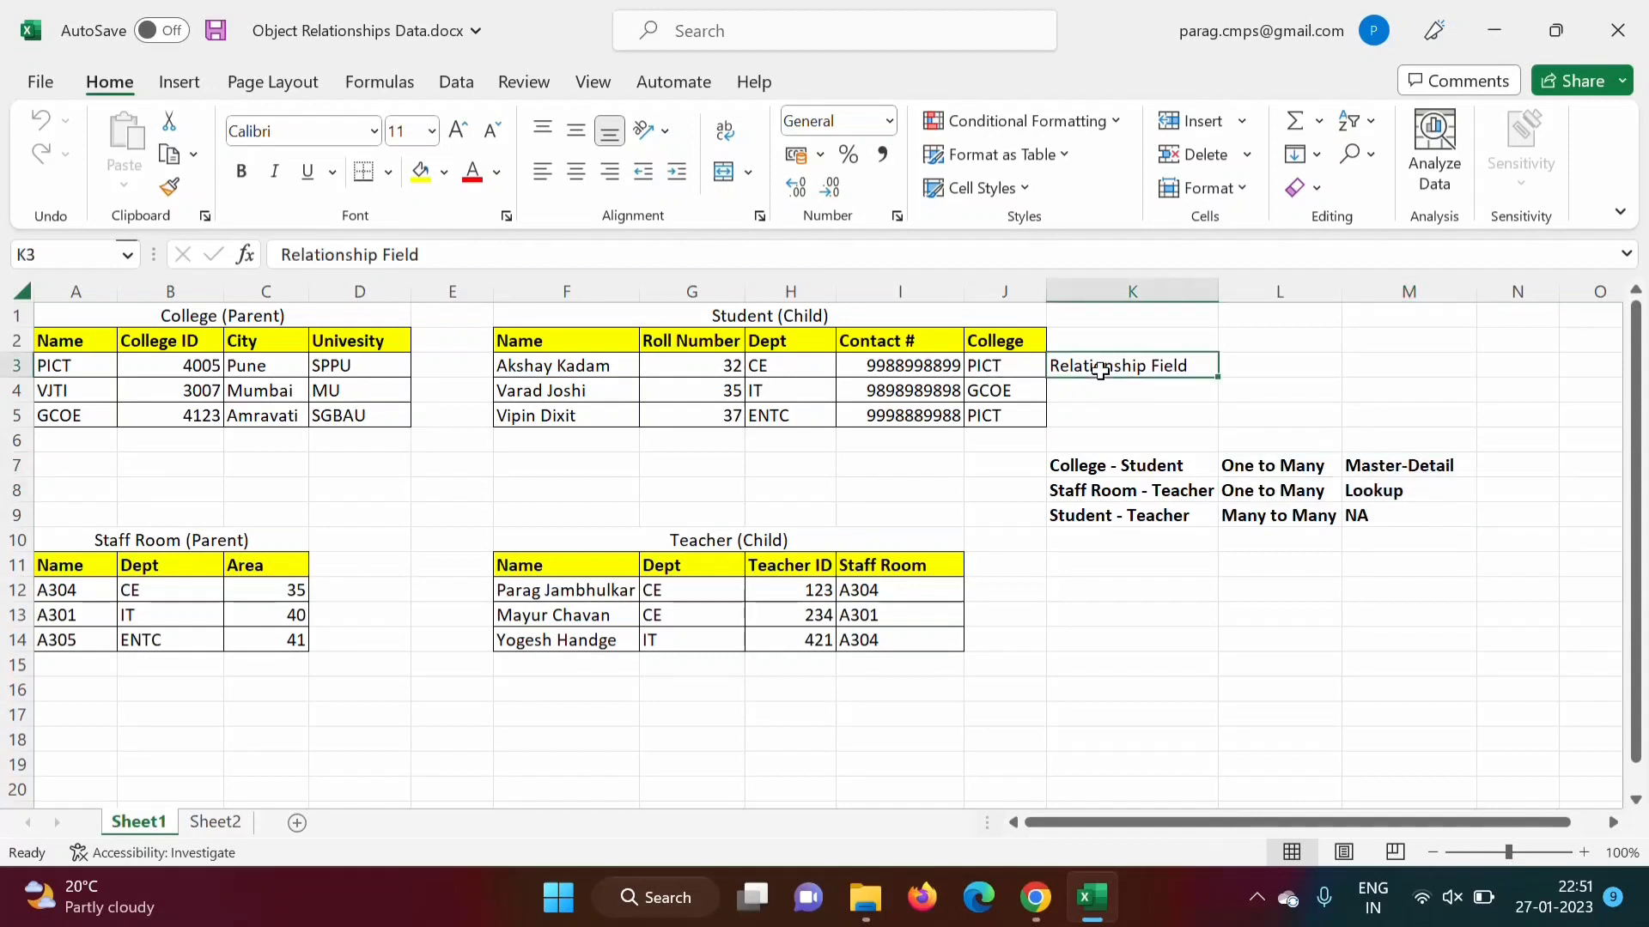
left_click_drag(994, 338, 999, 414)
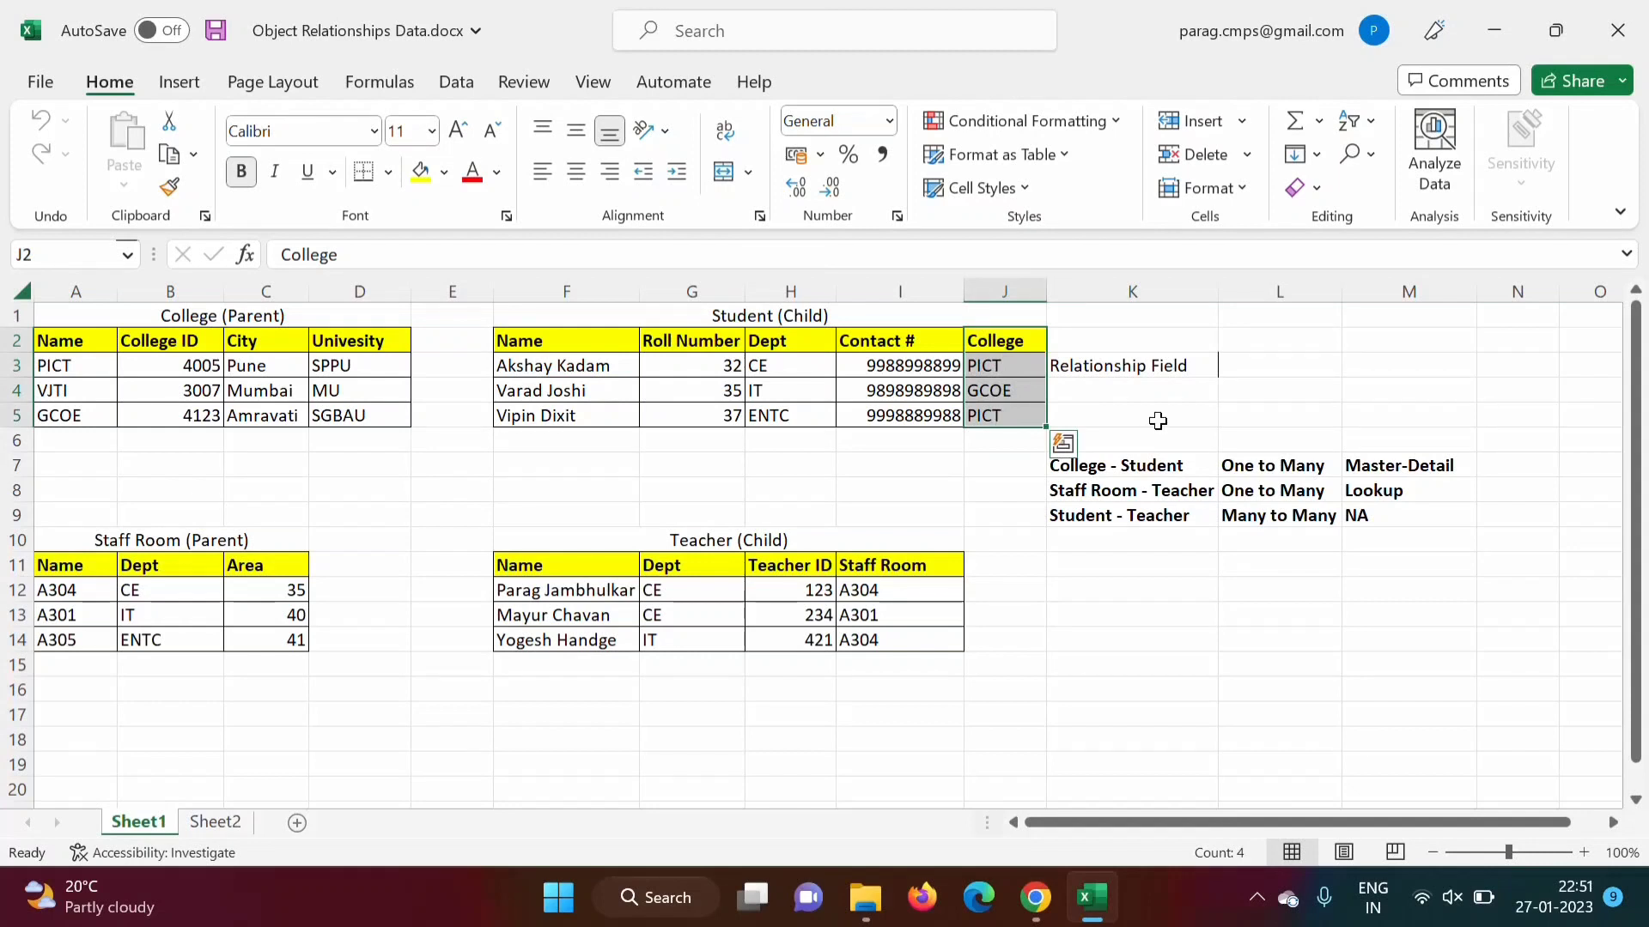
left_click(1105, 368)
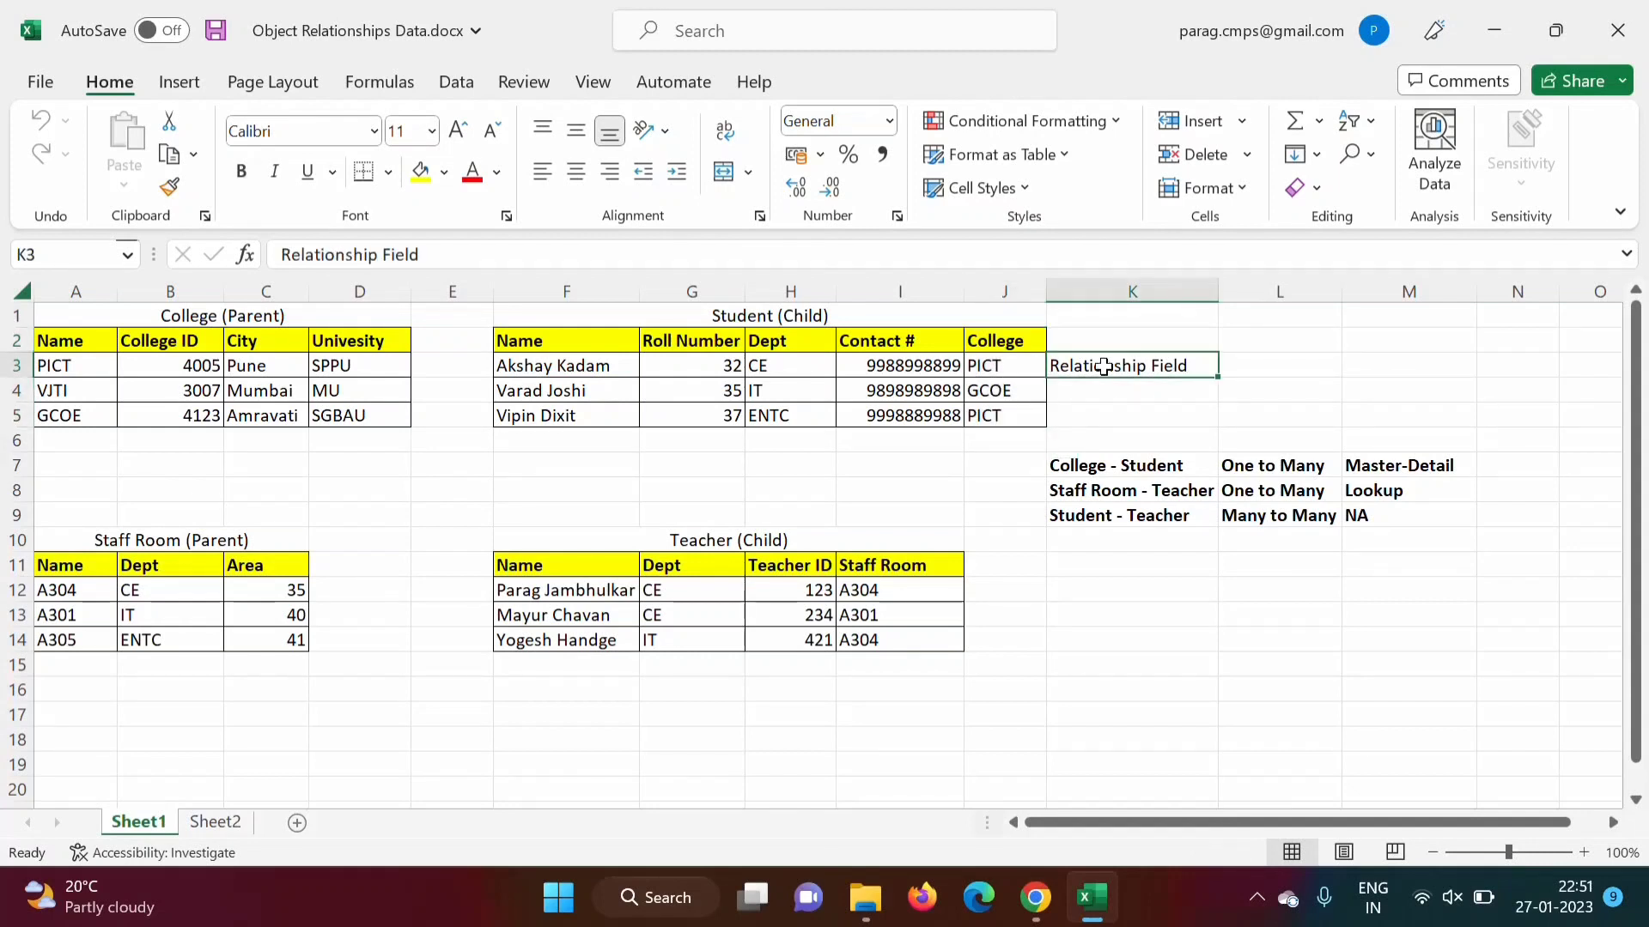
left_click(1016, 344)
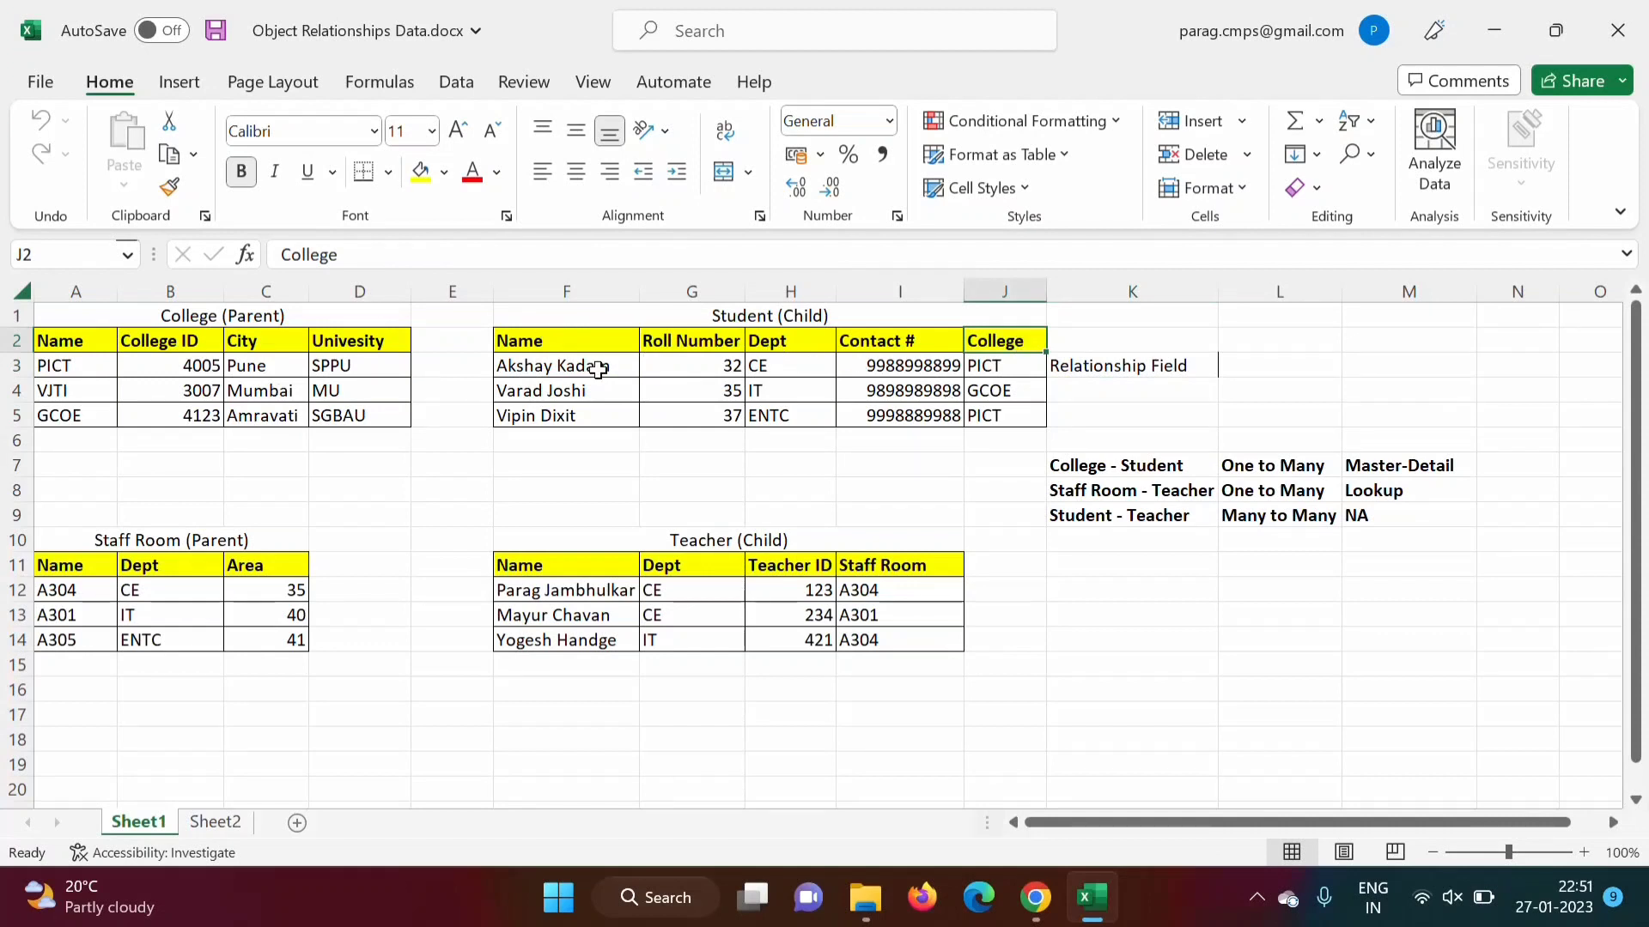
left_click(251, 320)
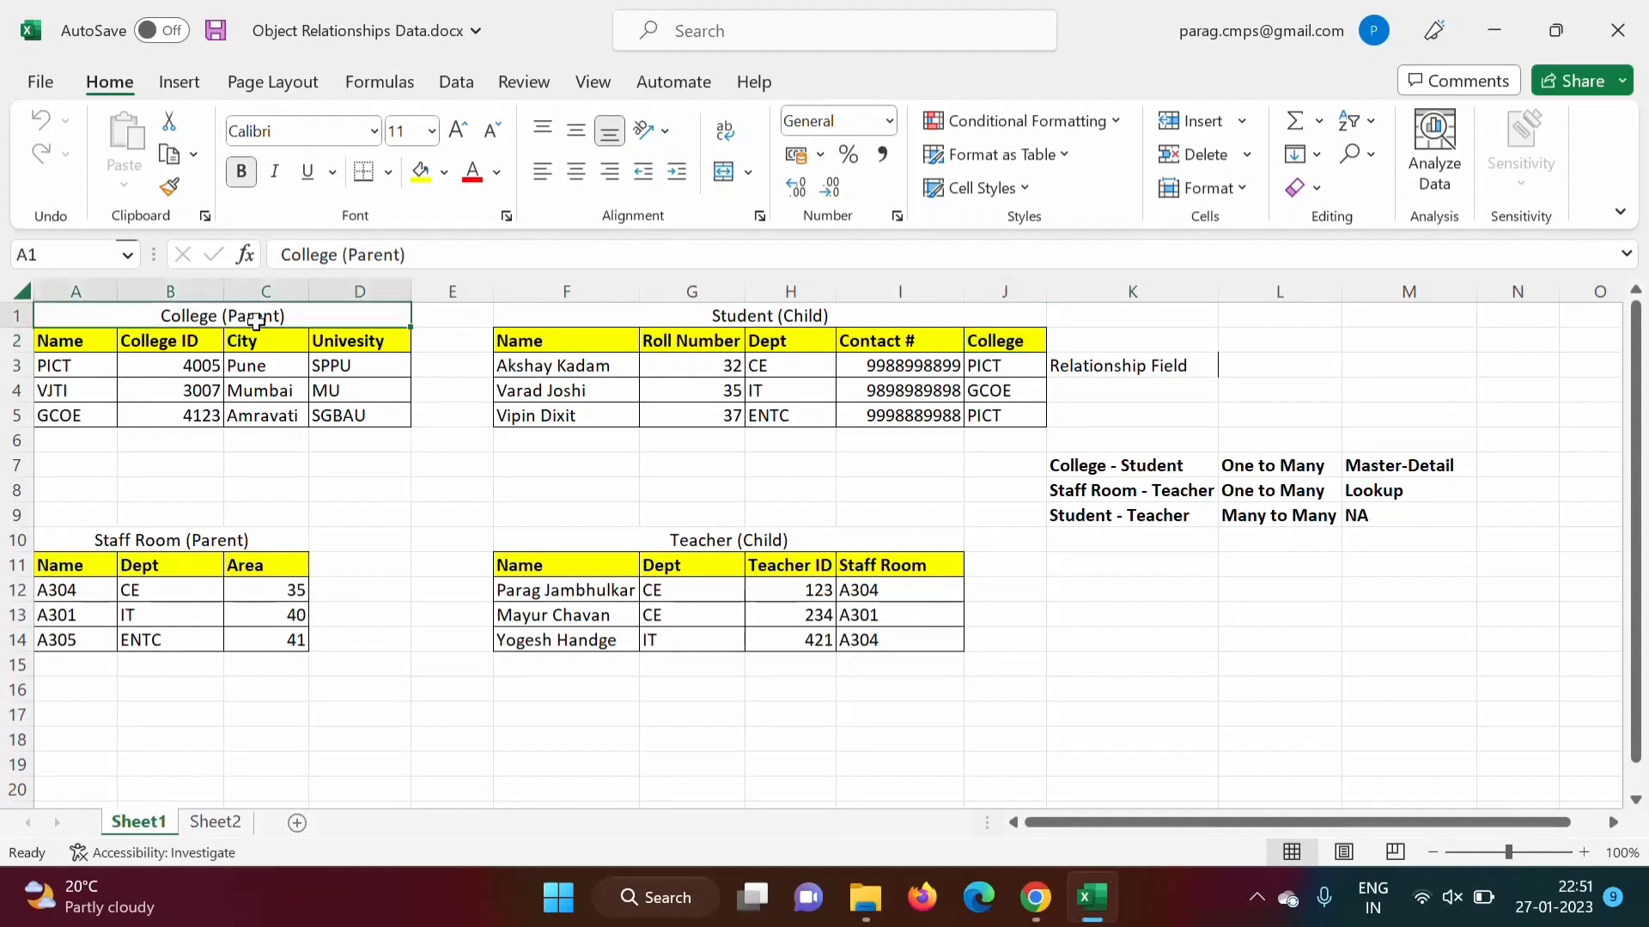
left_click(842, 320)
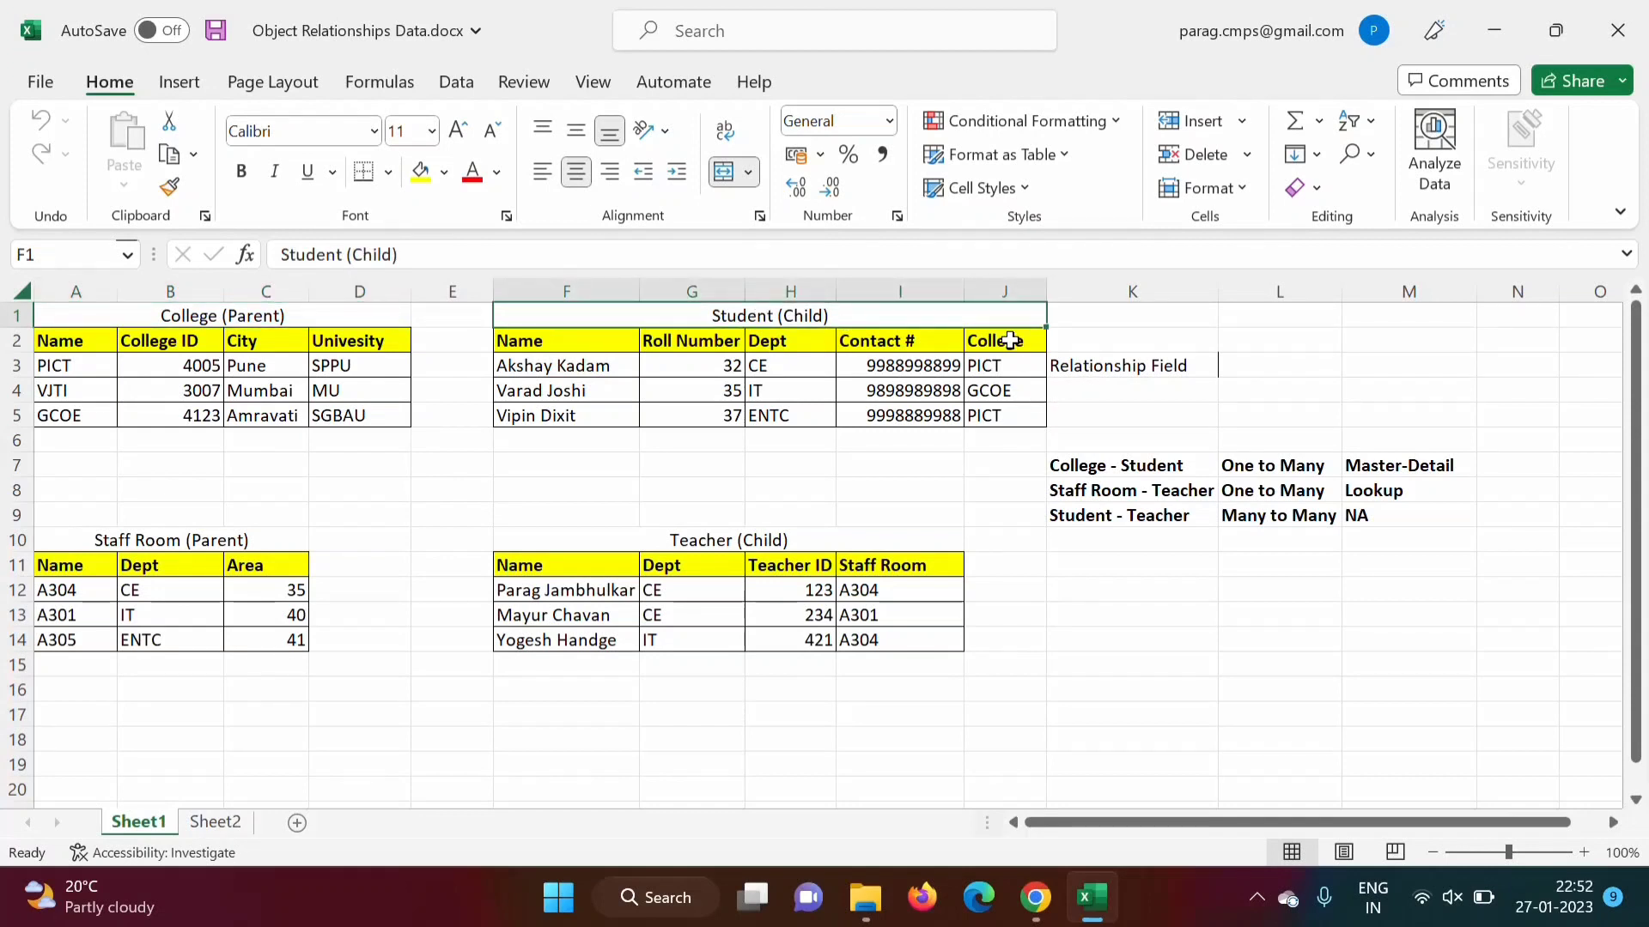
left_click_drag(1006, 341, 1010, 415)
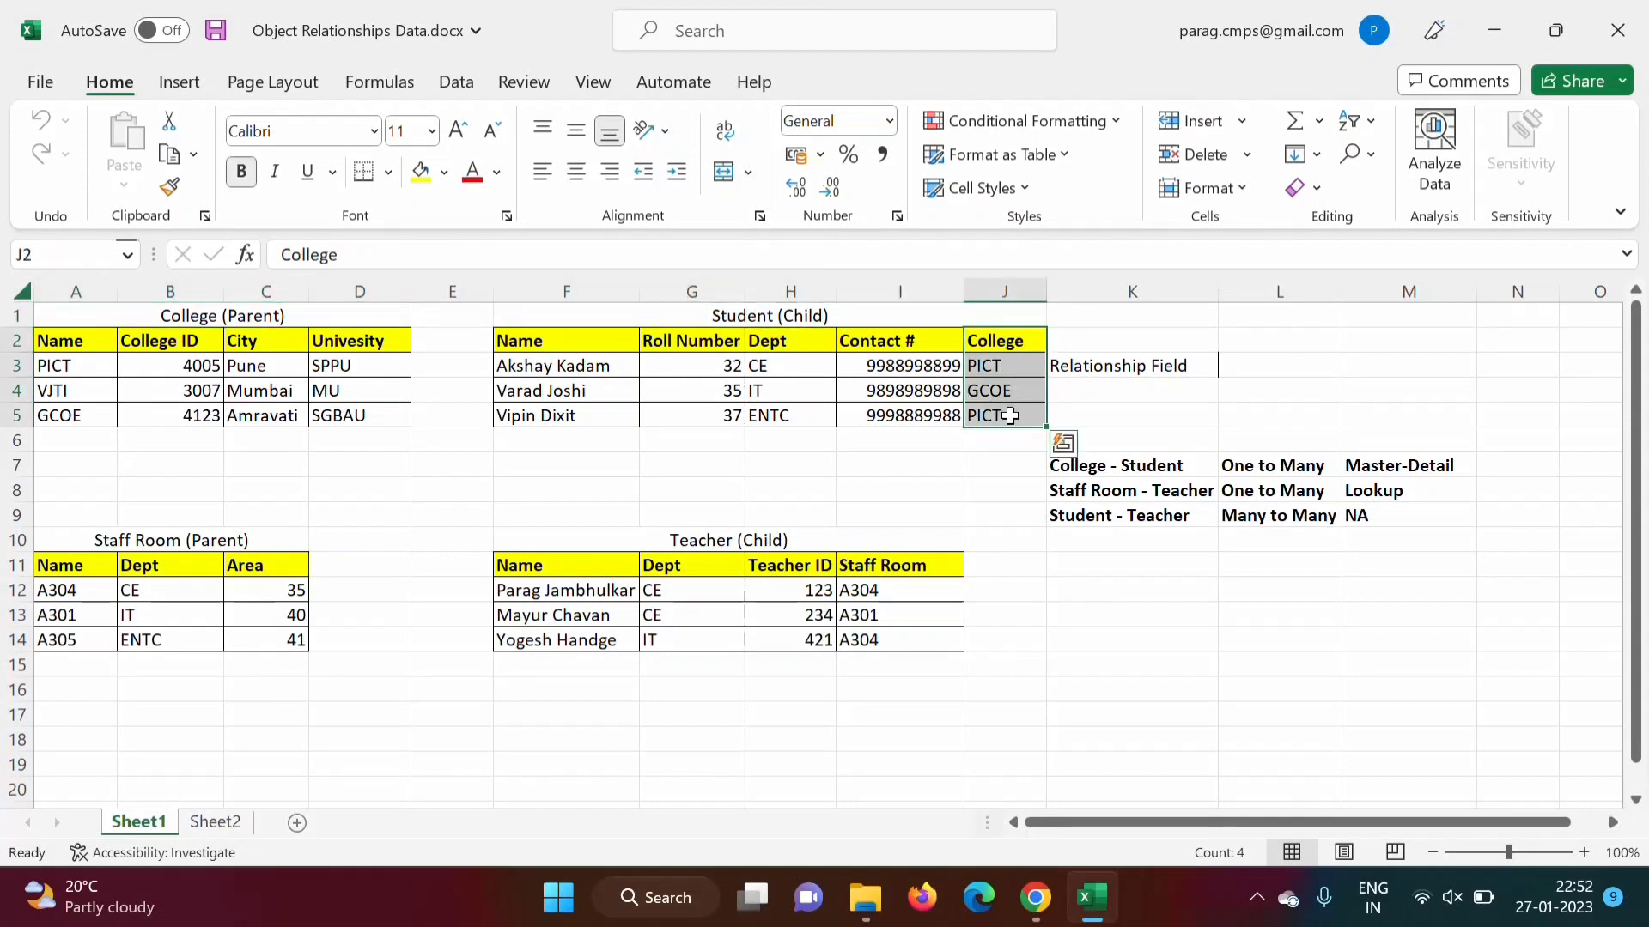
left_click(1037, 901)
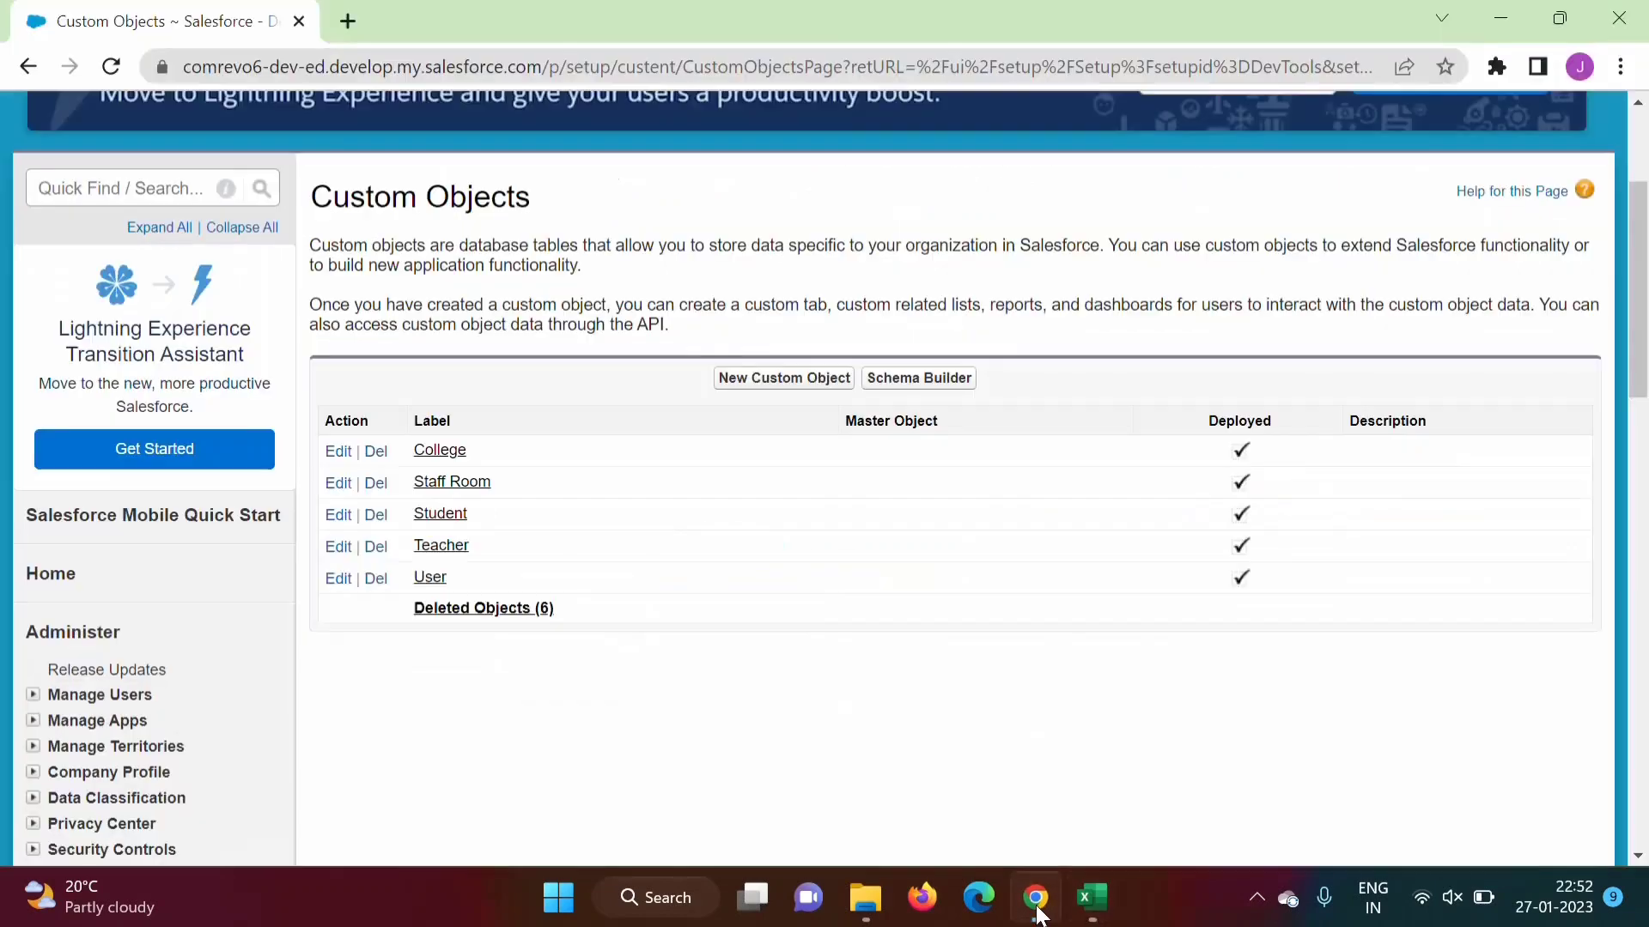
Step: Open the Student object's definition and review its Custom Fields & Relationships section
left_click(454, 518)
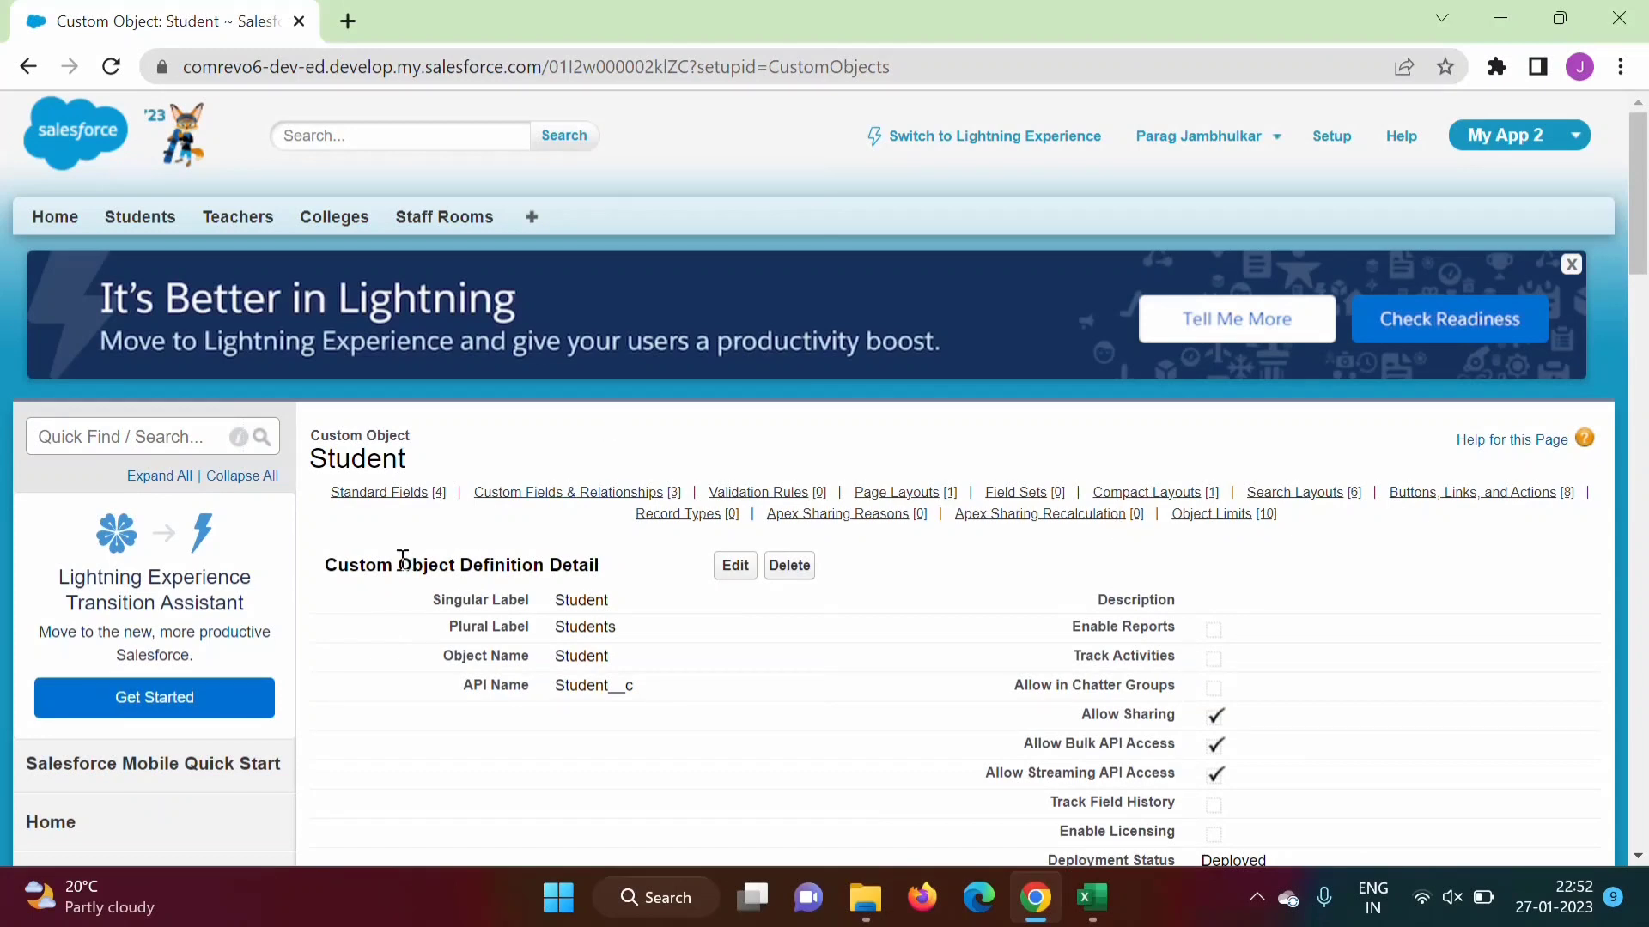
left_click_drag(400, 565, 611, 581)
scroll(1644, 361, "down", 10)
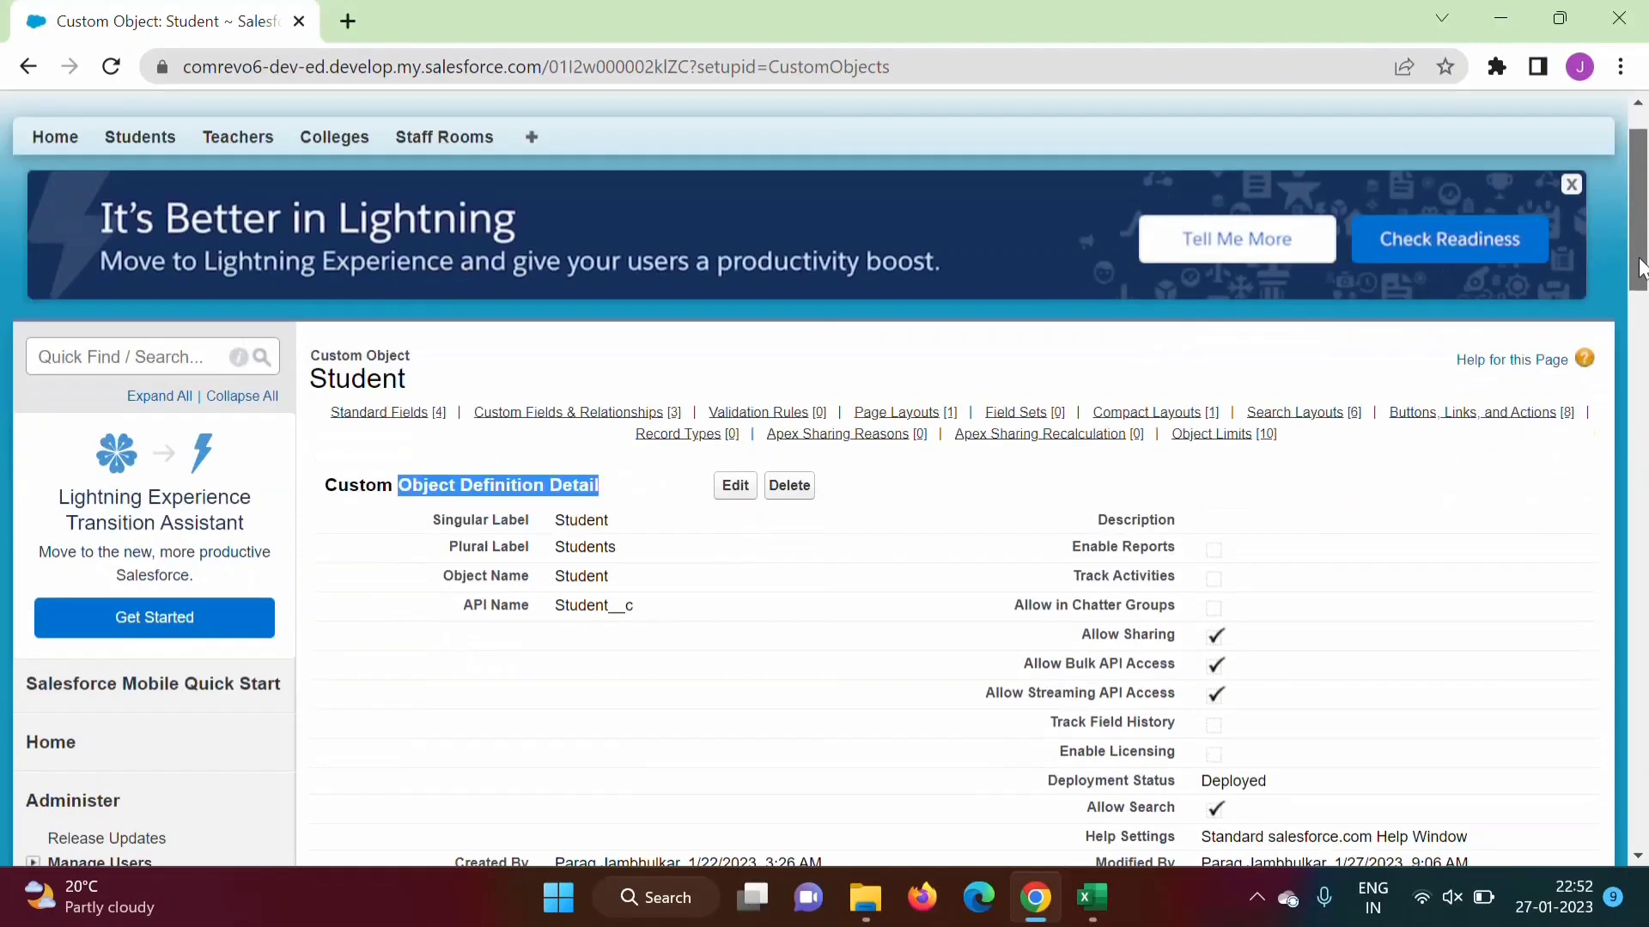
scroll(1644, 446, "up", 2)
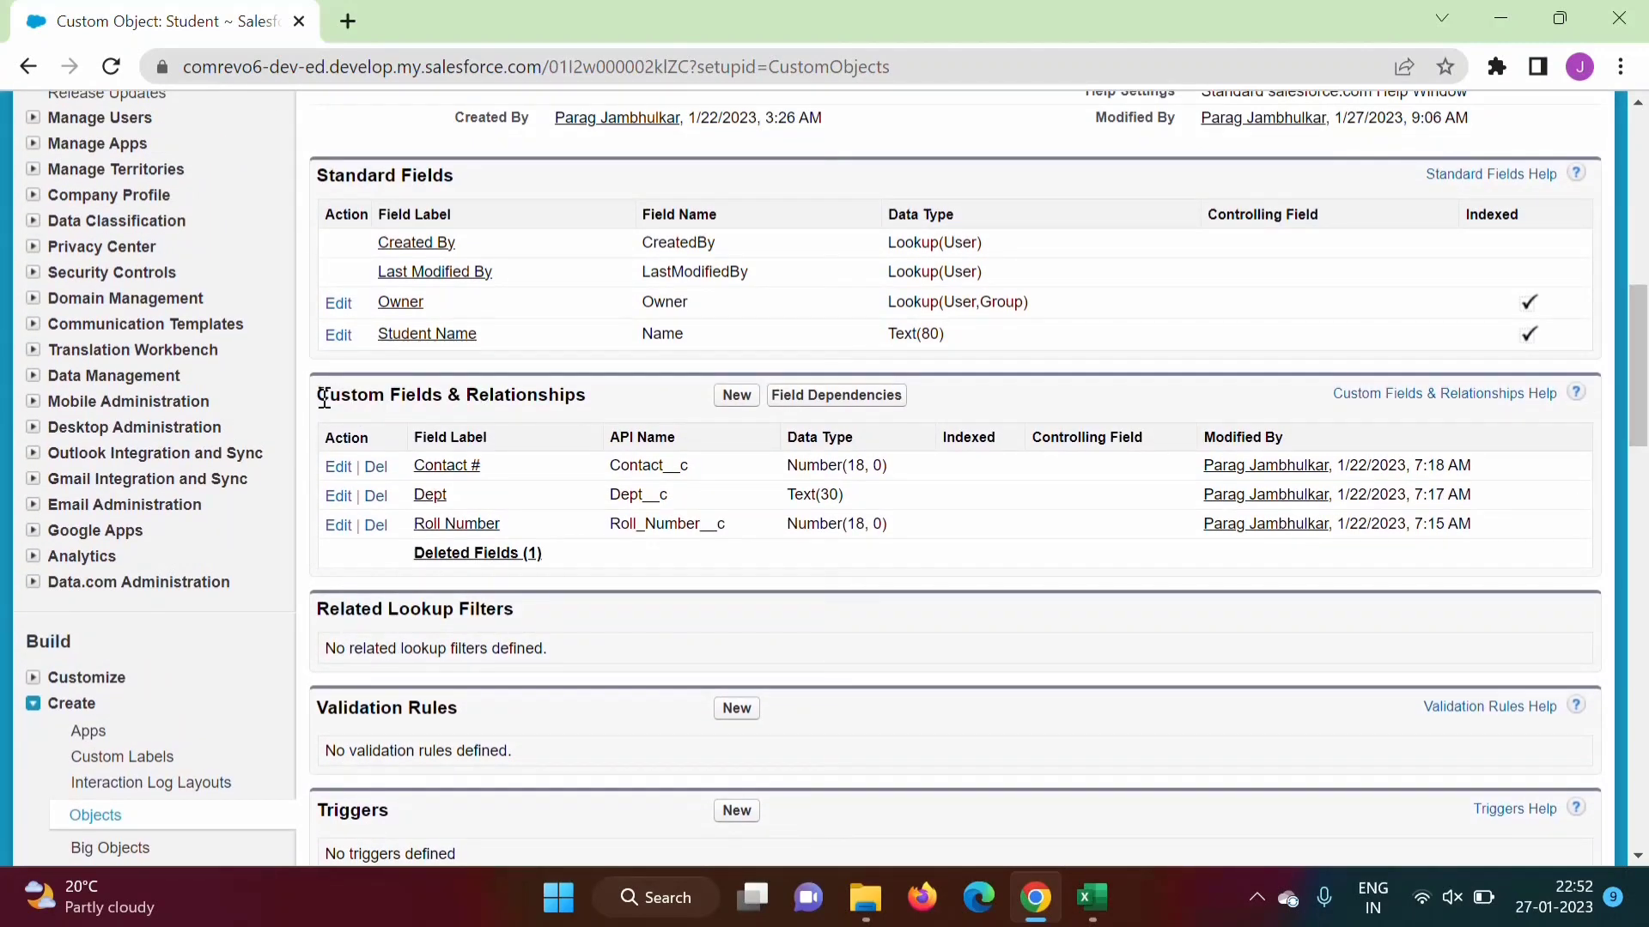
left_click_drag(324, 397, 579, 391)
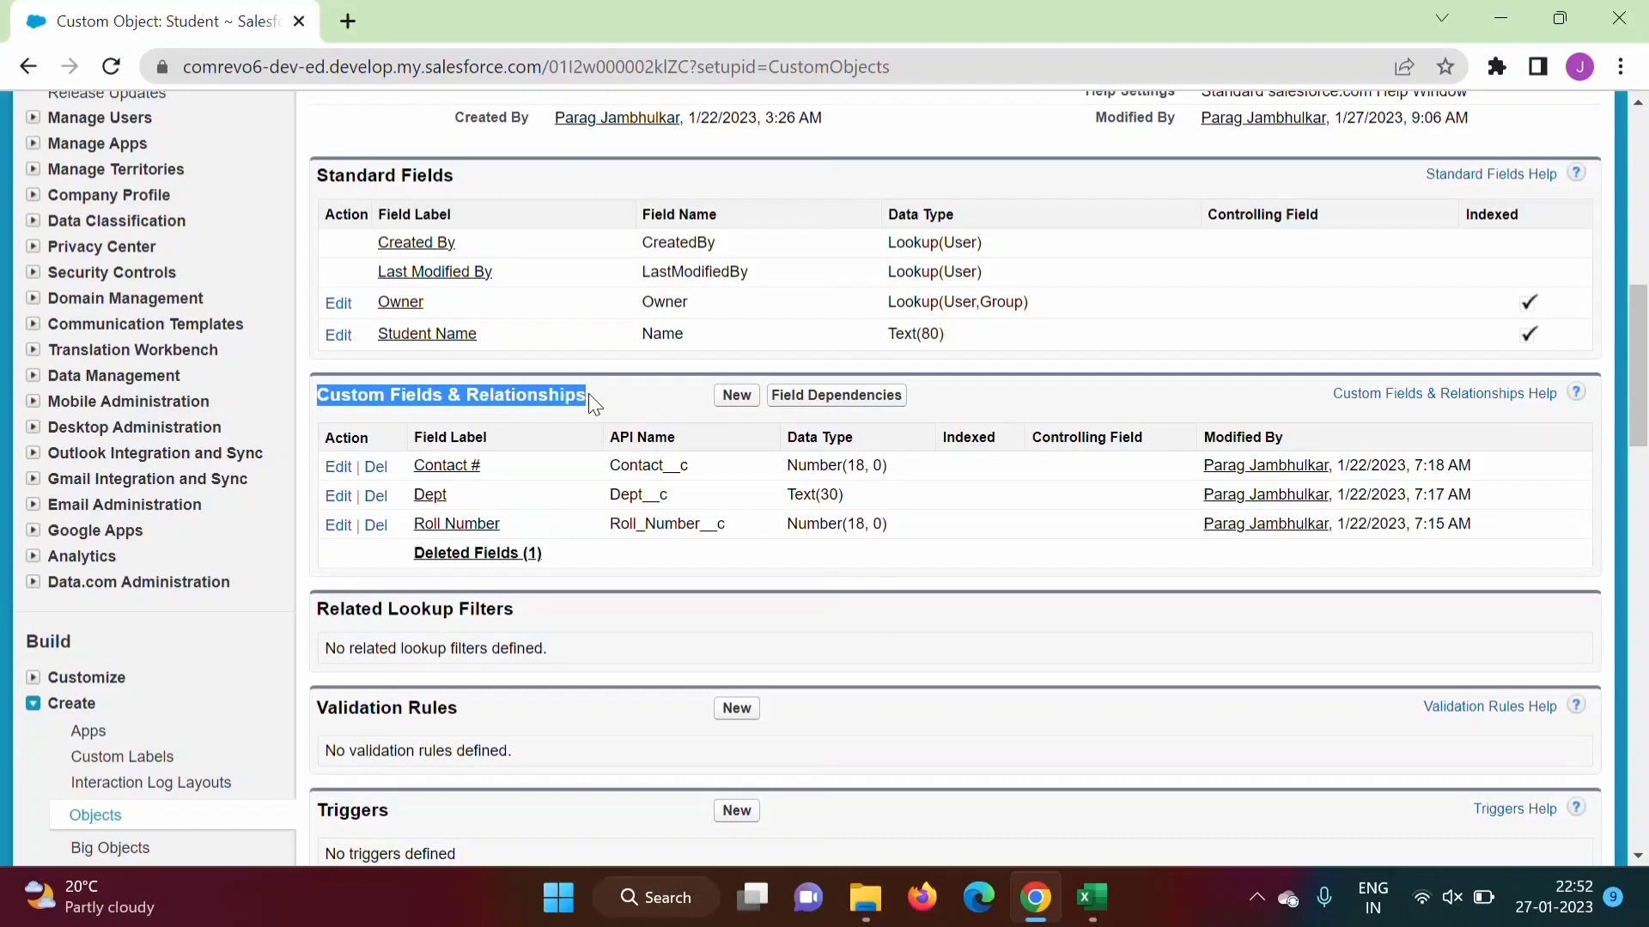
Step: Compare with the workbook's relationship plan, then start a new custom field on Student
left_click(1091, 897)
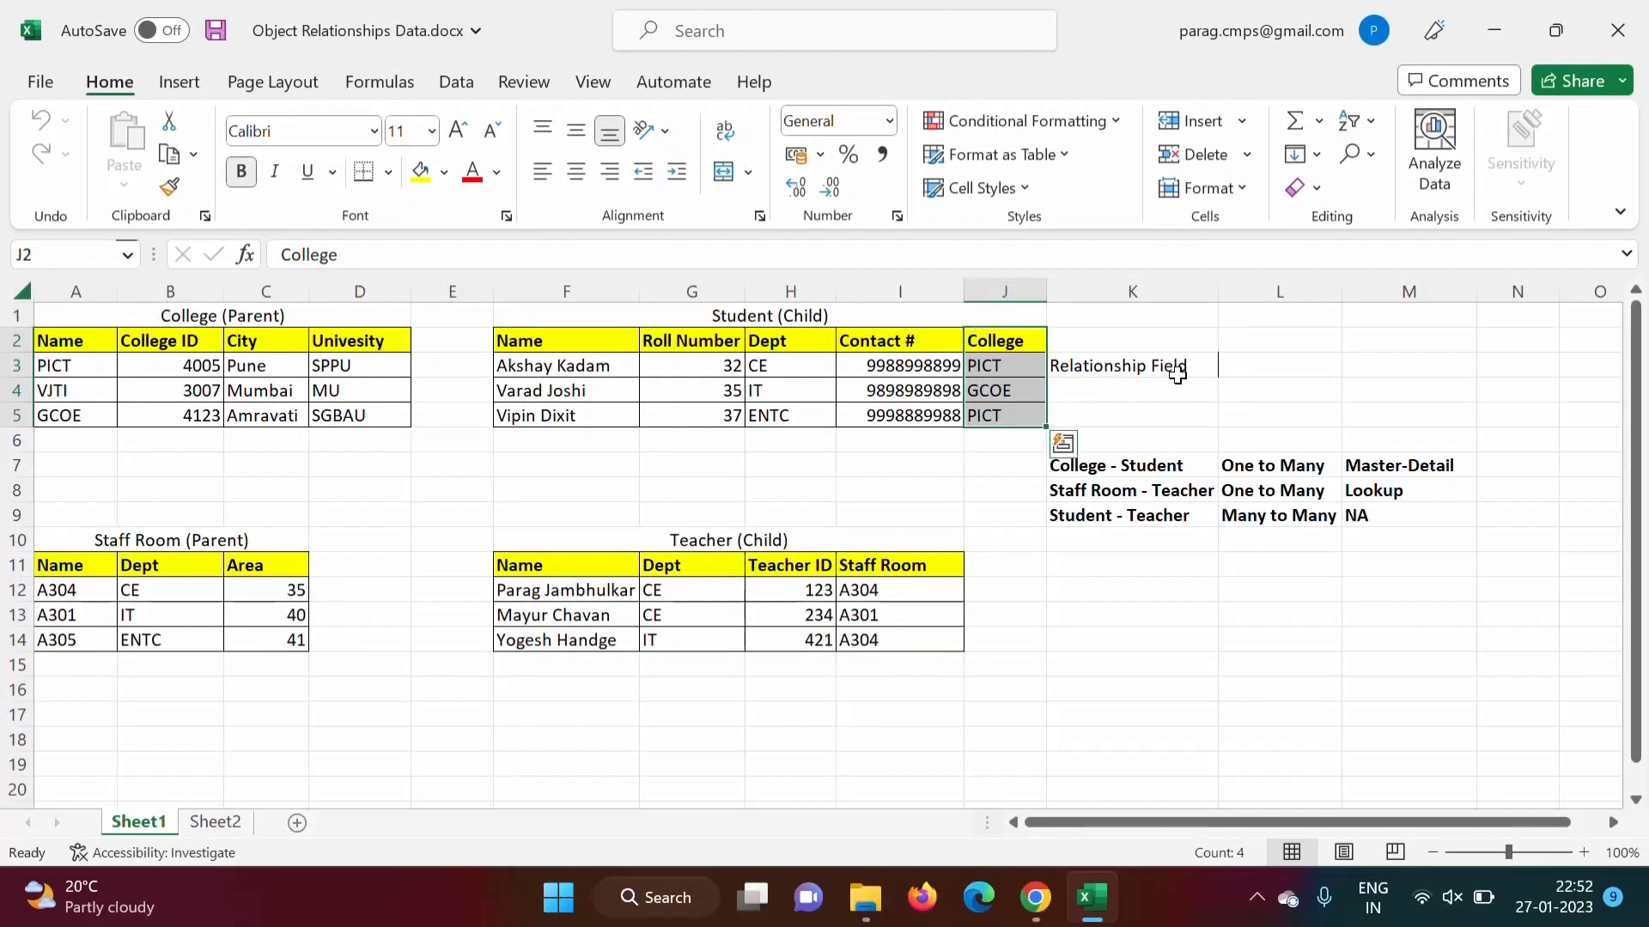
left_click(1036, 899)
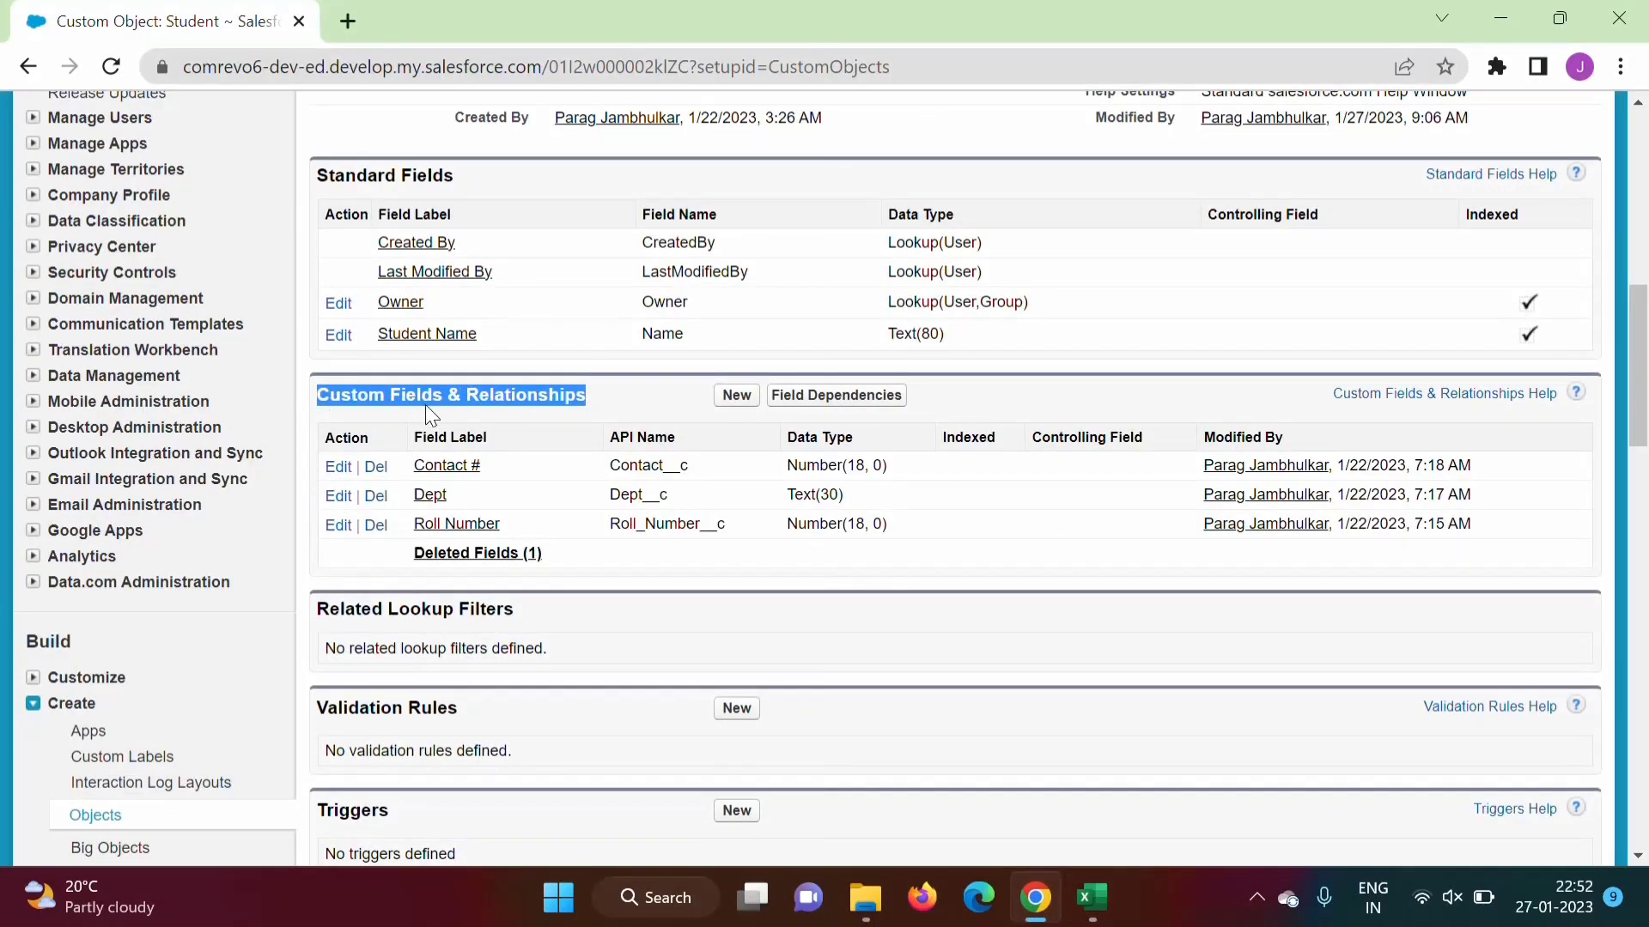
left_click(735, 401)
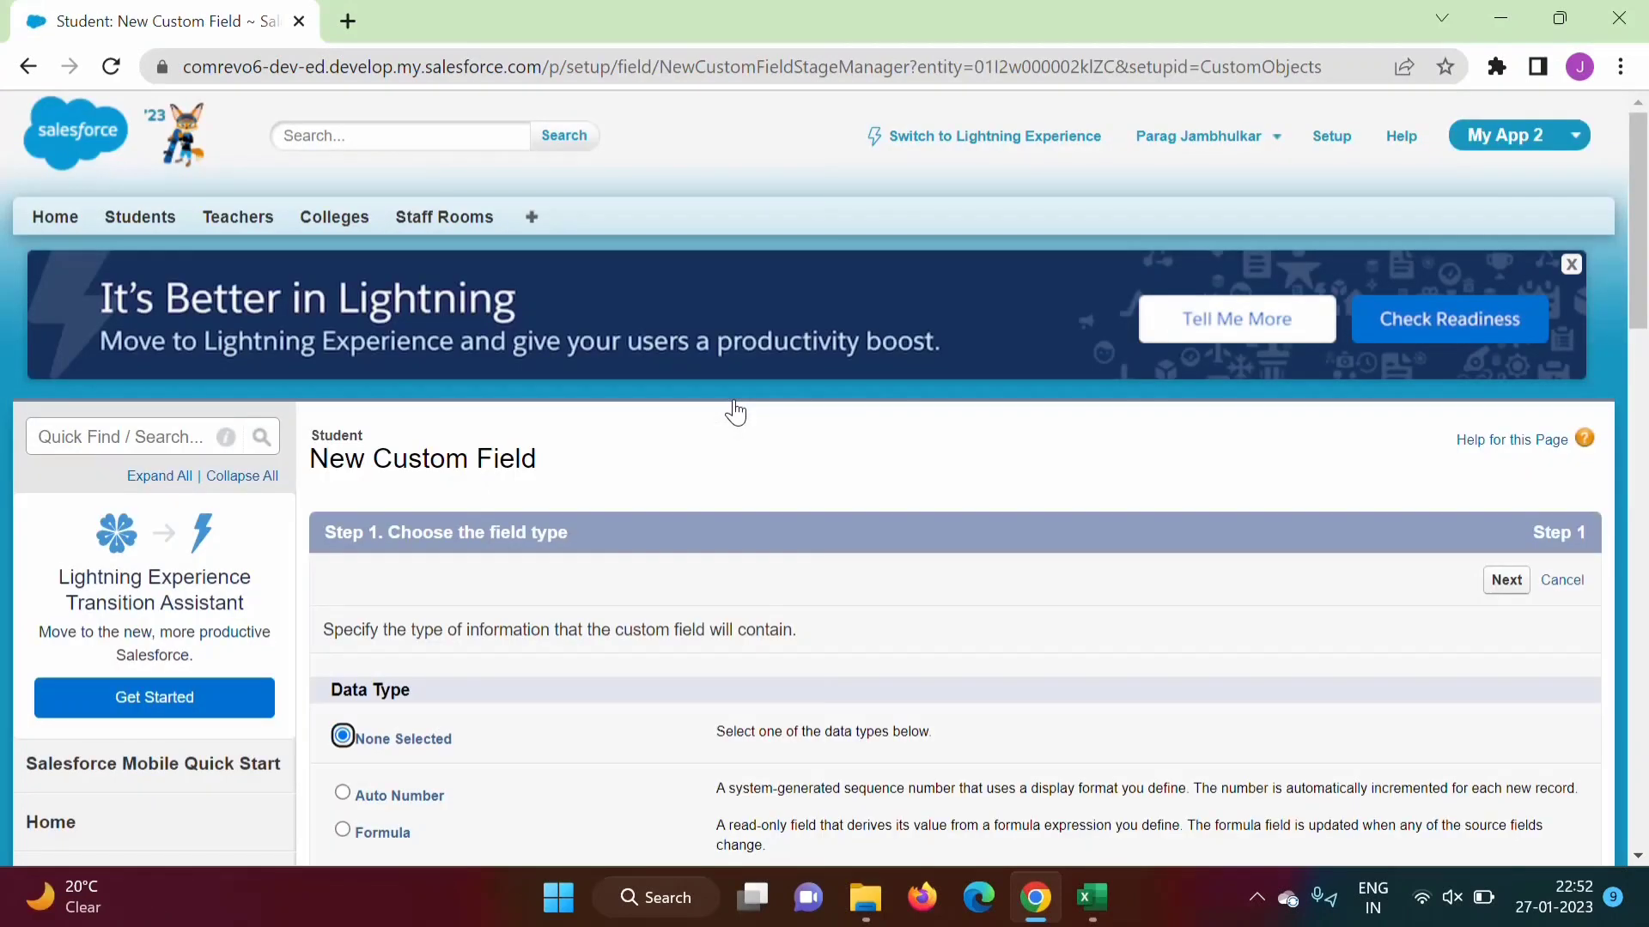
Step: Scroll to the relationship data types, then bring the Object Relationships Data workbook forward
left_click_drag(1642, 249, 1645, 435)
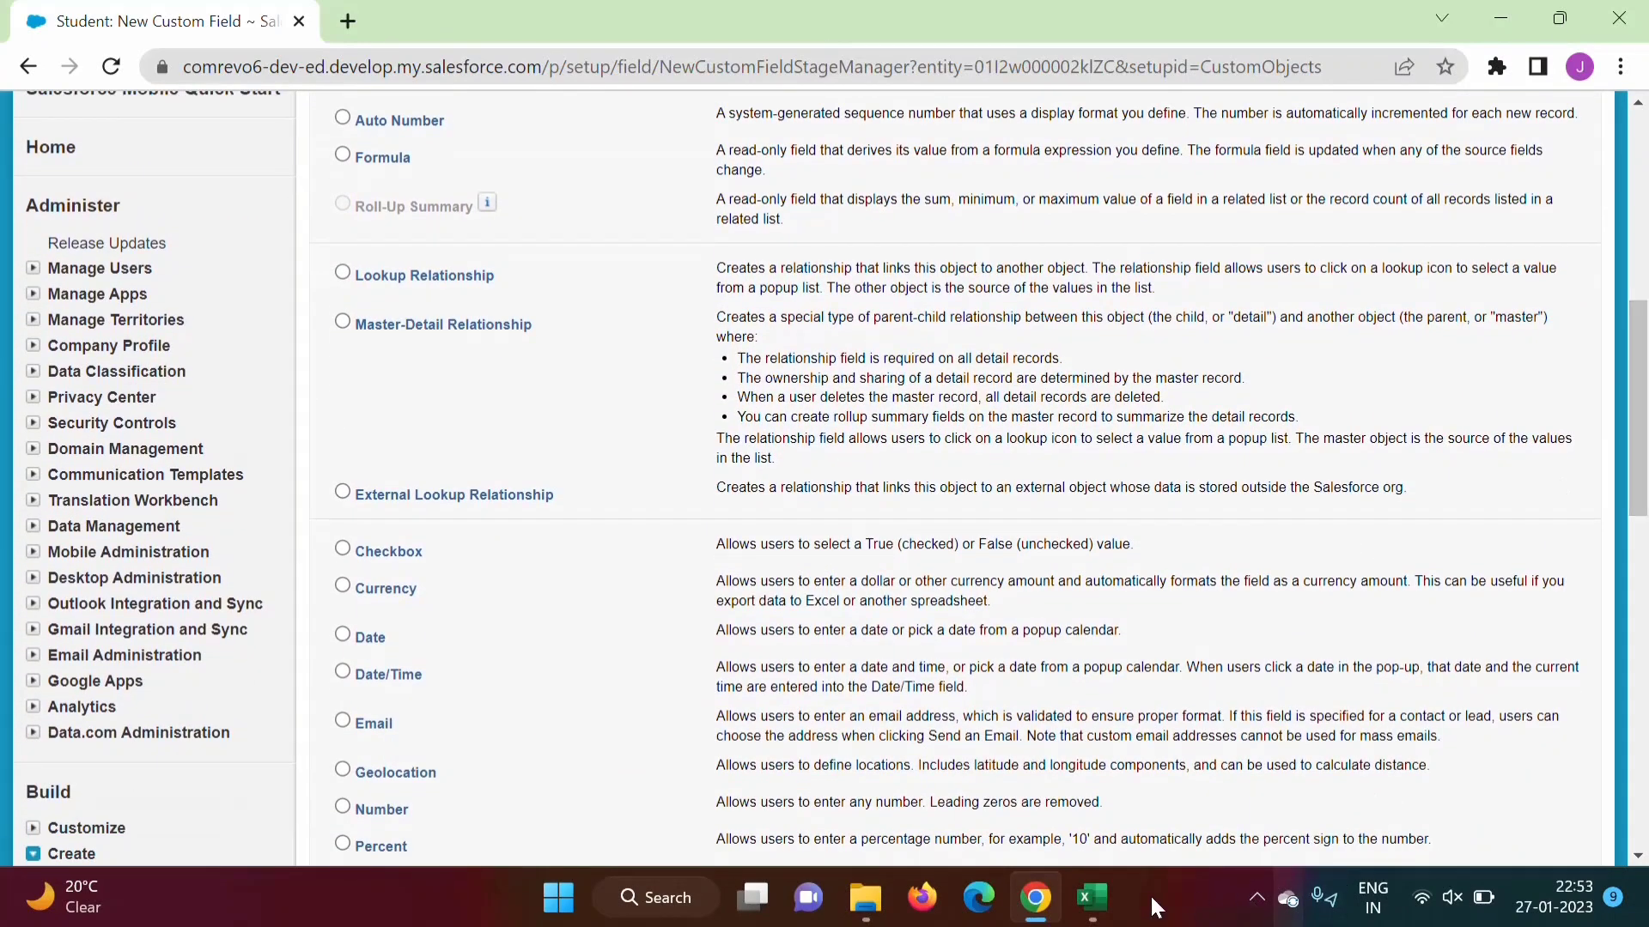
left_click(1104, 883)
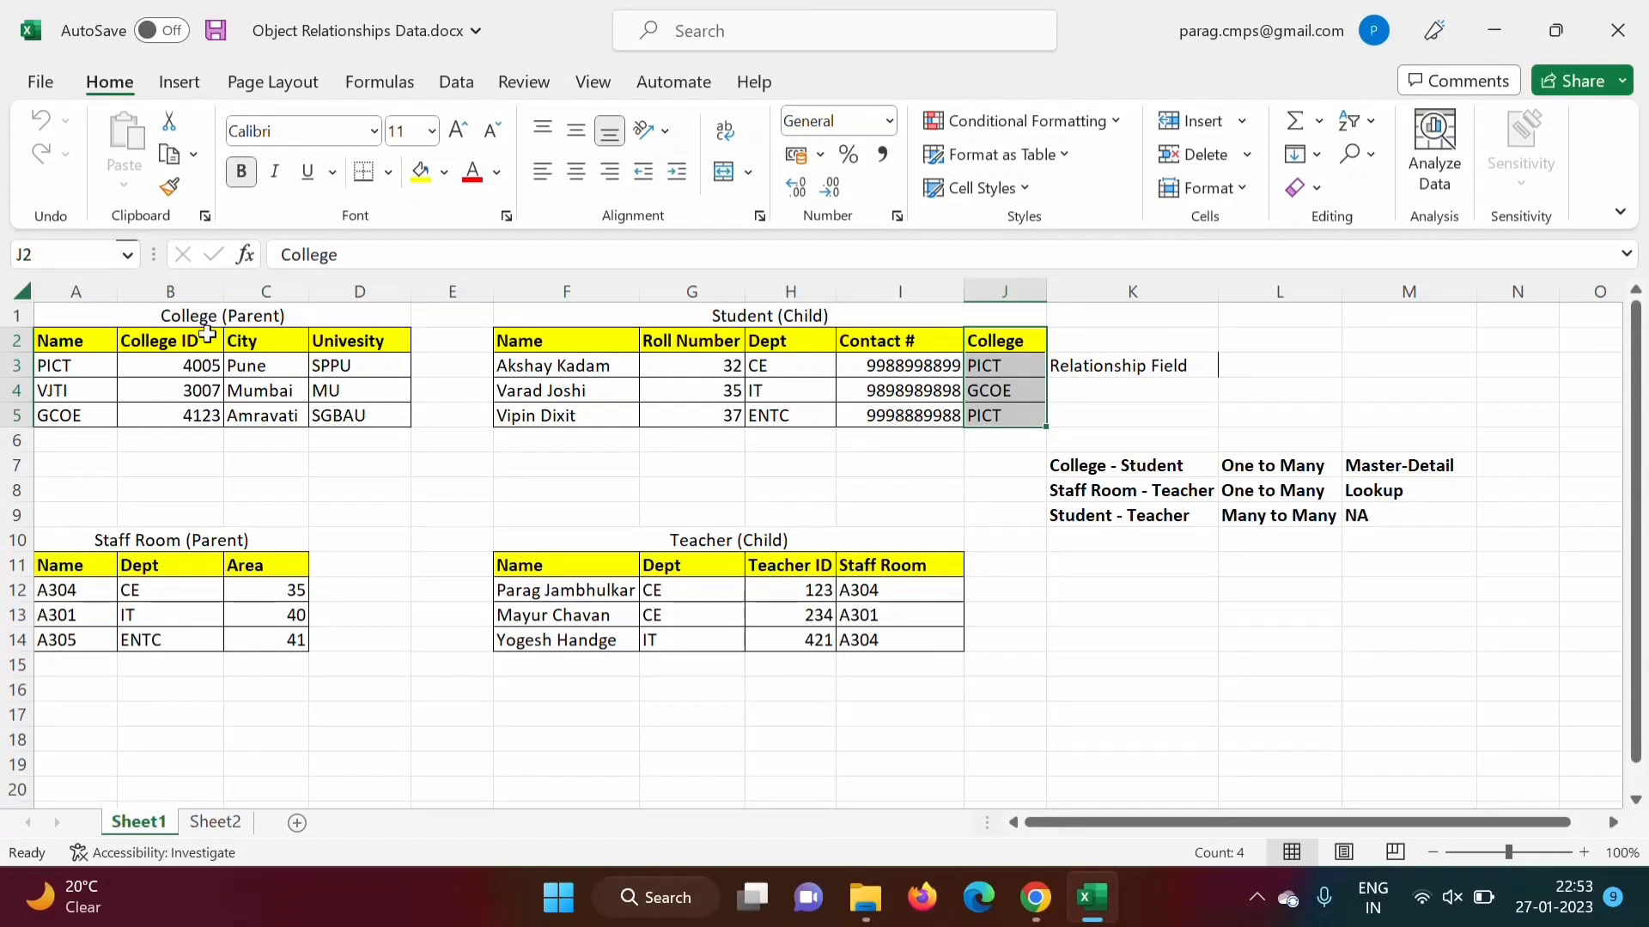
Step: Point out College–Student as Master-Detail and sample values CE, Mumbai and 35, then return to Salesforce
left_click(800, 366)
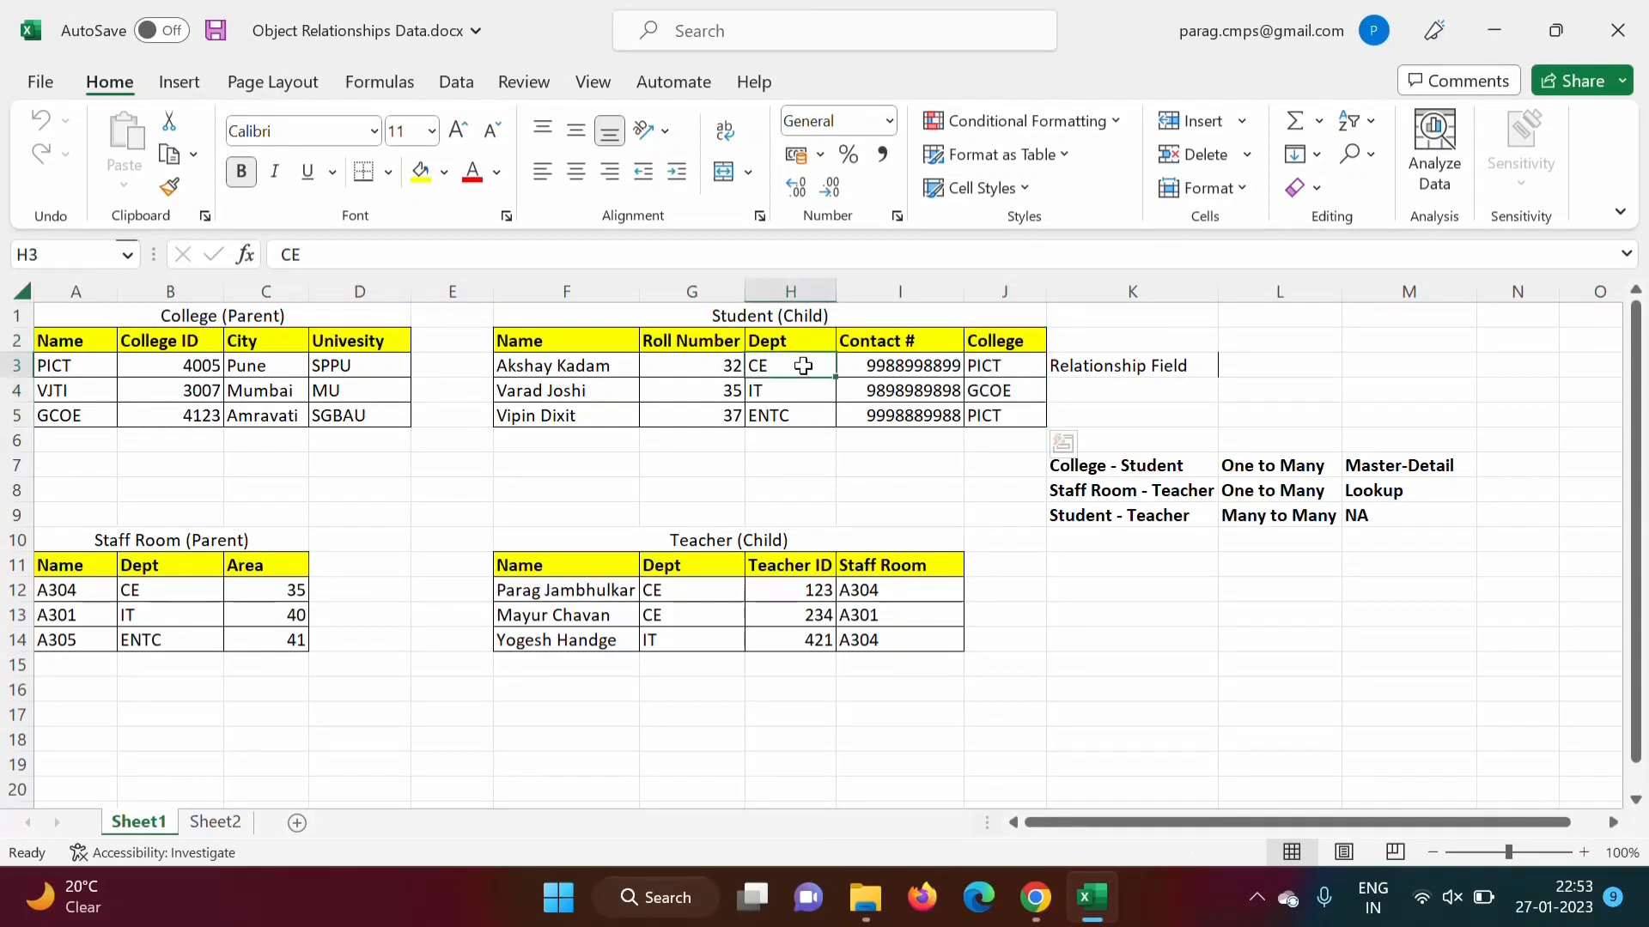
left_click(1394, 466)
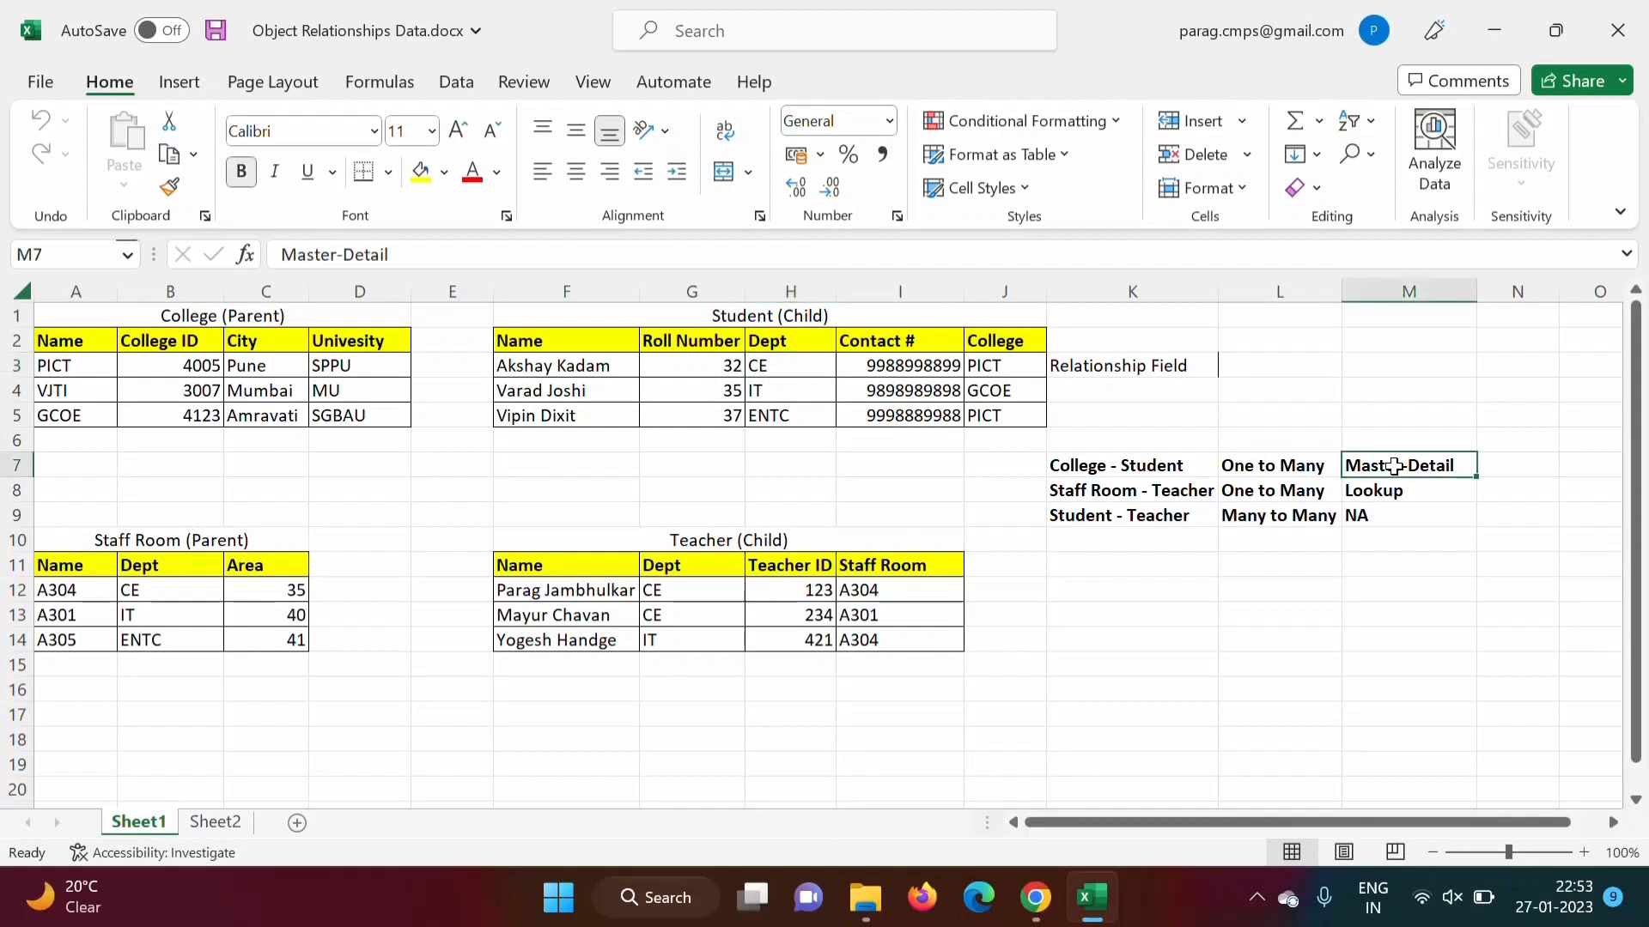
left_click(247, 394)
left_click(732, 392)
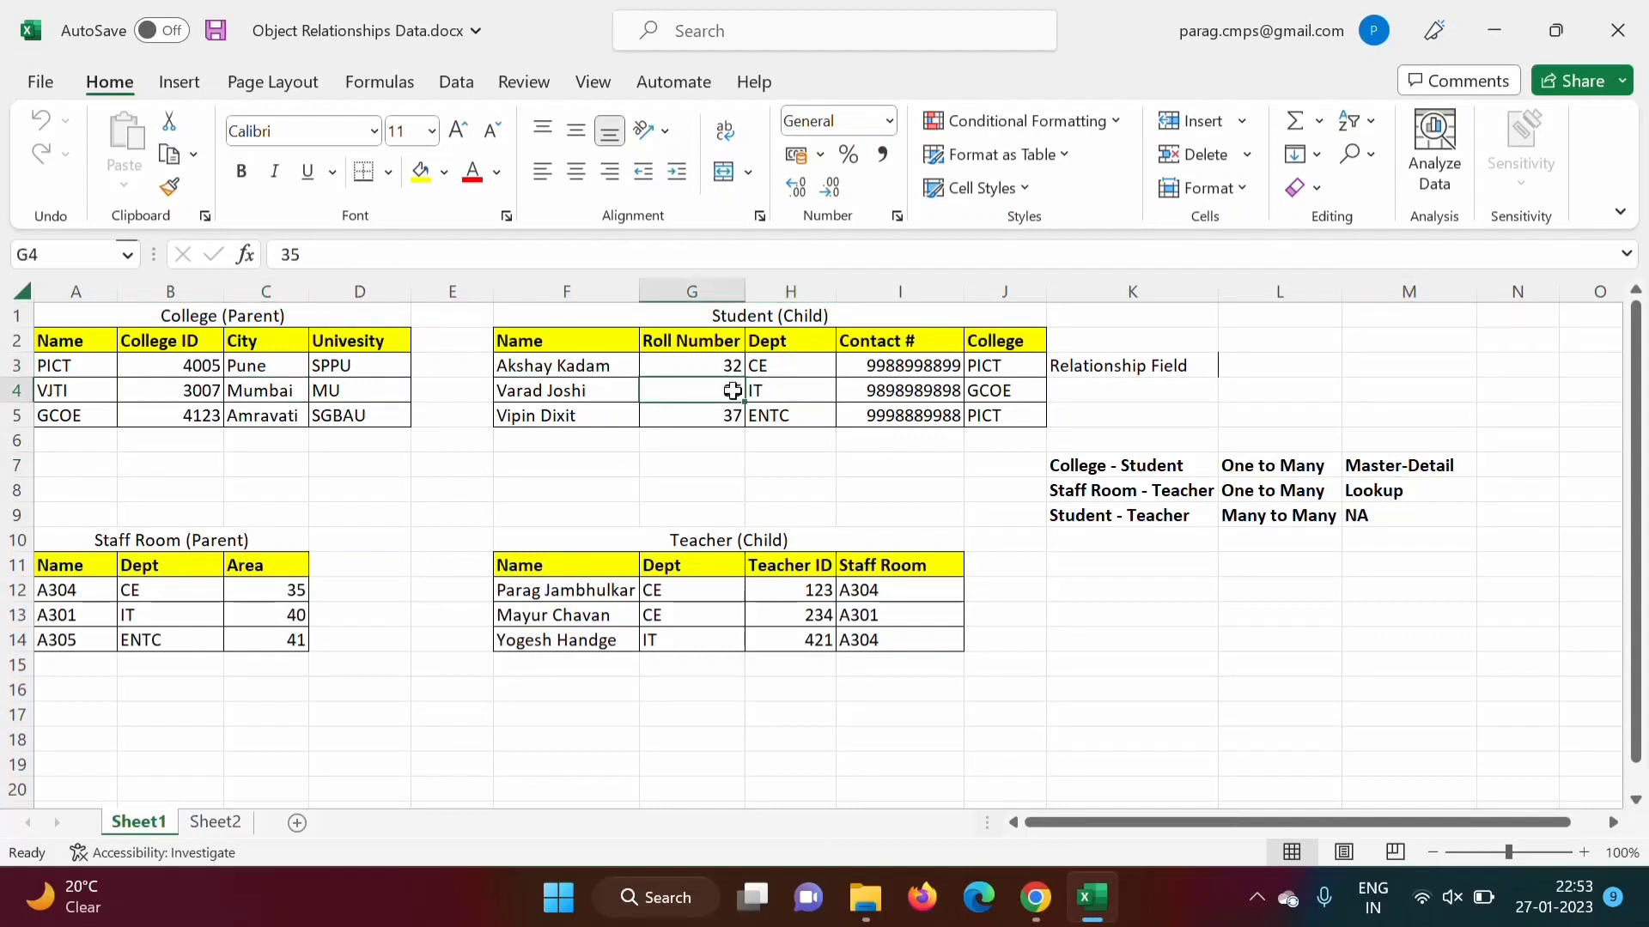
left_click(1402, 465)
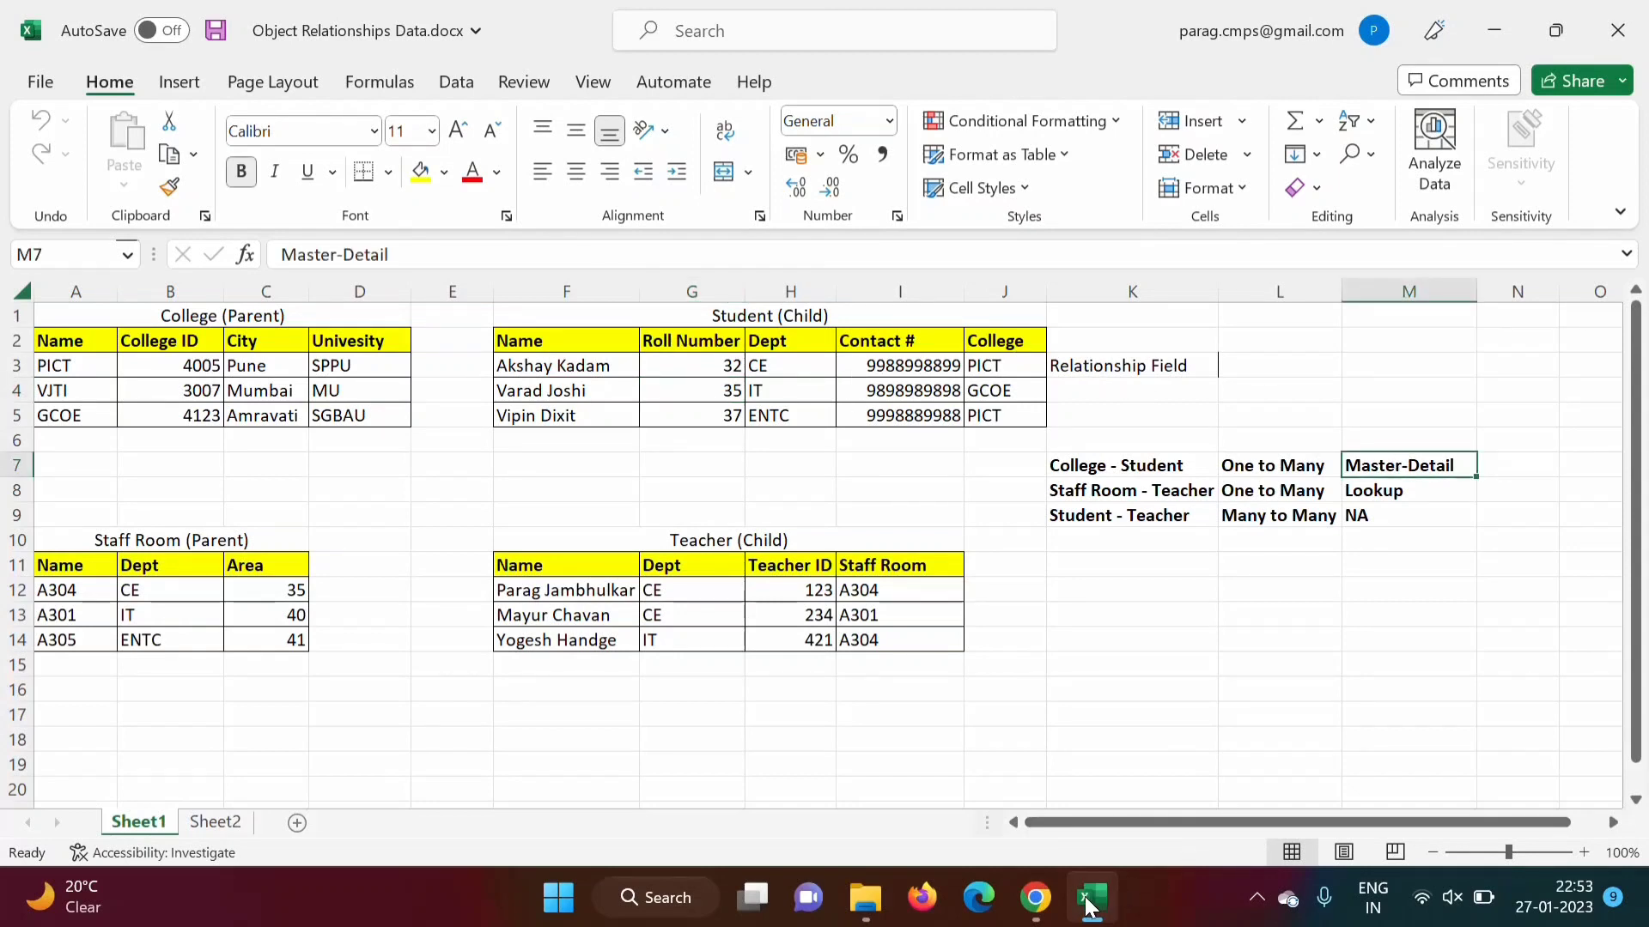
left_click(1034, 900)
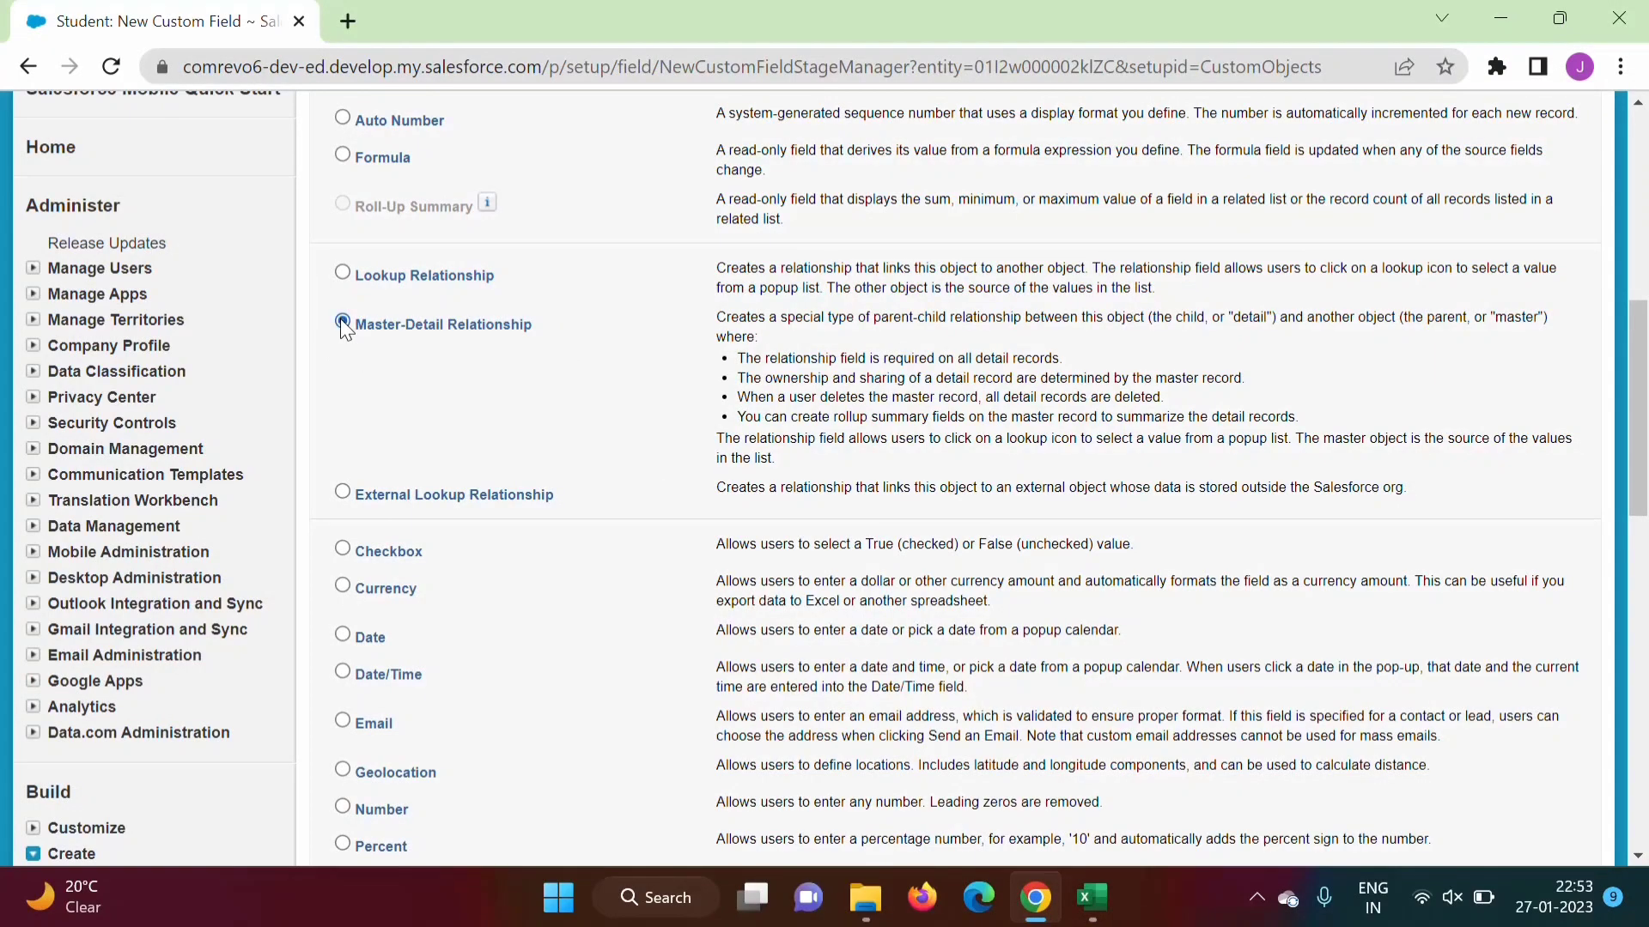
Step: Choose Master-Detail Relationship as the new field's data type
scroll(945, 473, "down", 10)
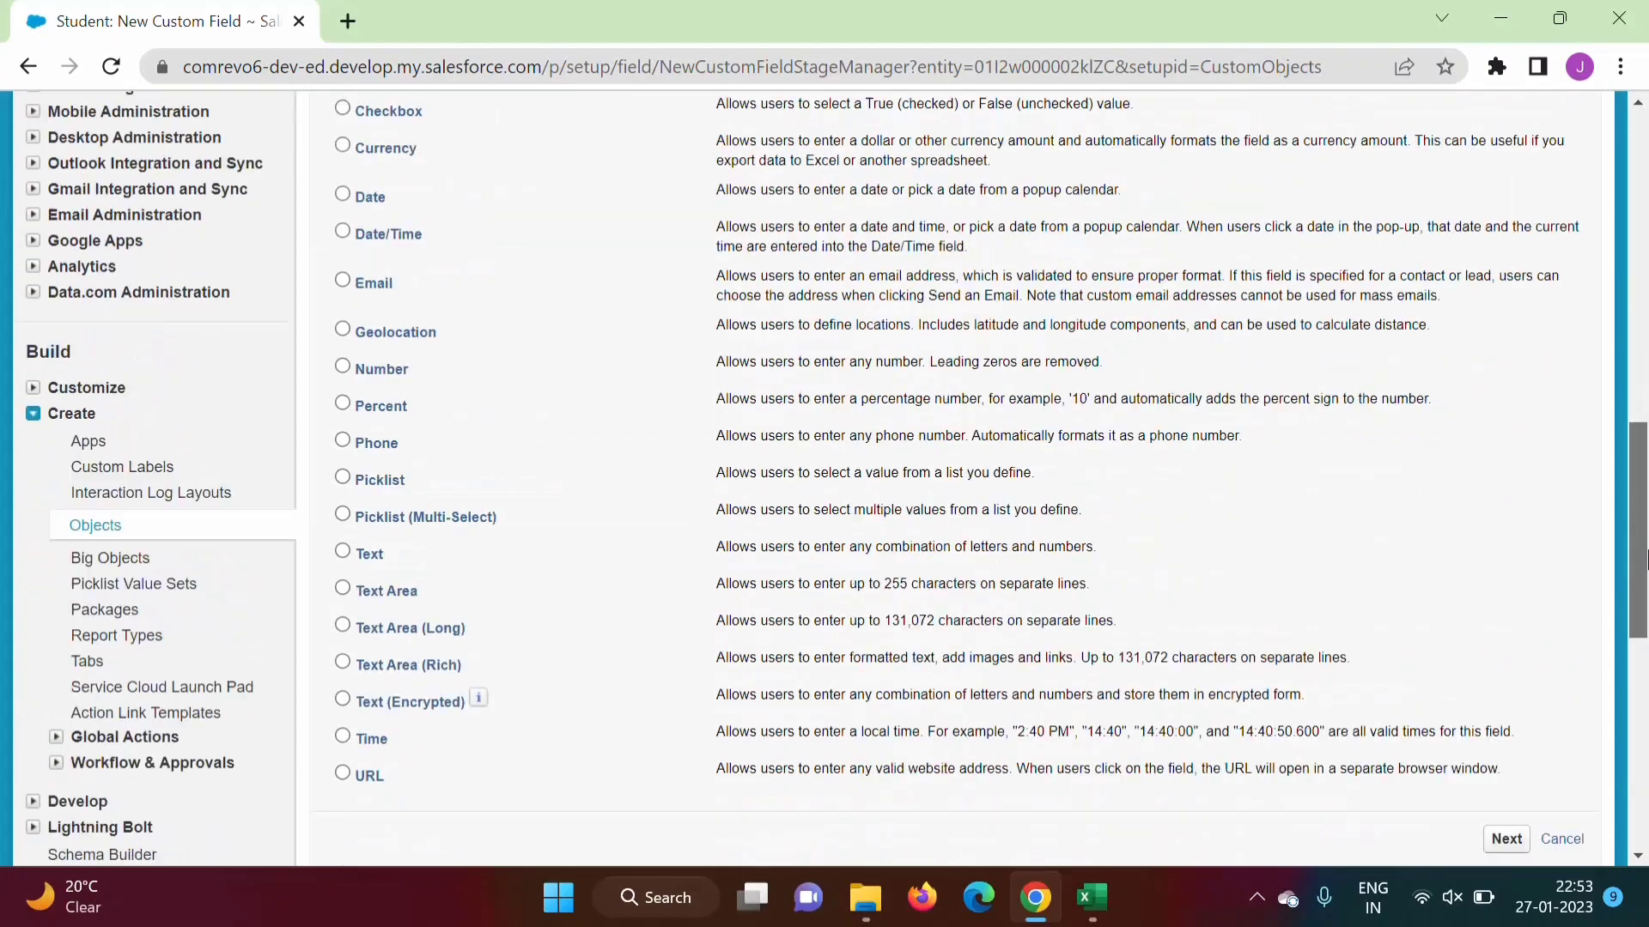
left_click(1514, 469)
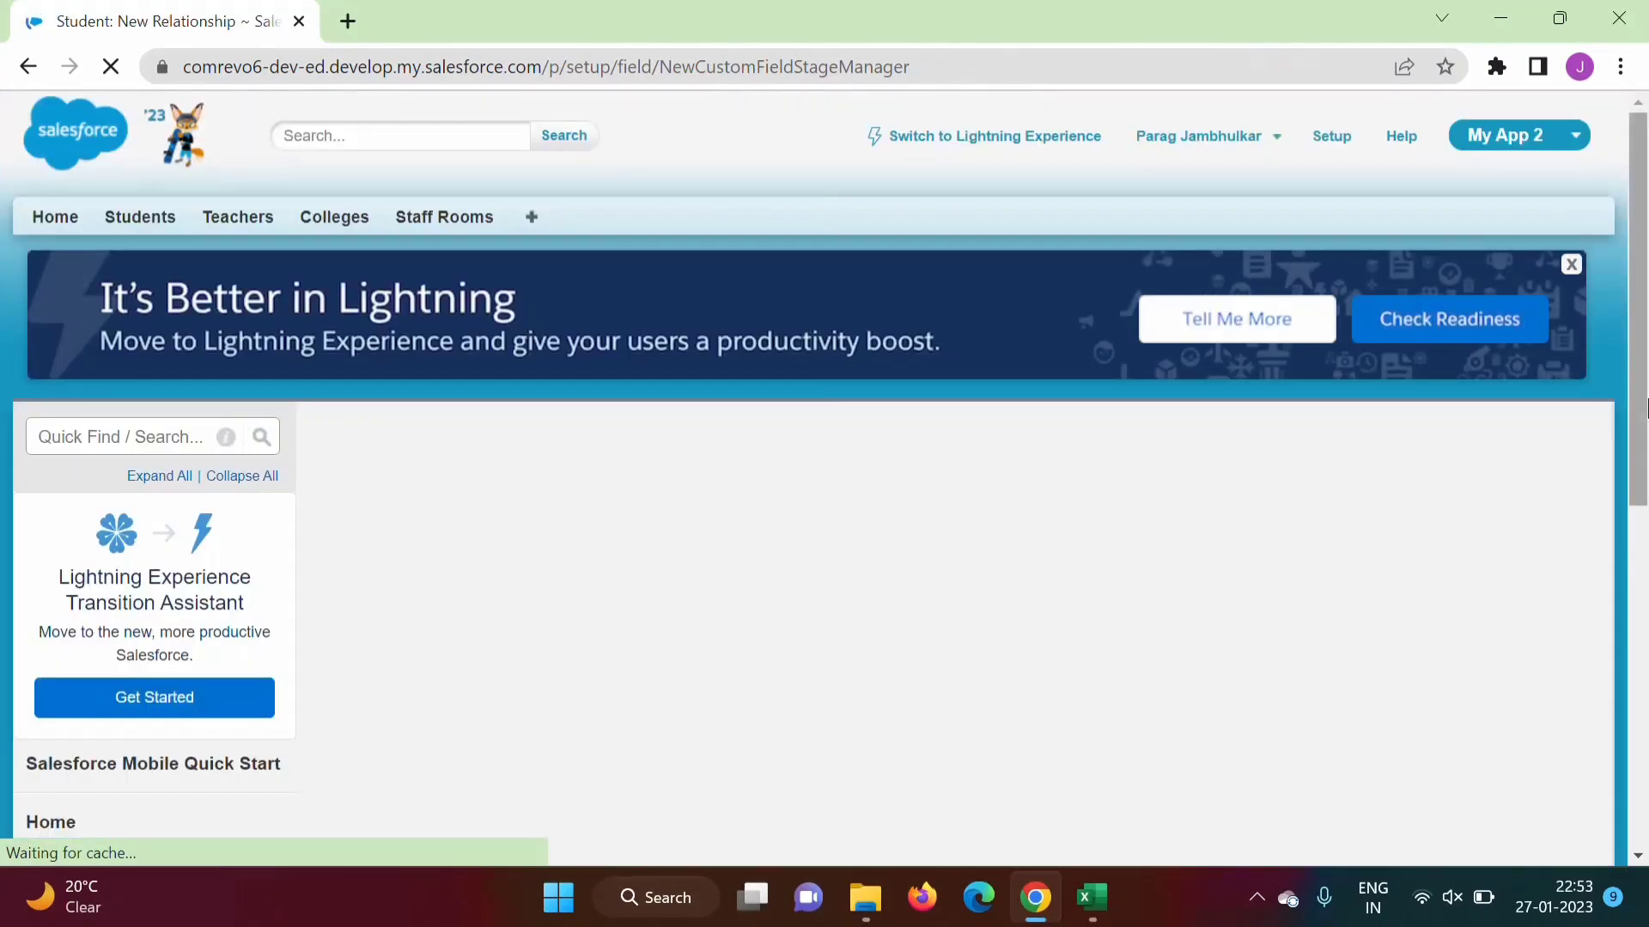
scroll(1636, 333, "down", 2)
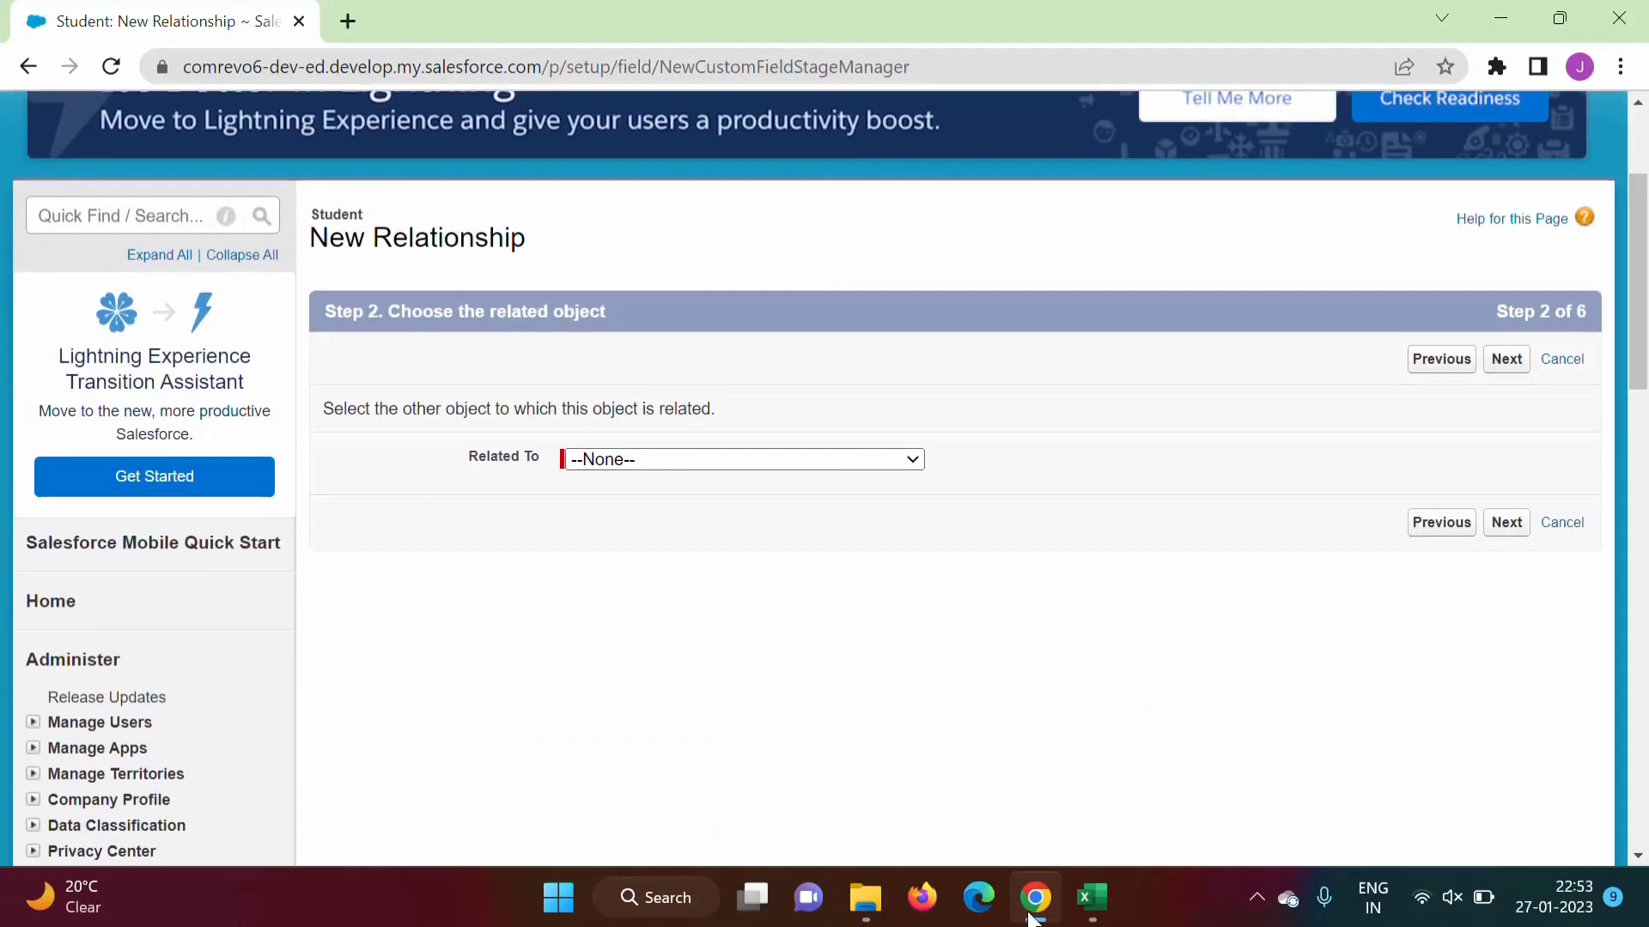
Step: After checking the Student table's College column in Excel, set College as the related object
left_click(1037, 915)
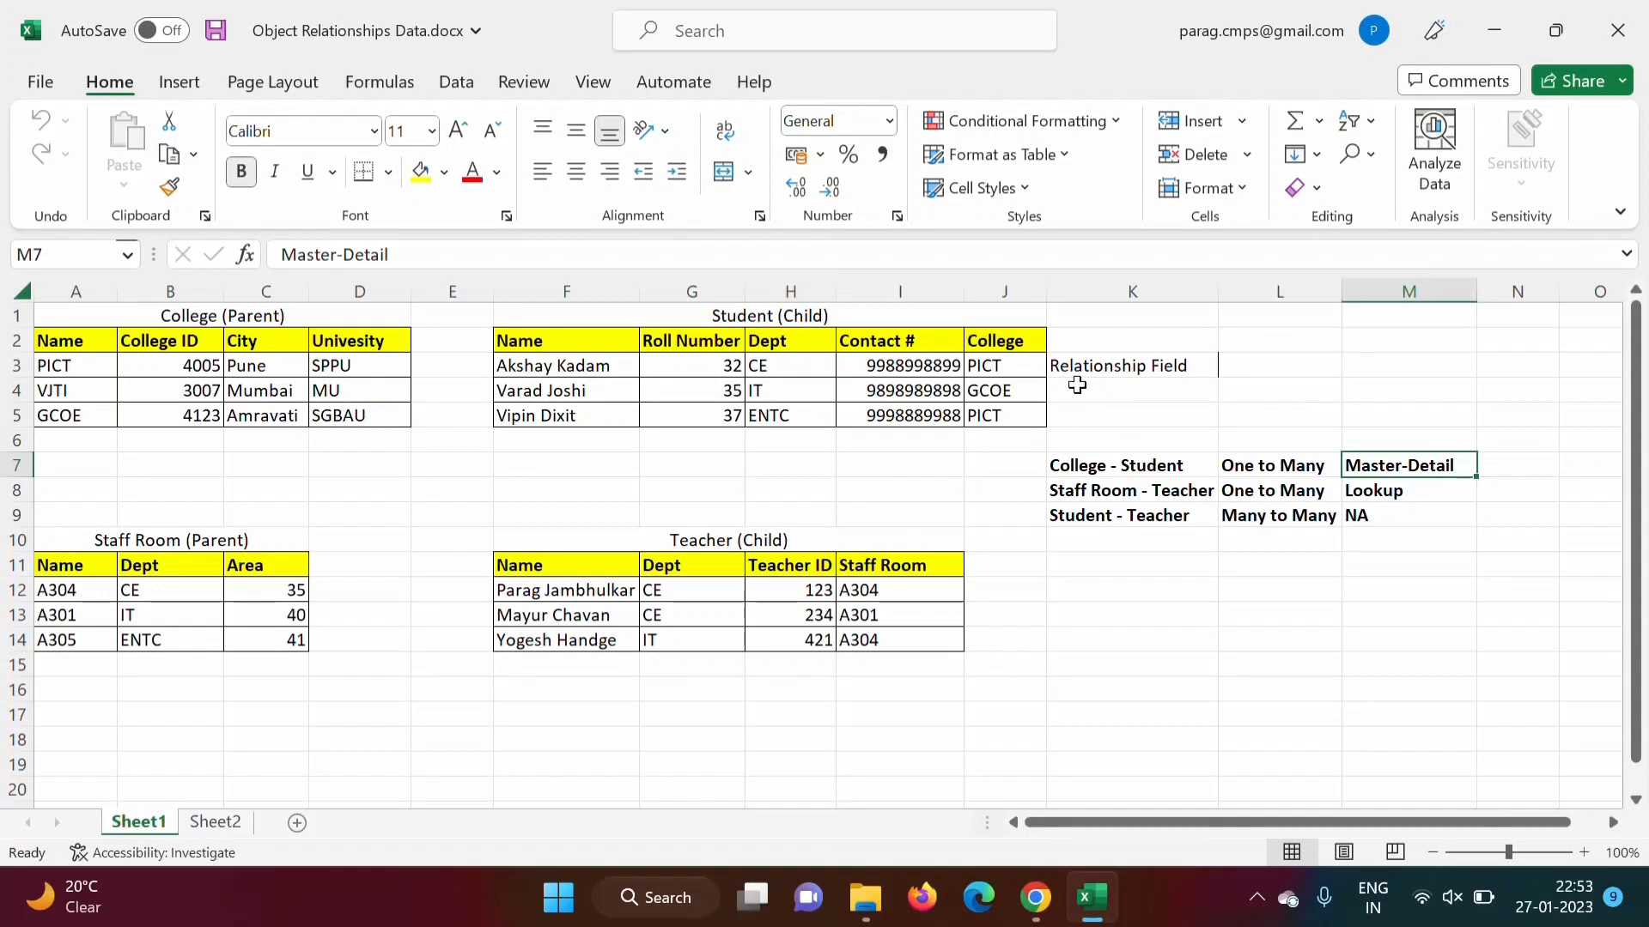
left_click(999, 339)
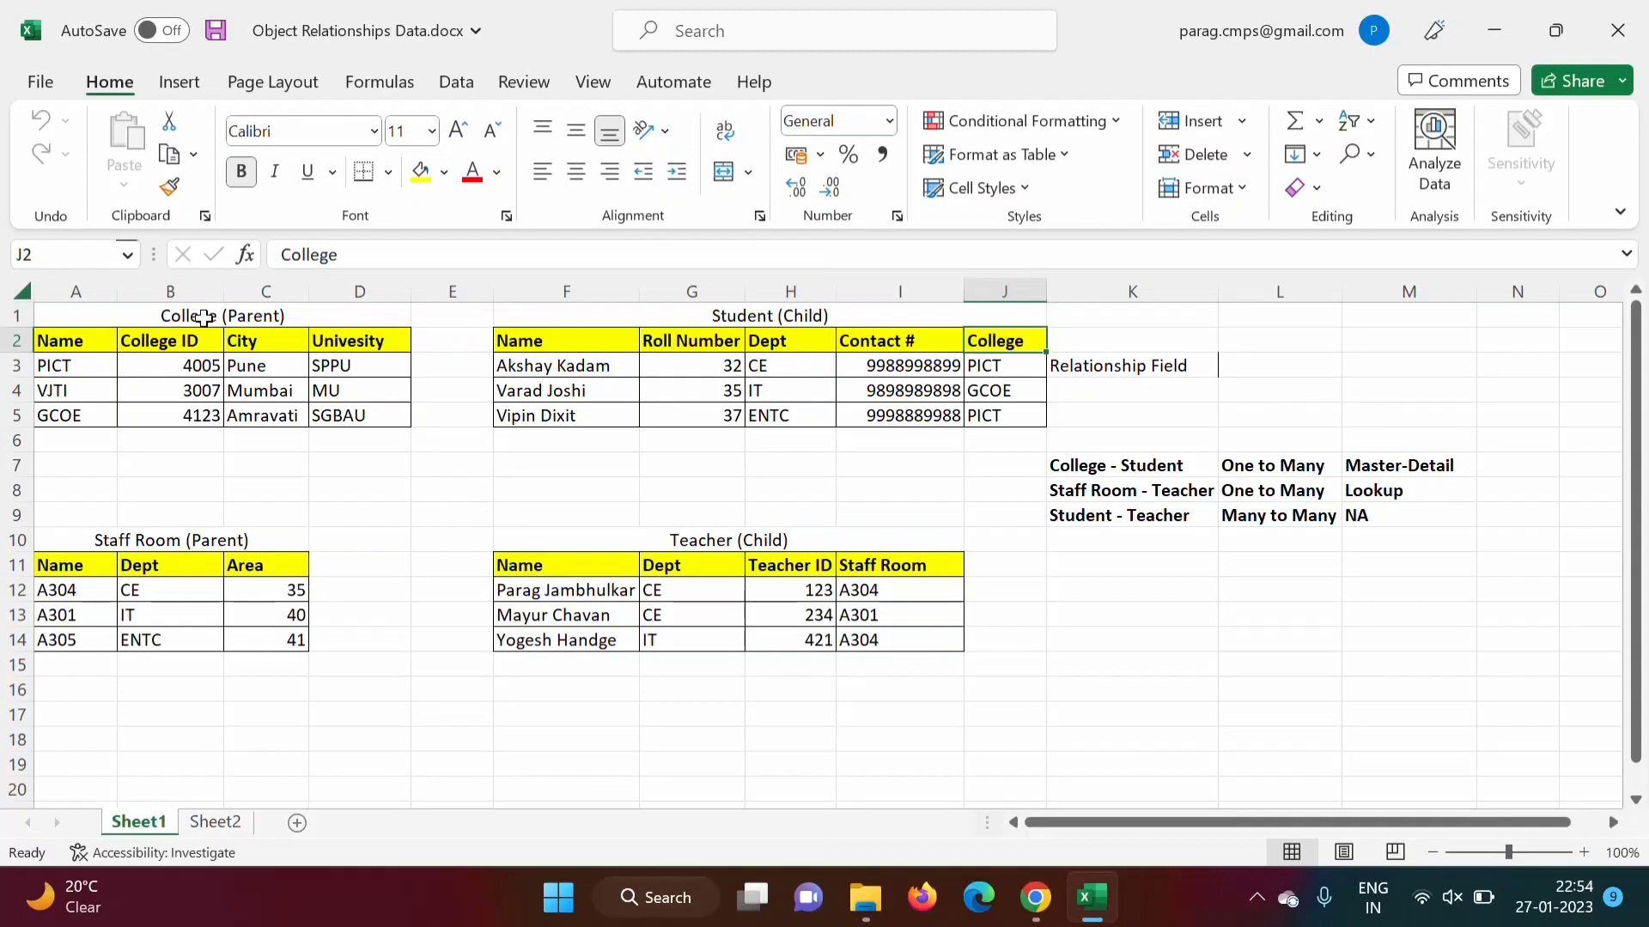
left_click(1034, 899)
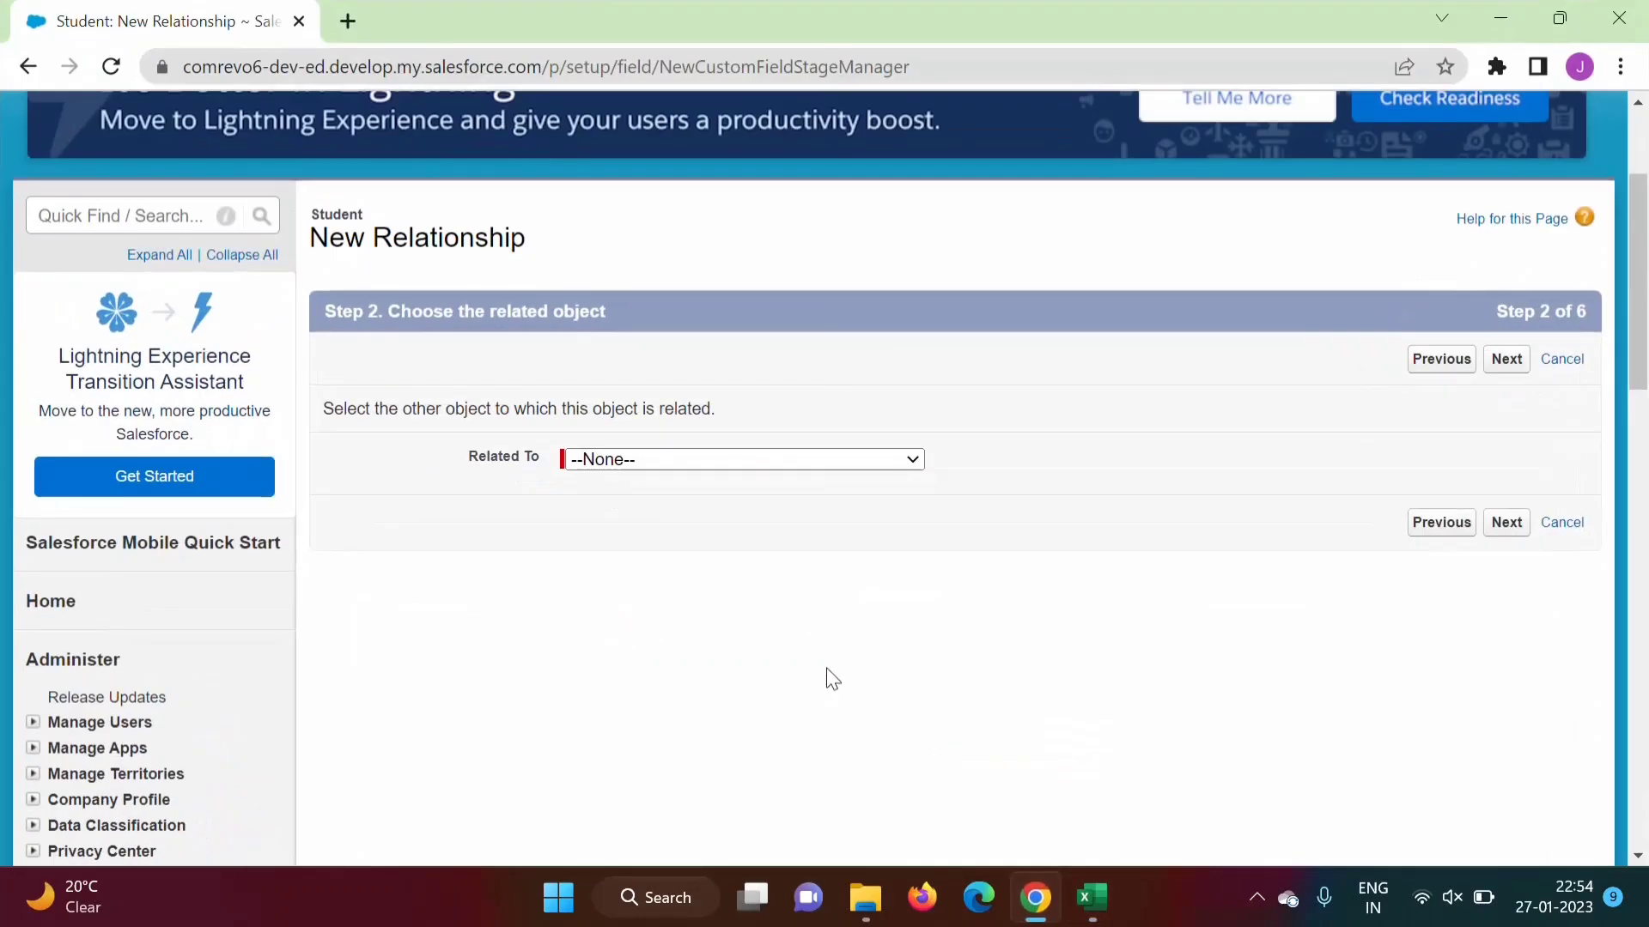
left_click(662, 466)
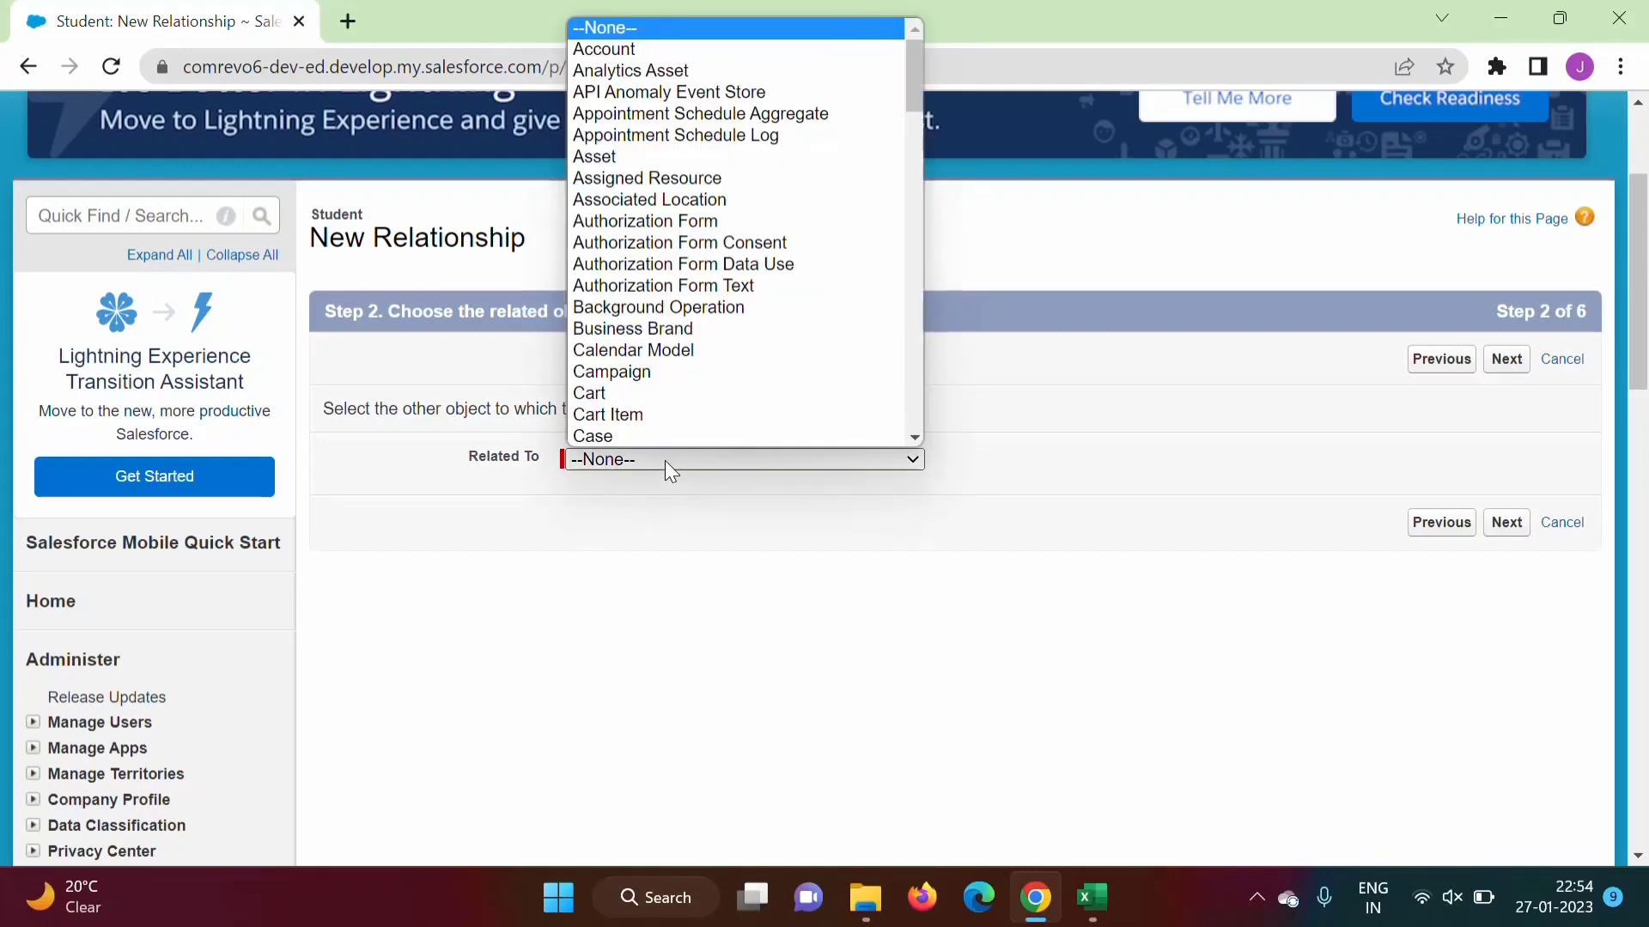
left_click_drag(914, 93, 913, 129)
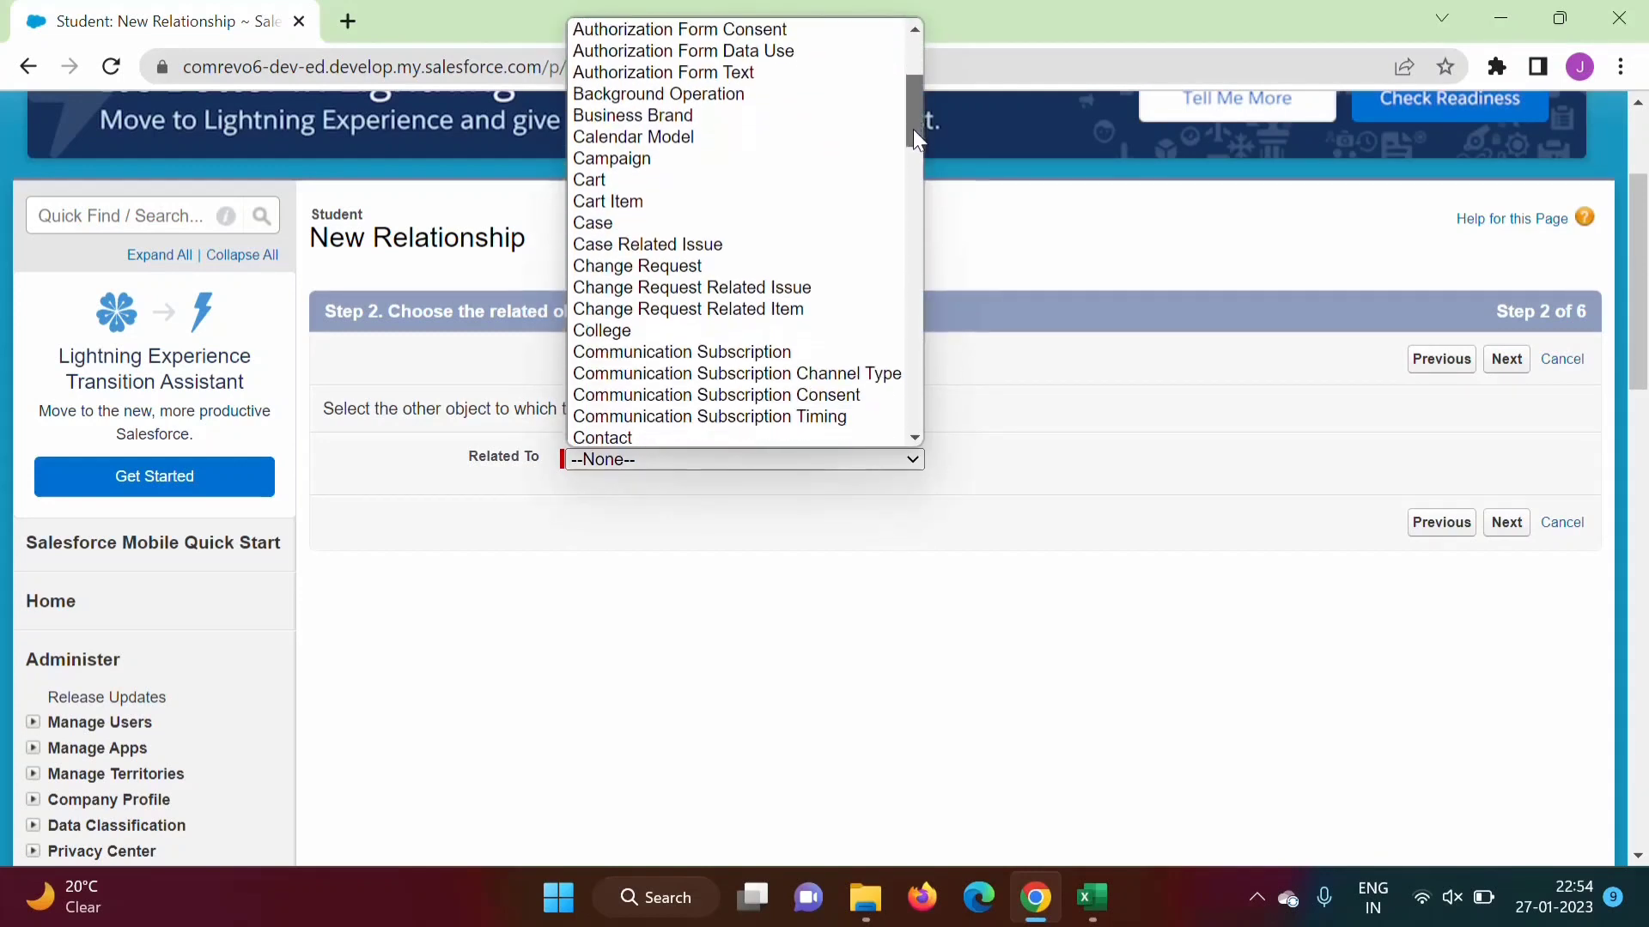
left_click(623, 332)
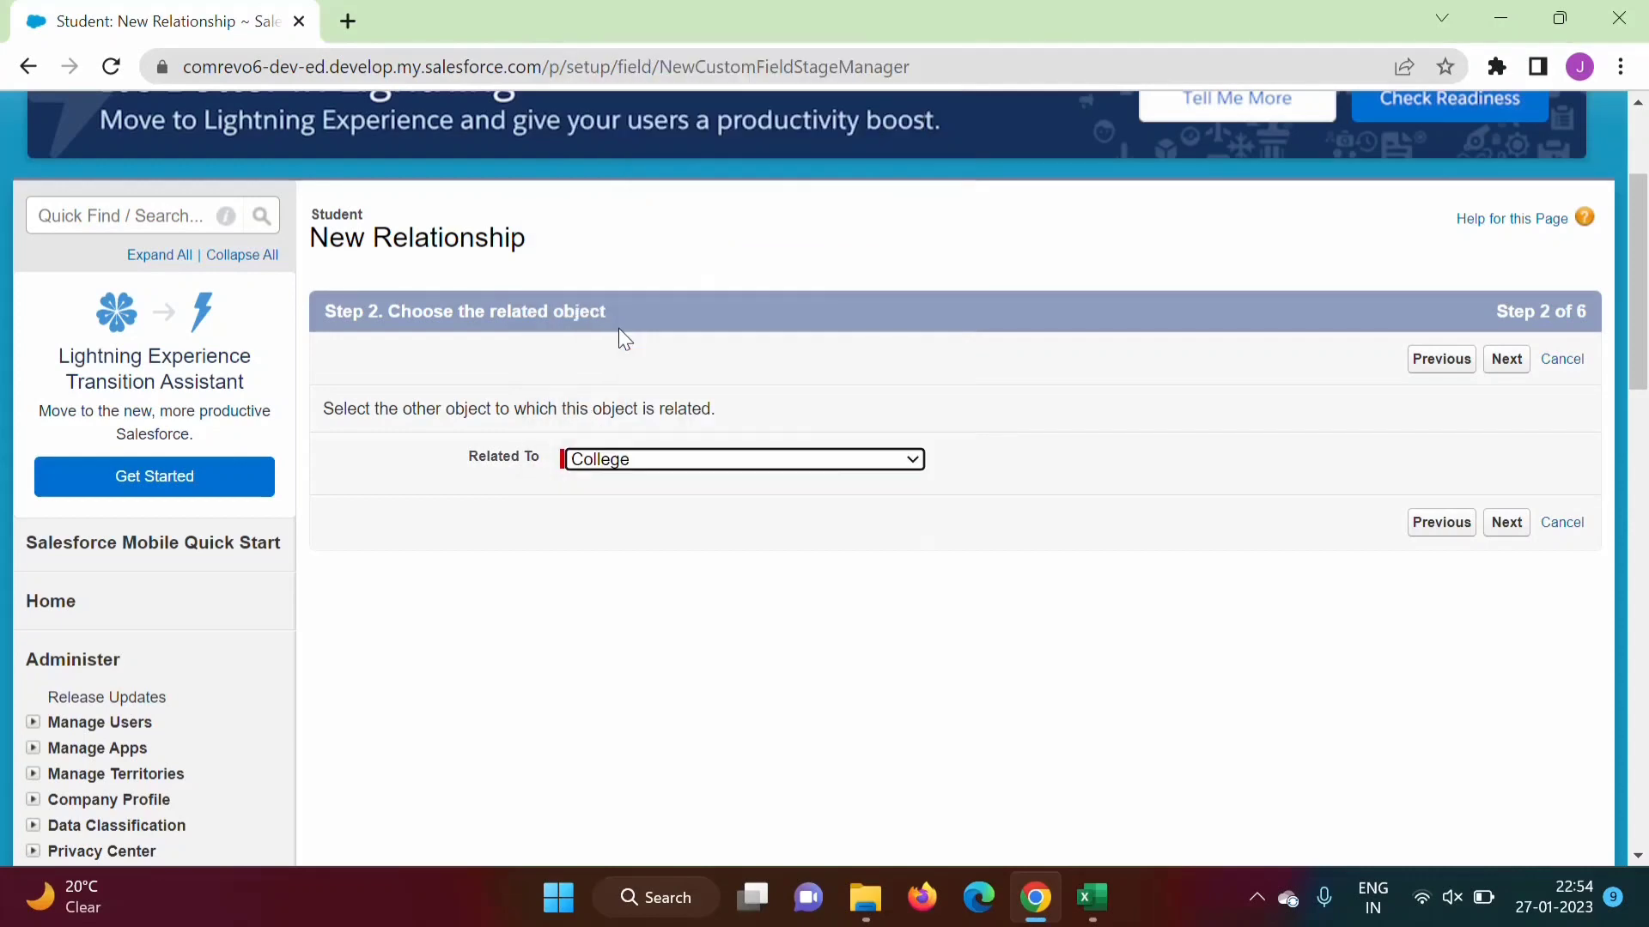
Step: Label and name the Master-Detail field College, leaving Description and Help Text blank
left_click(1507, 523)
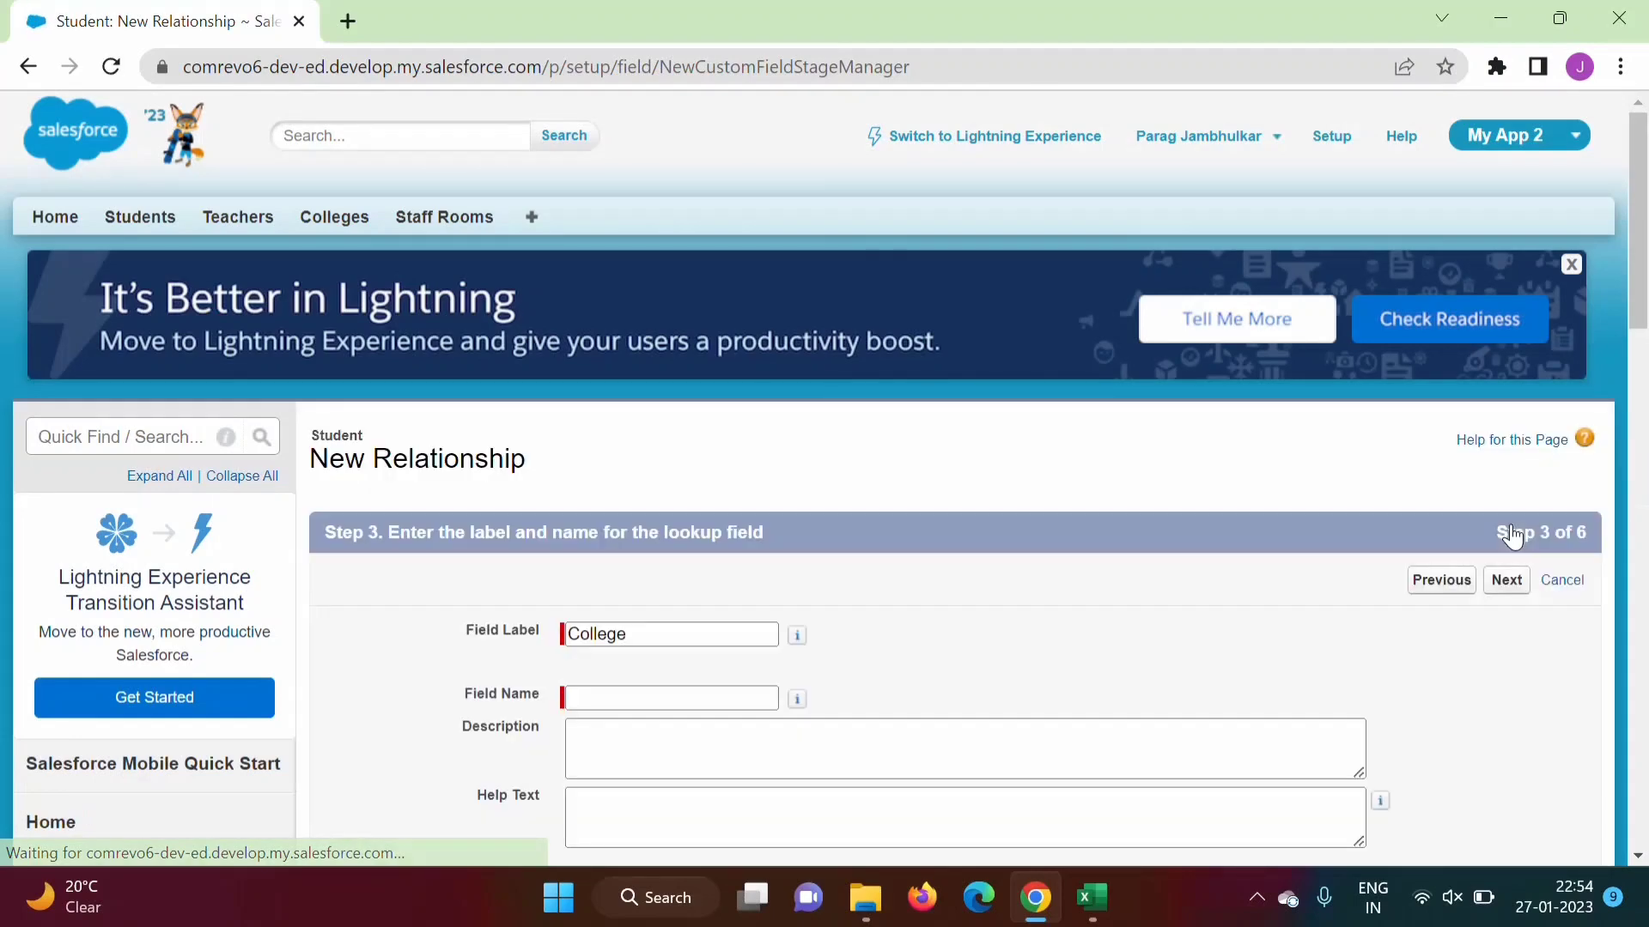
scroll(1644, 344, "down", 1)
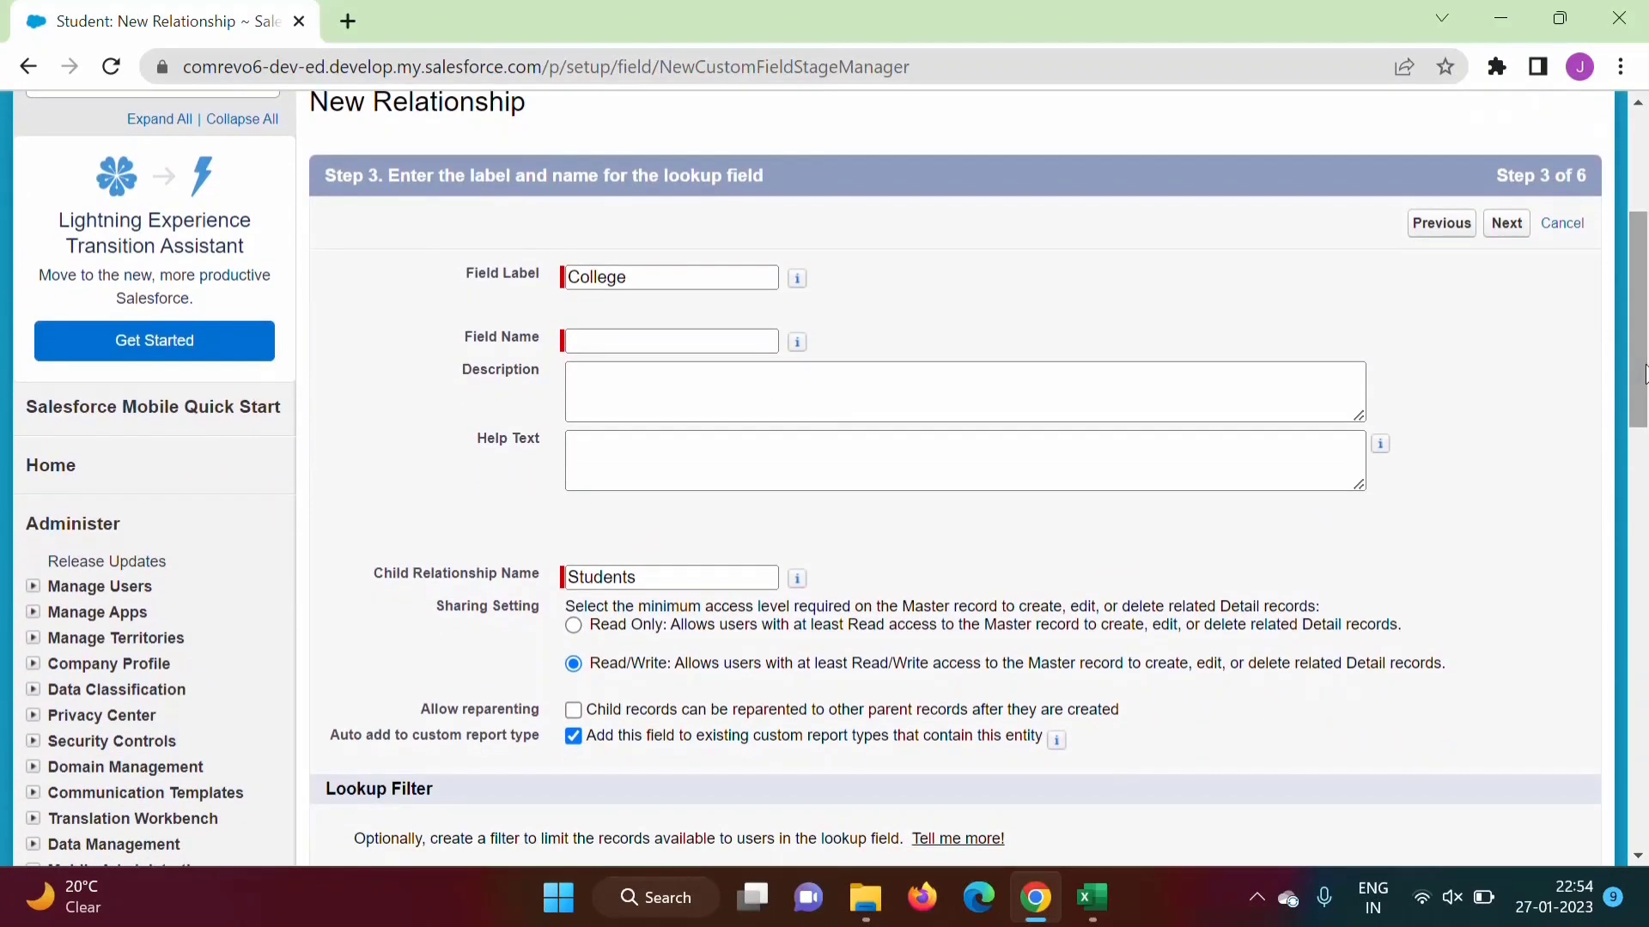
left_click(592, 455)
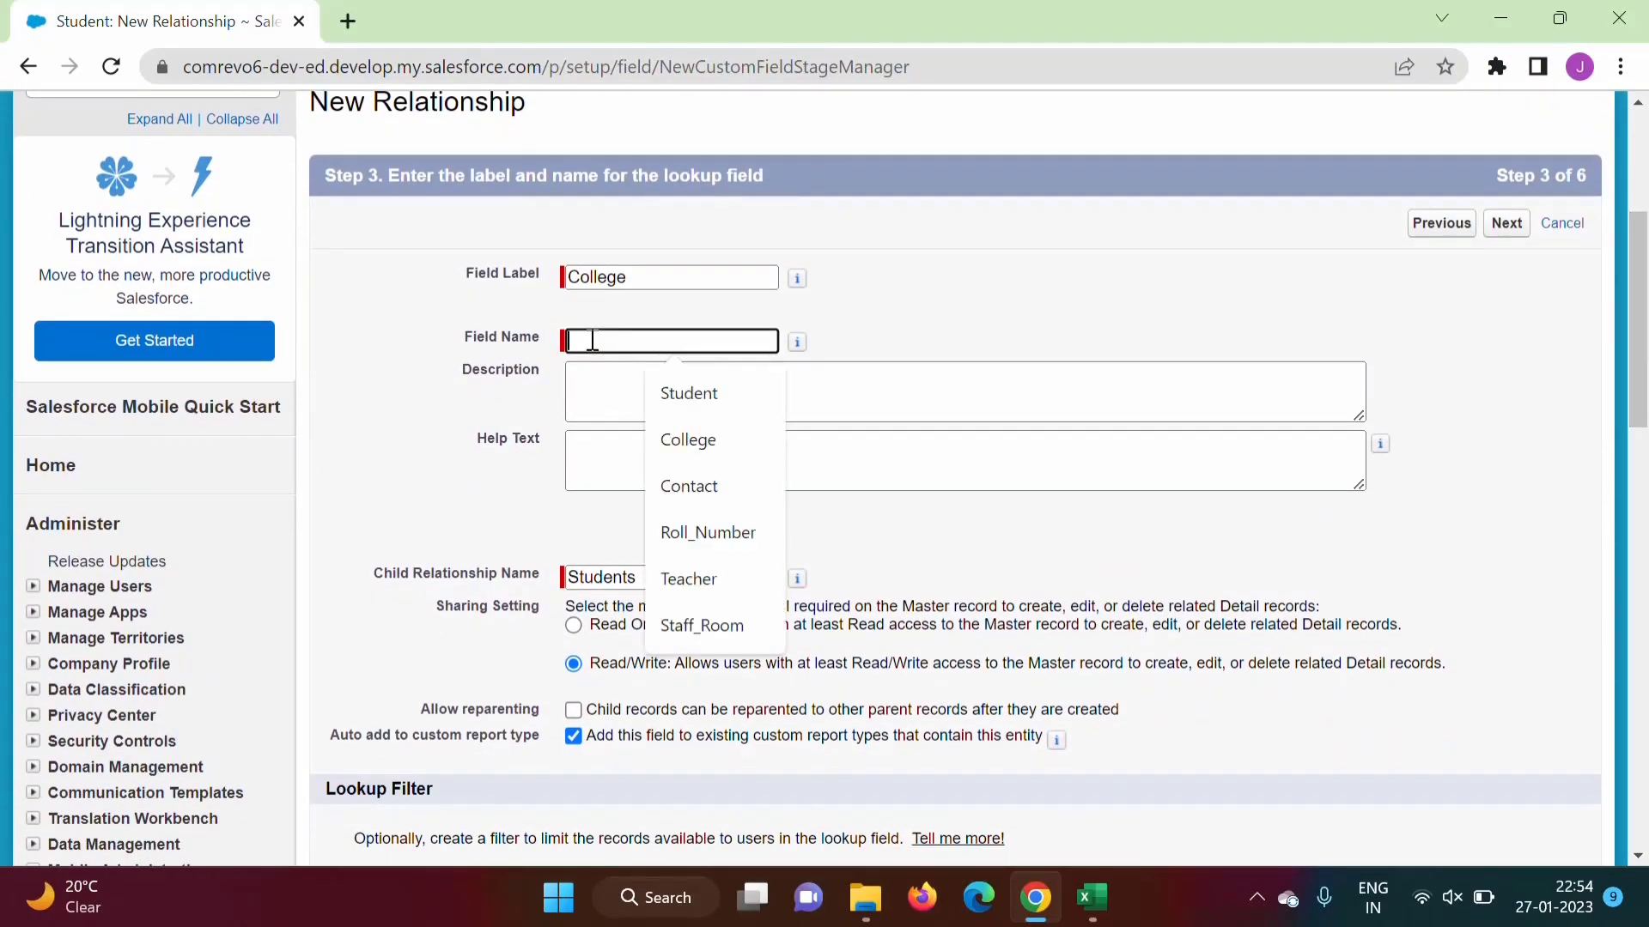
type("College")
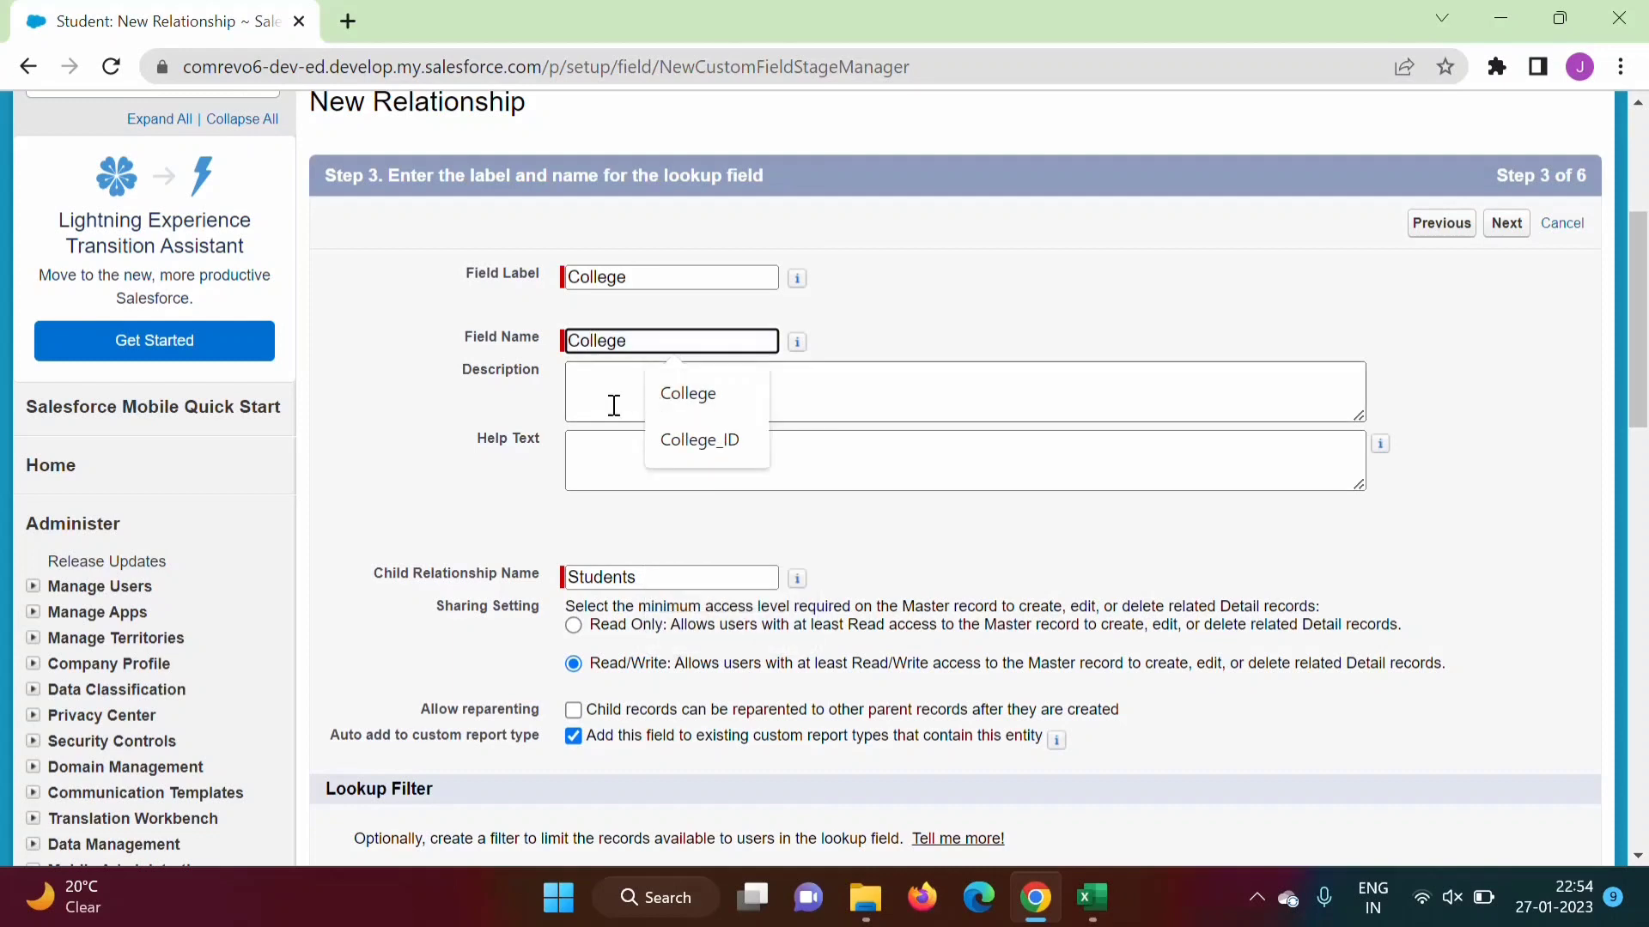
left_click(610, 405)
left_click(640, 473)
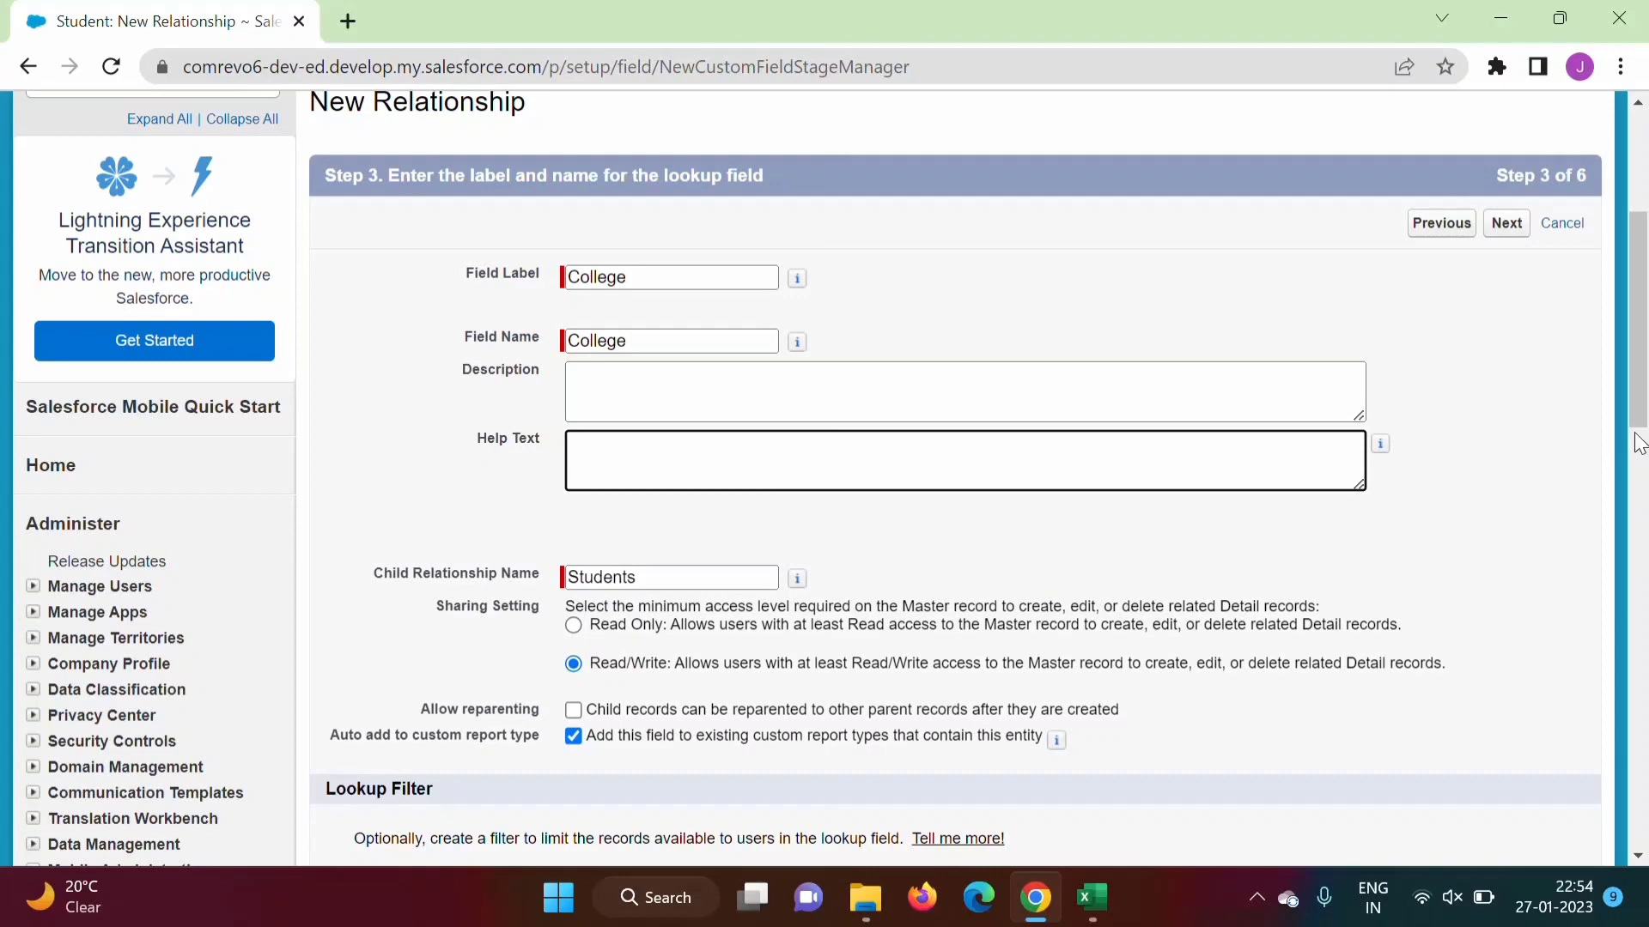
left_click_drag(1637, 392, 1637, 467)
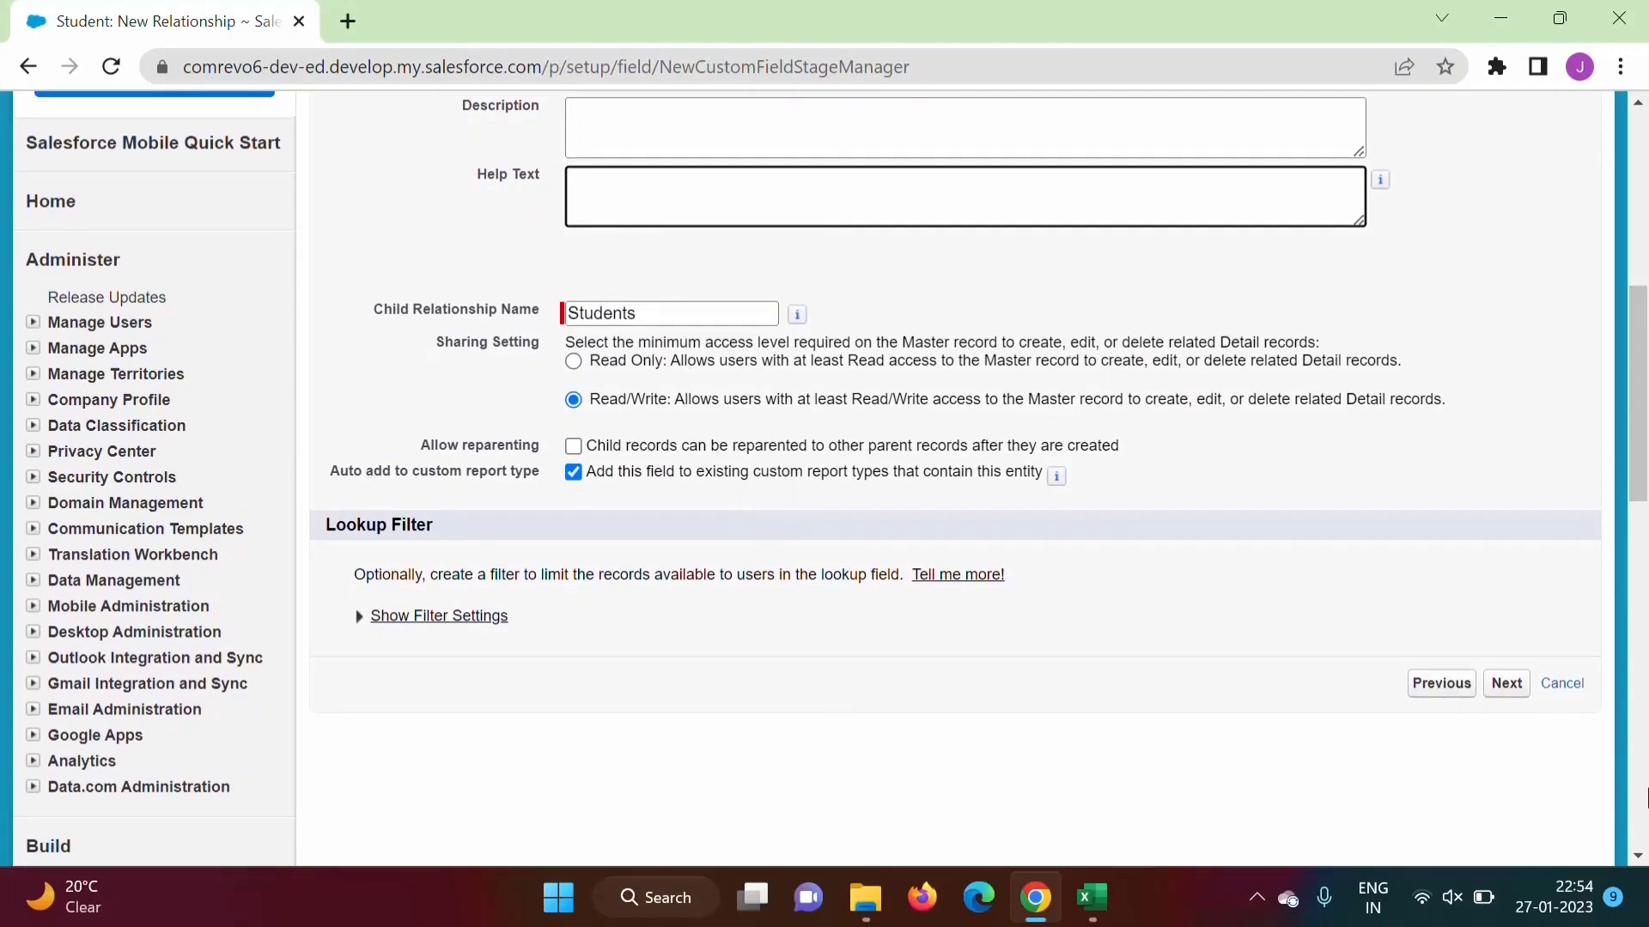
left_click(1505, 683)
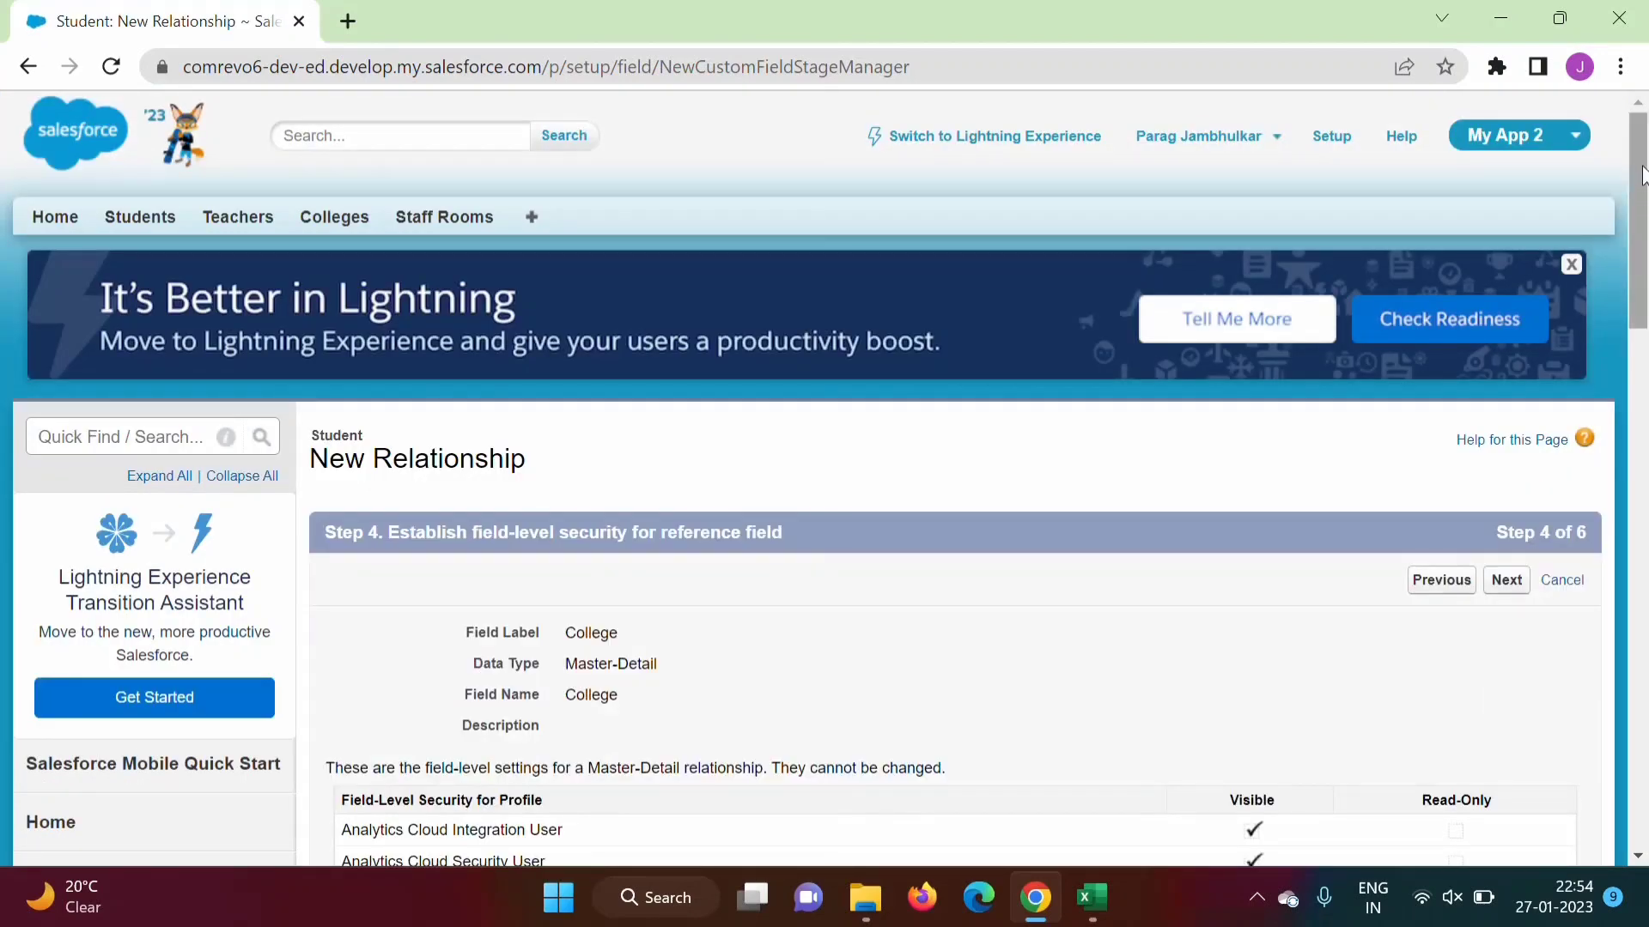
Step: Accept default field security and layouts, keep the Students related list on College Layout, and save
scroll(1640, 172, "down", 6)
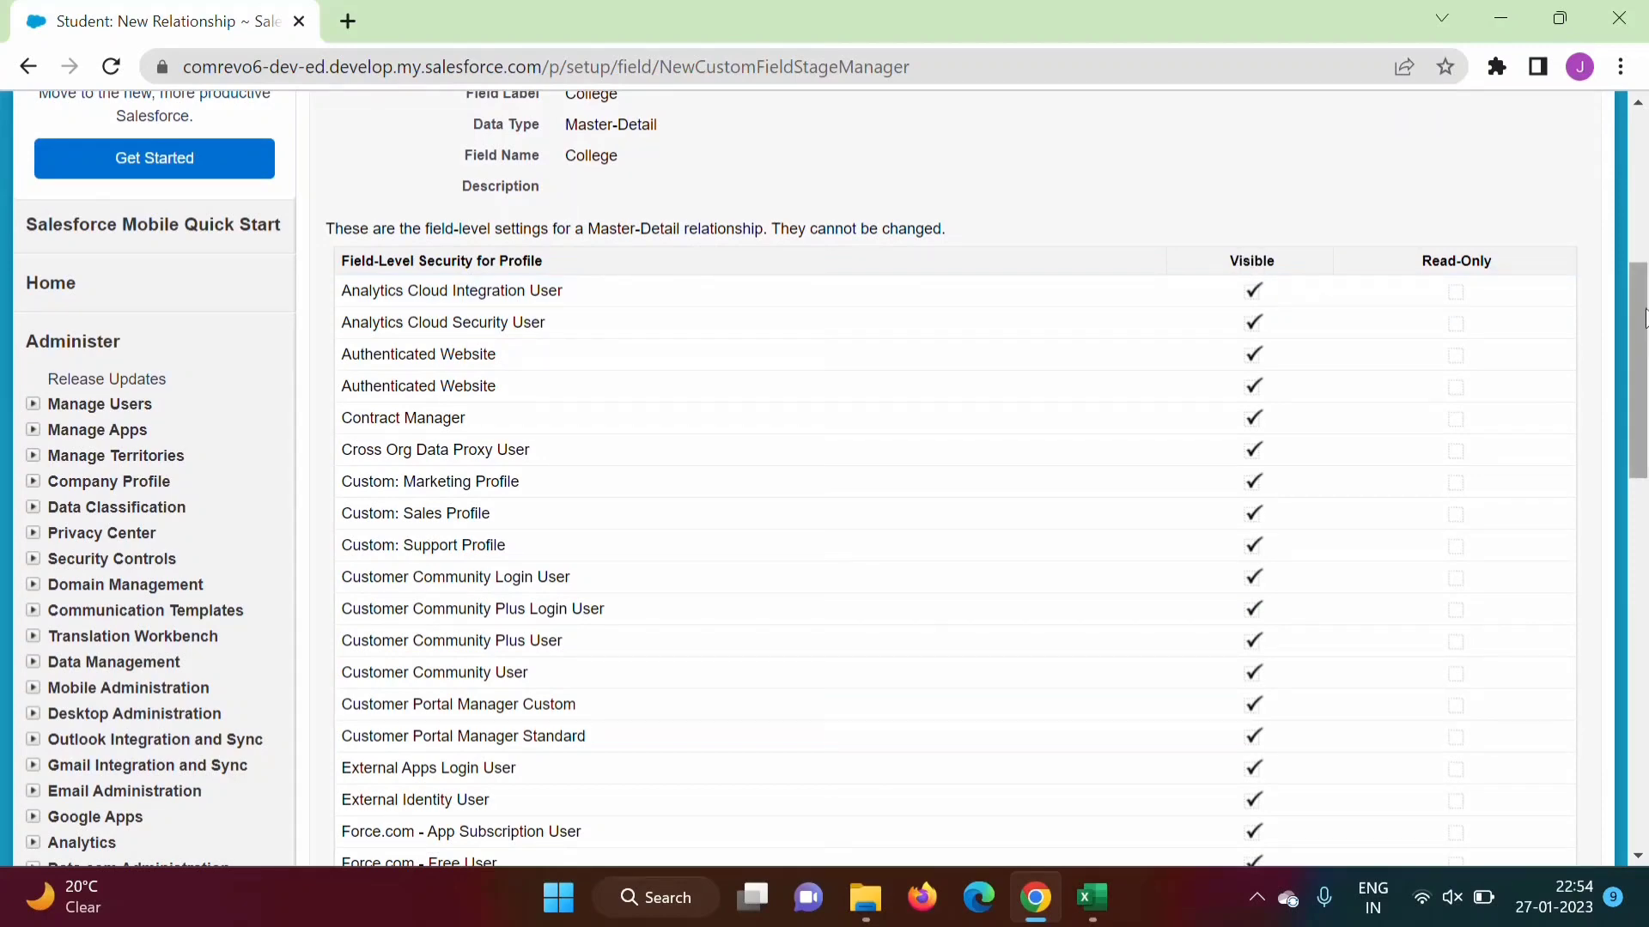
left_click_drag(1642, 319, 1643, 577)
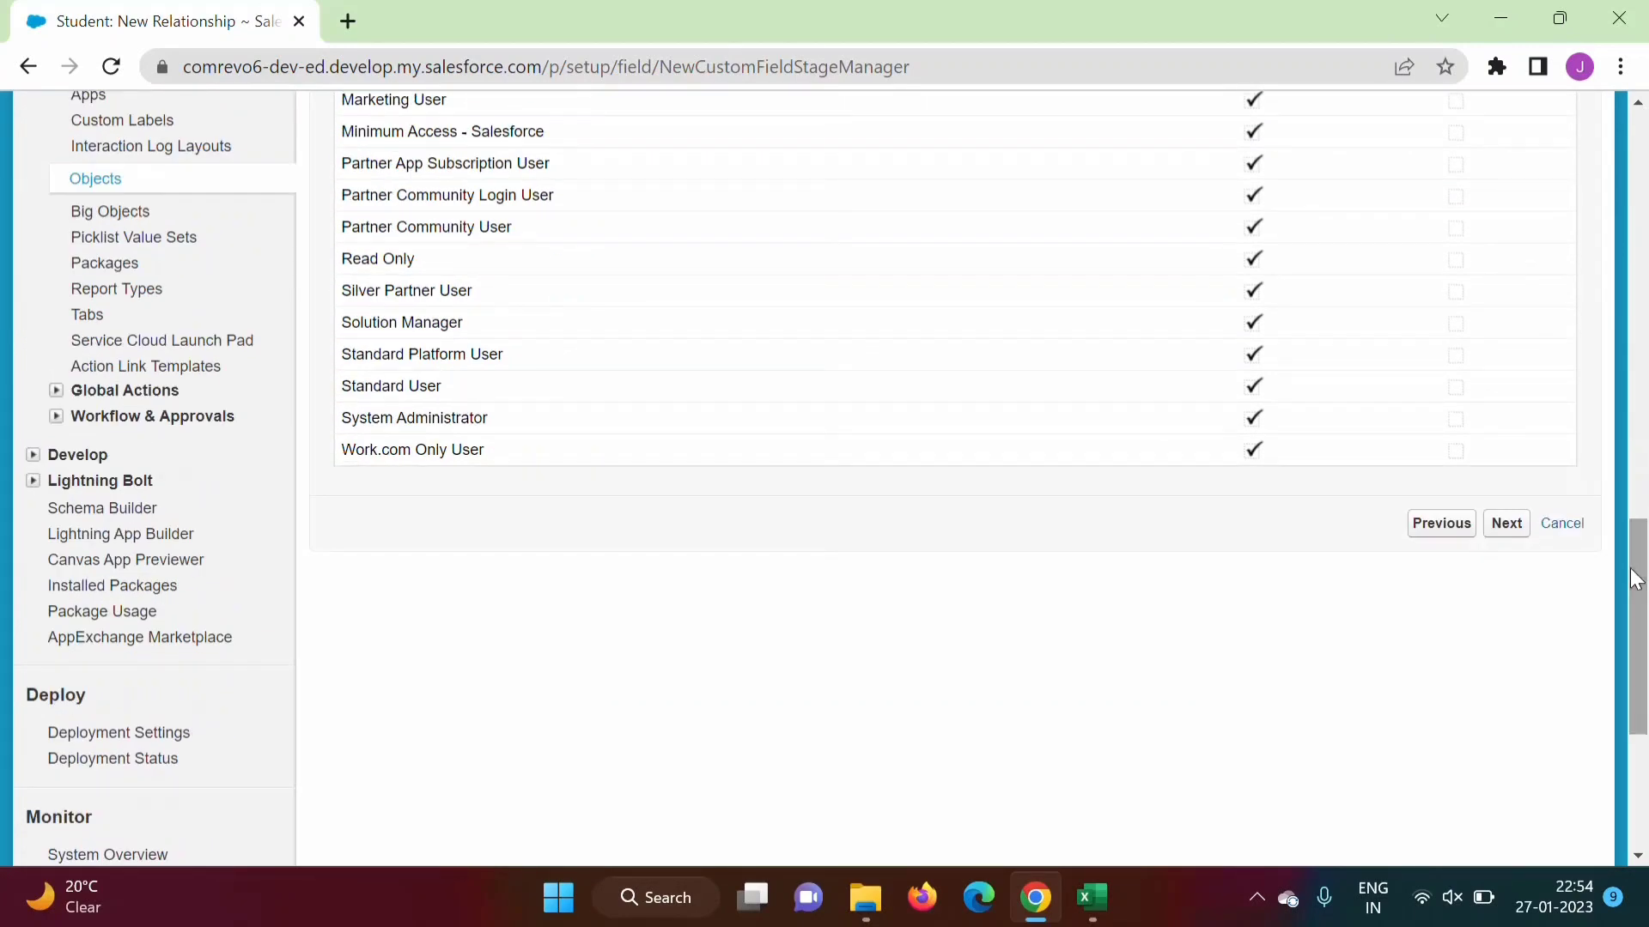
left_click(1506, 523)
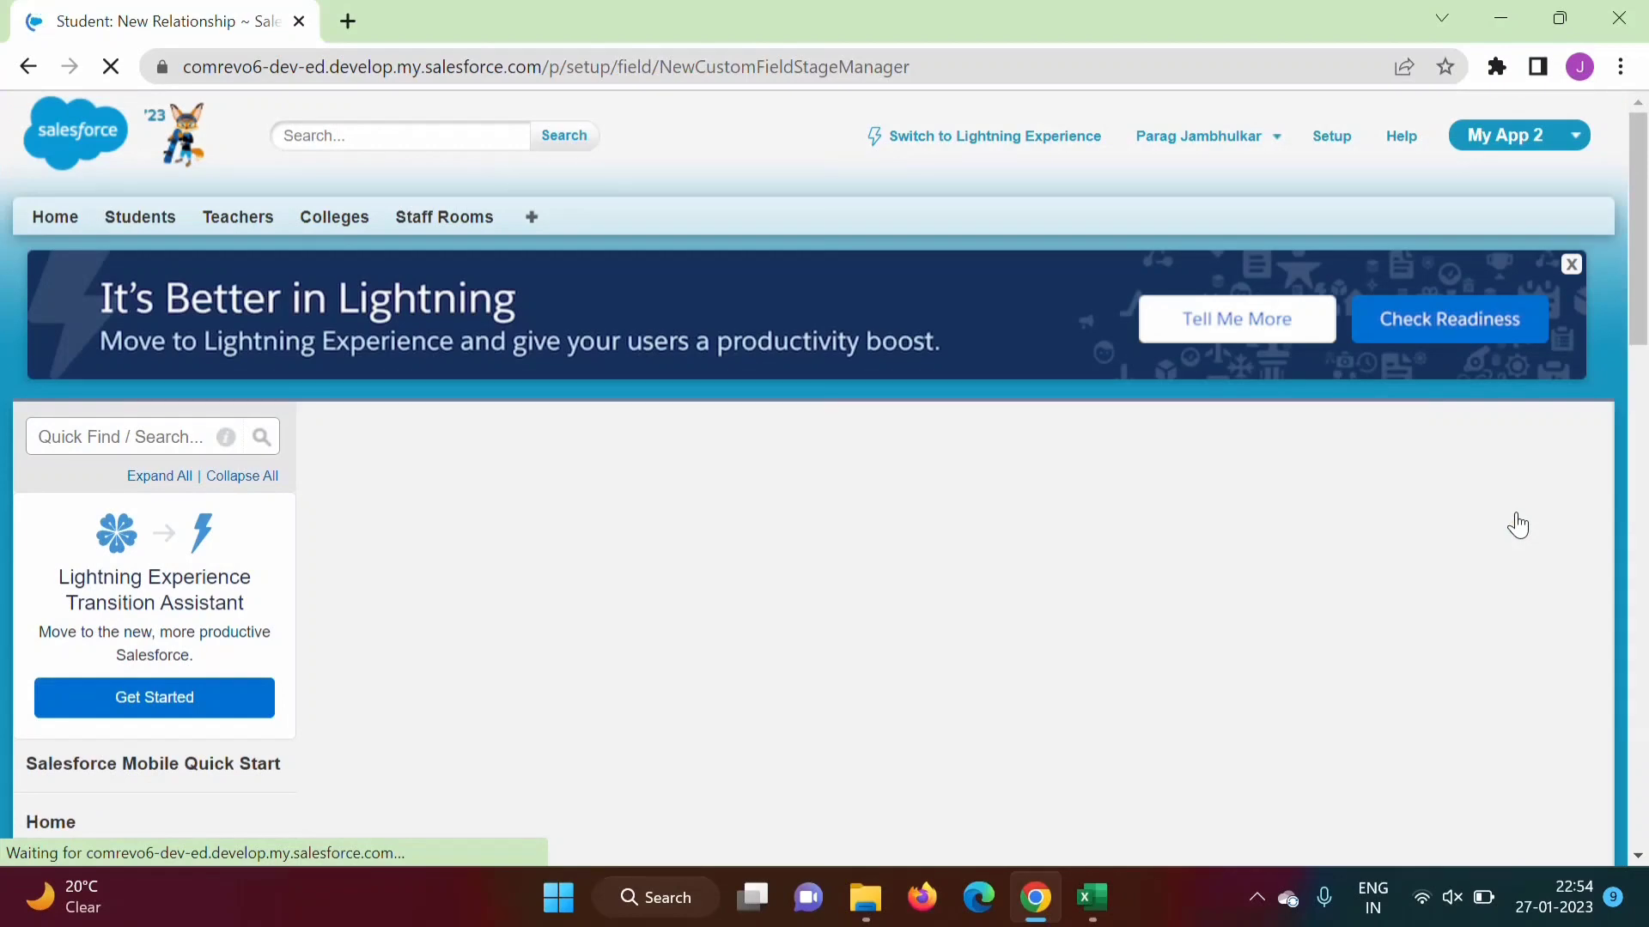
left_click_drag(1638, 215, 1638, 354)
left_click(1507, 398)
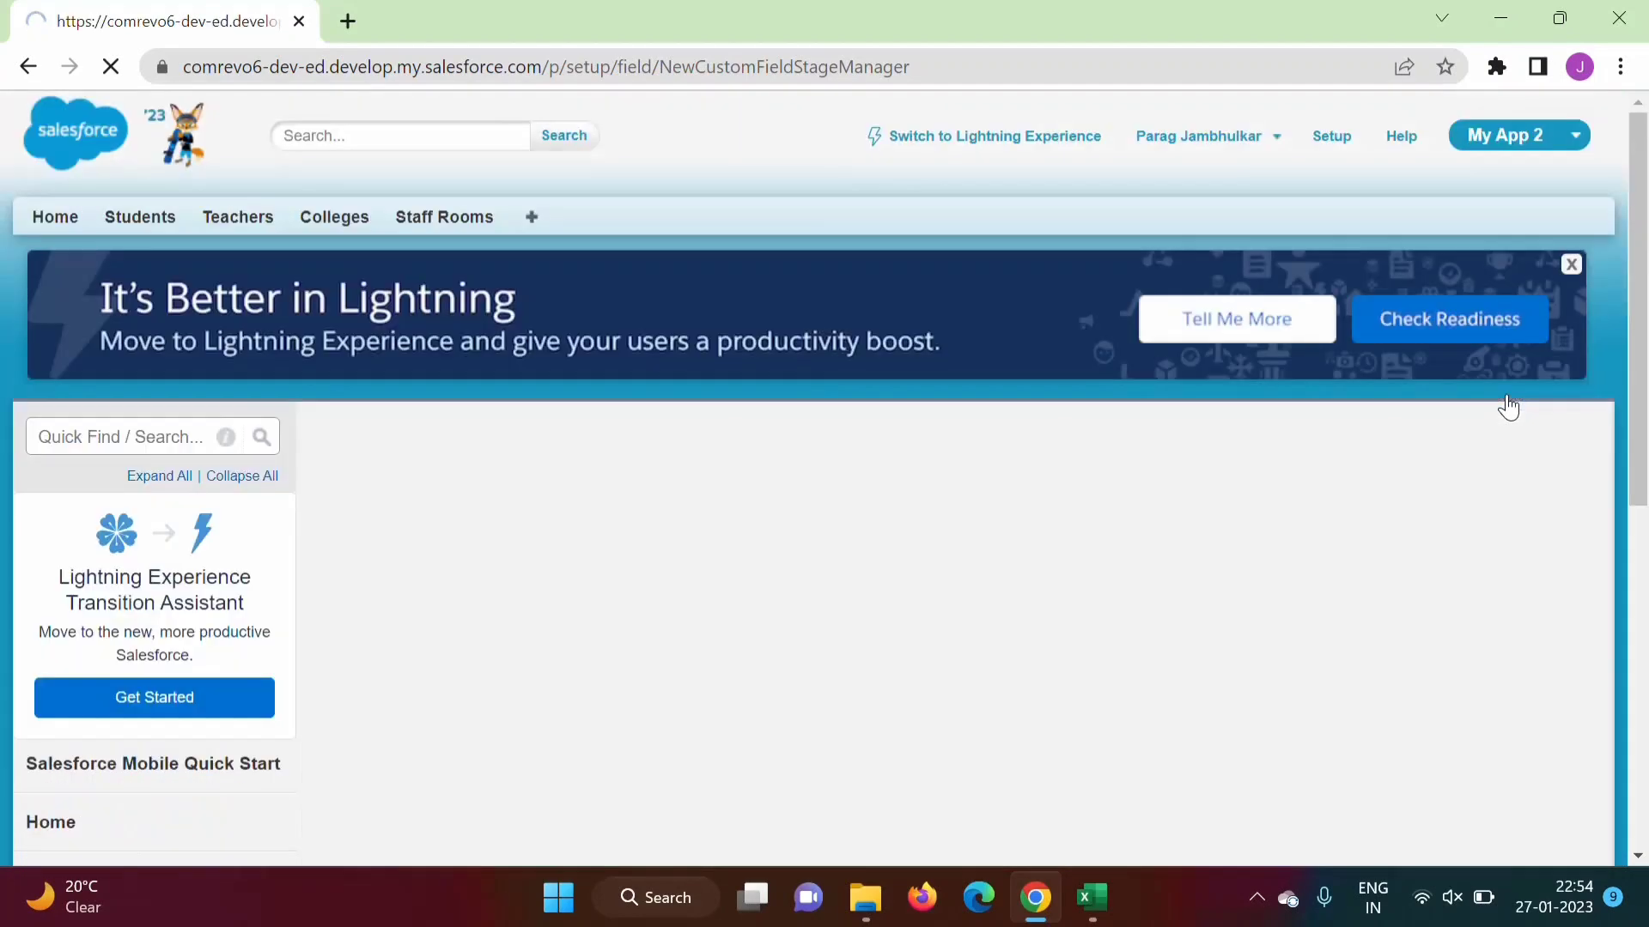
left_click_drag(1645, 280, 1645, 413)
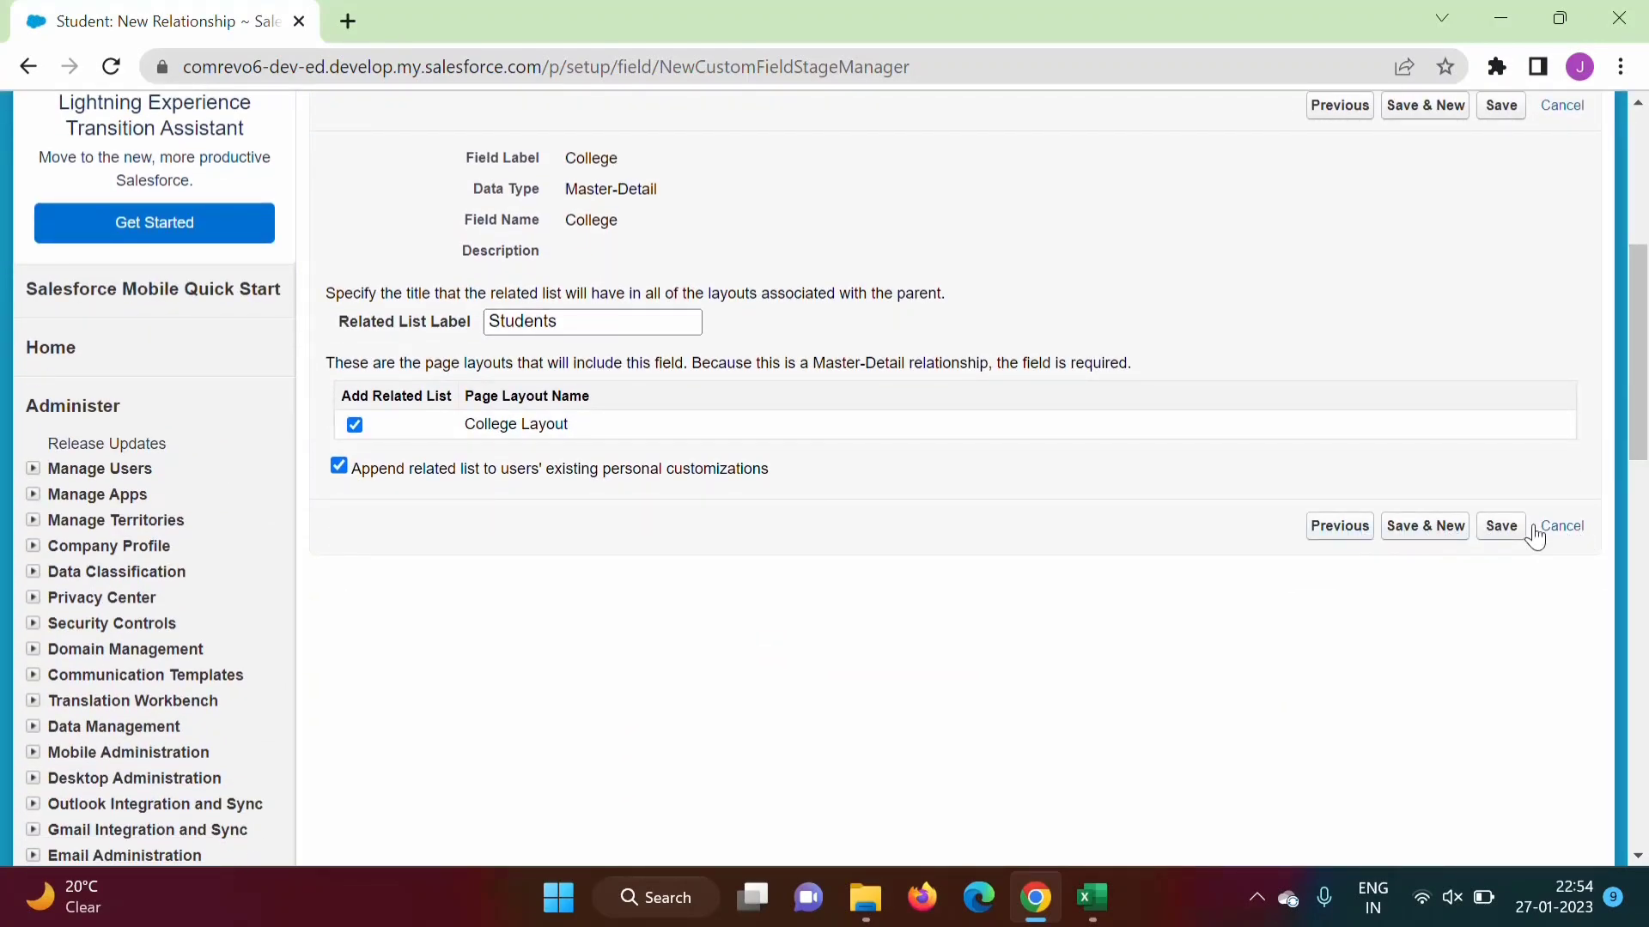
left_click(1502, 529)
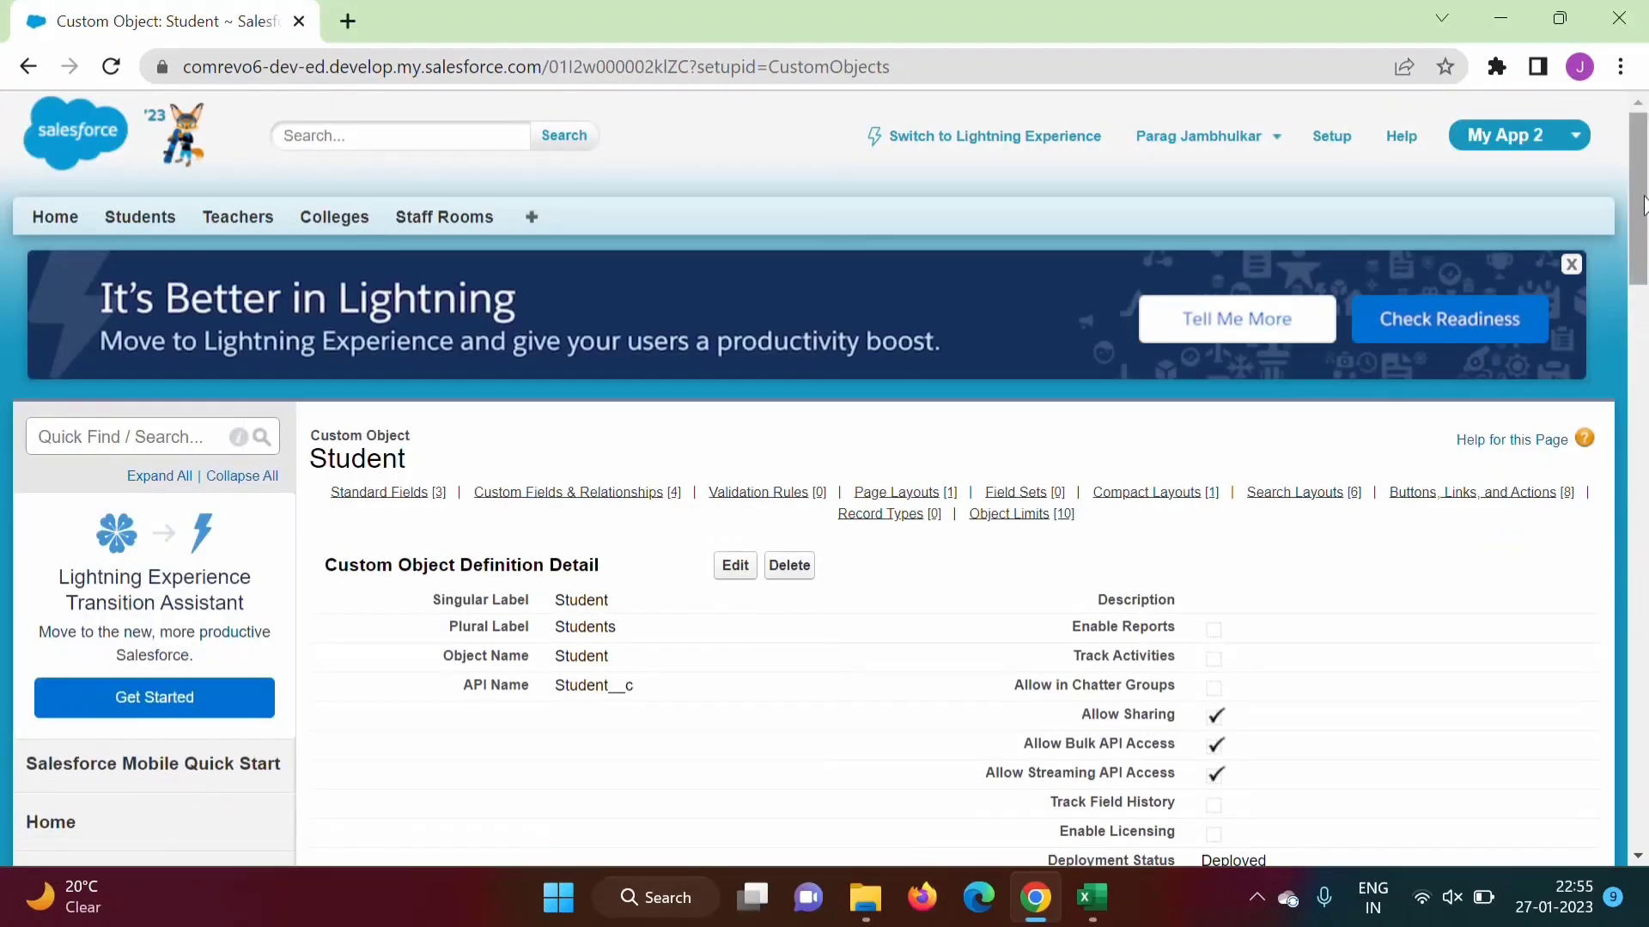
Step: Review Student's fields showing College as Master-Detail, then go to the Students tab
left_click_drag(1644, 206, 1644, 374)
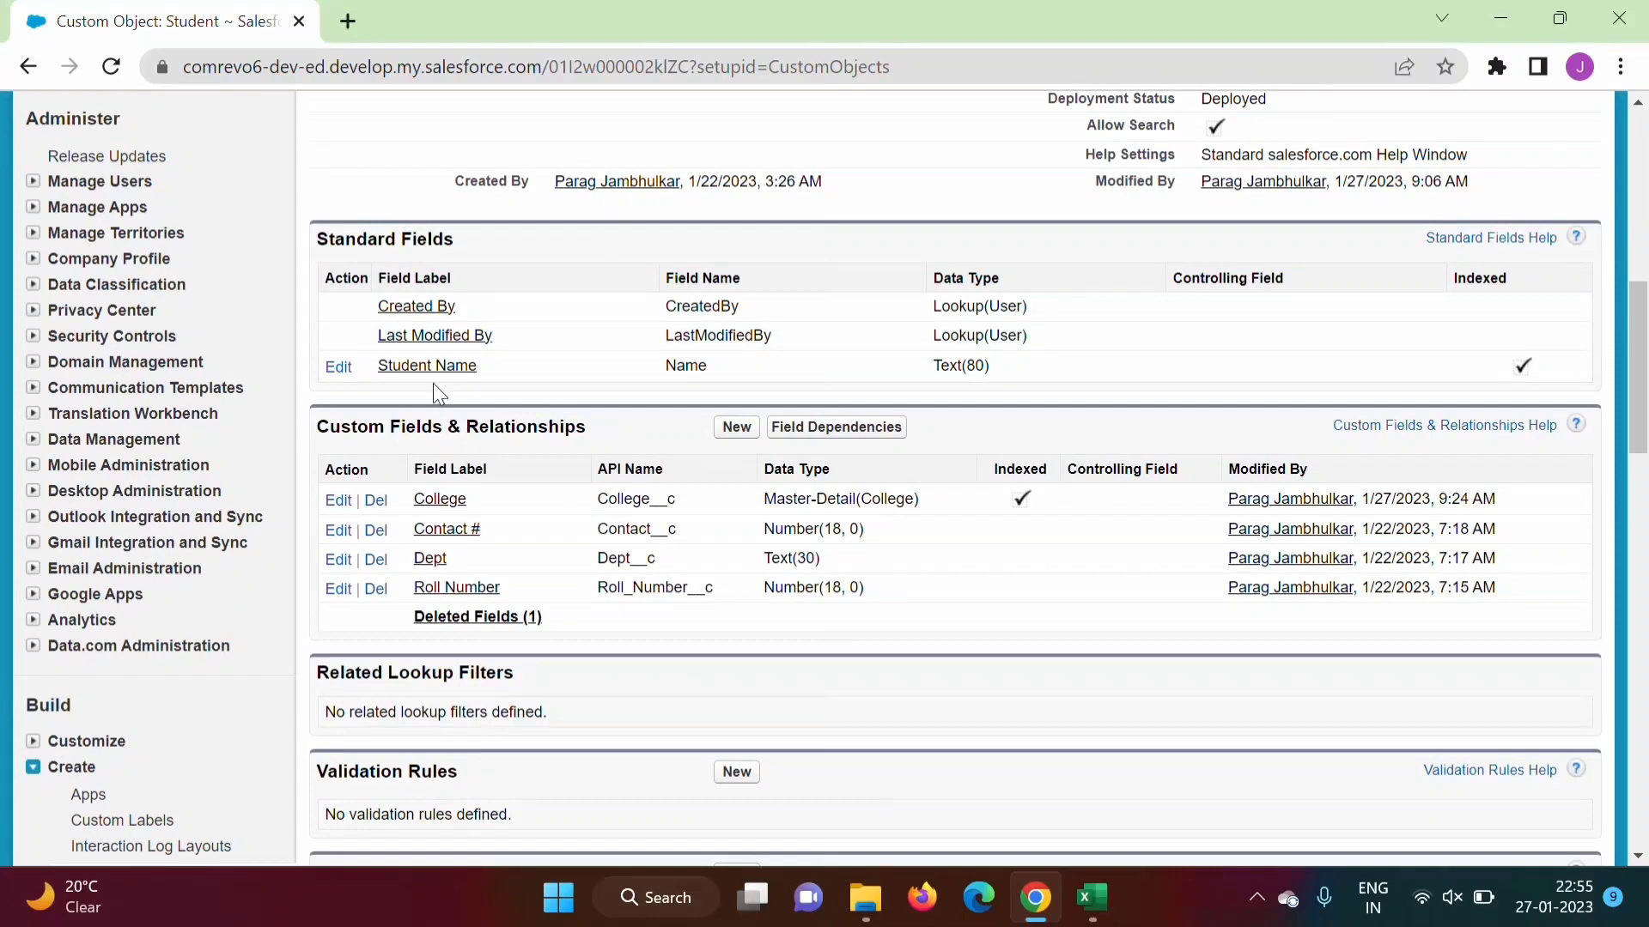
scroll(1073, 361, "up", 6)
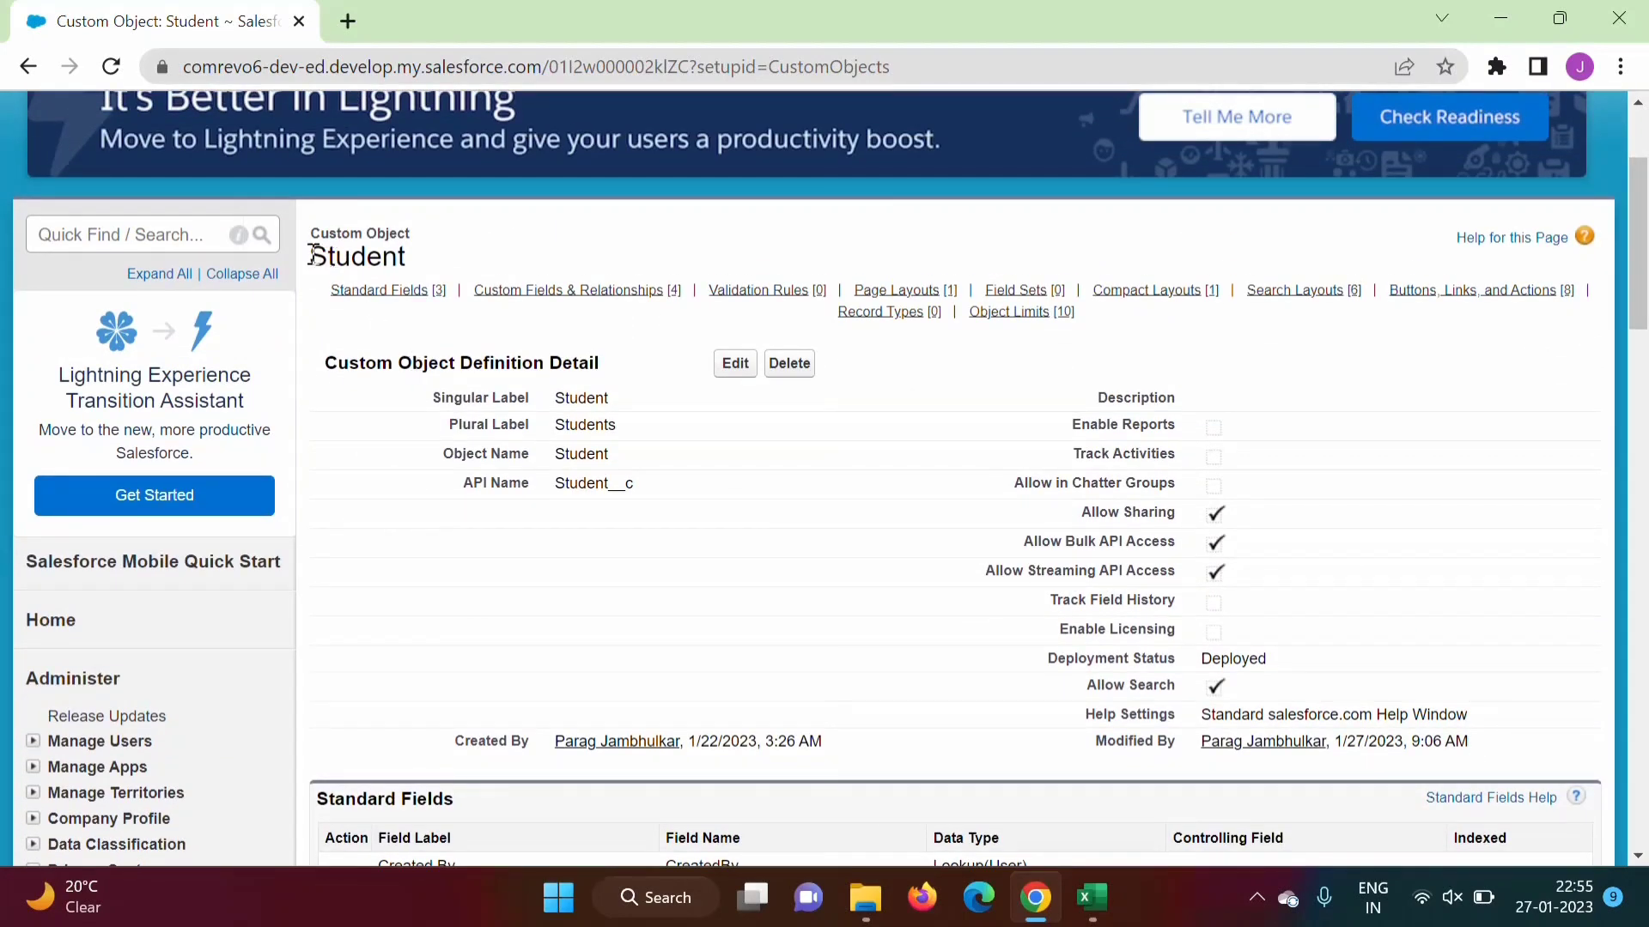
left_click_drag(314, 255, 388, 258)
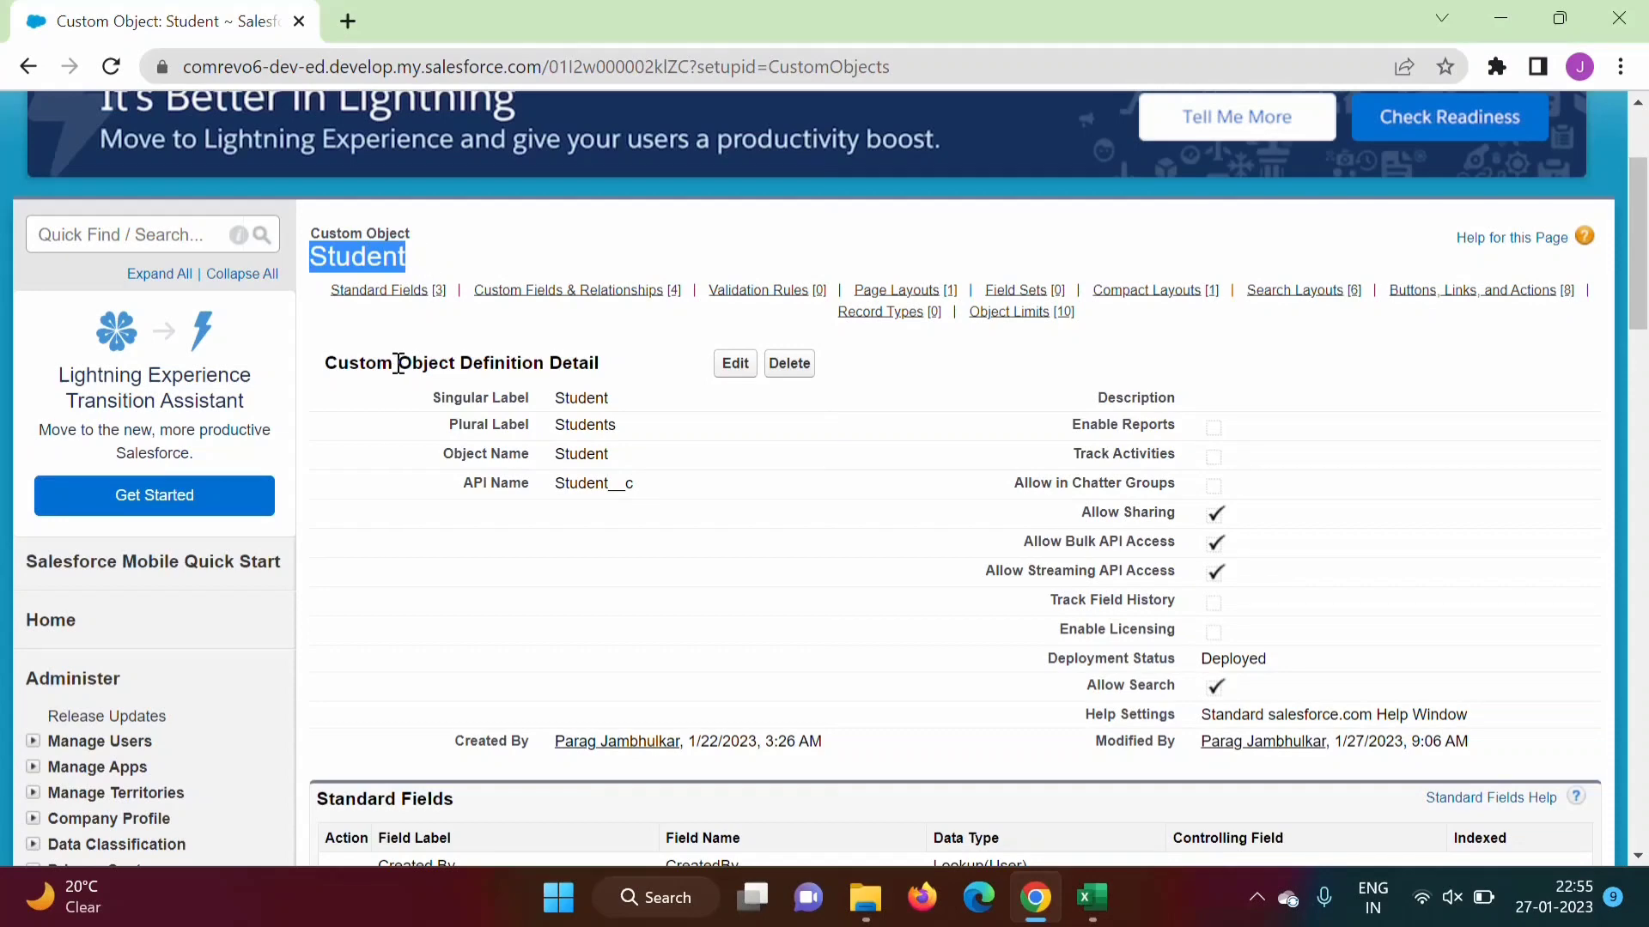
left_click_drag(397, 362, 548, 359)
left_click_drag(1640, 305, 1640, 444)
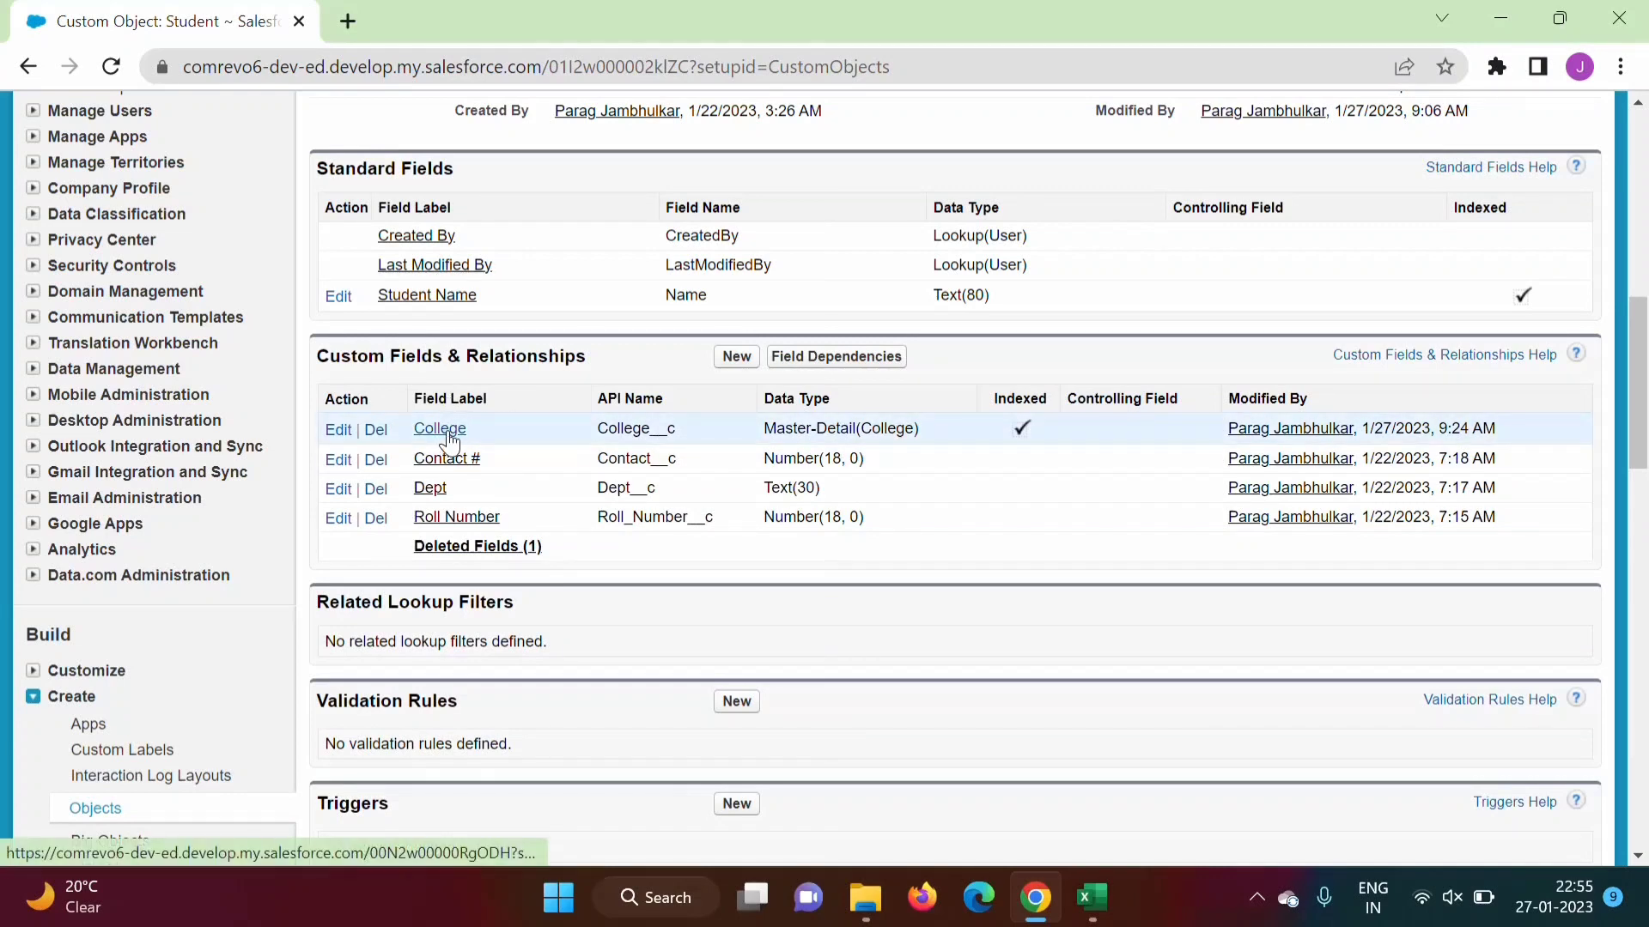
scroll(602, 481, "up", 10)
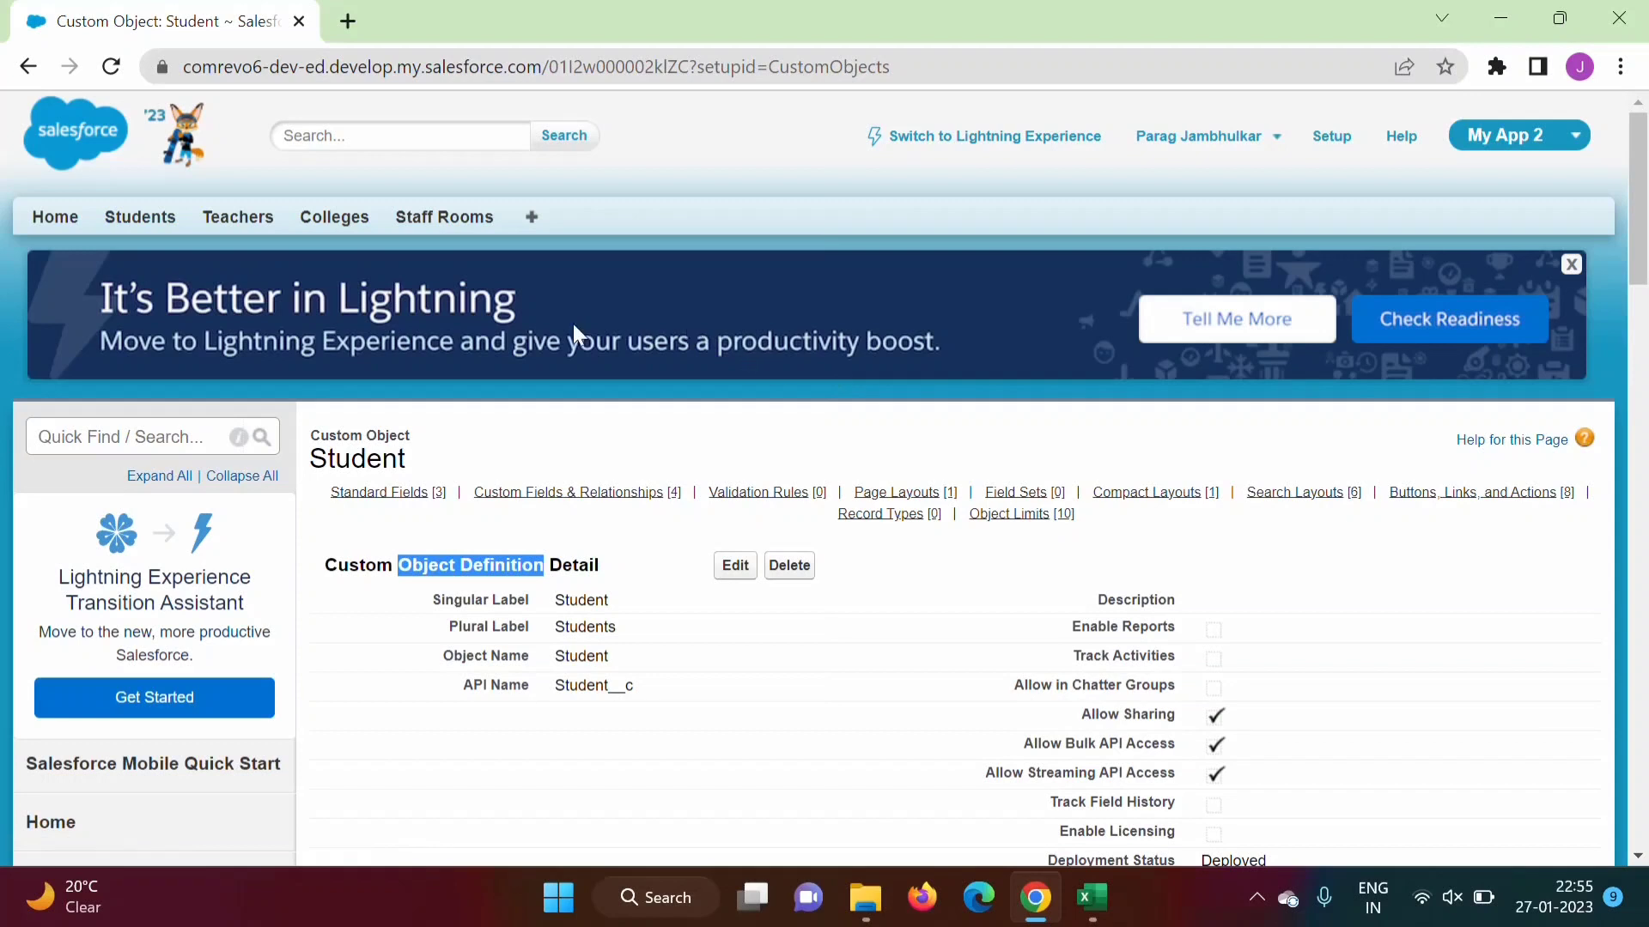
left_click(133, 219)
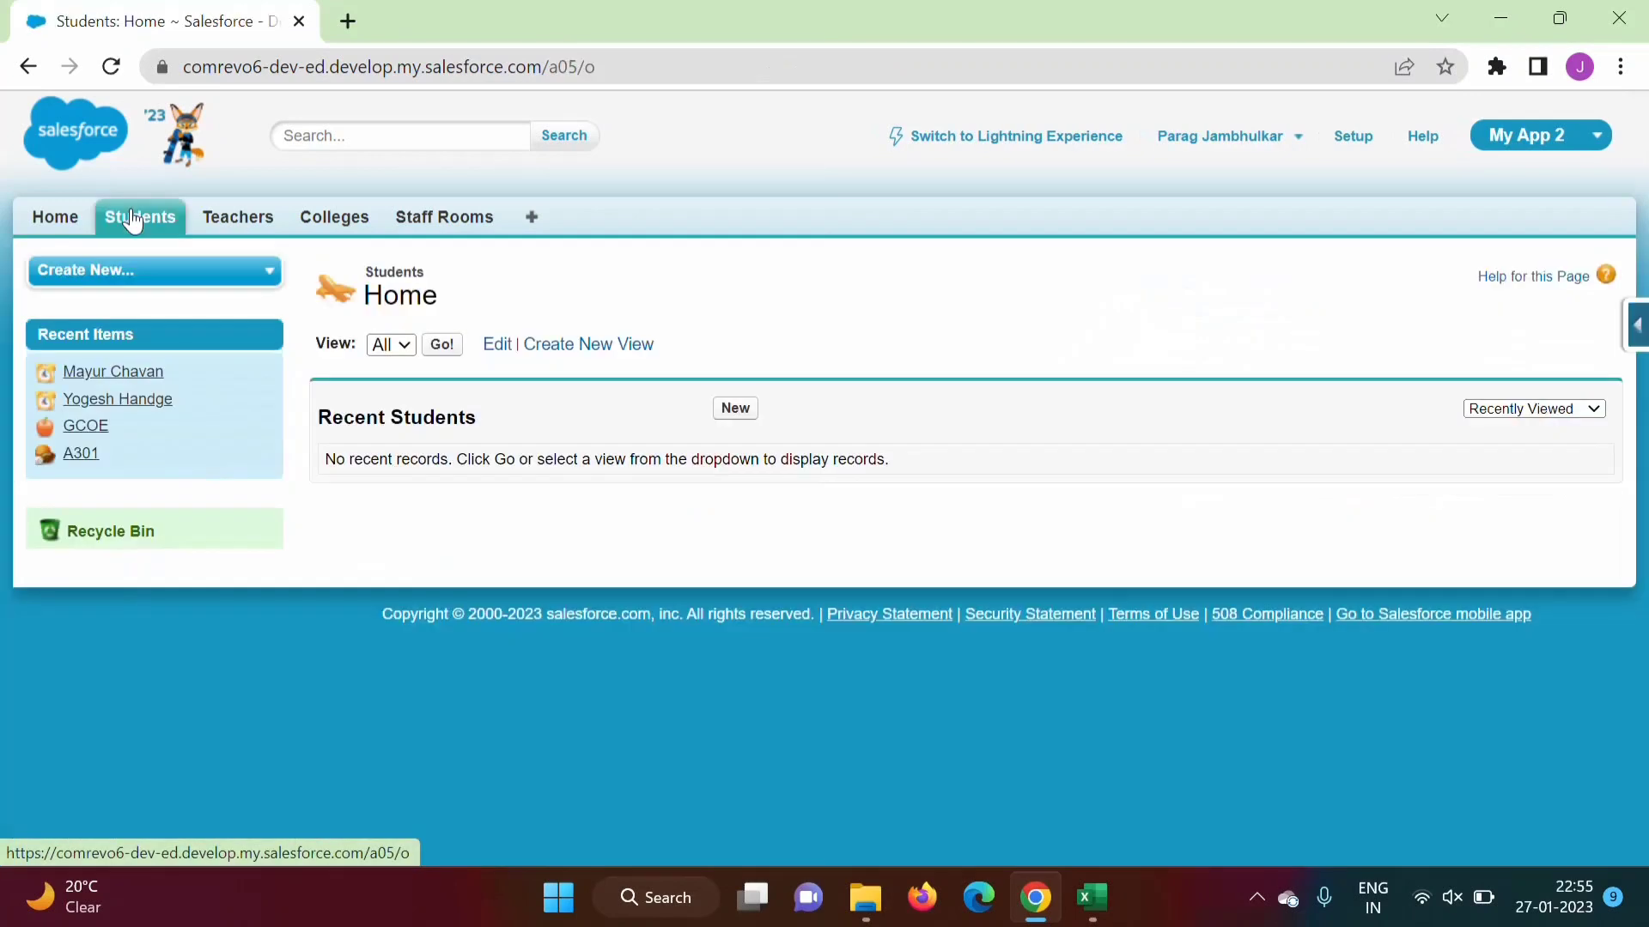
Step: Start a new Student with the student's name, Roll Number 32, Dept CE and a suggested contact number
left_click(440, 344)
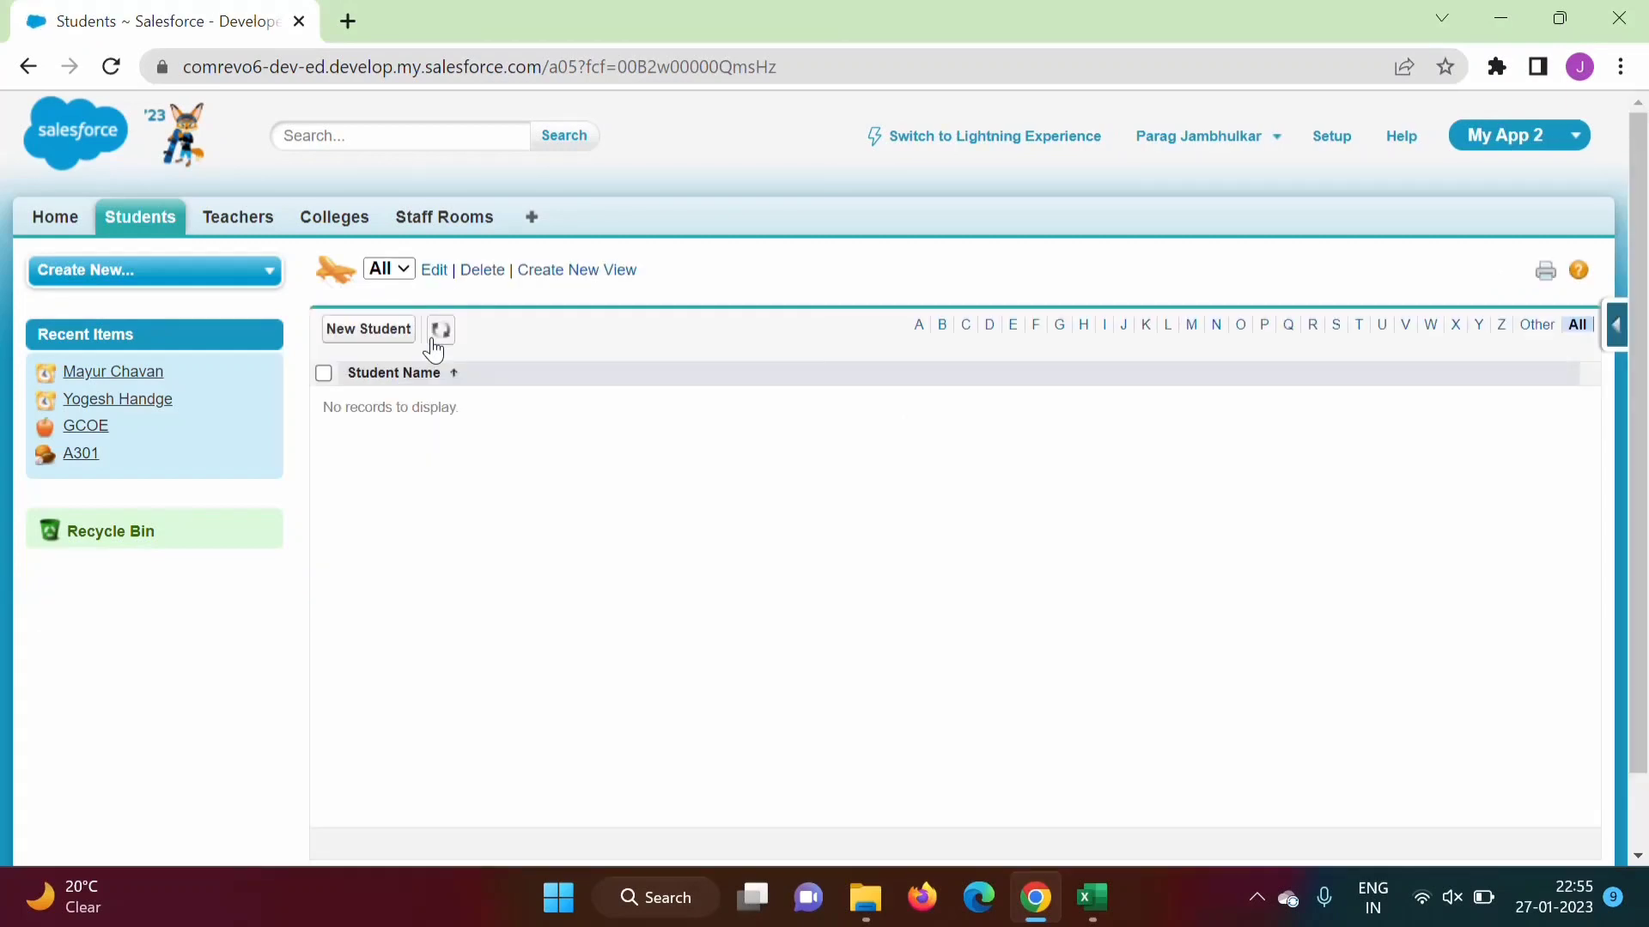
left_click(365, 333)
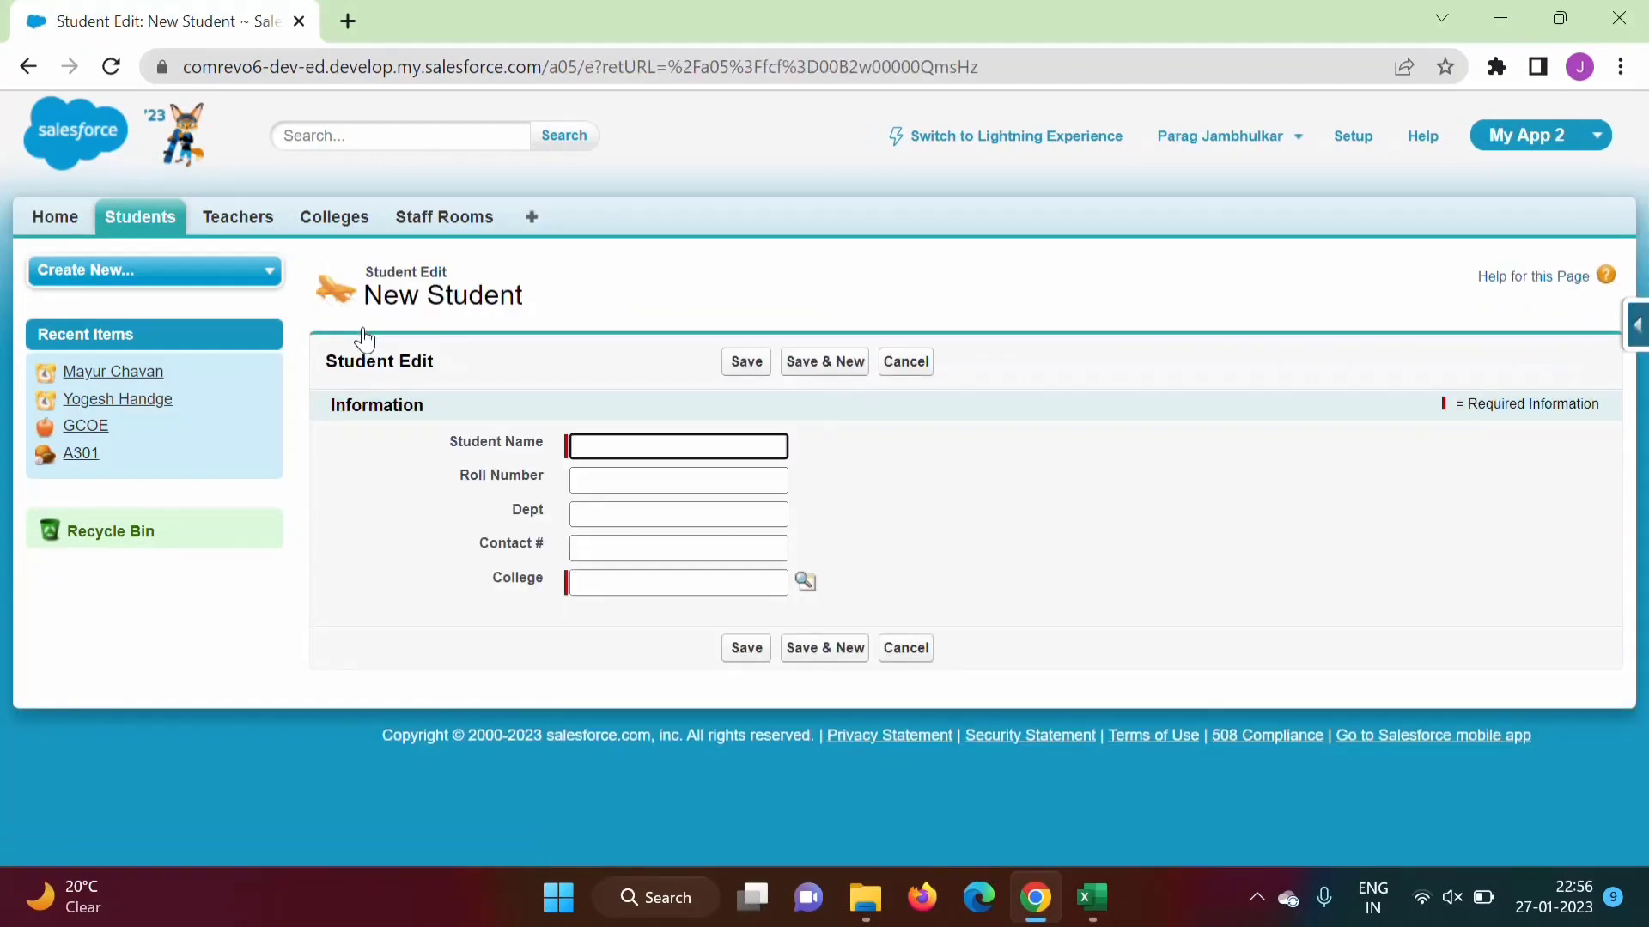
left_click(658, 448)
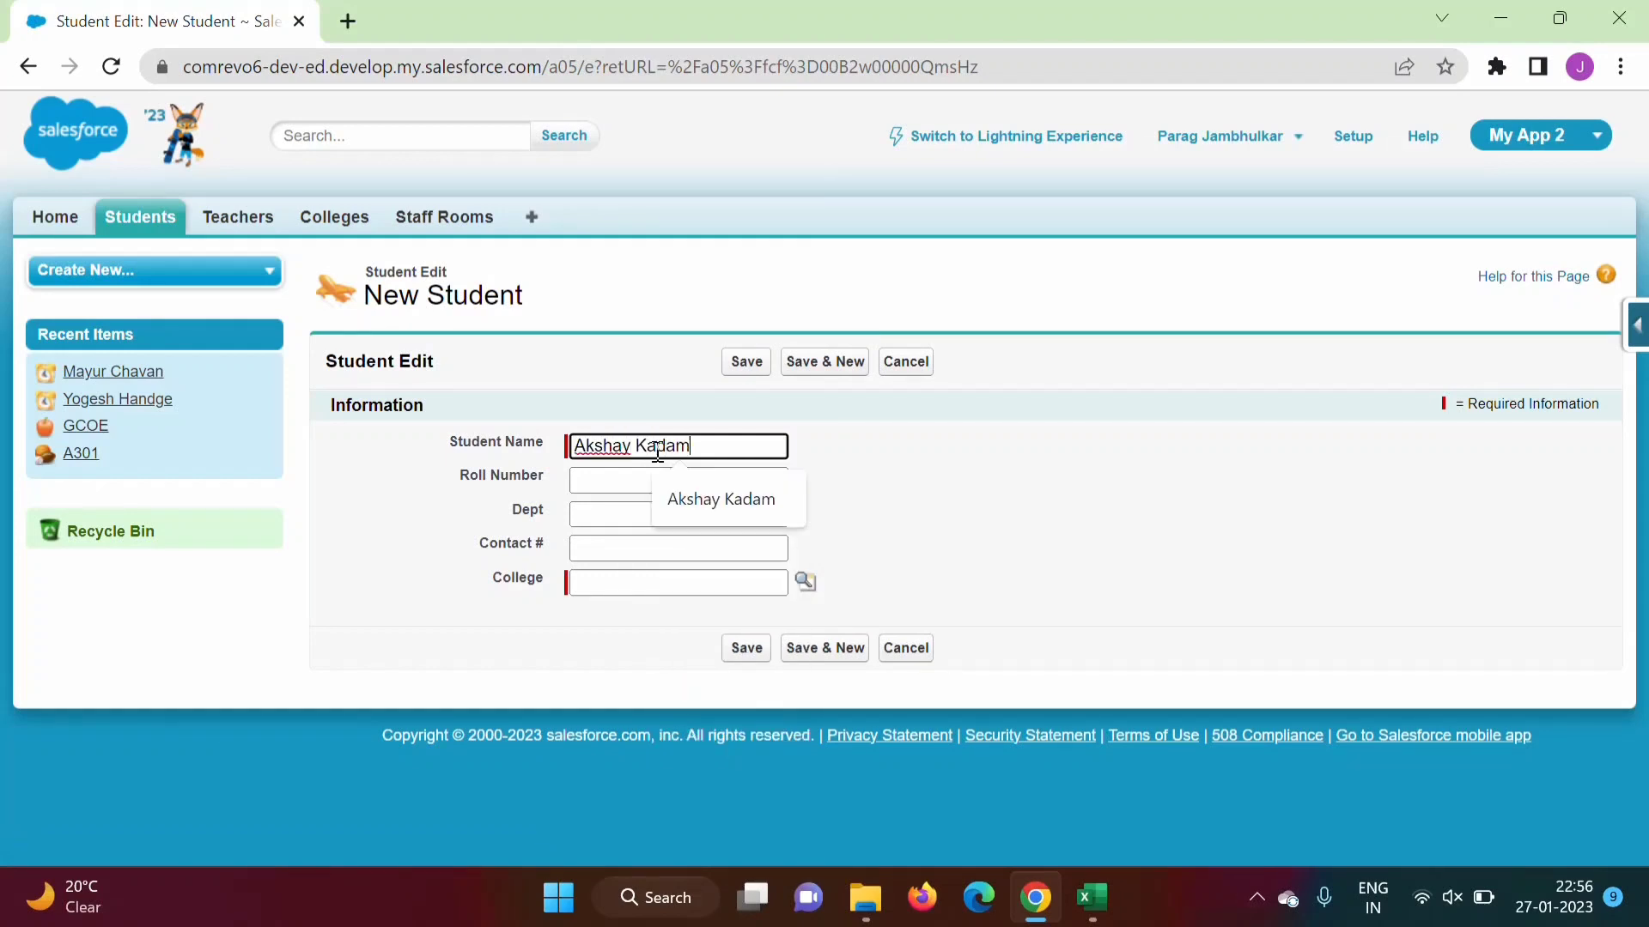
left_click(650, 478)
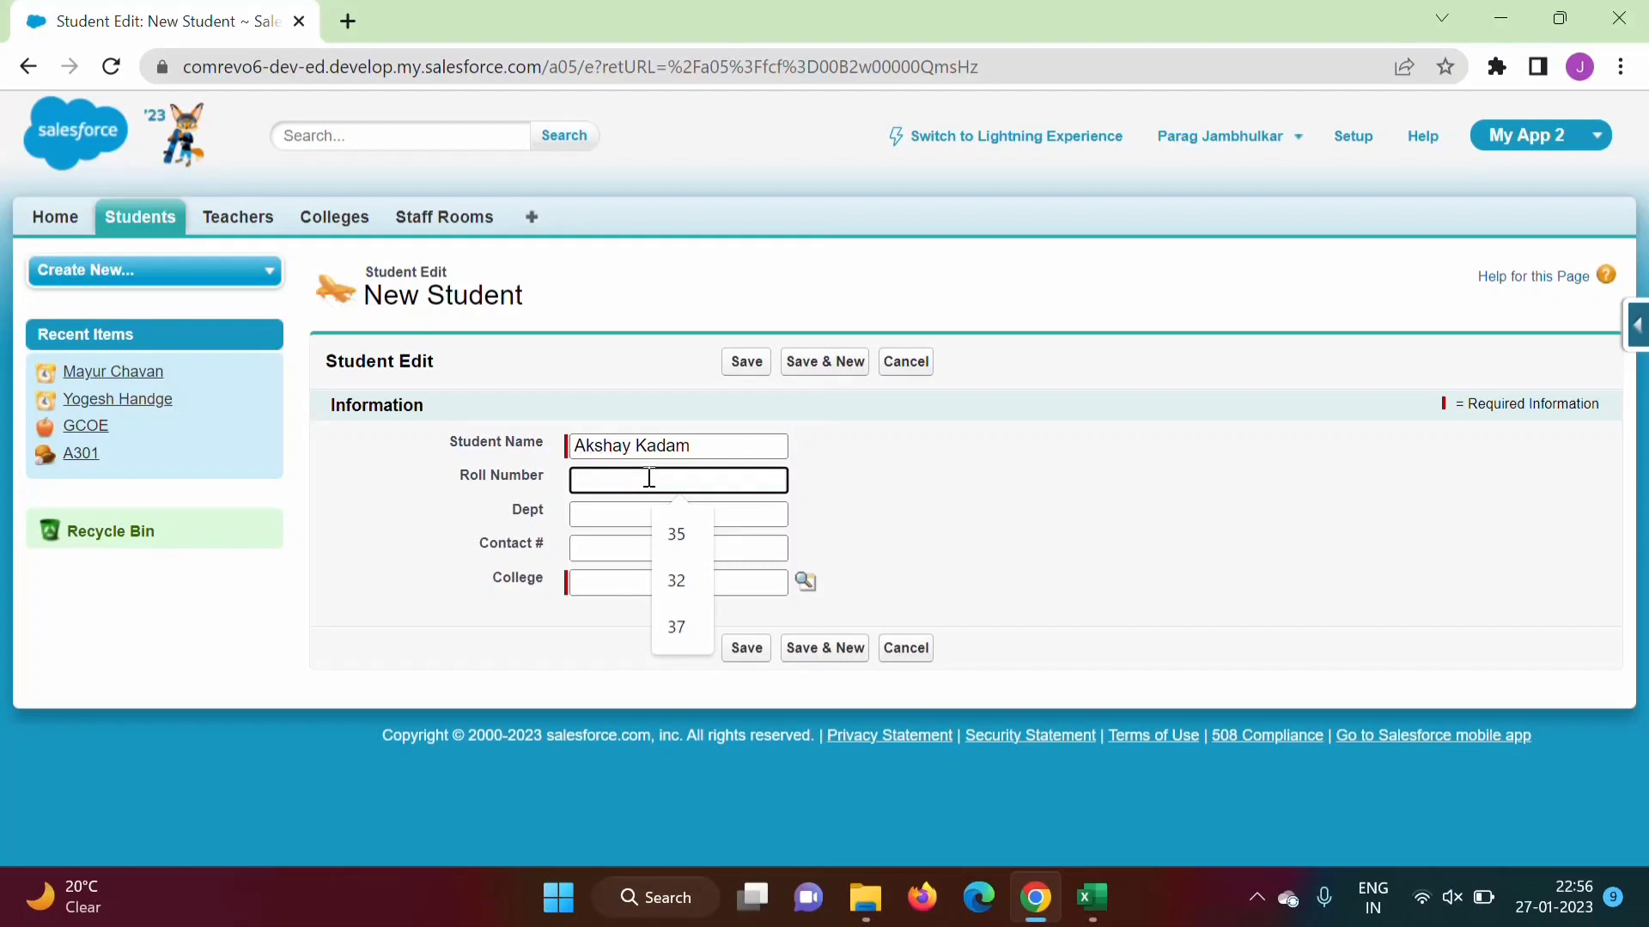
type("32")
left_click(626, 525)
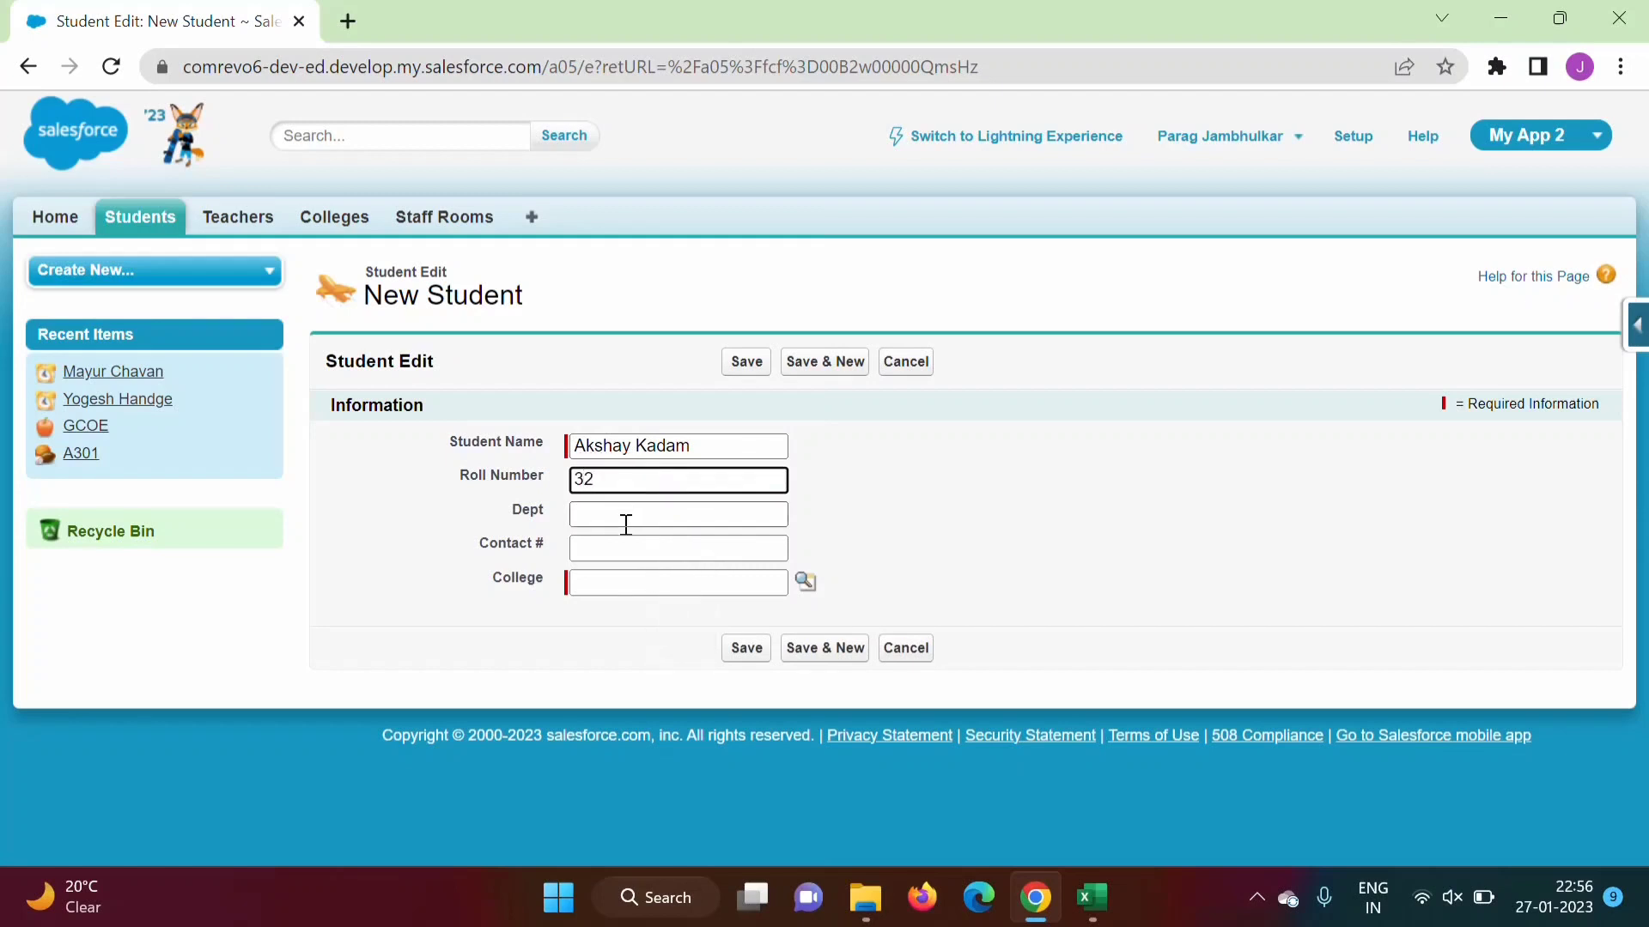
type("CE")
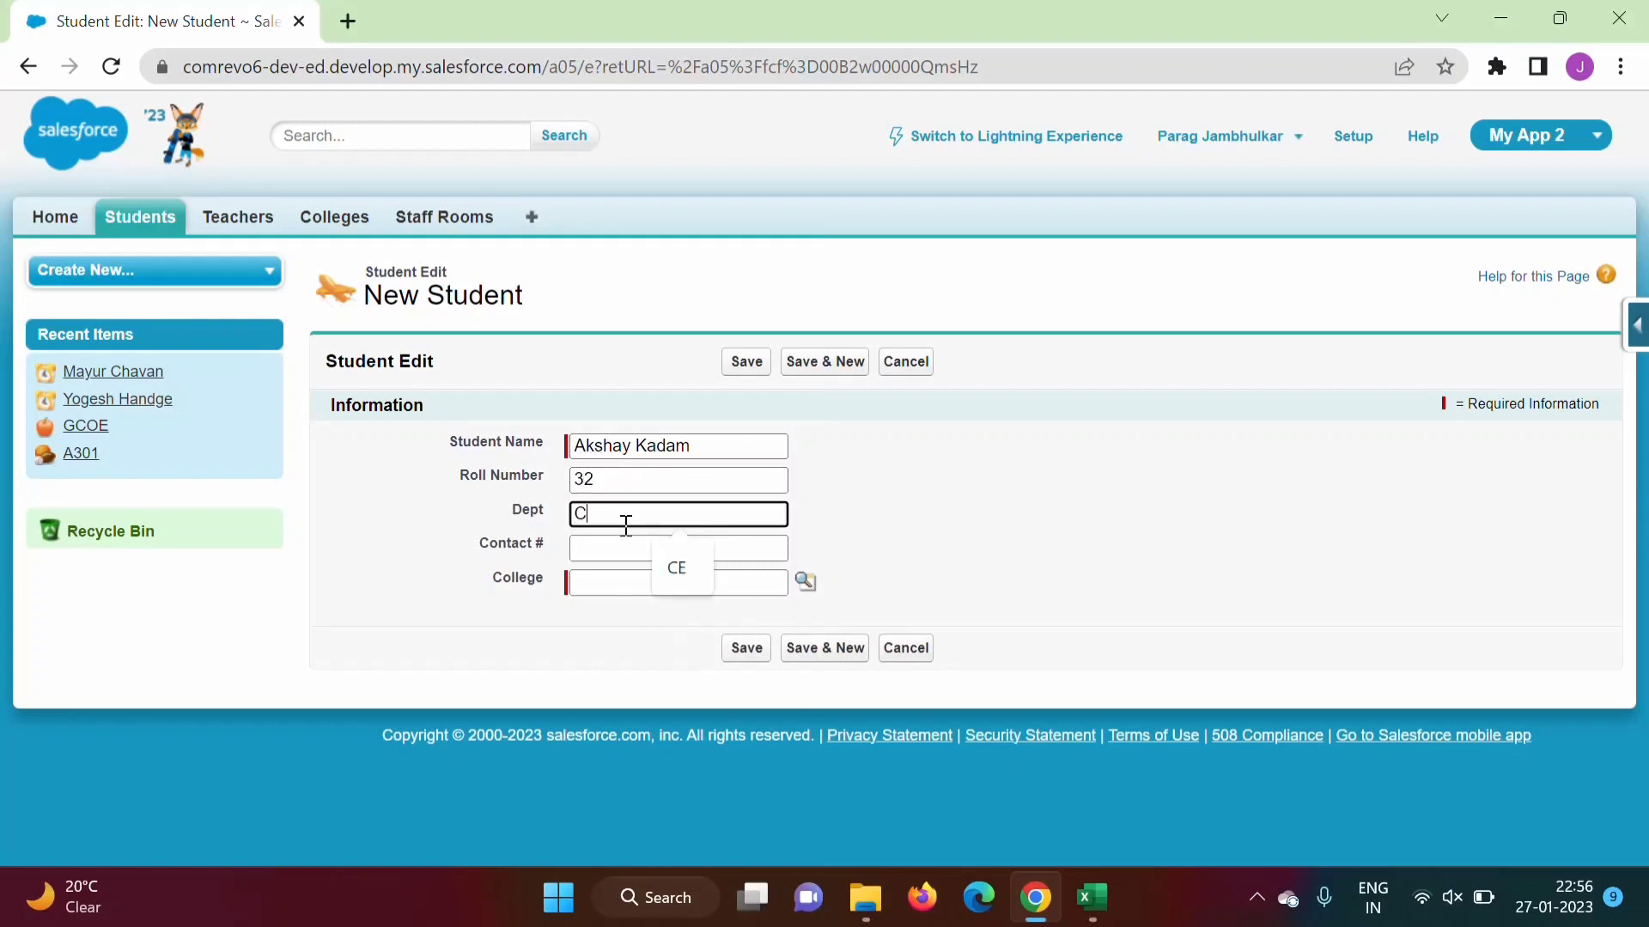
left_click(611, 554)
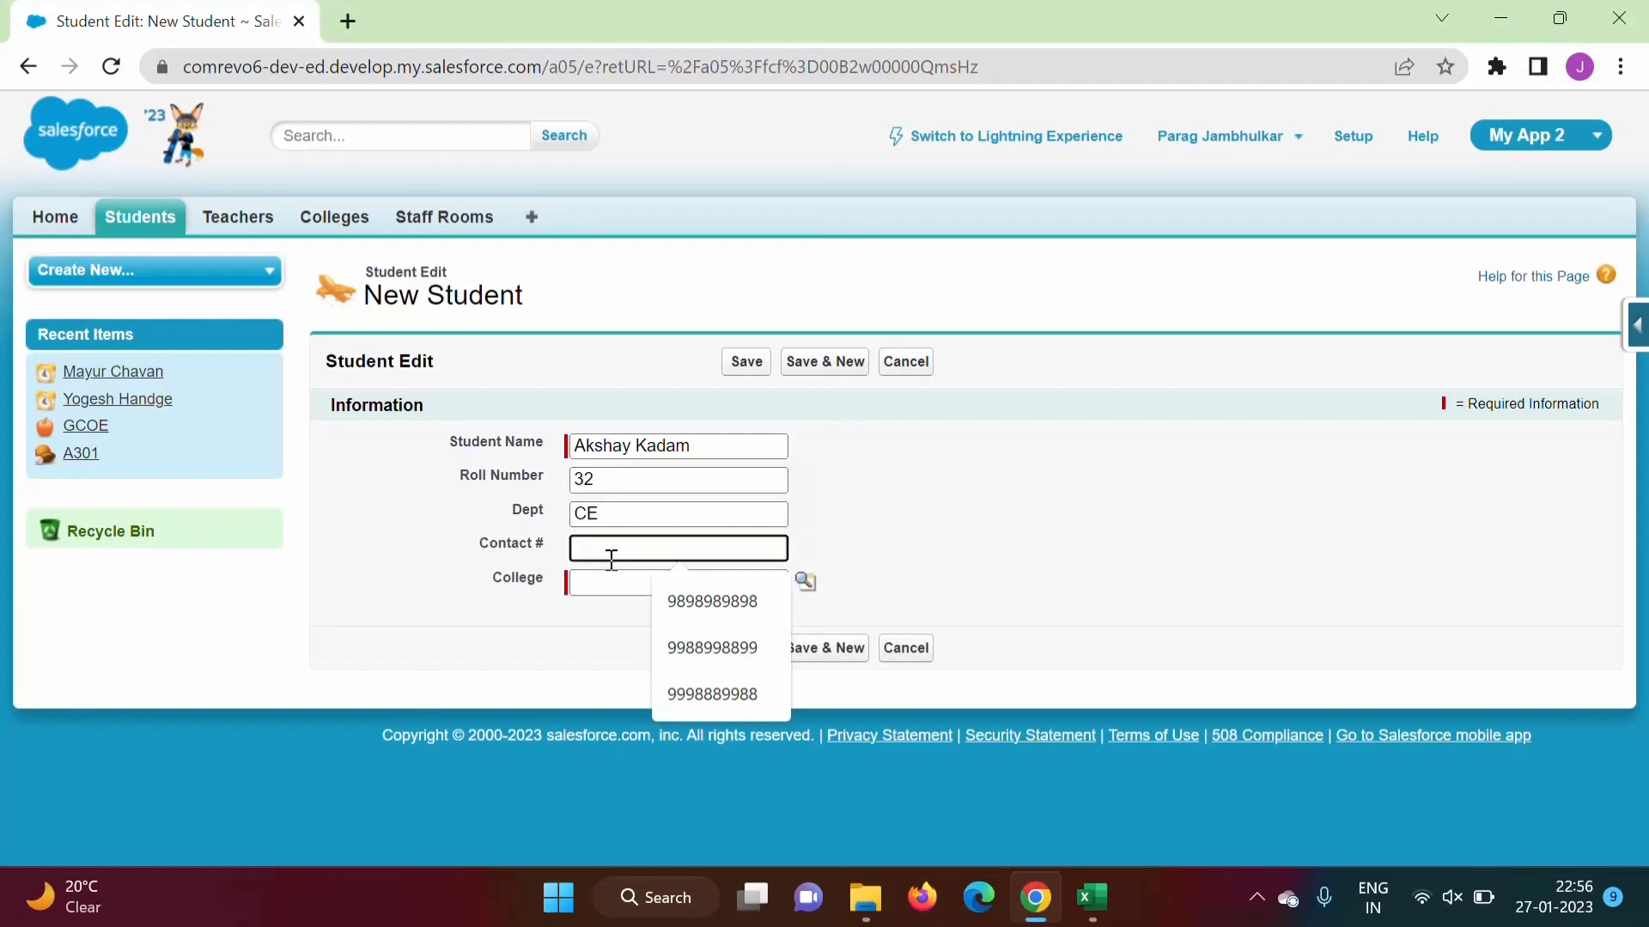
left_click(766, 692)
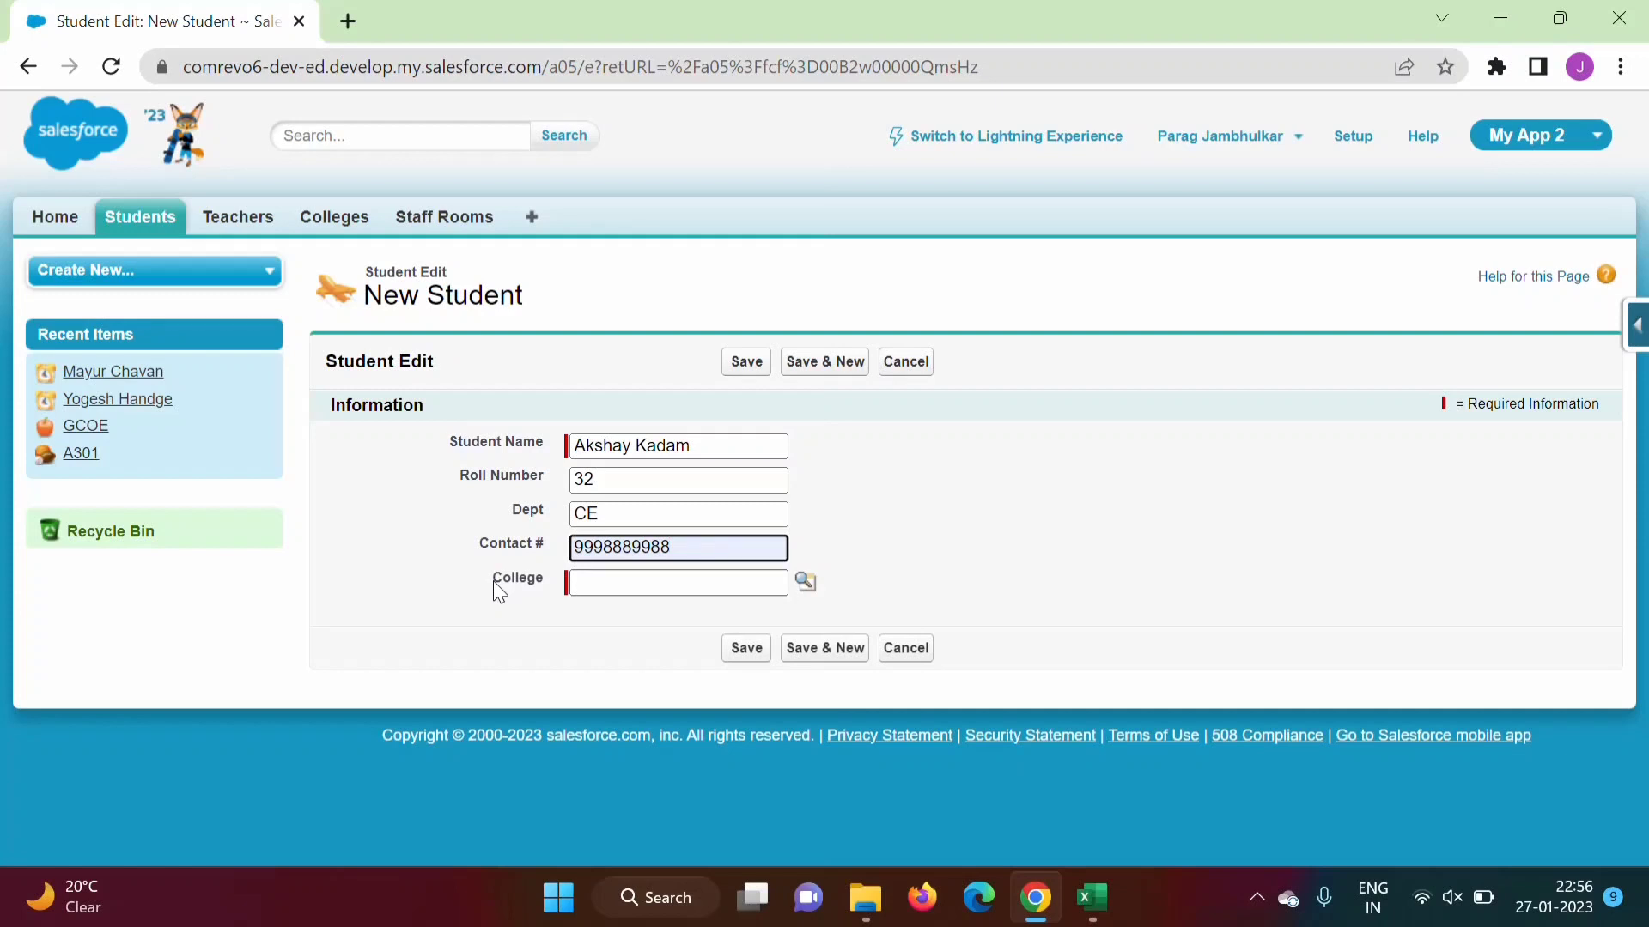
Step: Link the student to College PICT via the lookup and save with Save & New
left_click_drag(493, 580, 544, 580)
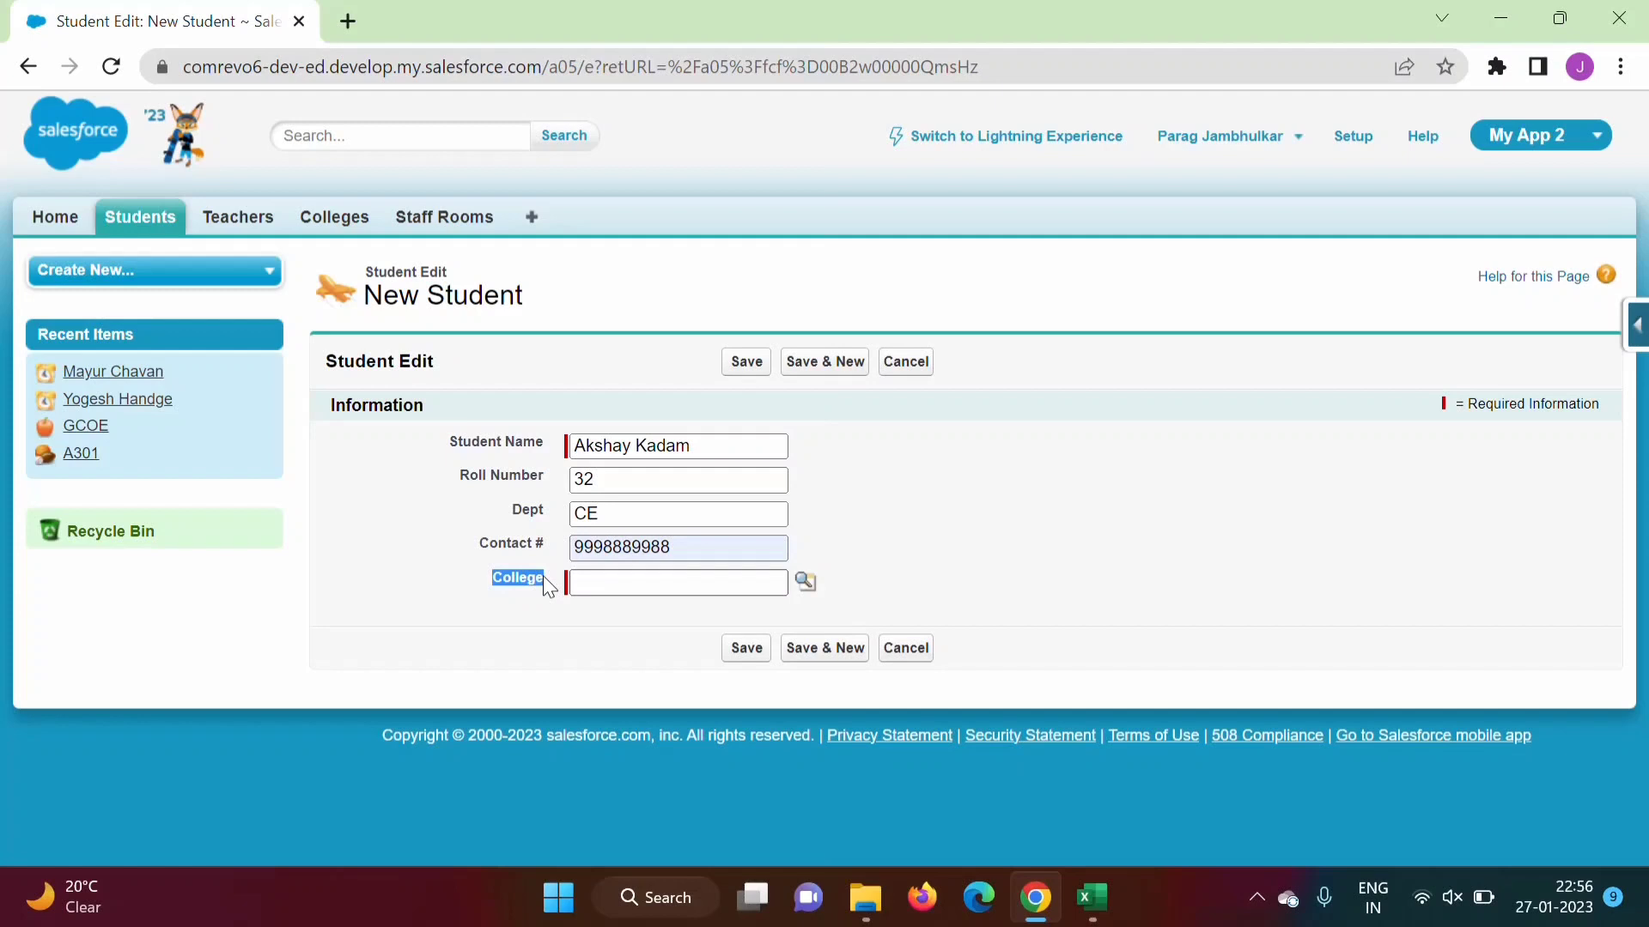
left_click(618, 589)
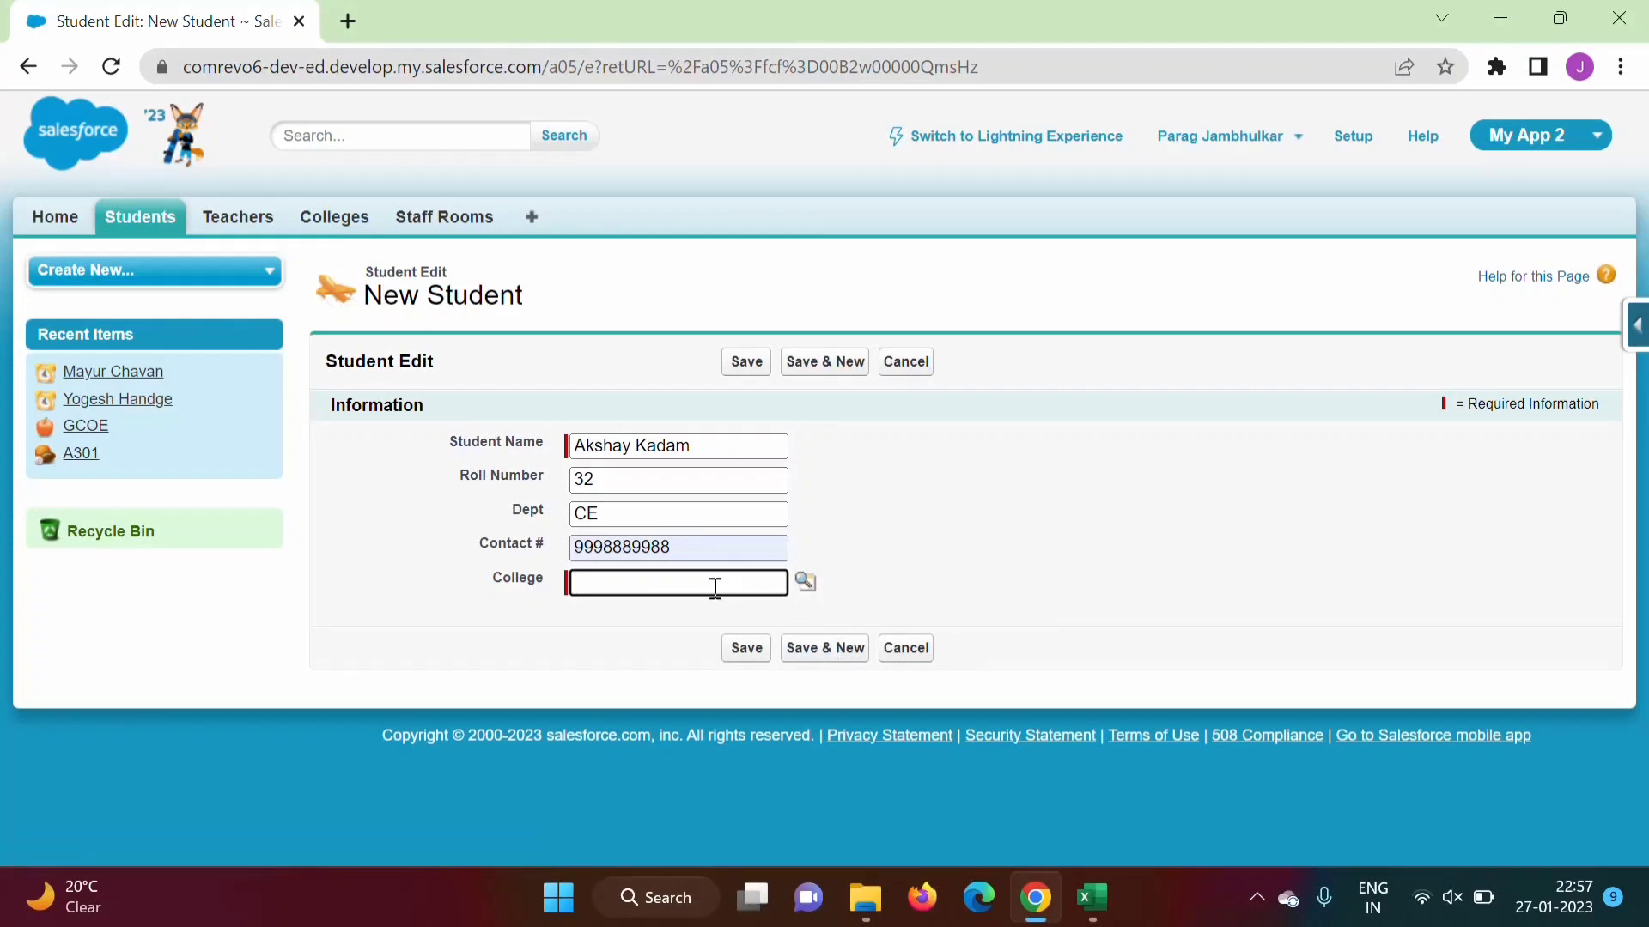
left_click(805, 583)
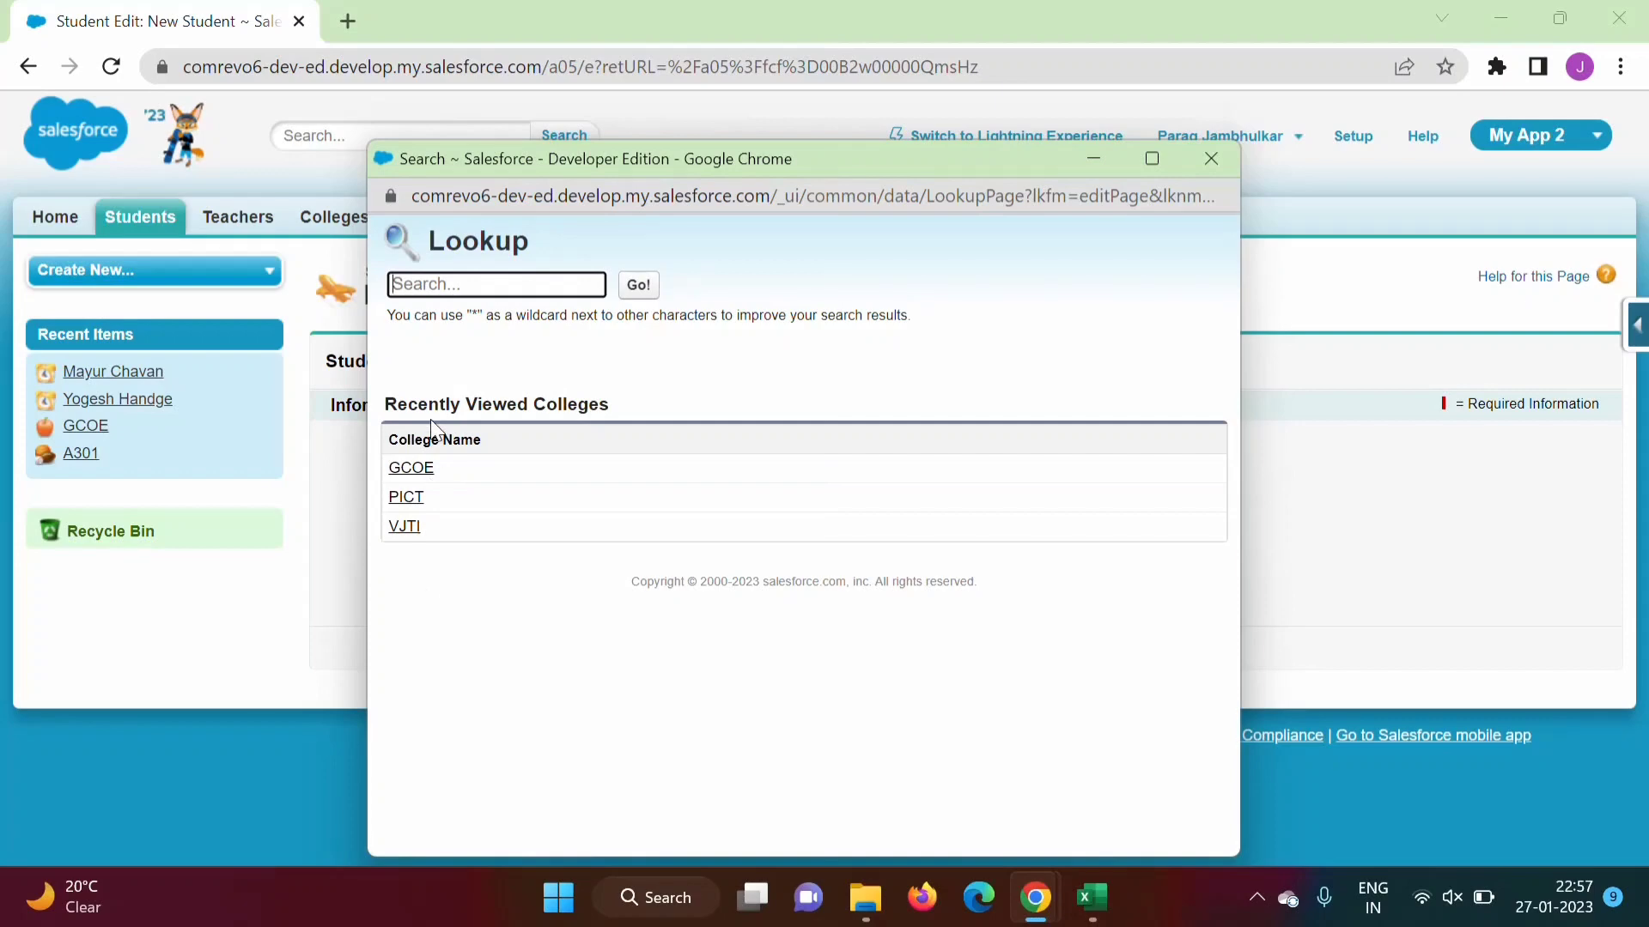
left_click(406, 498)
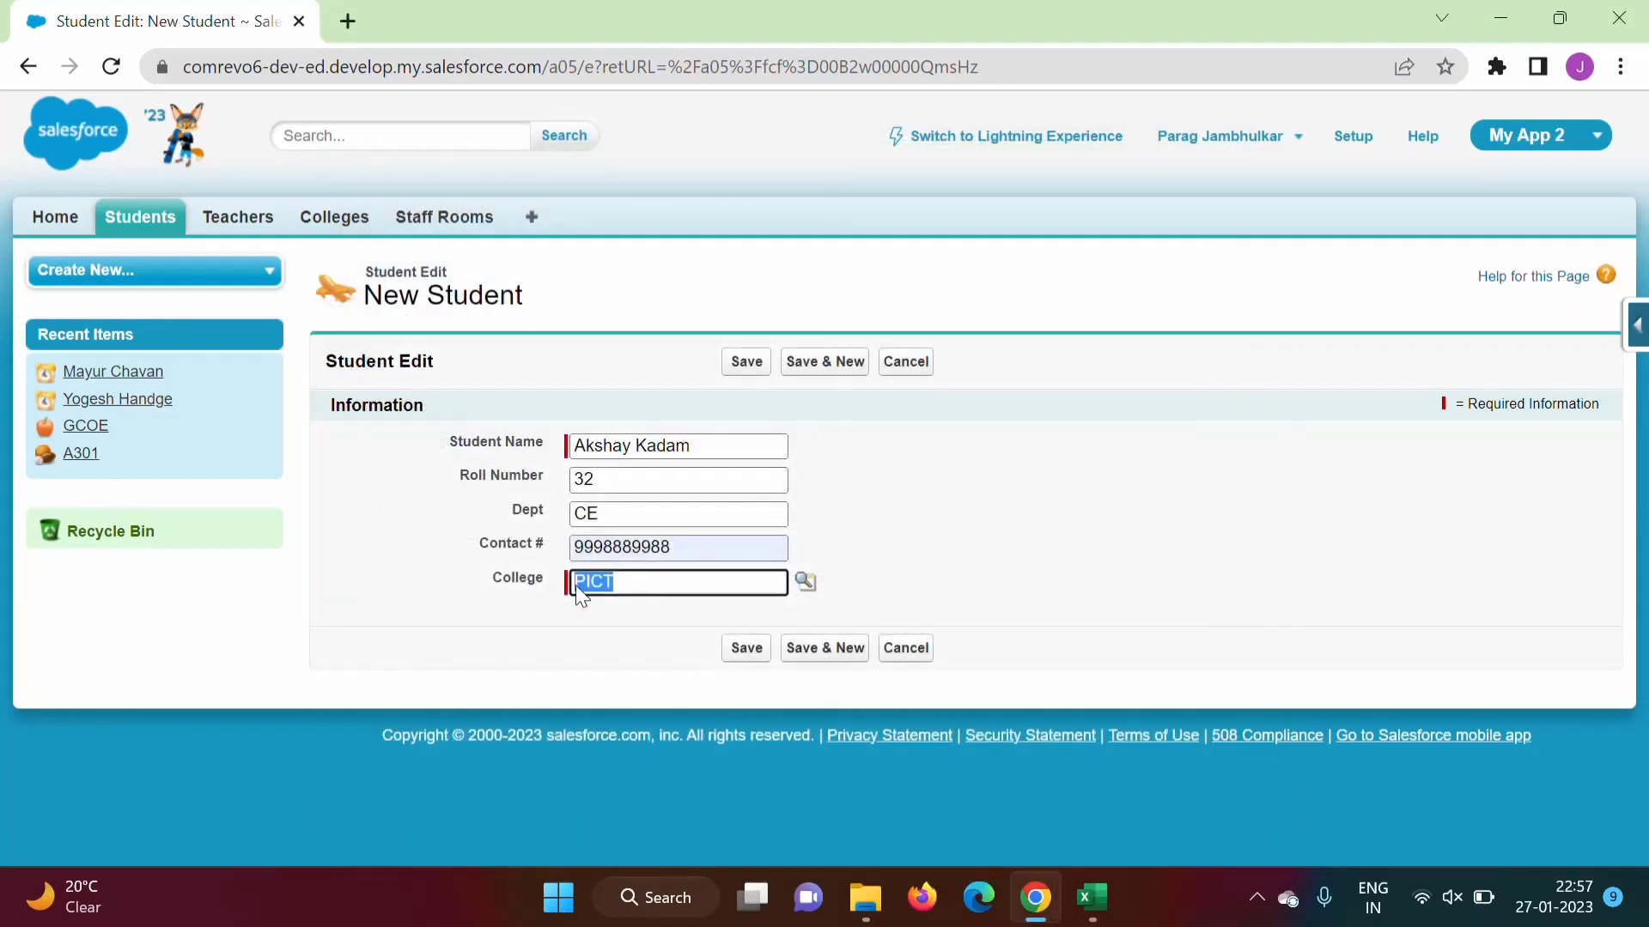
left_click(828, 652)
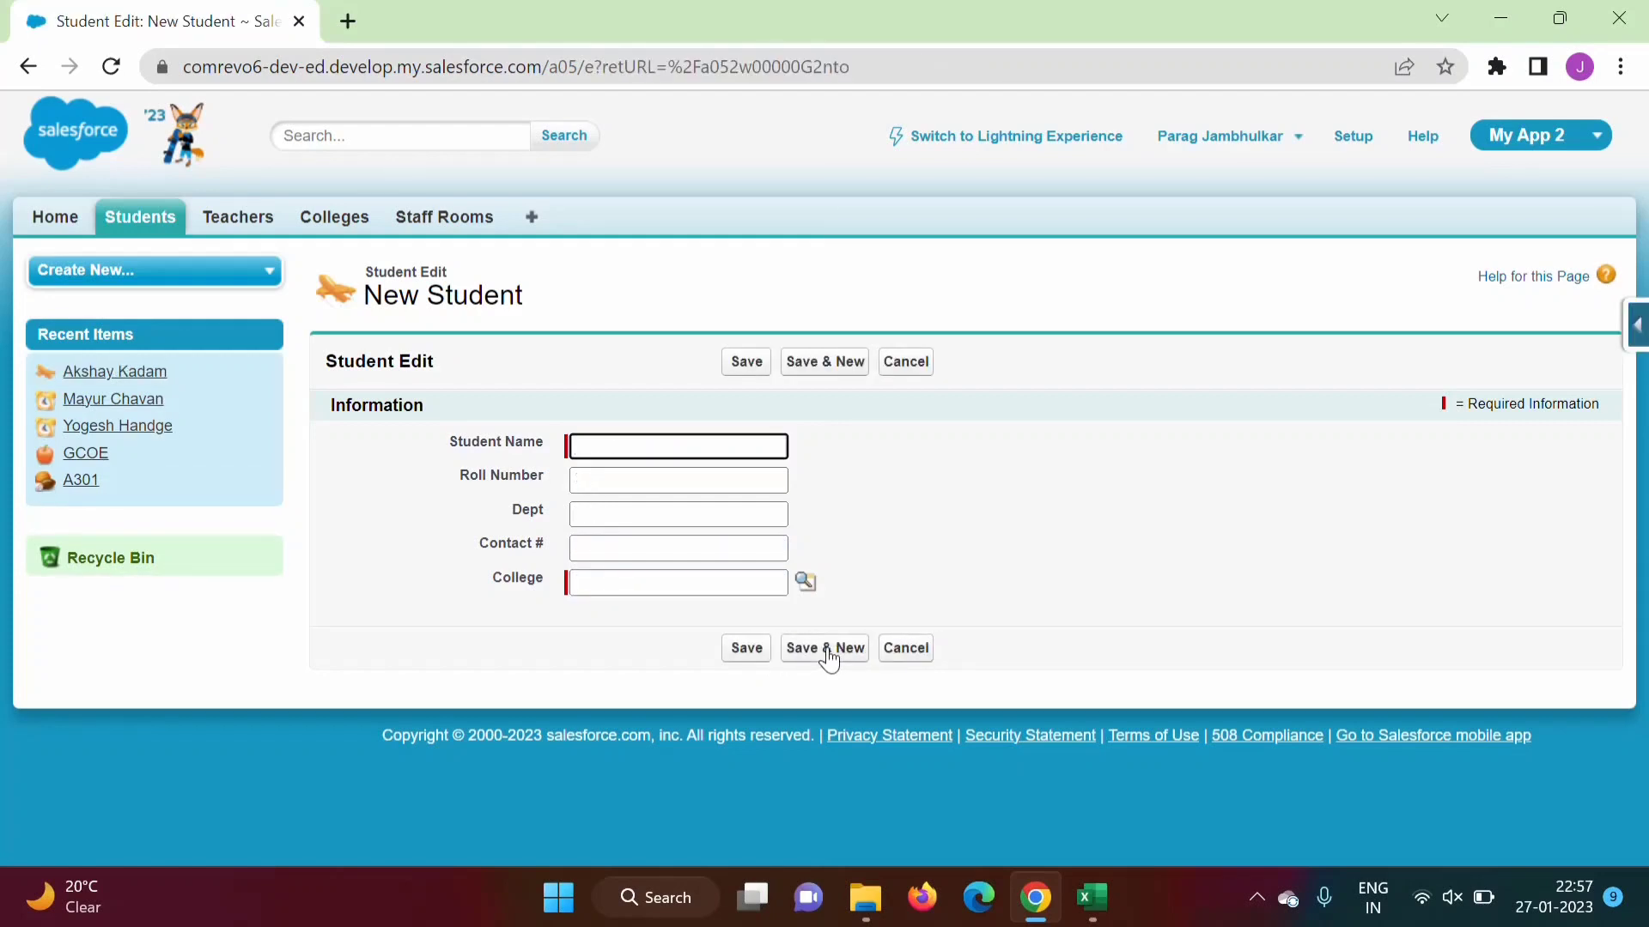
Step: Fill the second student's name, Roll Number 35, Dept IT and a suggested contact number
left_click(647, 450)
type("Vara")
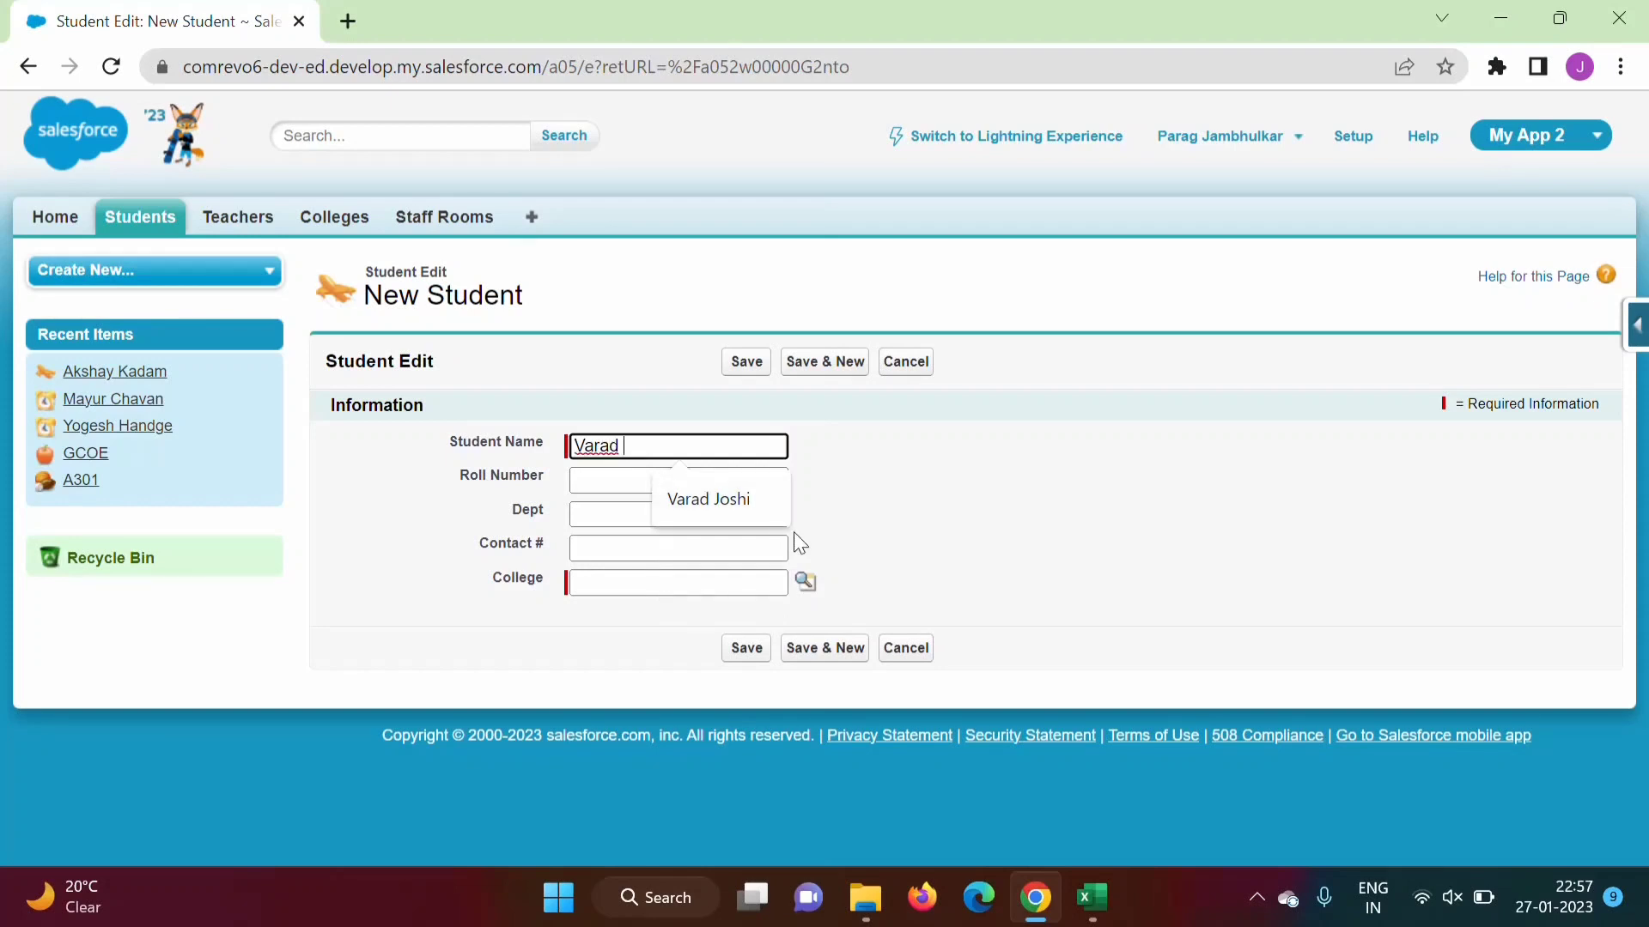
type("d")
left_click(725, 493)
left_click(642, 482)
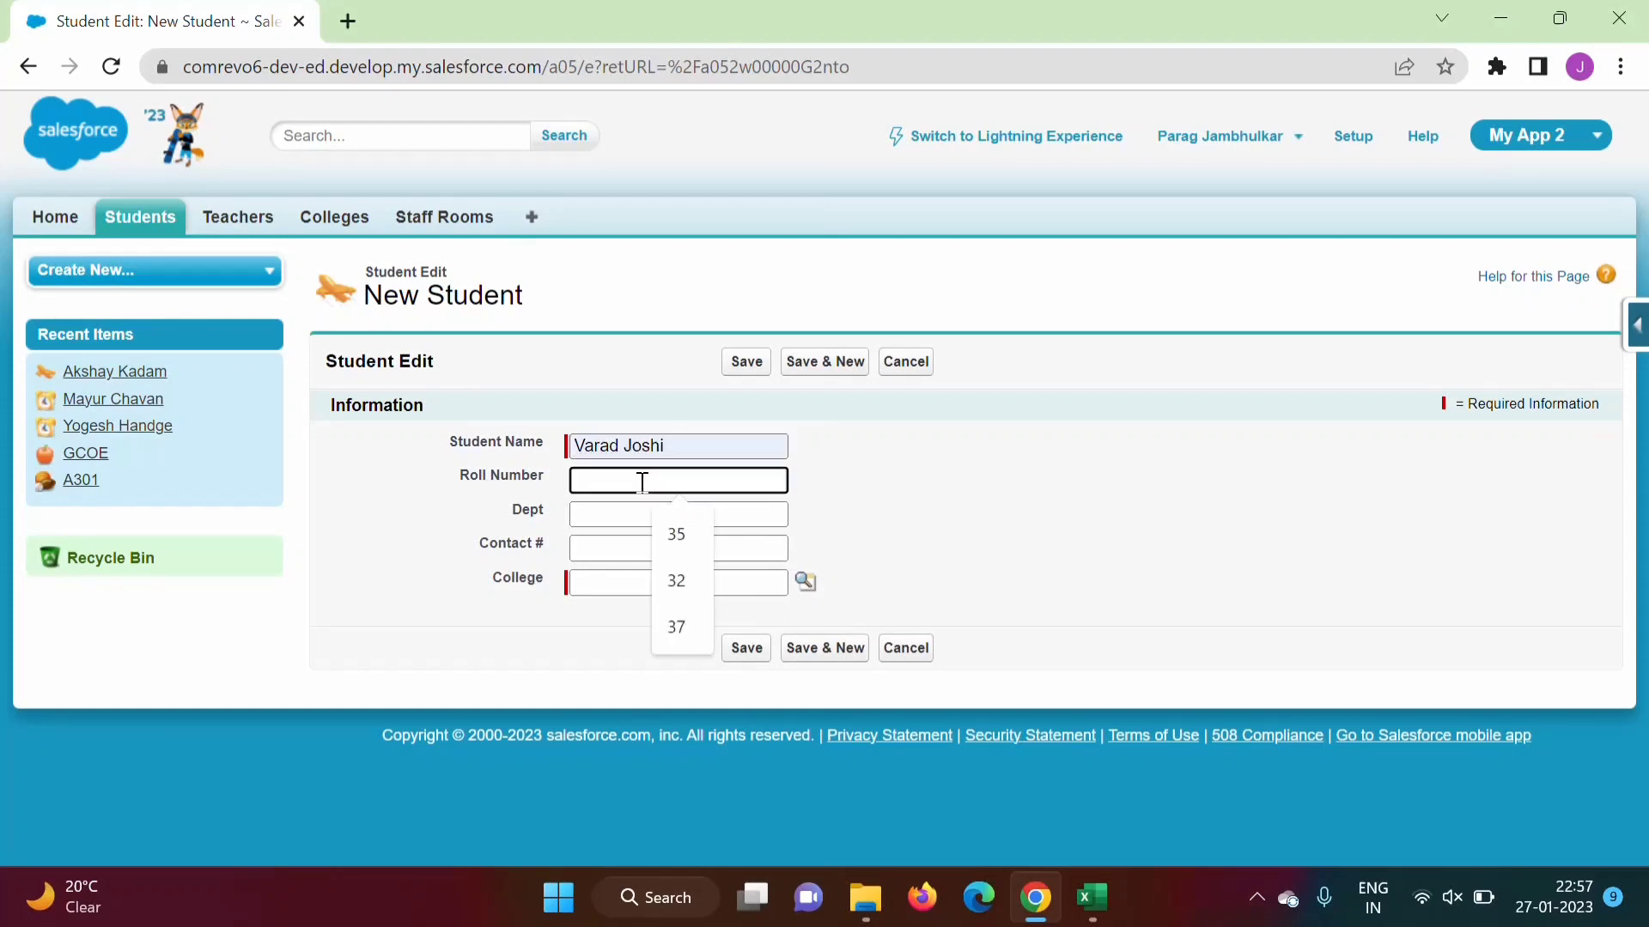
left_click(678, 534)
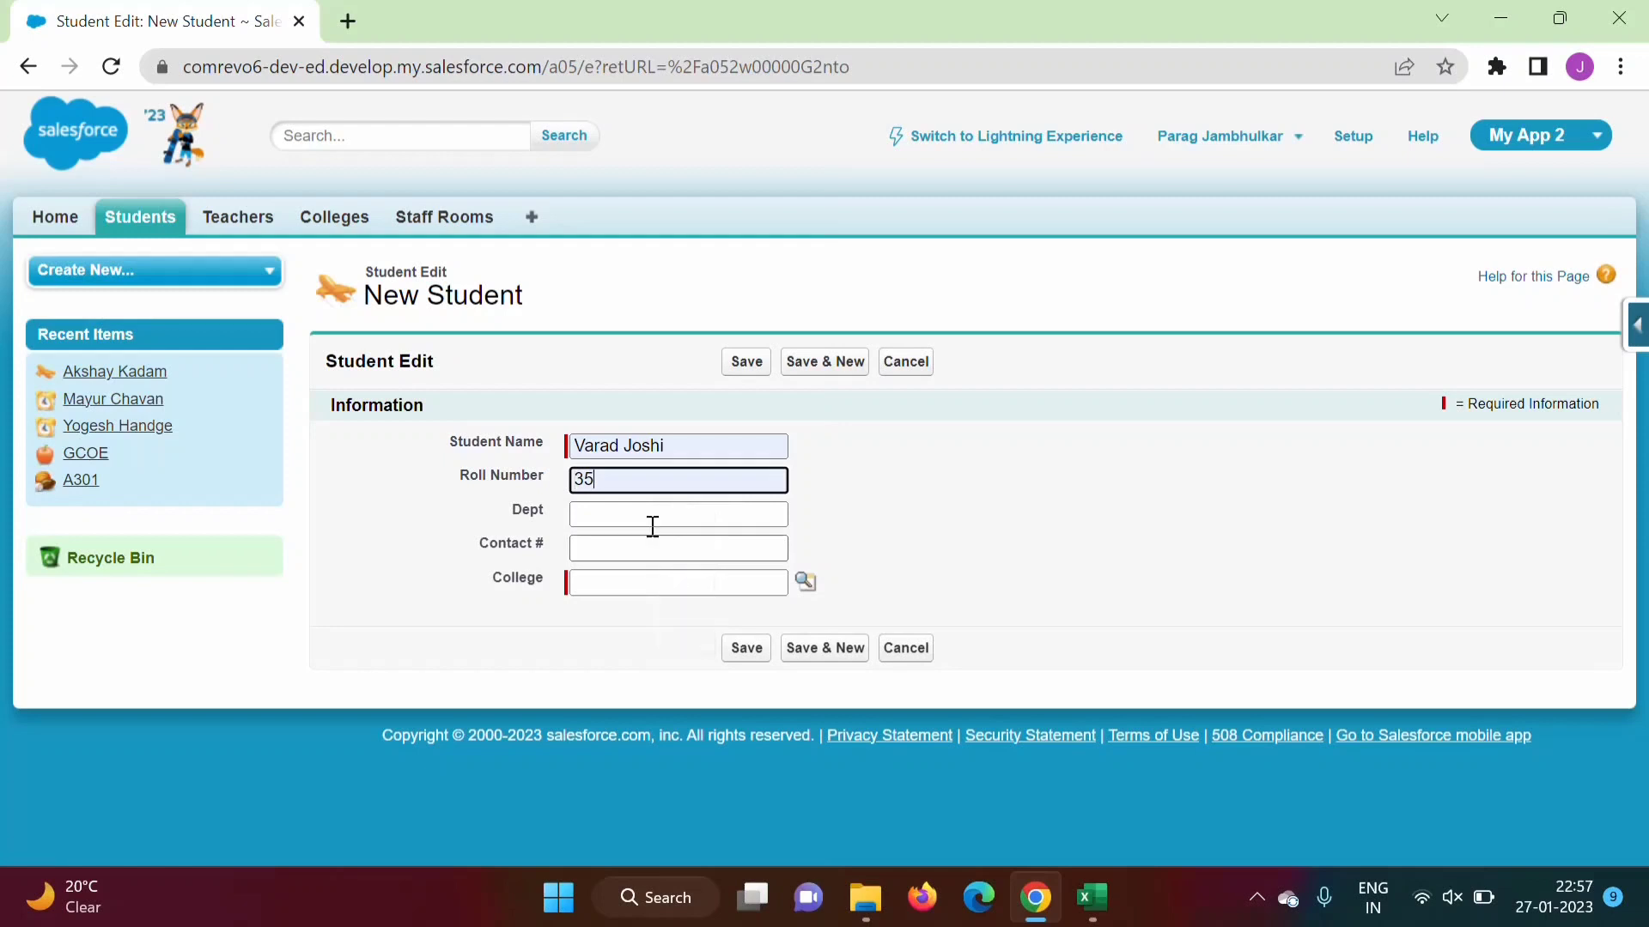
left_click(629, 513)
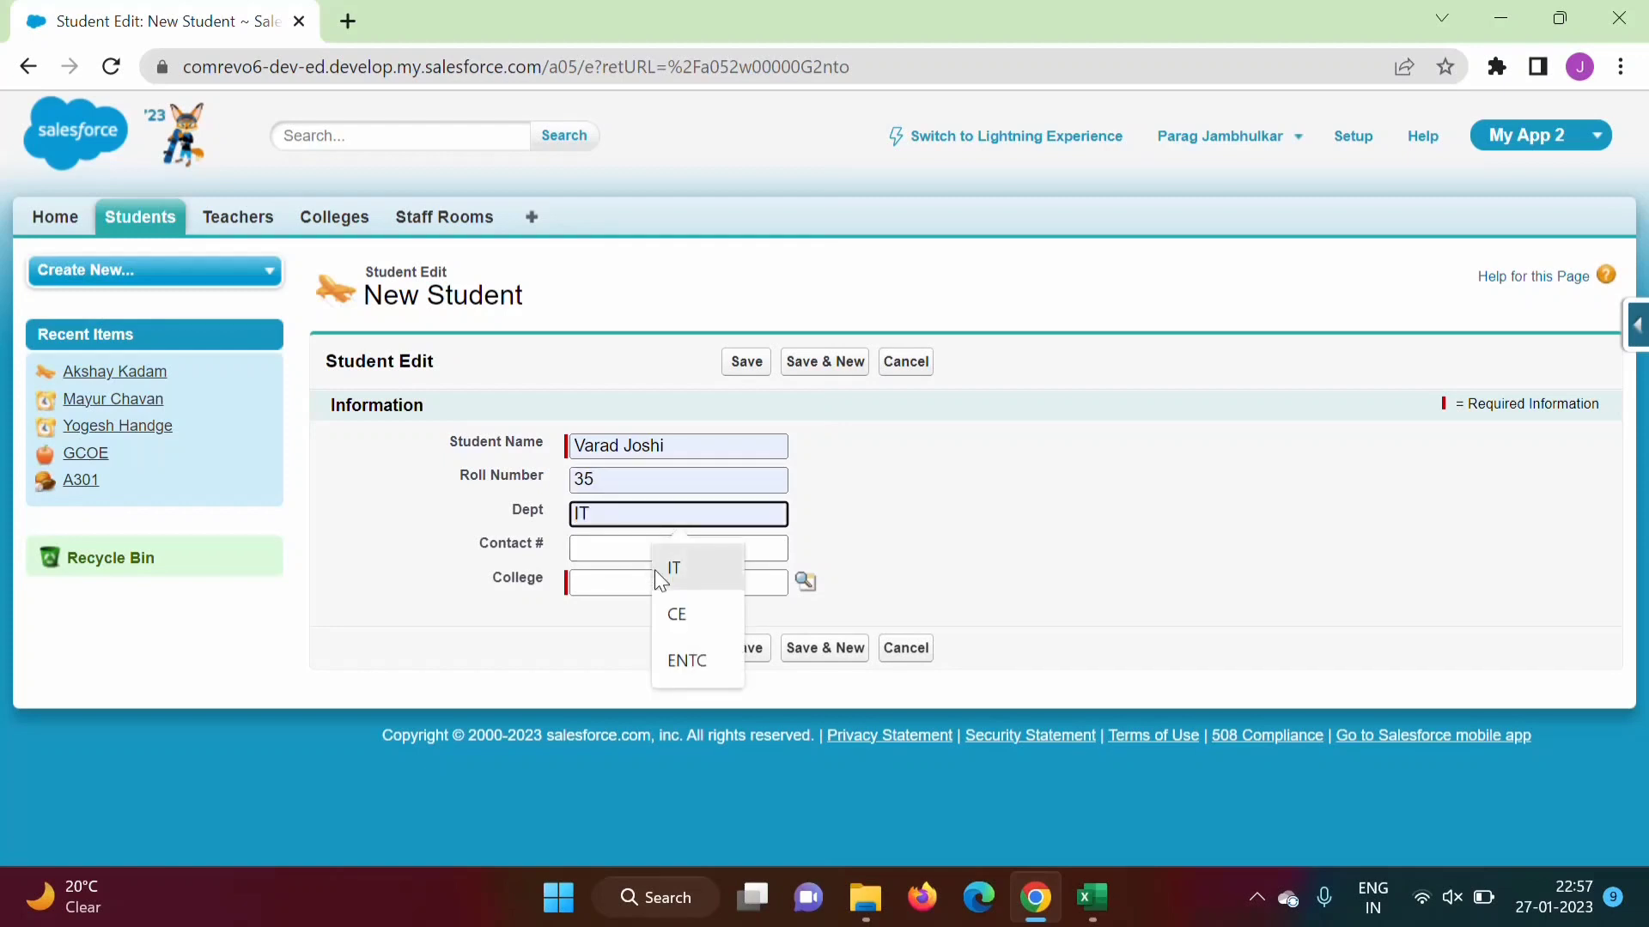
left_click(659, 567)
left_click(618, 551)
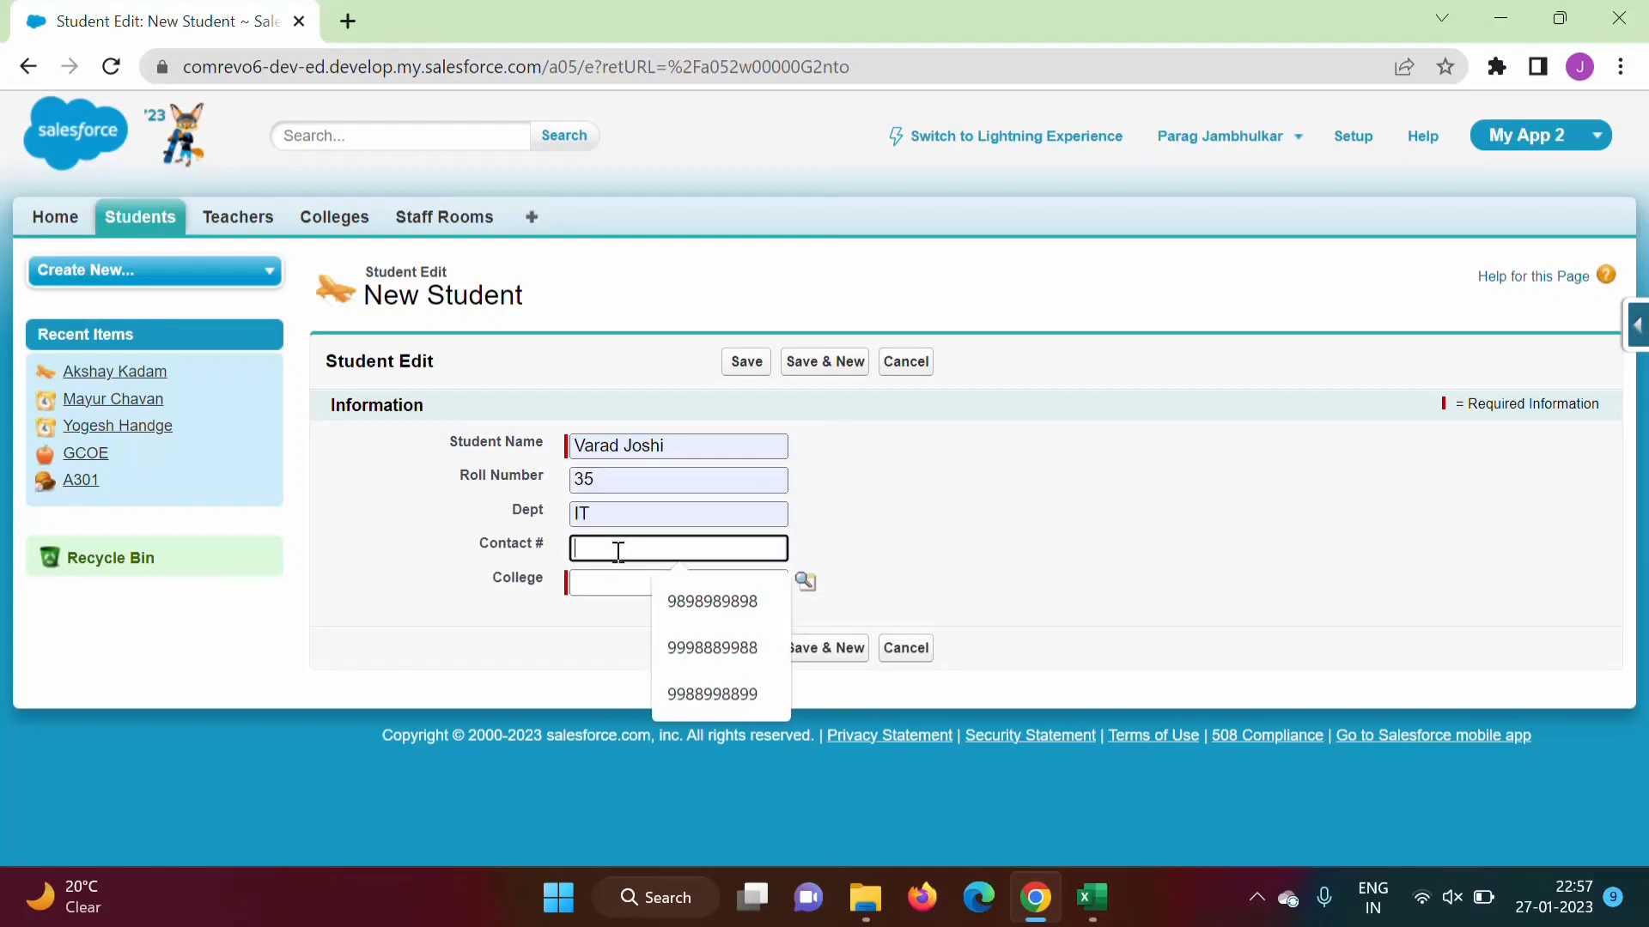
left_click(756, 656)
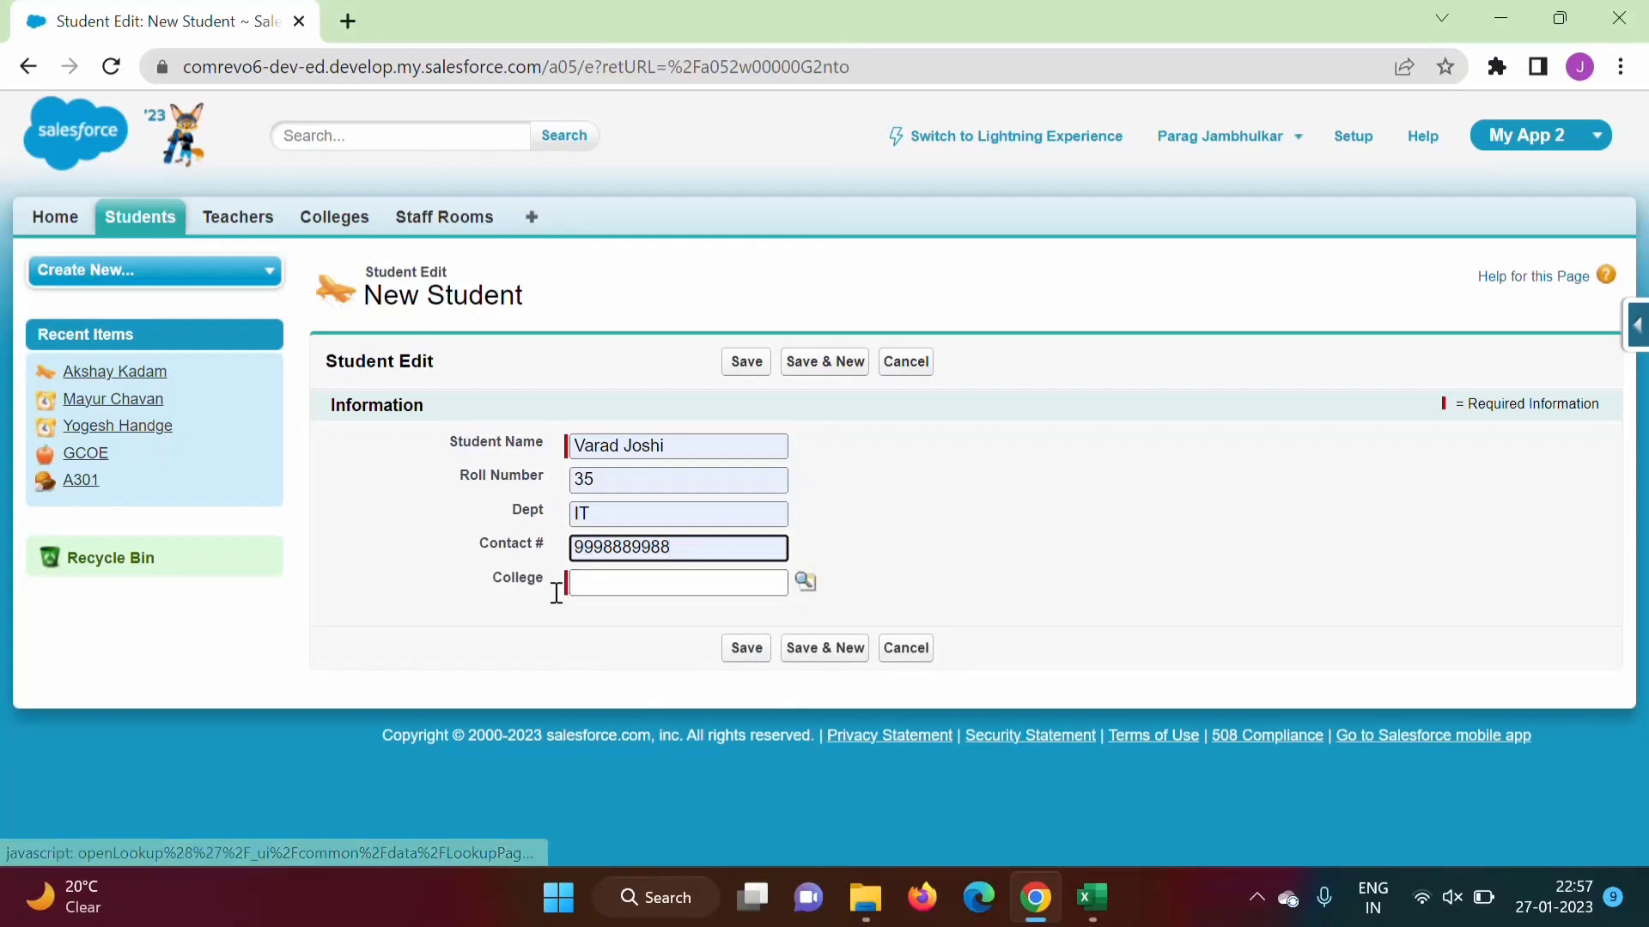
Step: Link this student to College GCOE and save with Save & New
left_click(804, 584)
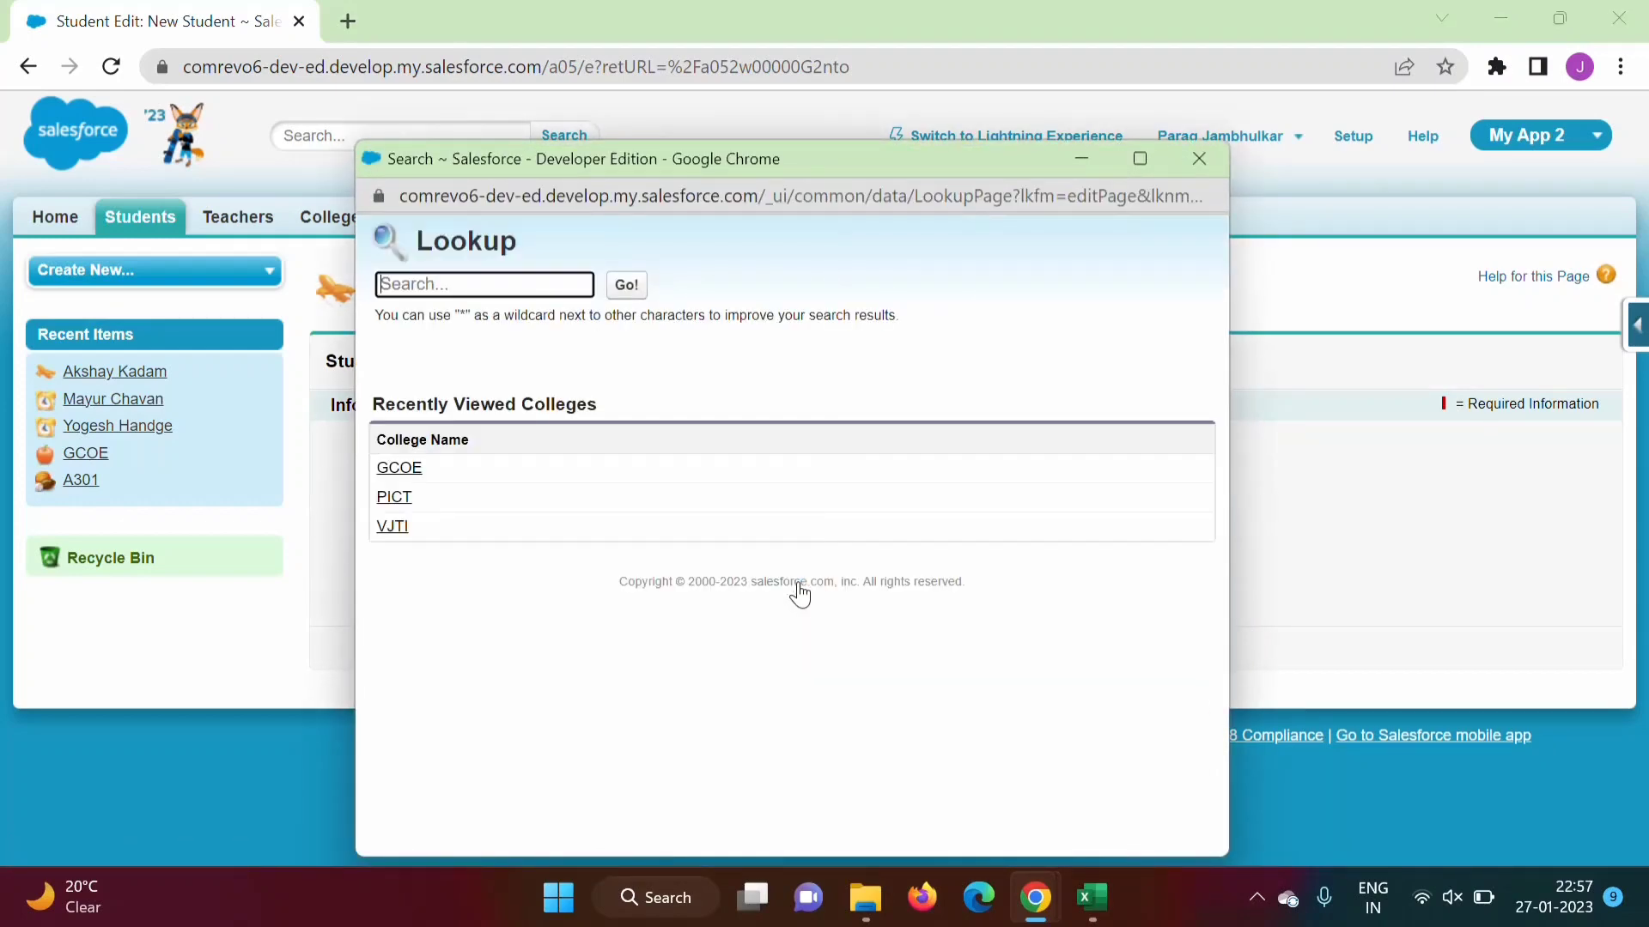
left_click(399, 467)
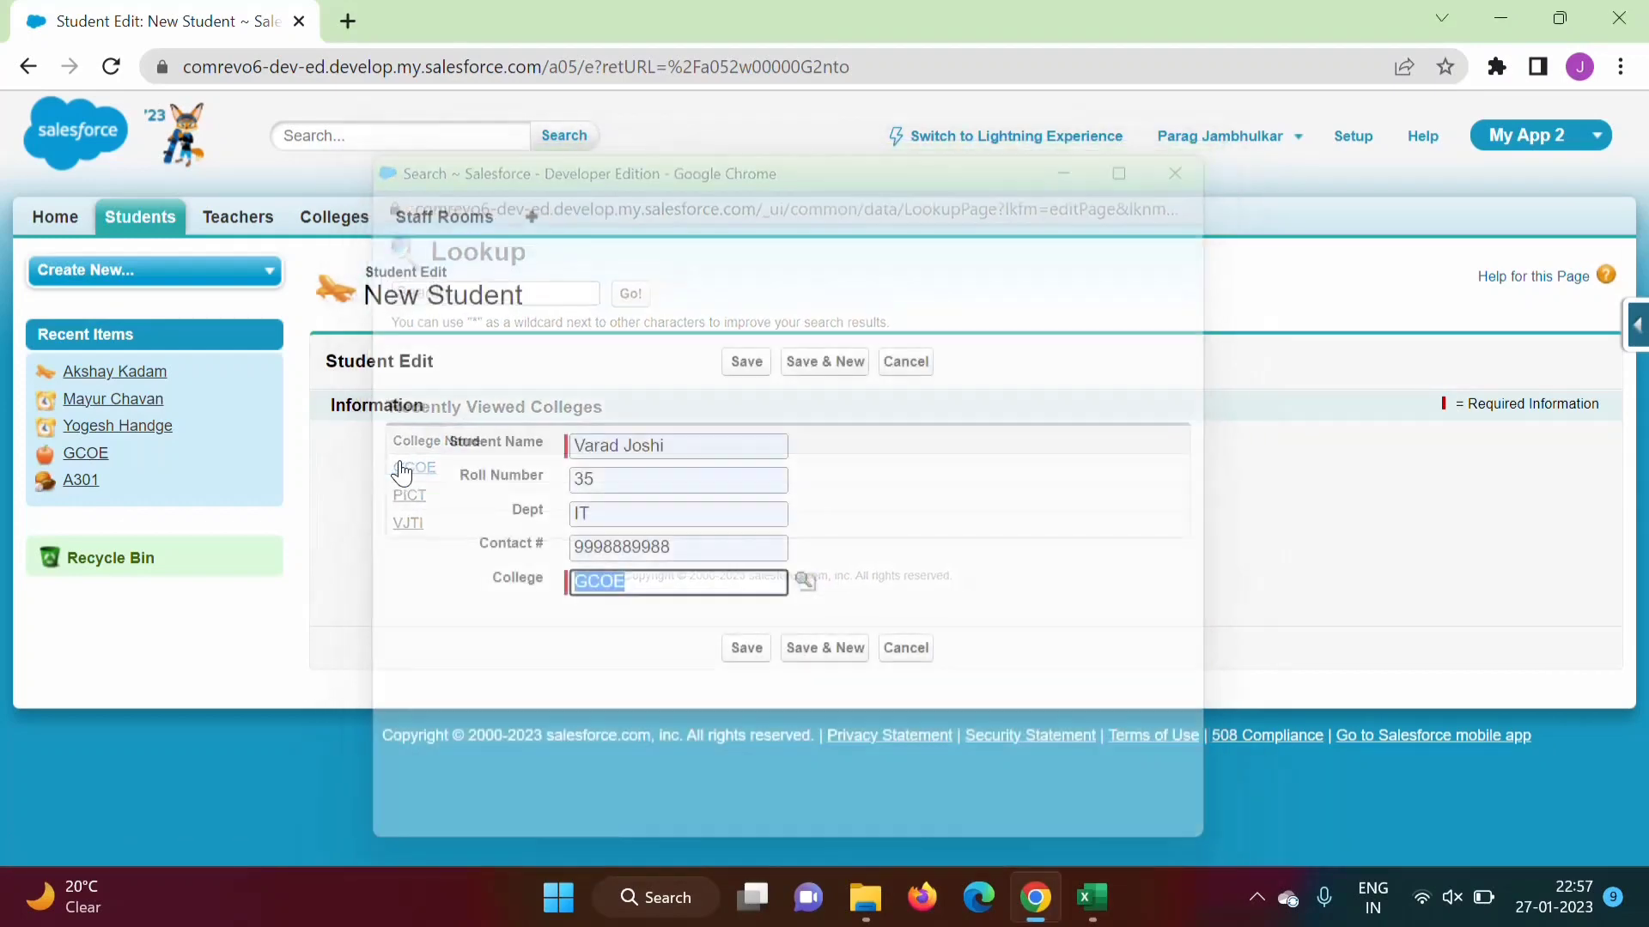
left_click(802, 651)
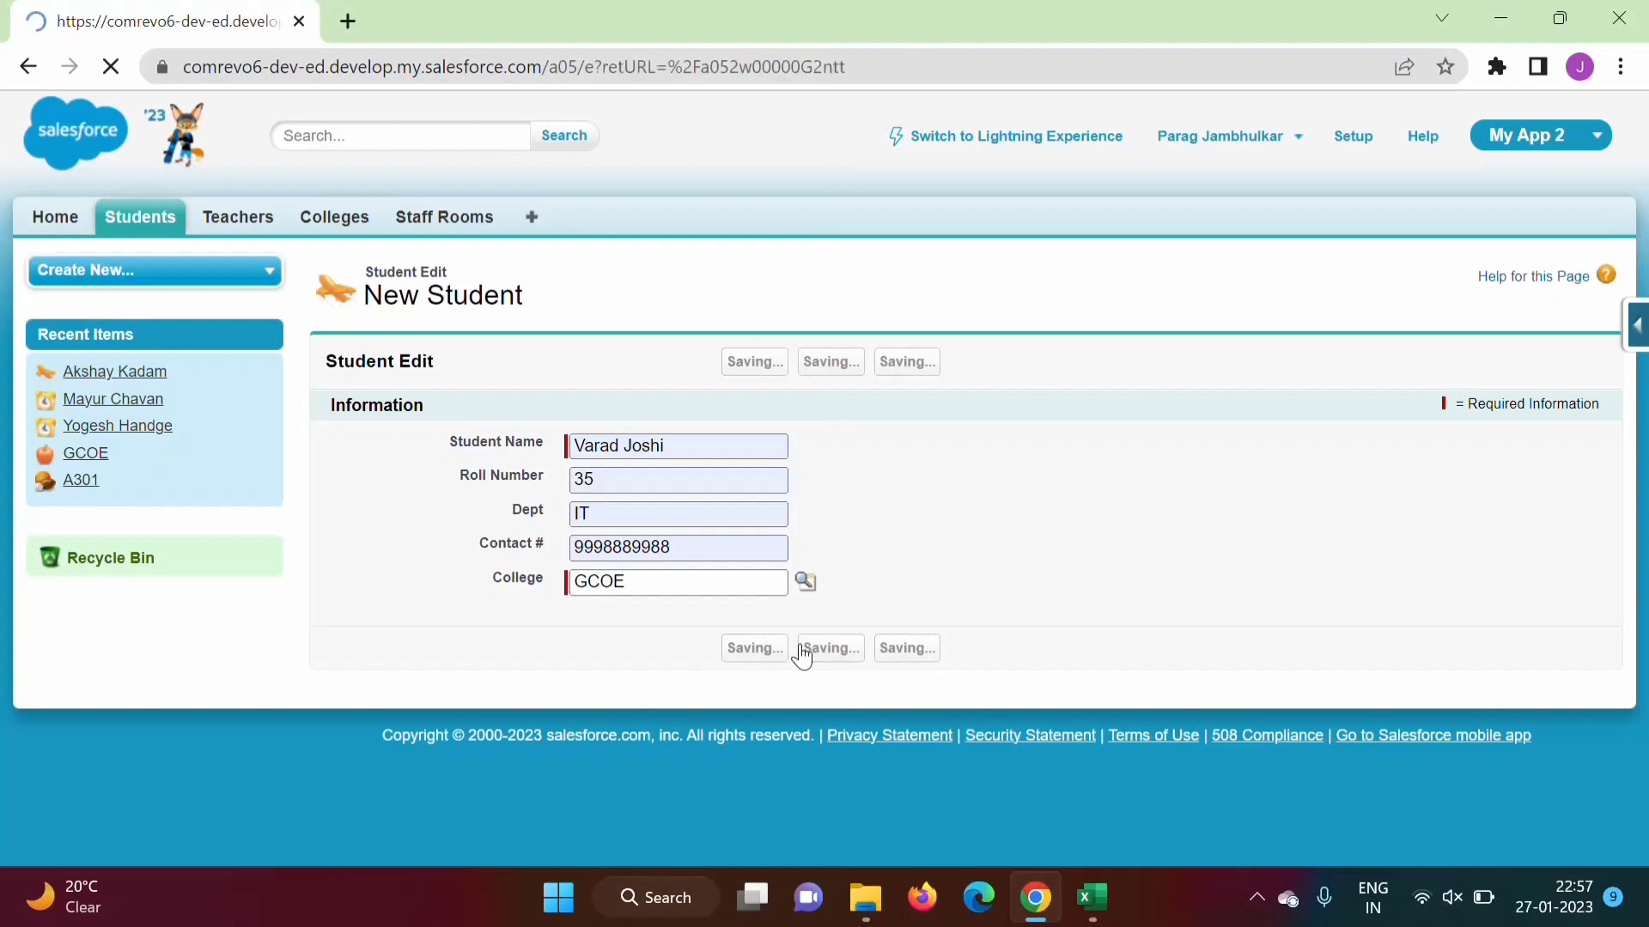
Step: Fill the third student's name, Roll Number 37, Dept ENTC and a suggested contact number
left_click(618, 447)
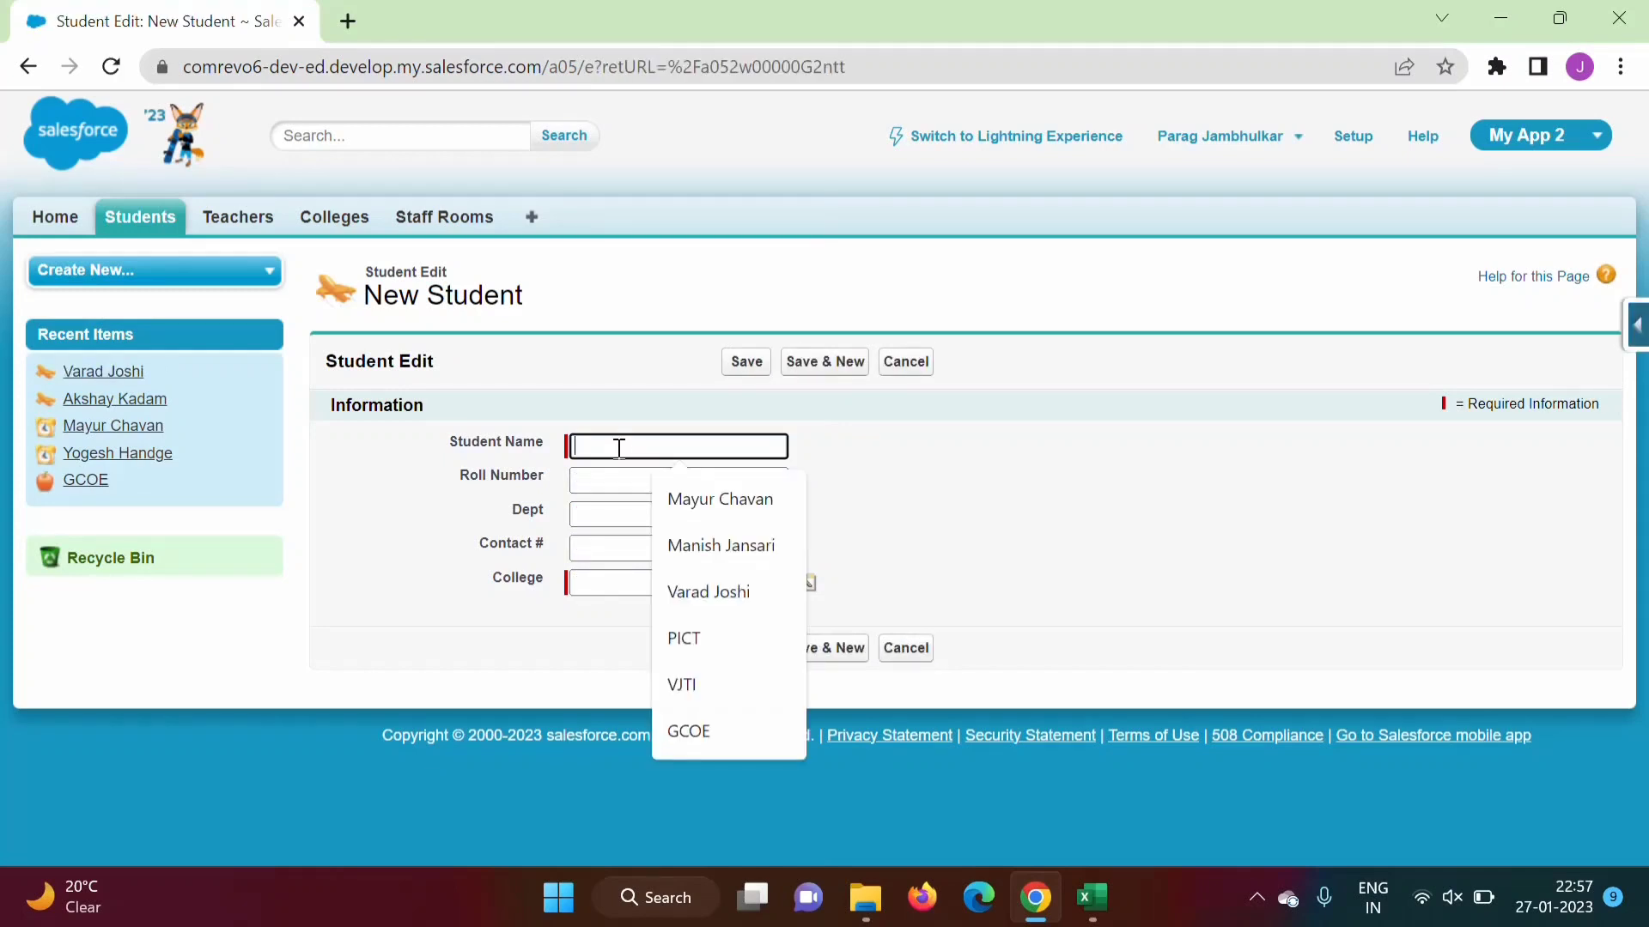
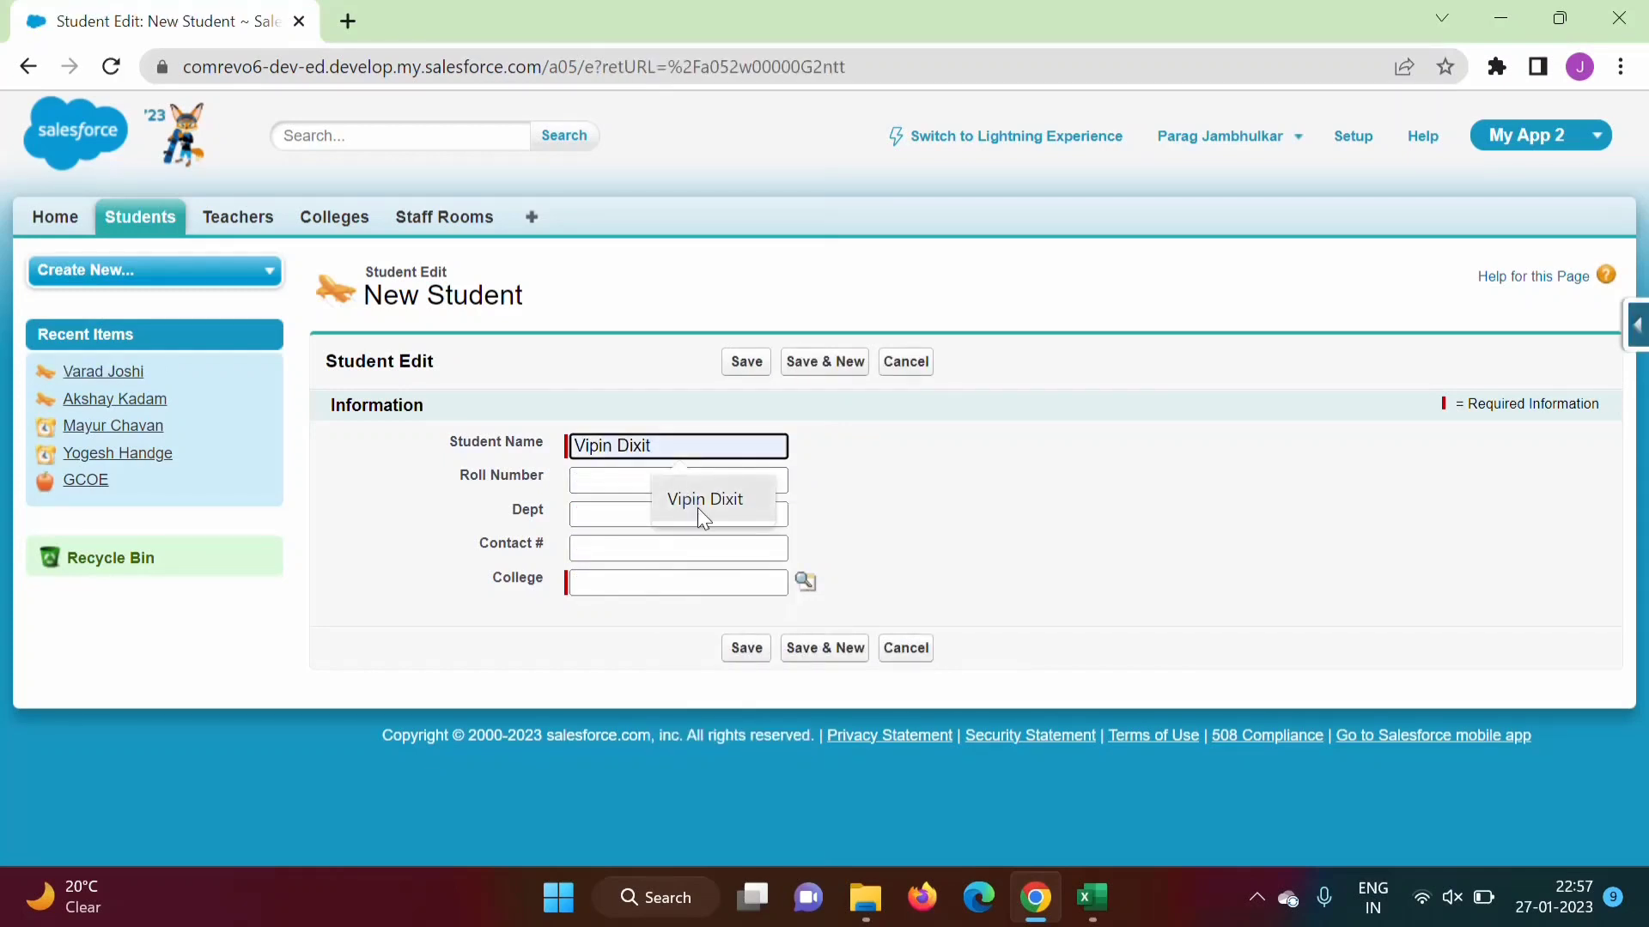
left_click(697, 508)
left_click(583, 479)
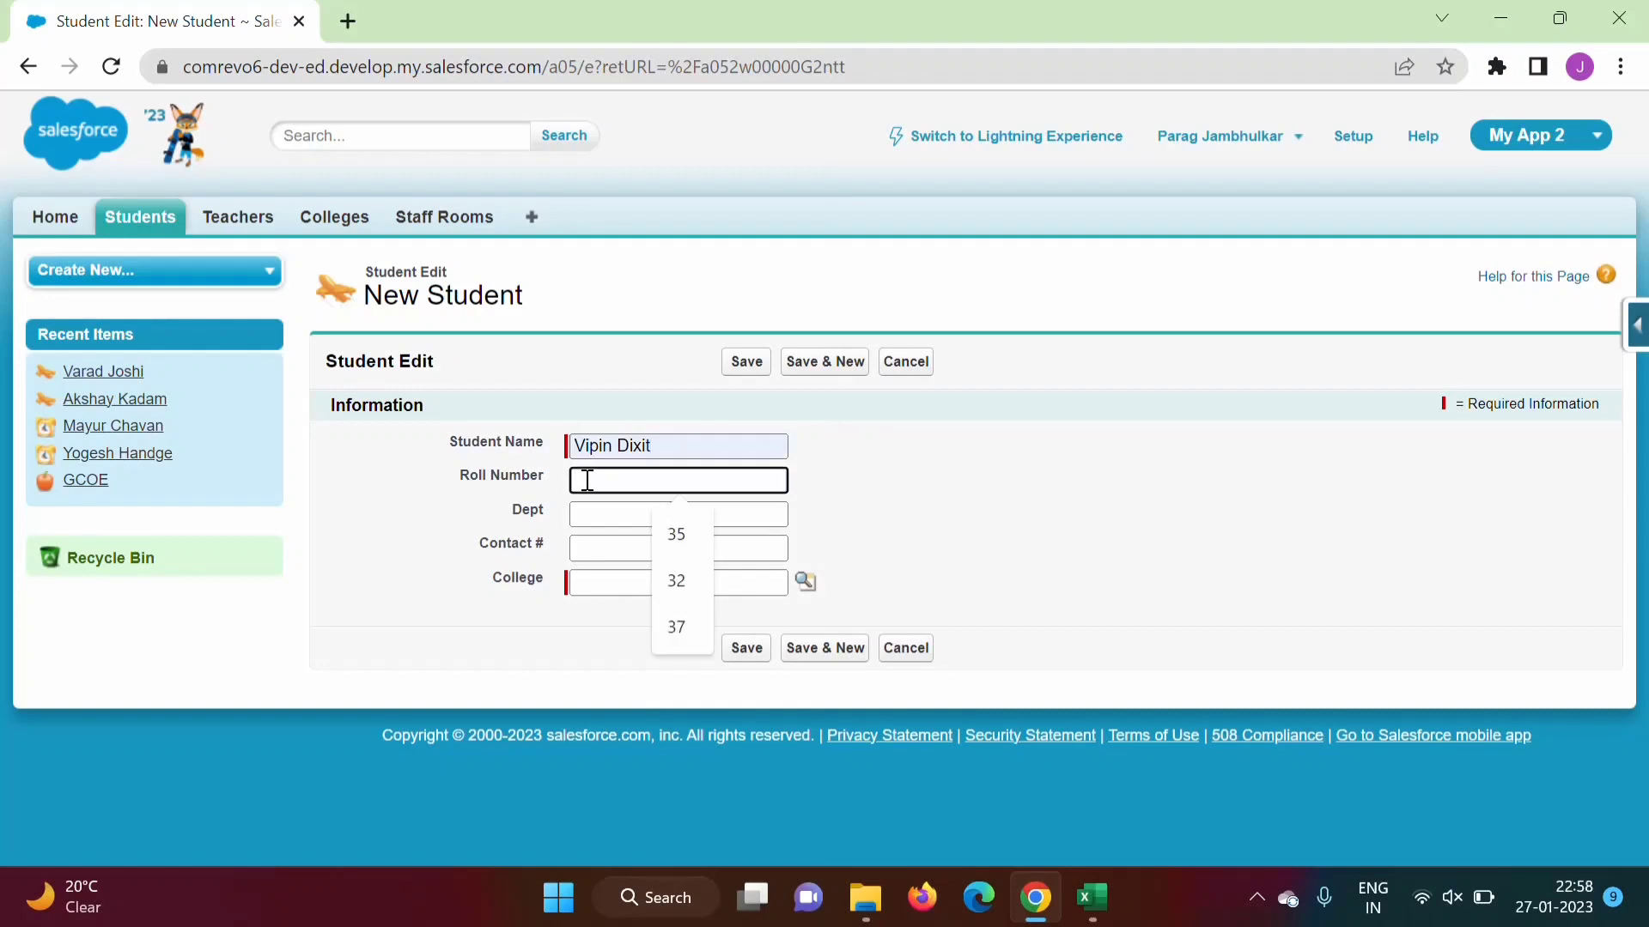
left_click(682, 615)
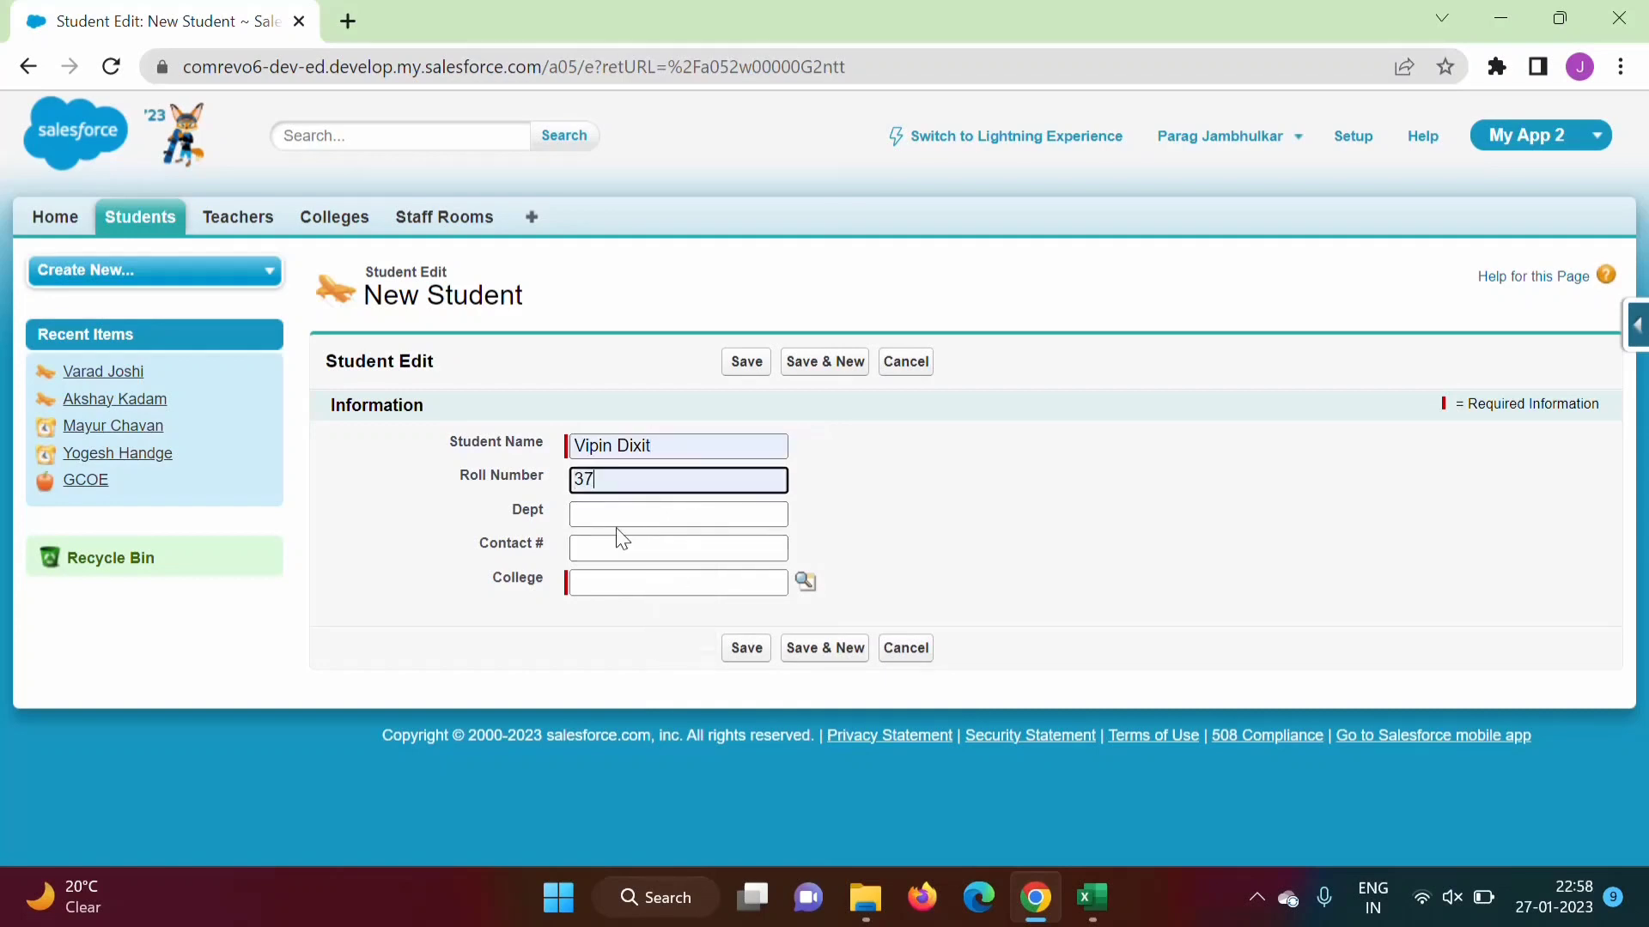
left_click(618, 521)
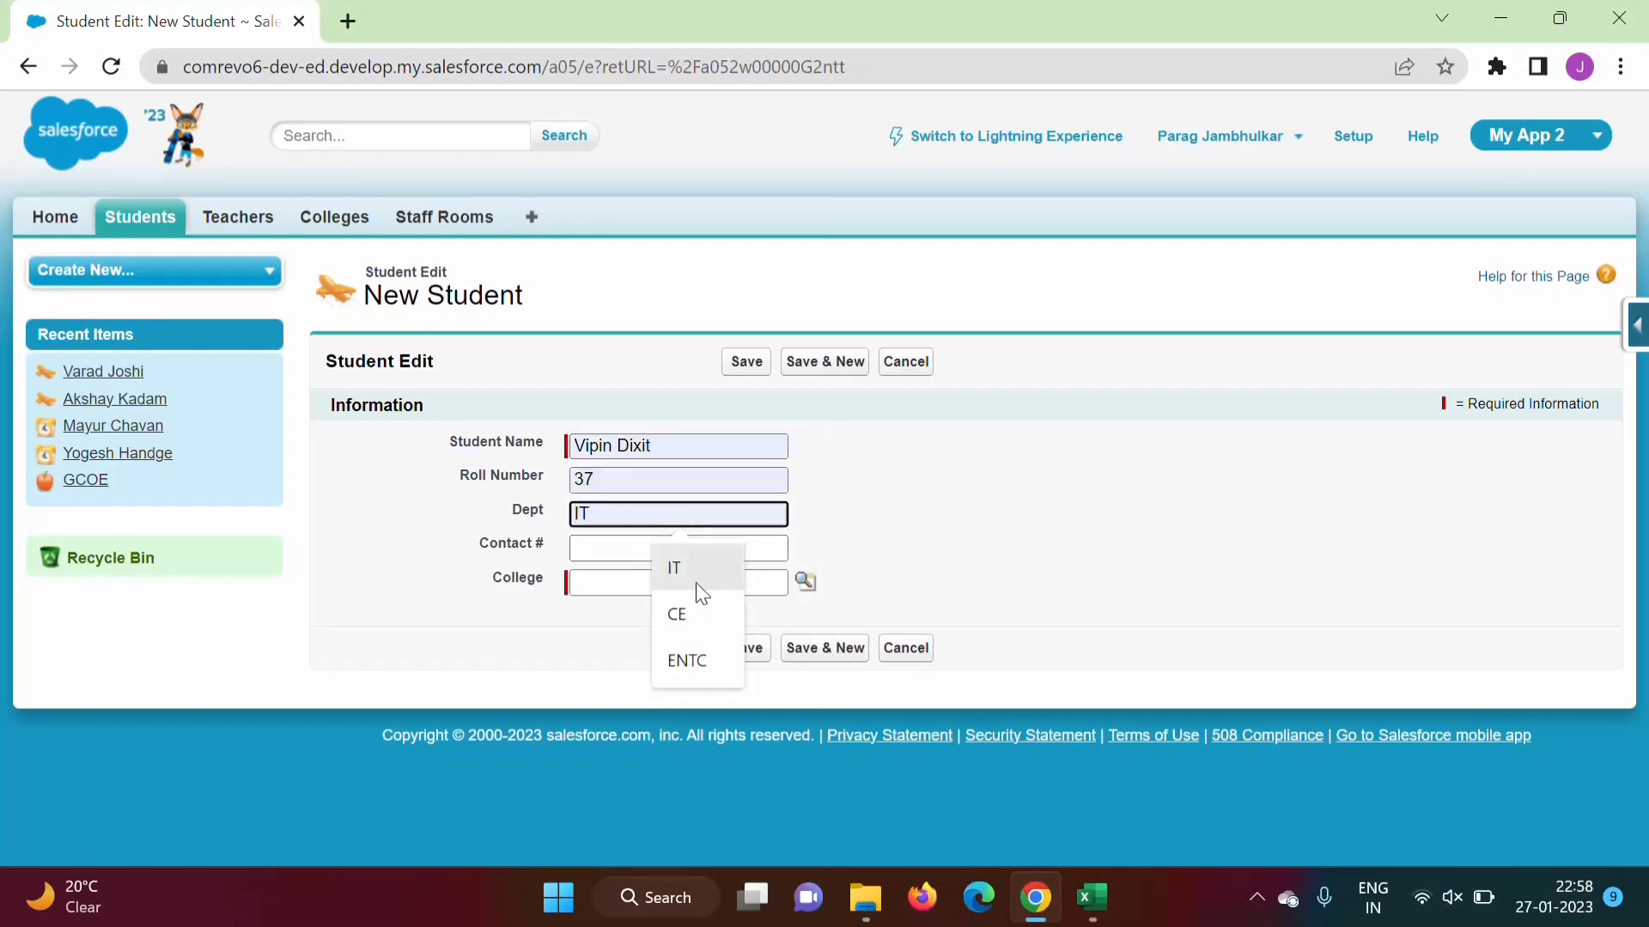
left_click(716, 657)
left_click(618, 550)
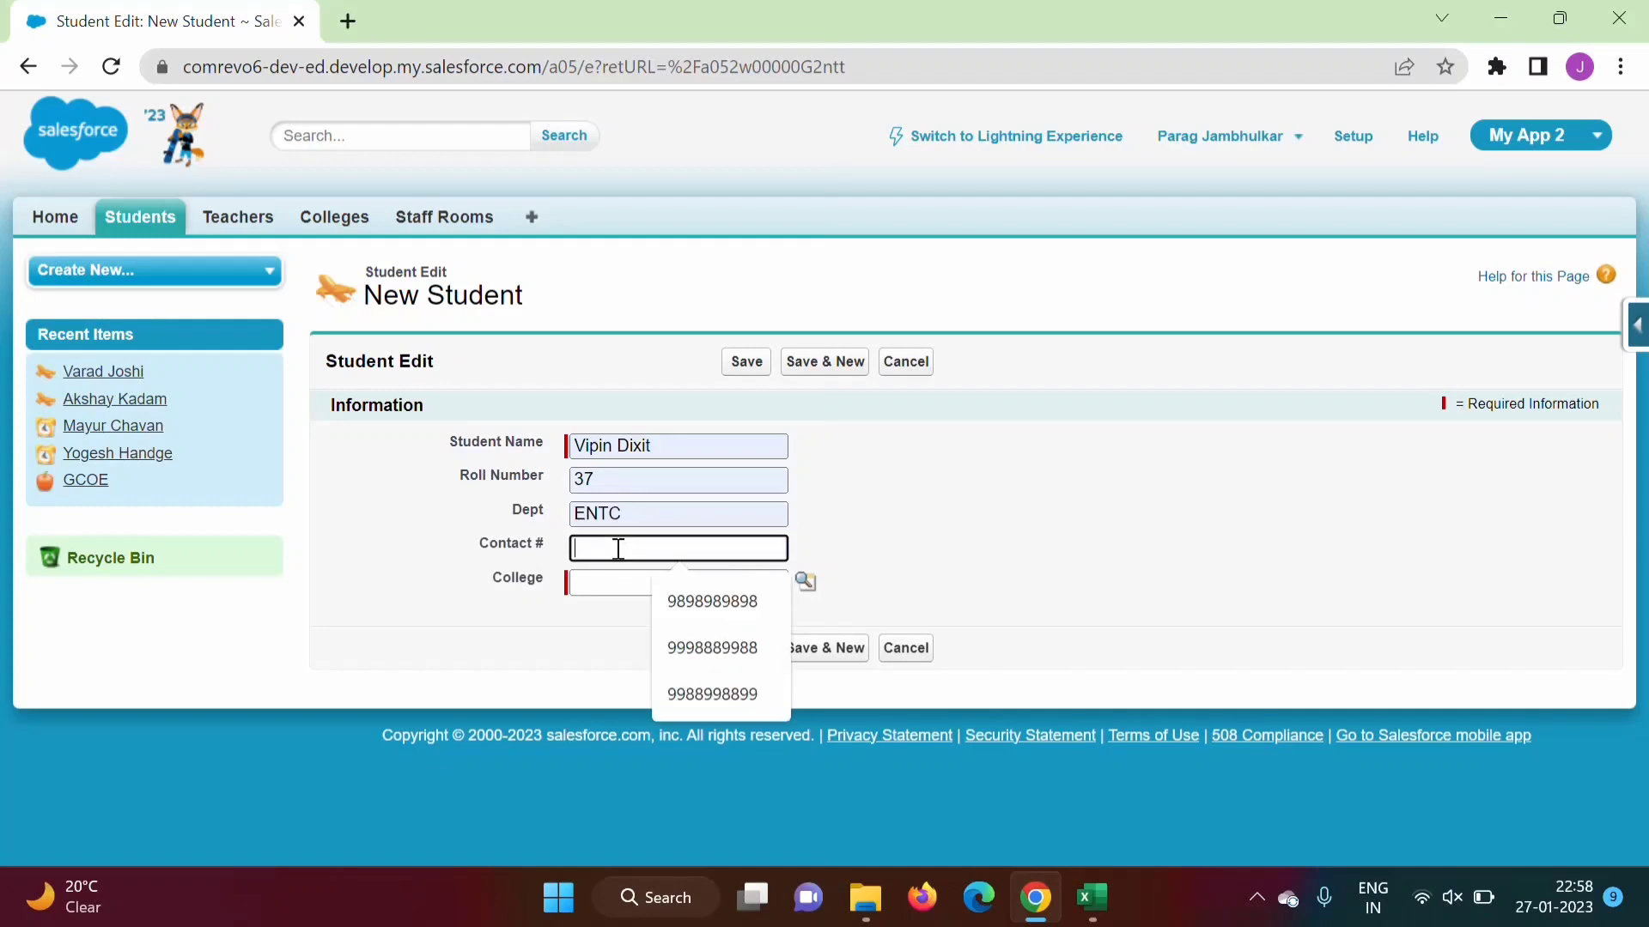
left_click(745, 601)
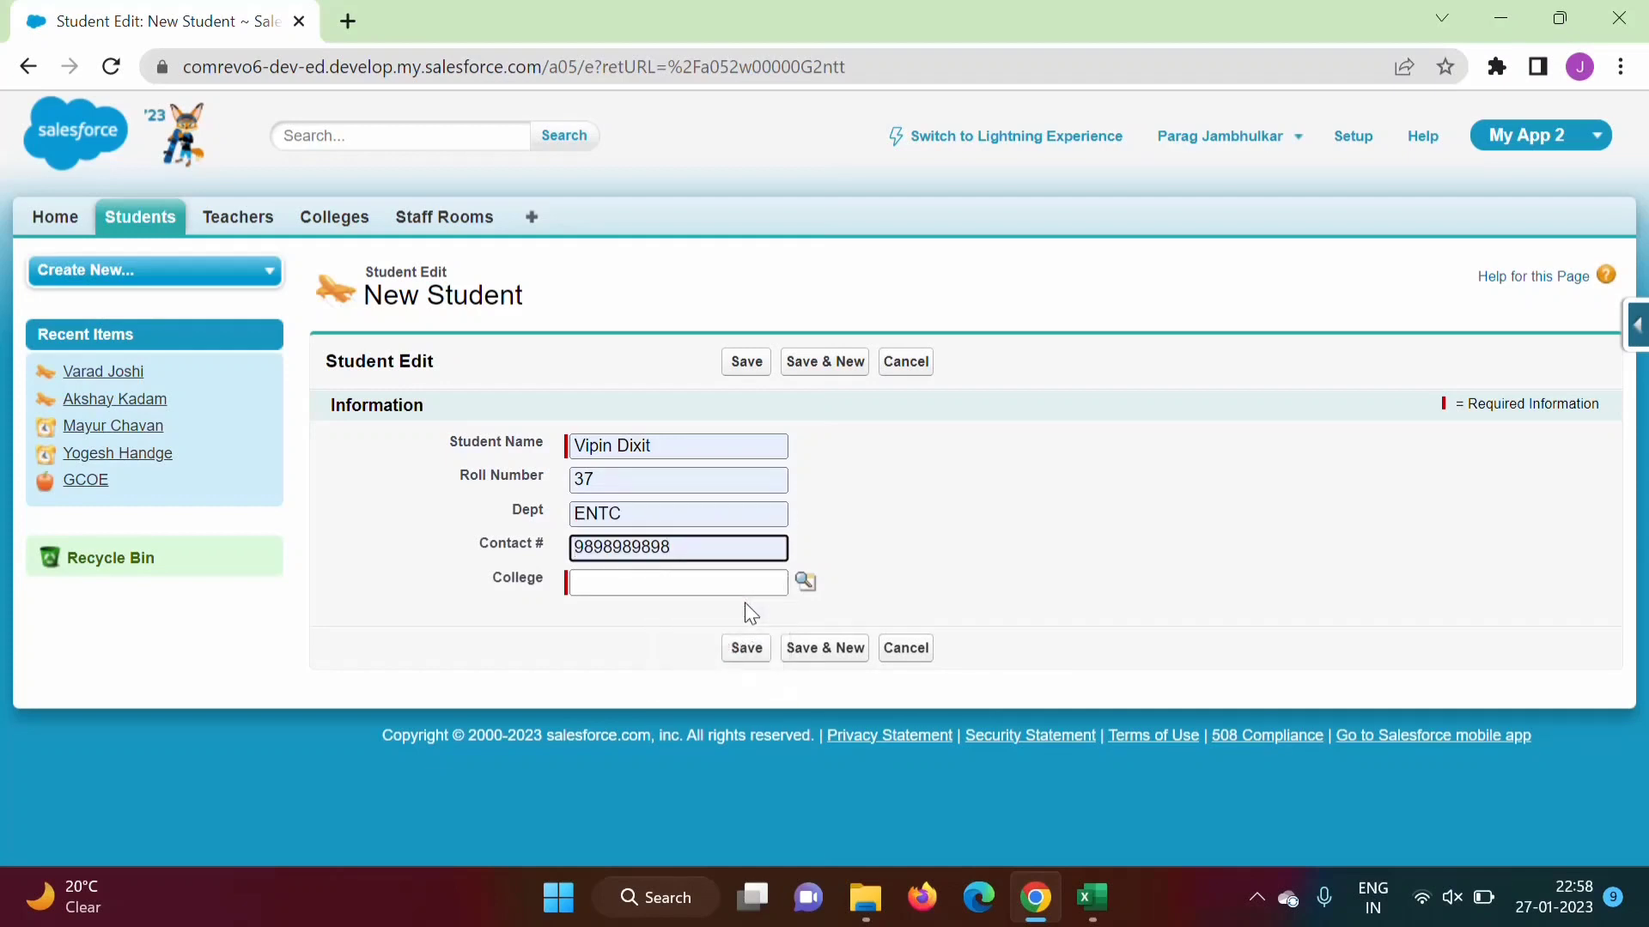
Step: Set the third student's College to PICT using the lookup popup
left_click(553, 593)
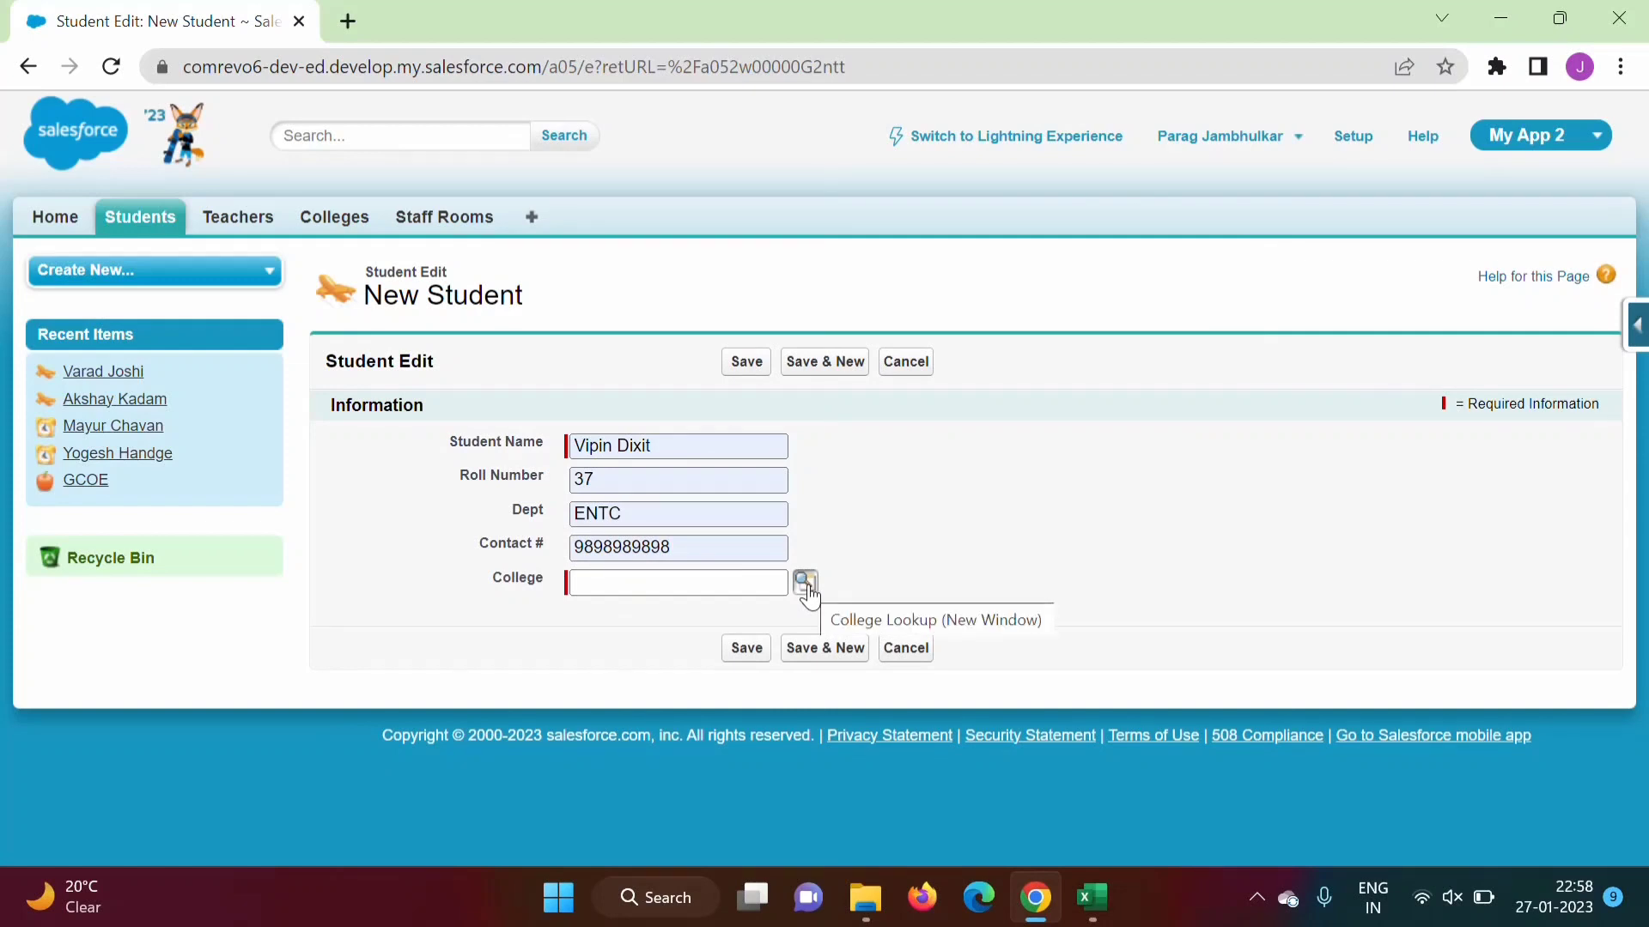
left_click(805, 584)
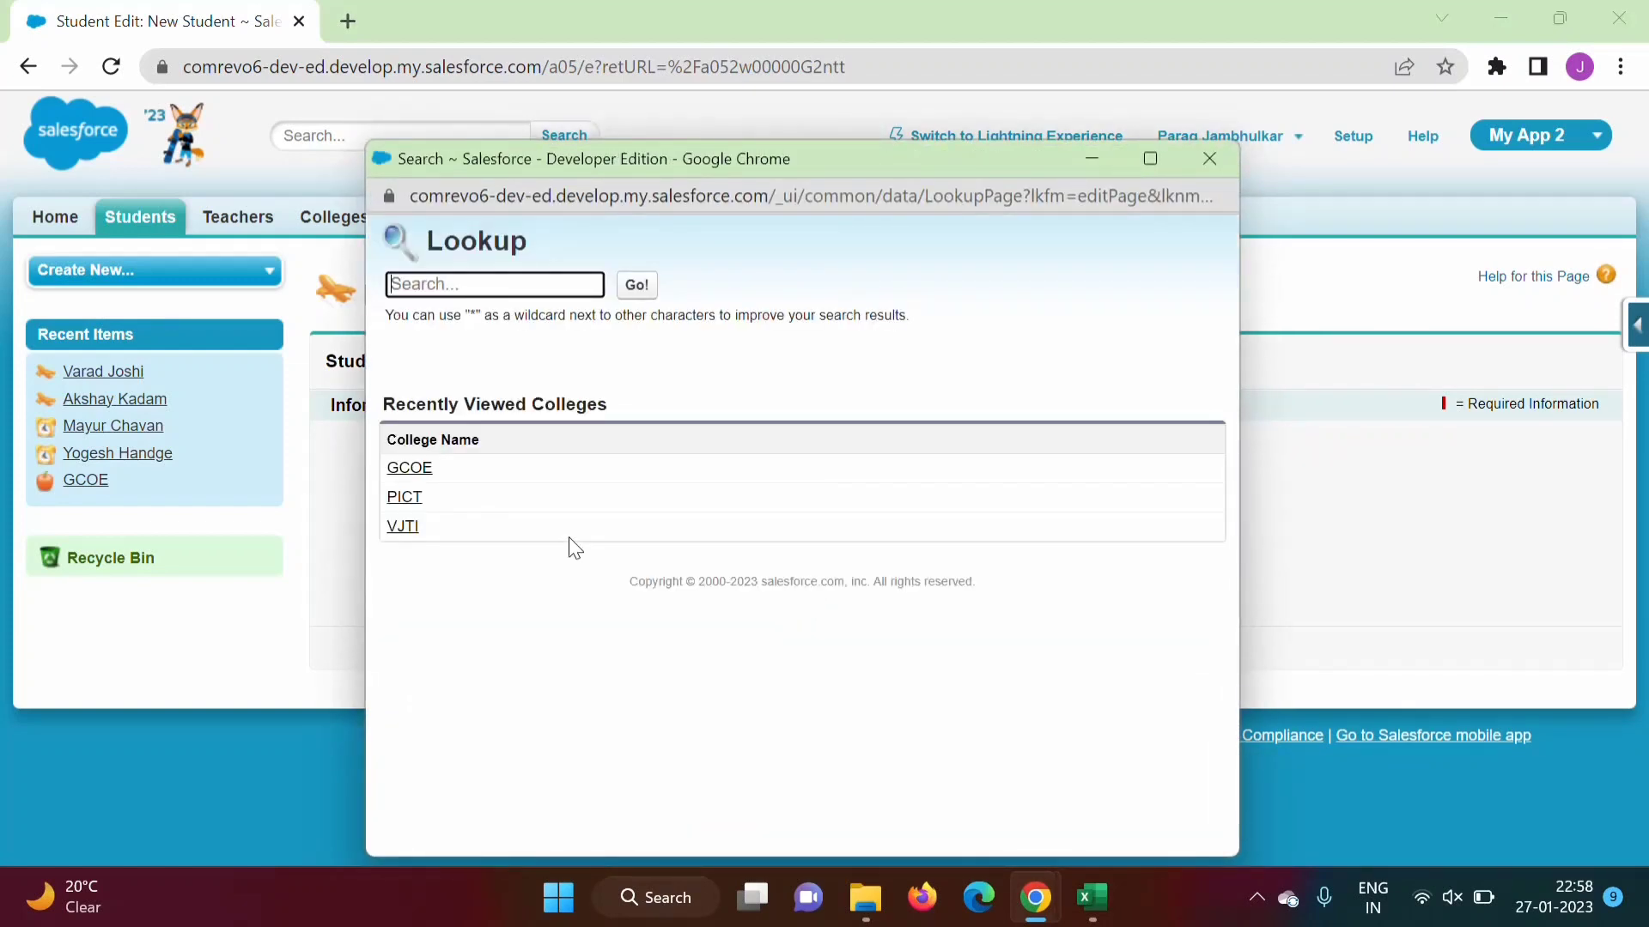
left_click(406, 500)
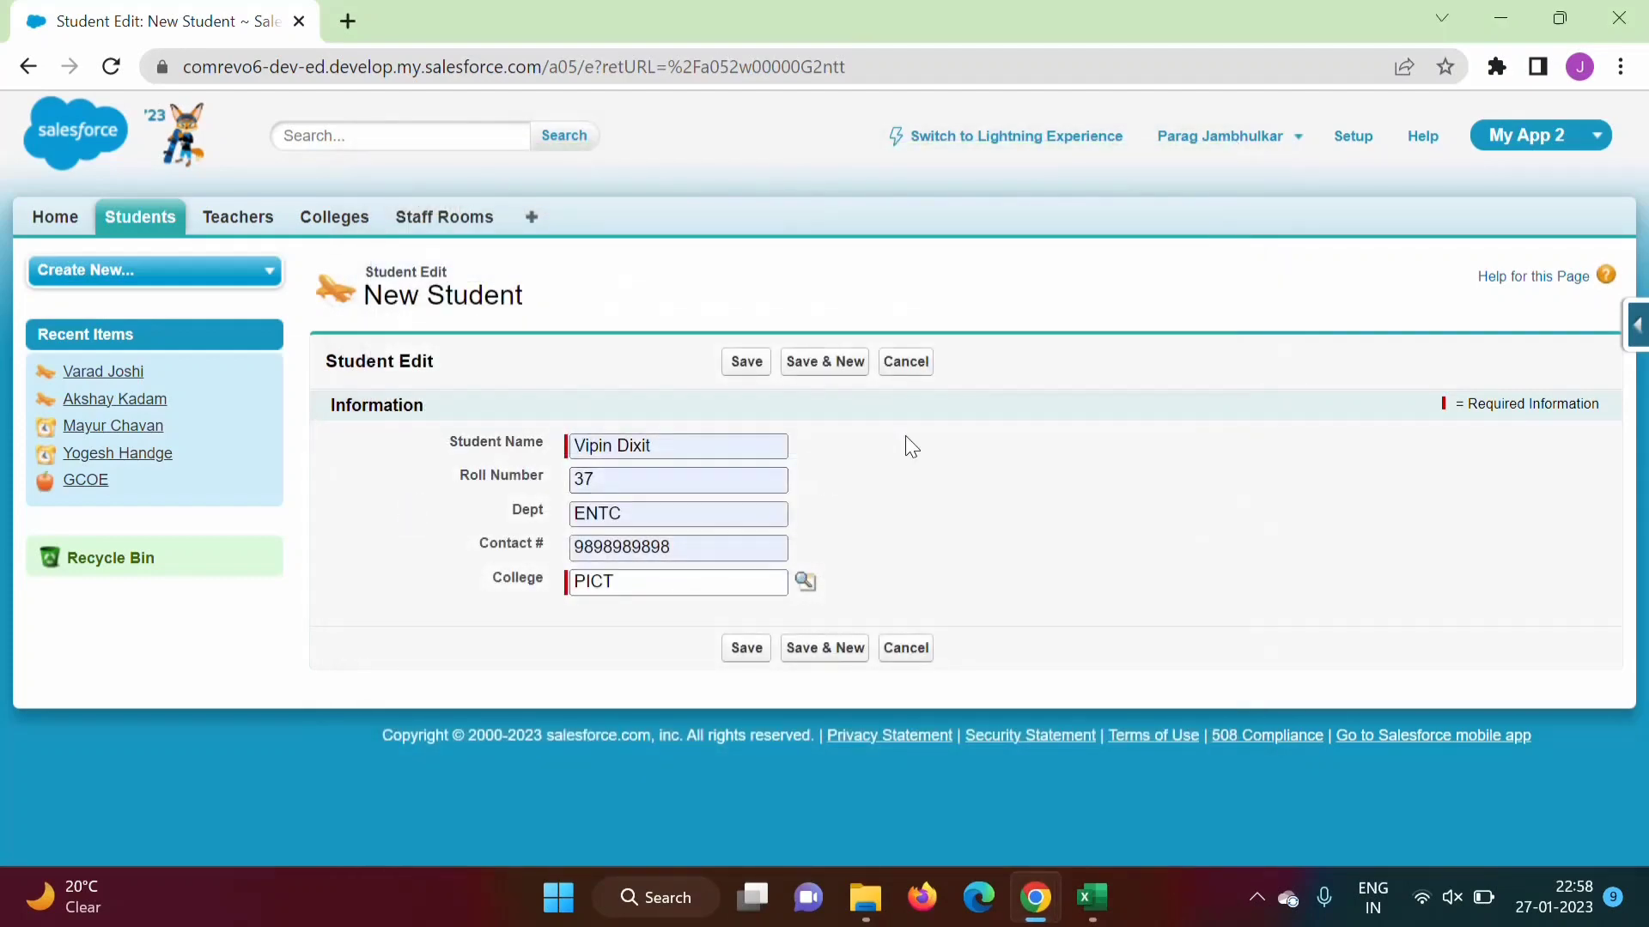
Step: Save the third student, check its record from the Students list, then go to Colleges home
left_click(757, 655)
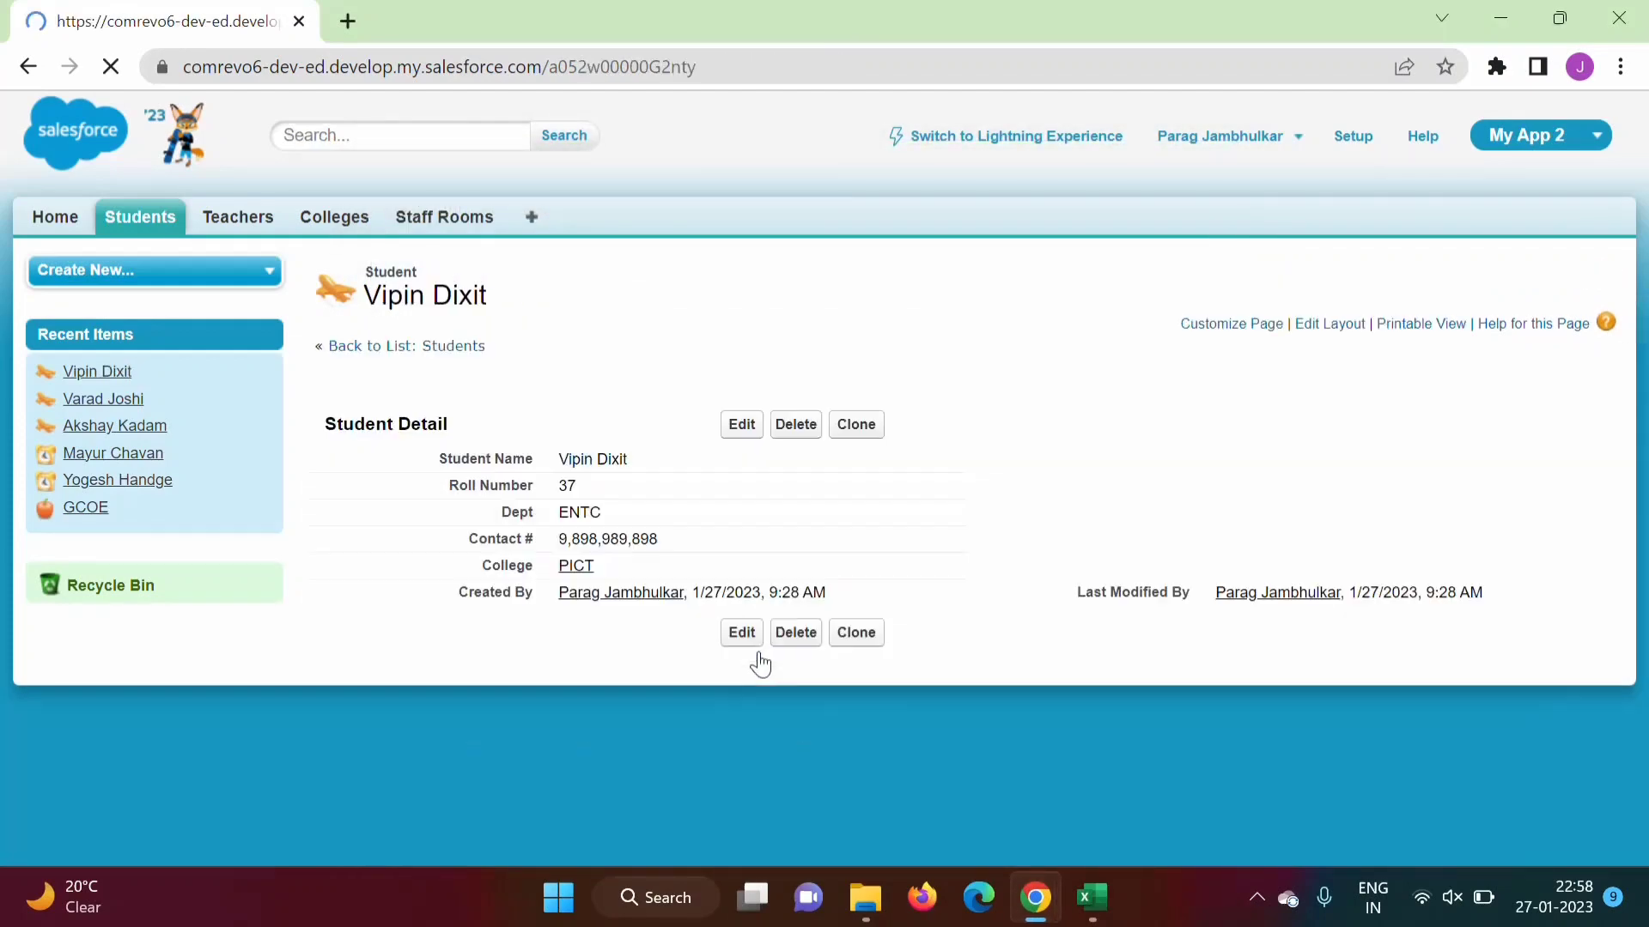
left_click(155, 221)
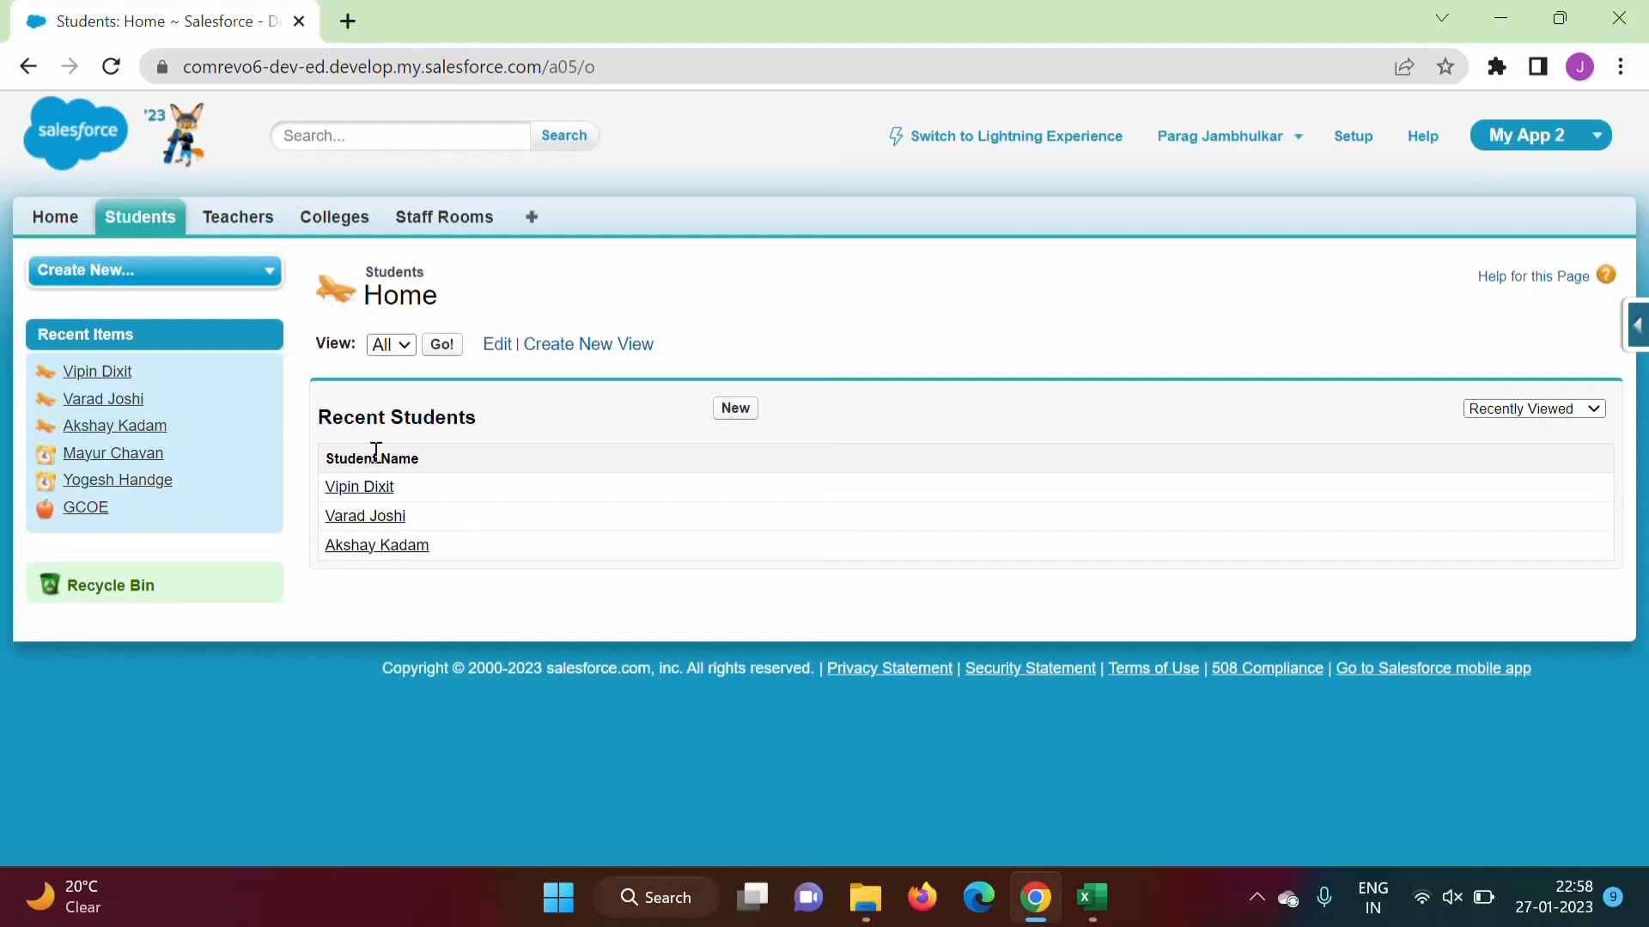
left_click(345, 496)
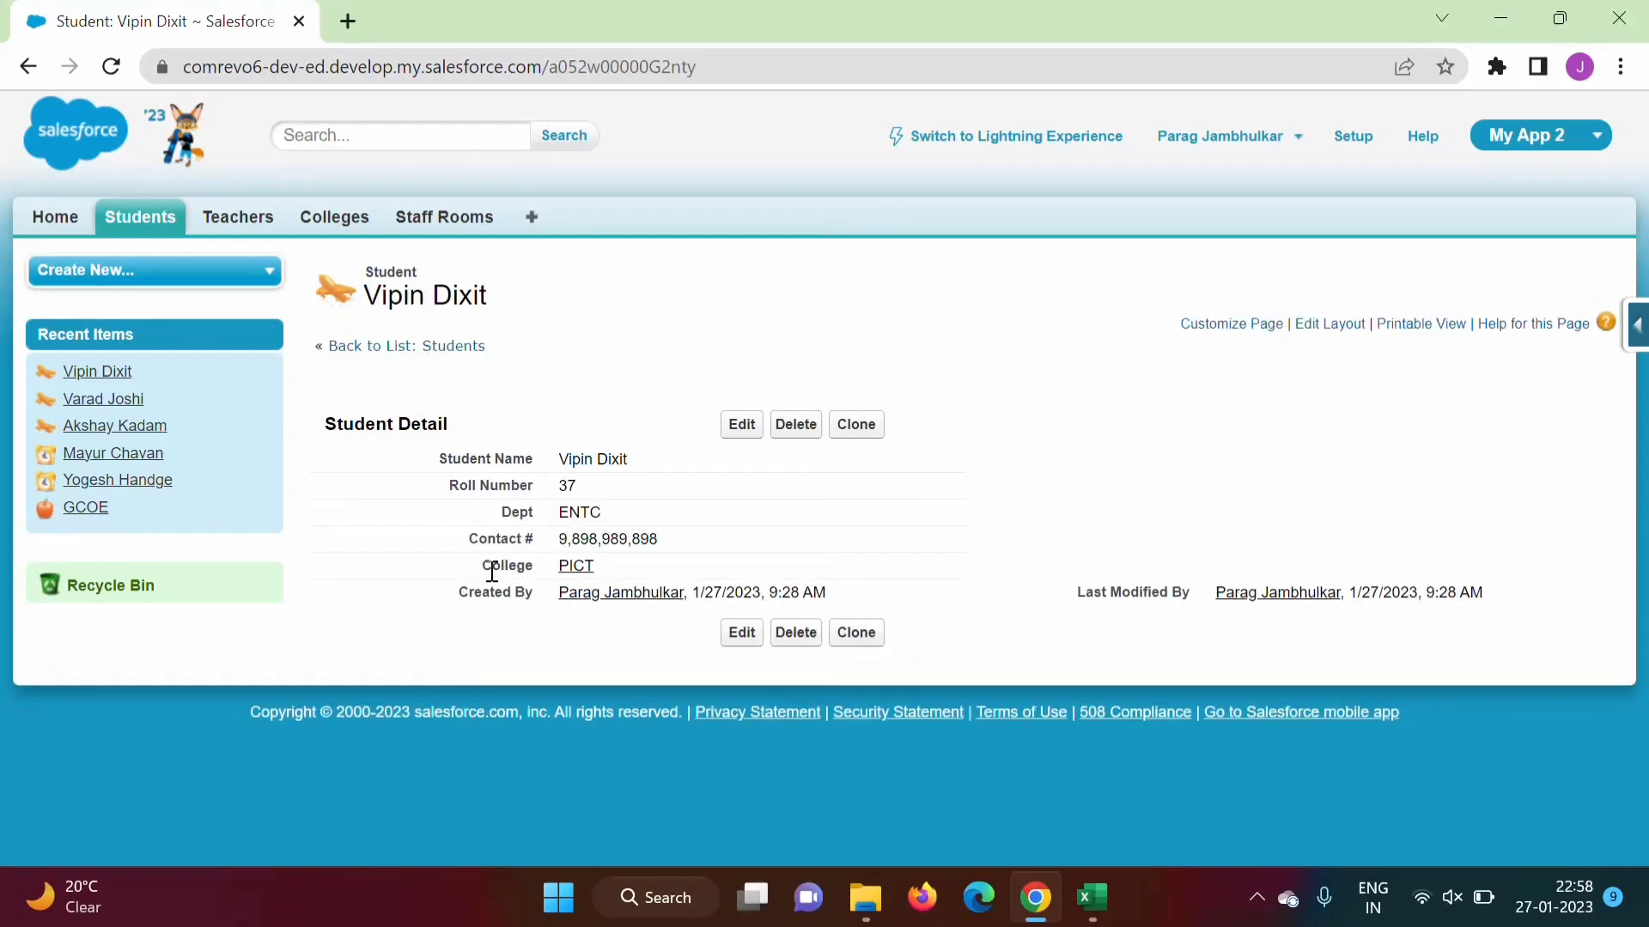
mouse_move(581, 573)
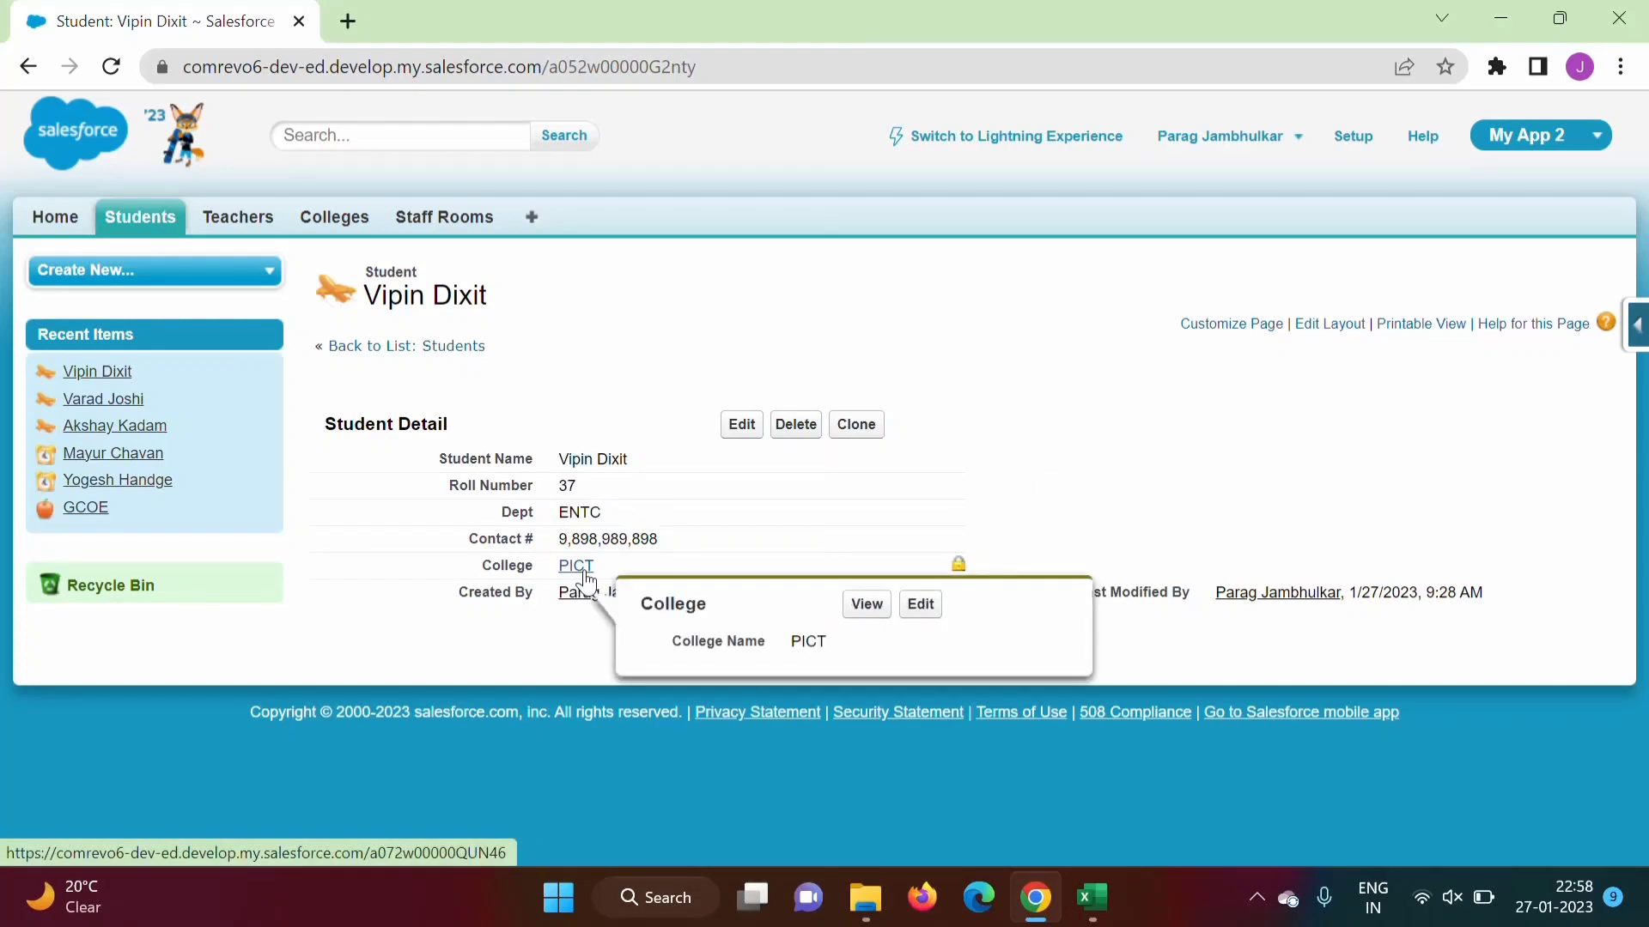
left_click(335, 225)
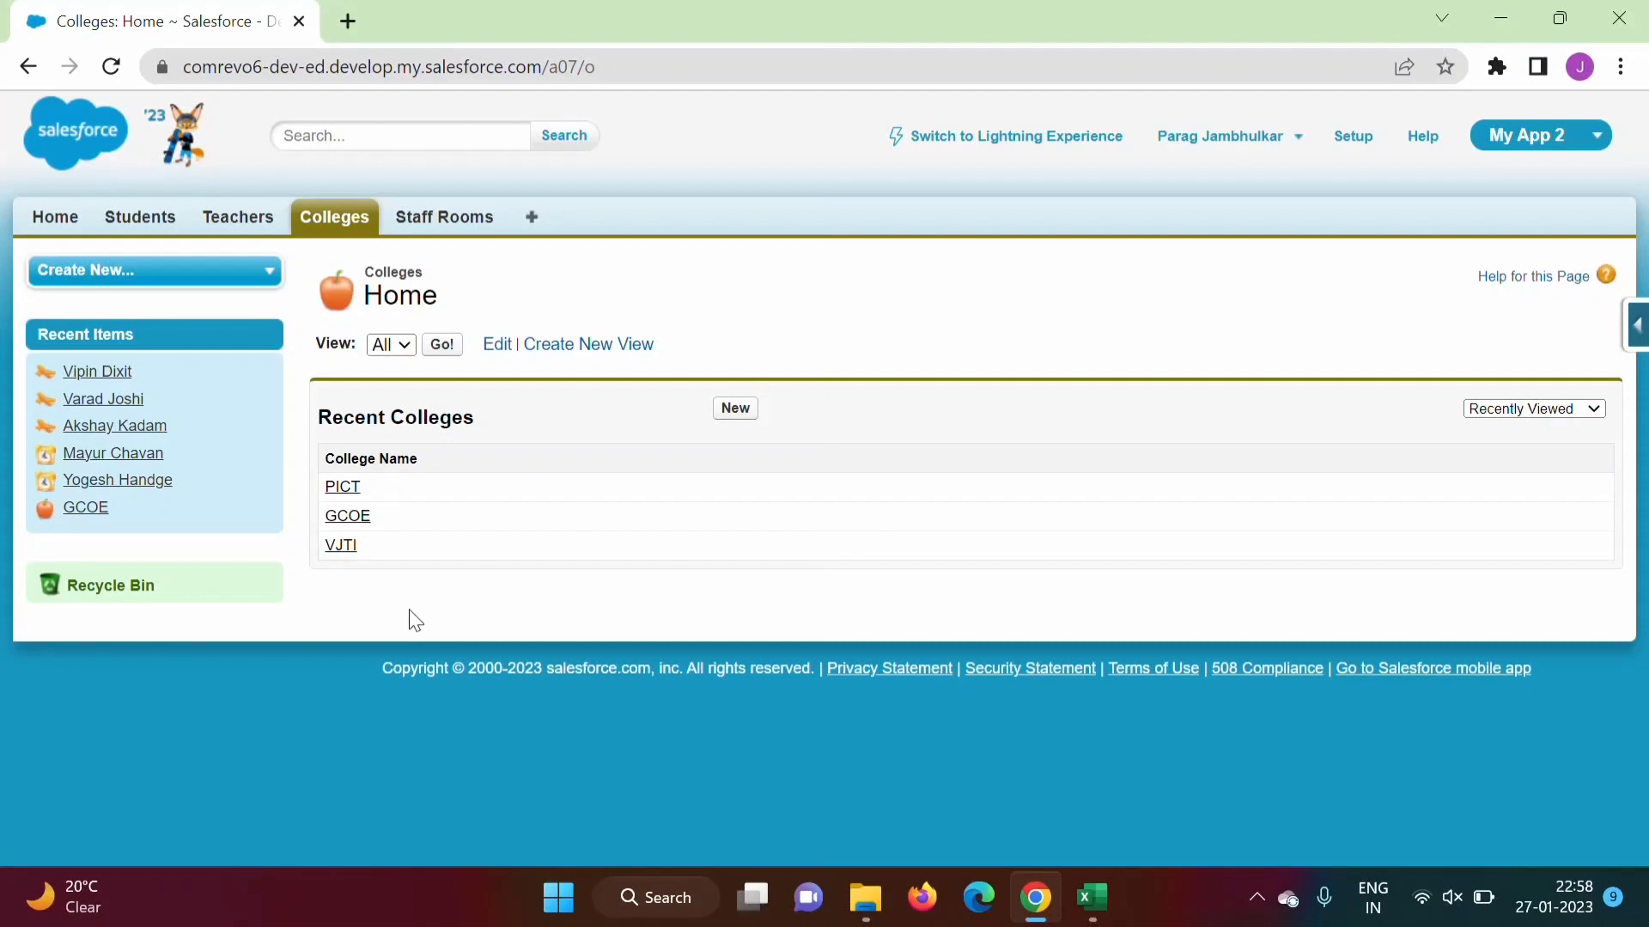
Step: Check PICT's Students related list shows its two students, then bring Excel forward
left_click(343, 496)
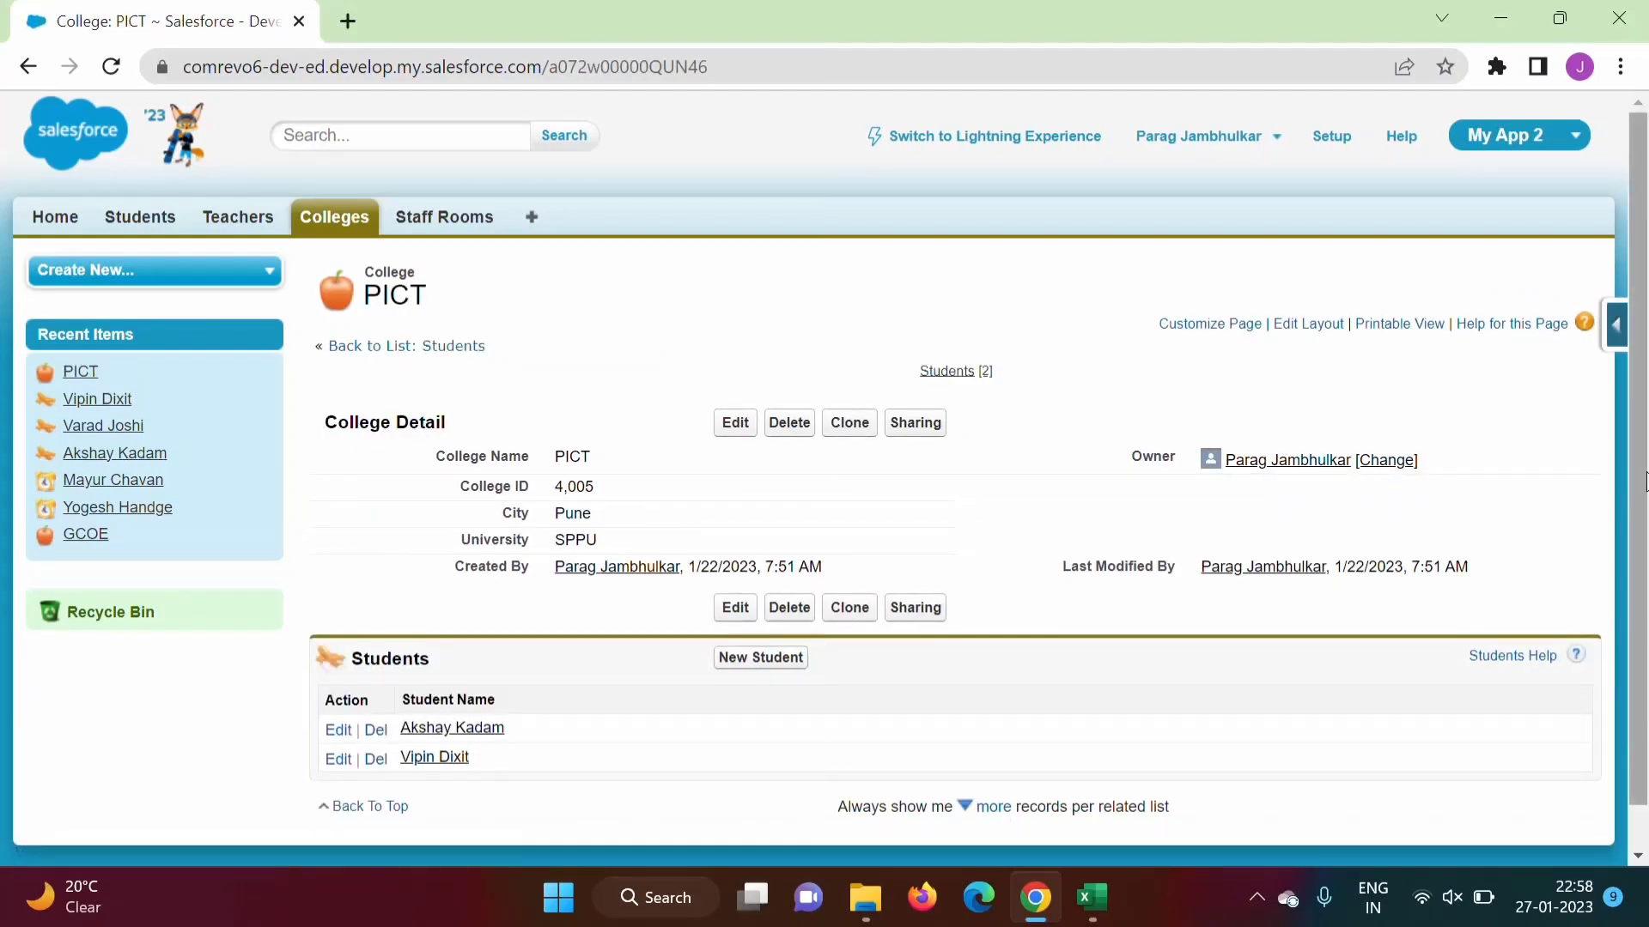
scroll(1645, 481, "down", 1)
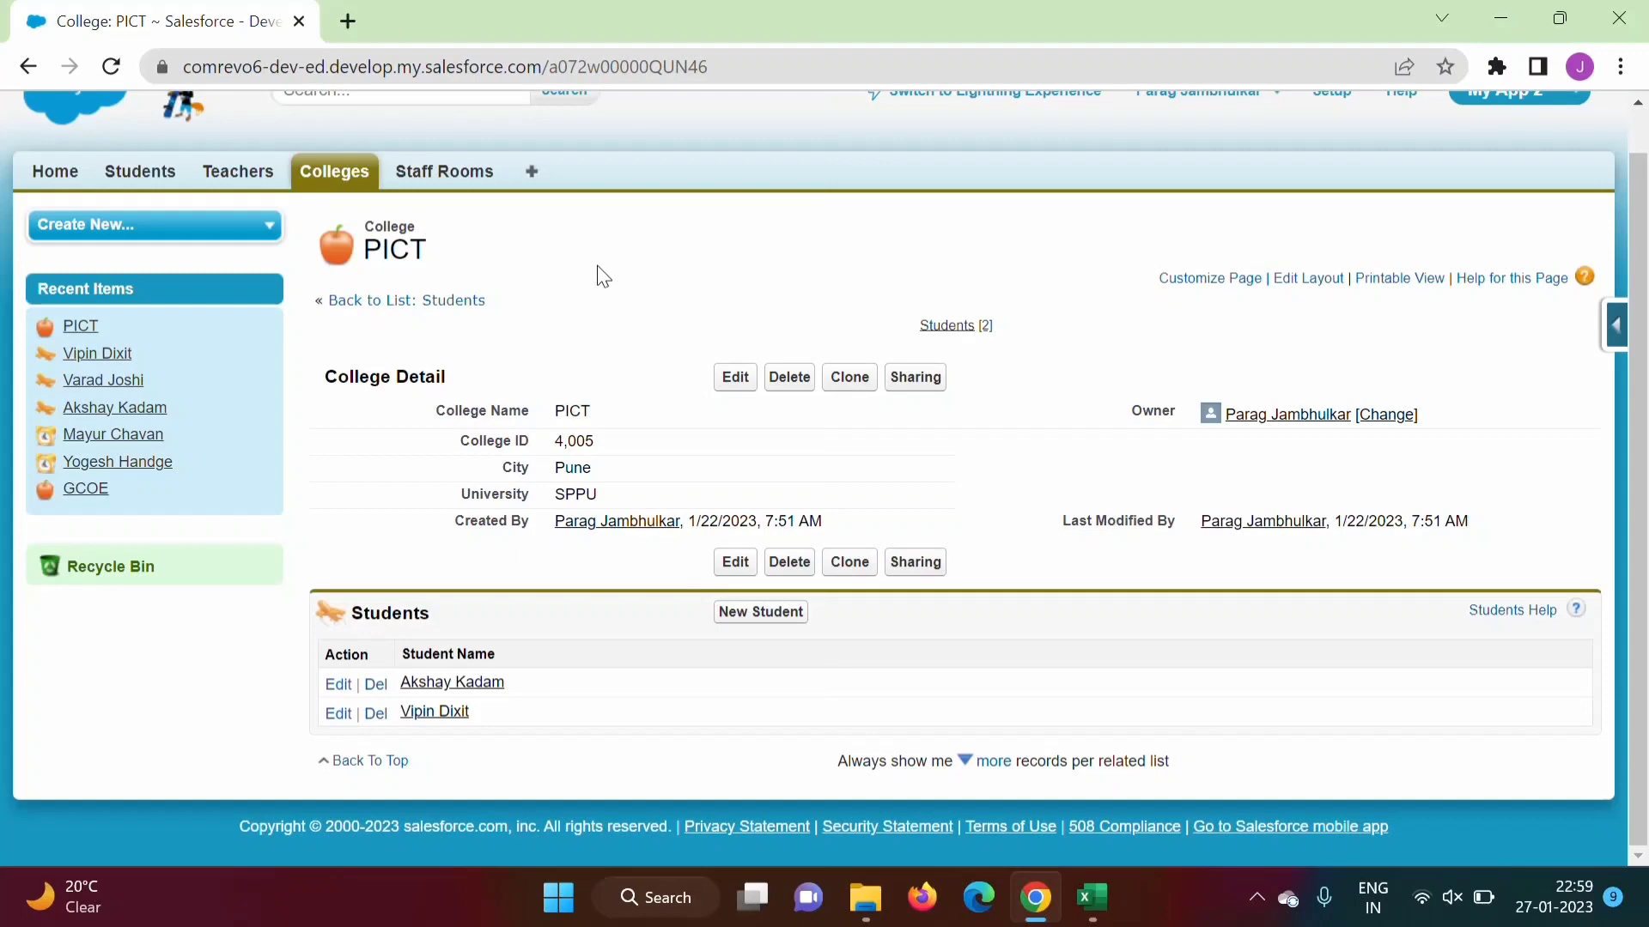
left_click(1092, 897)
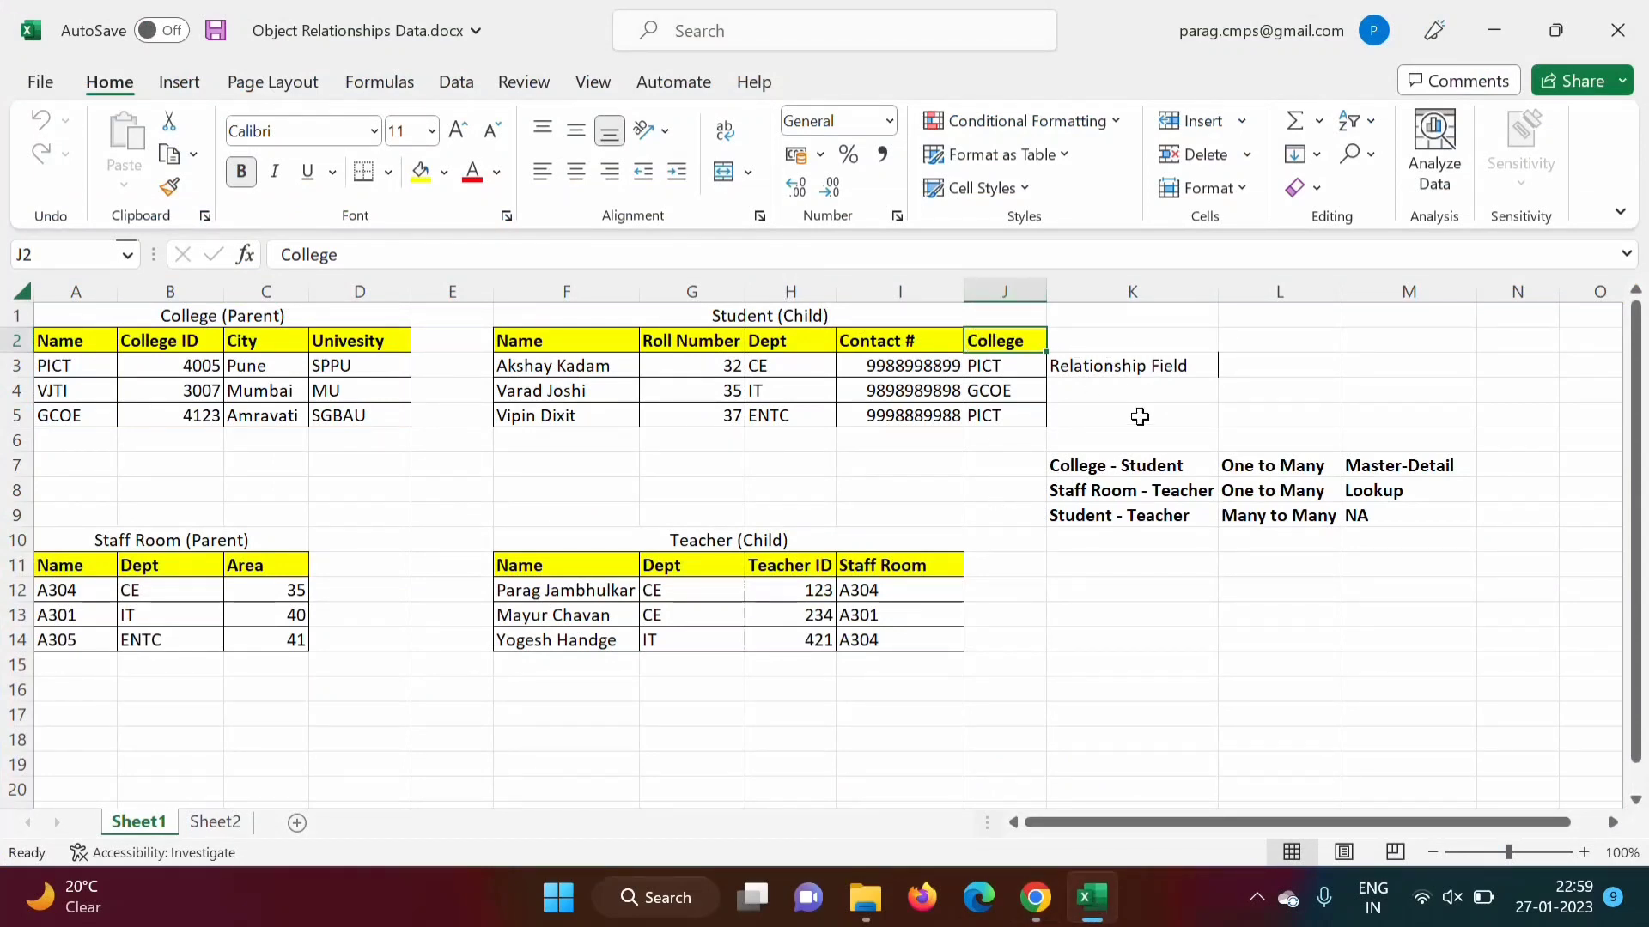
Step: Select cell K3 with the Relationship Field note in the Excel sheet
left_click(1099, 369)
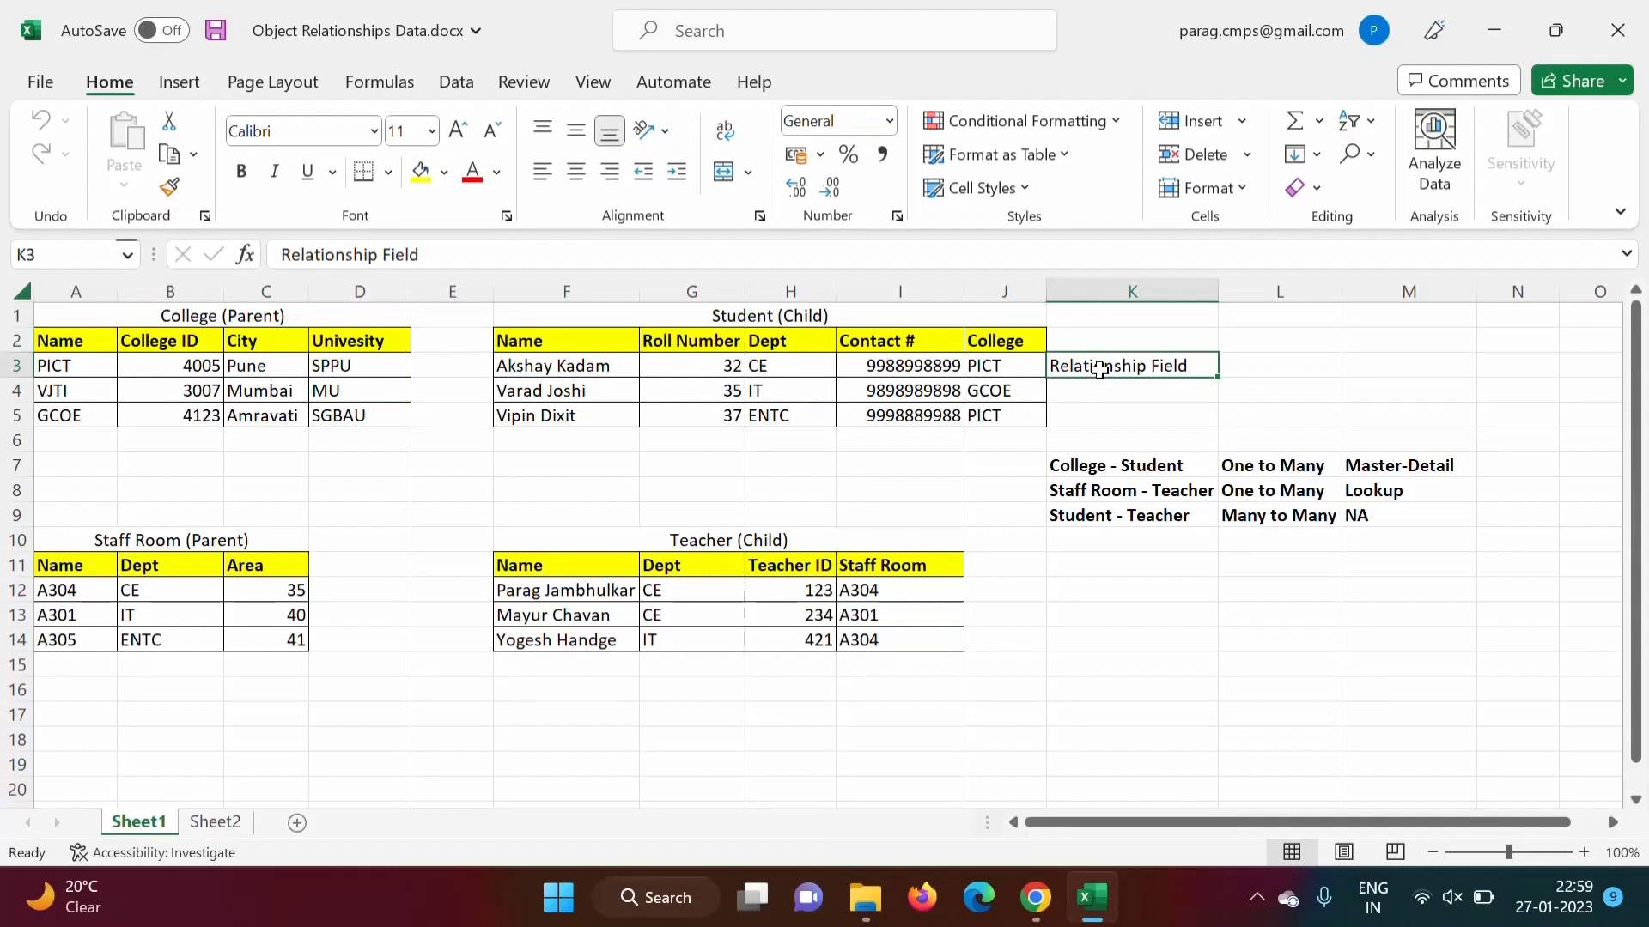
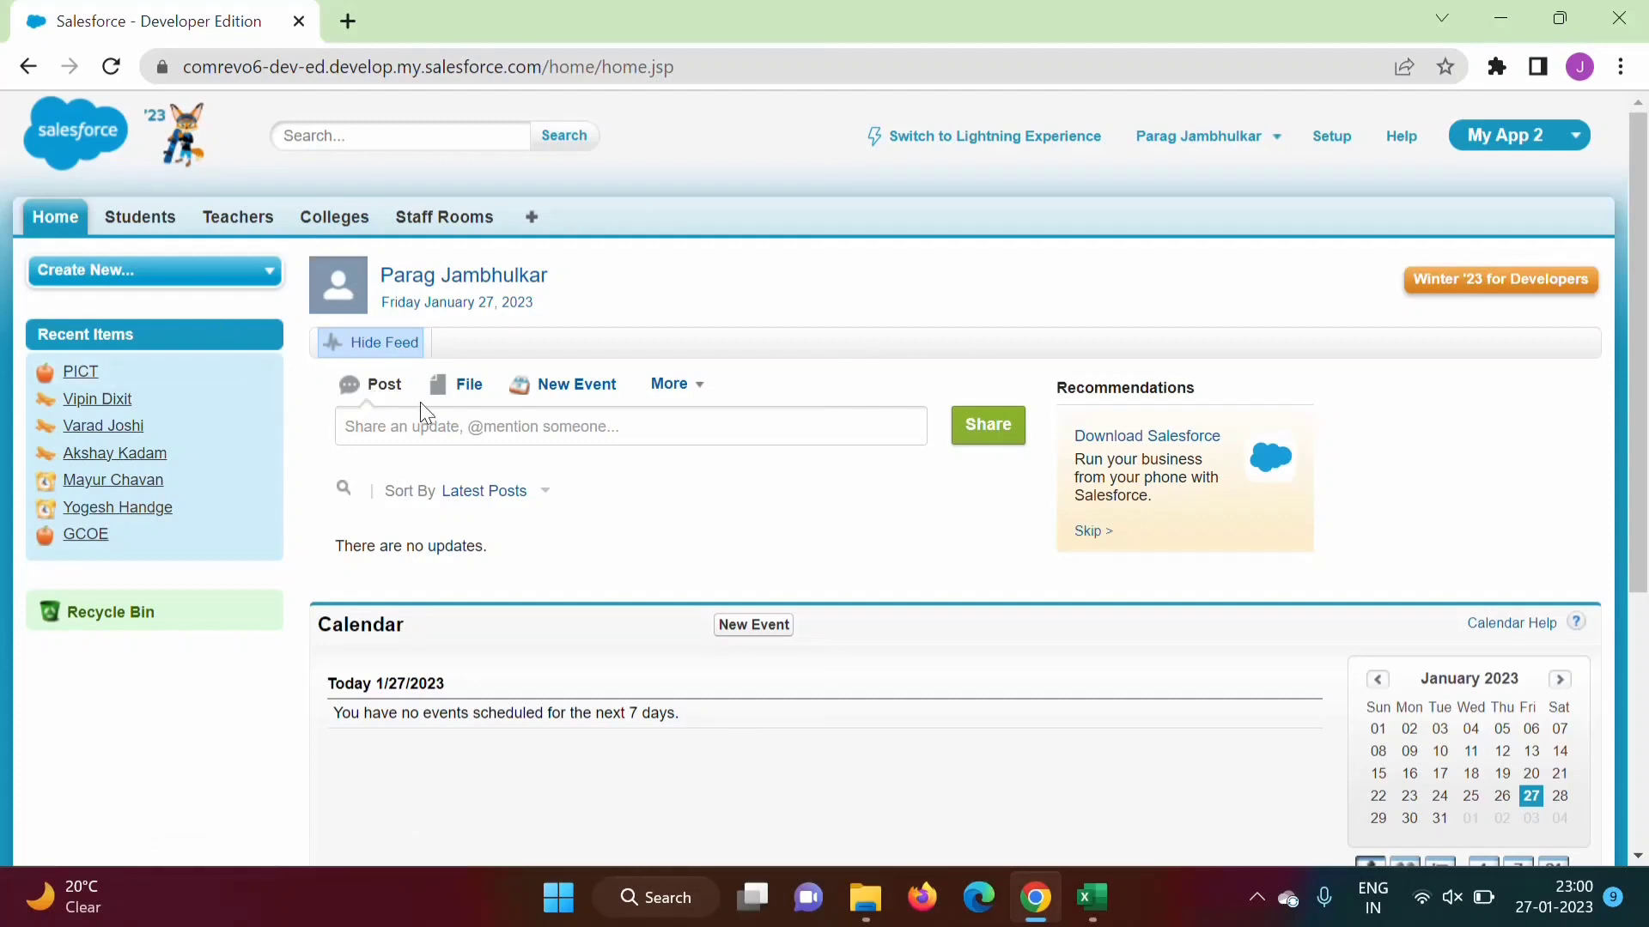
Step: Bring up the relationship-planning Excel workbook from the taskbar
left_click(1091, 897)
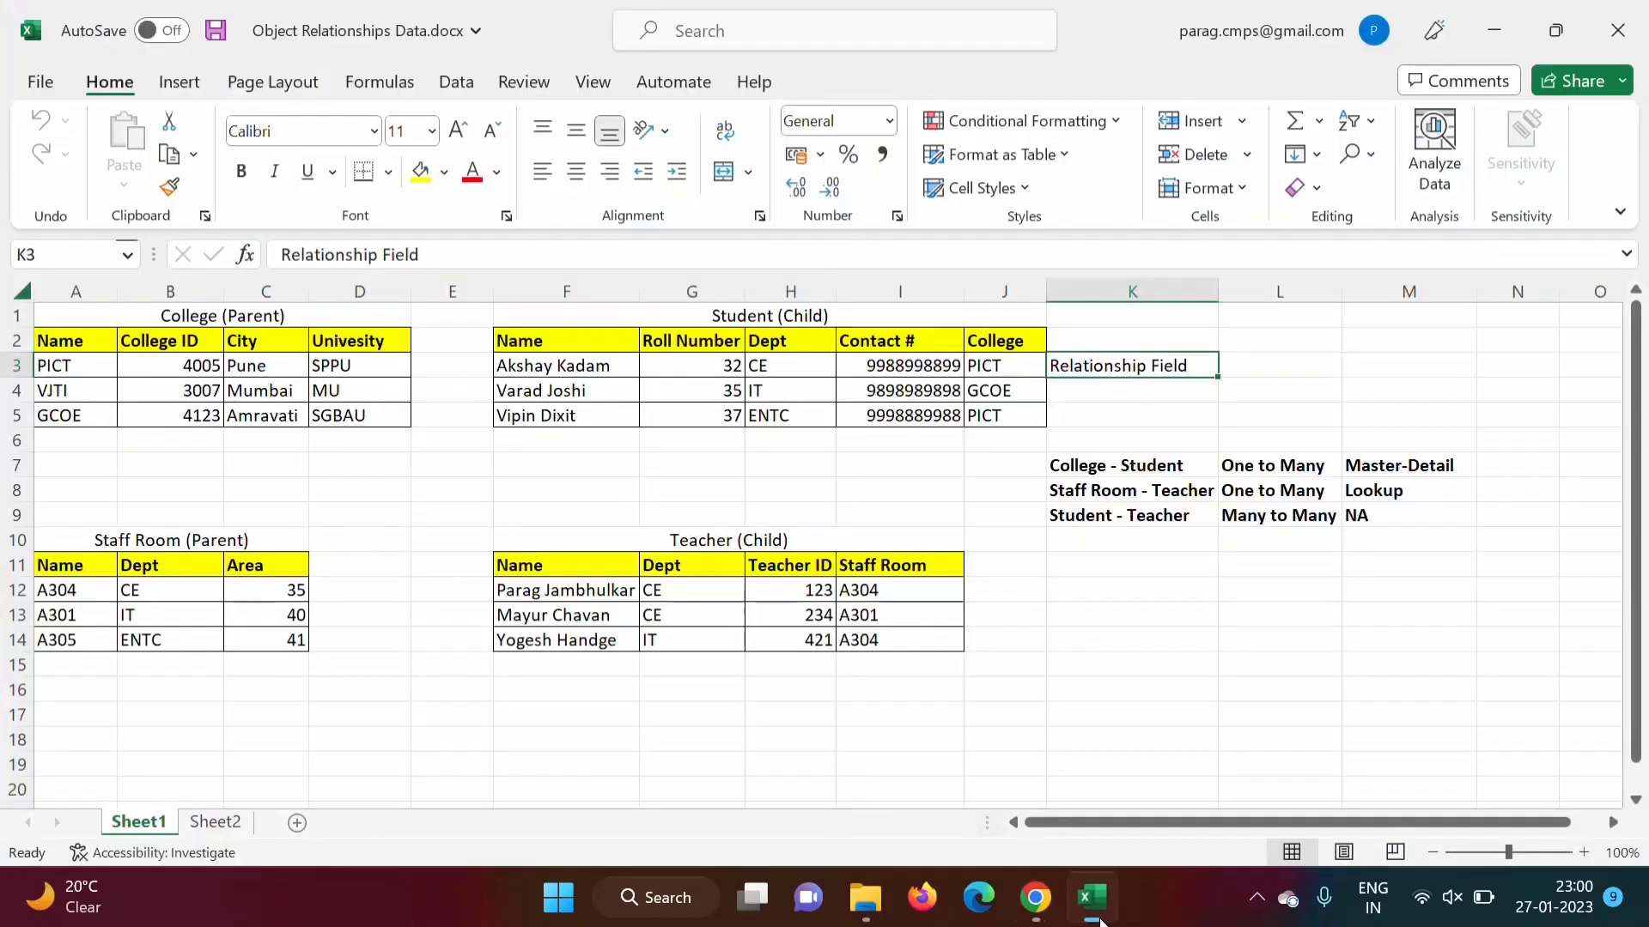
Step: Review the Staff Room (parent) and Teacher (child) tables and their One to Many Lookup pairing
left_click(143, 546)
left_click(643, 603)
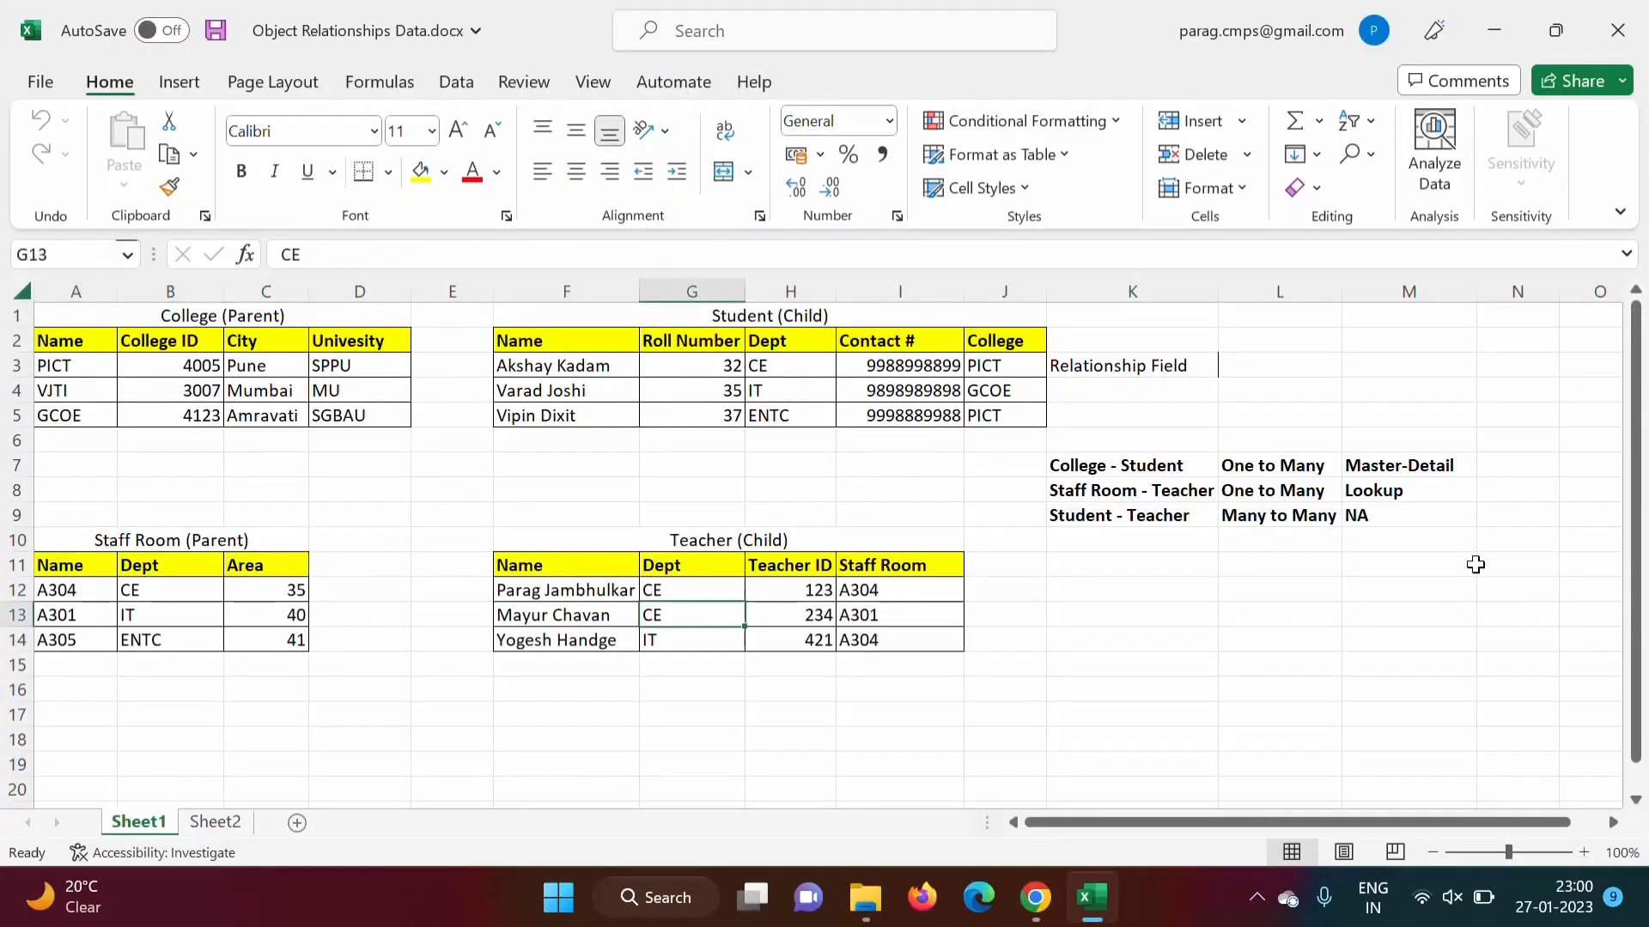
left_click_drag(1254, 494, 1385, 499)
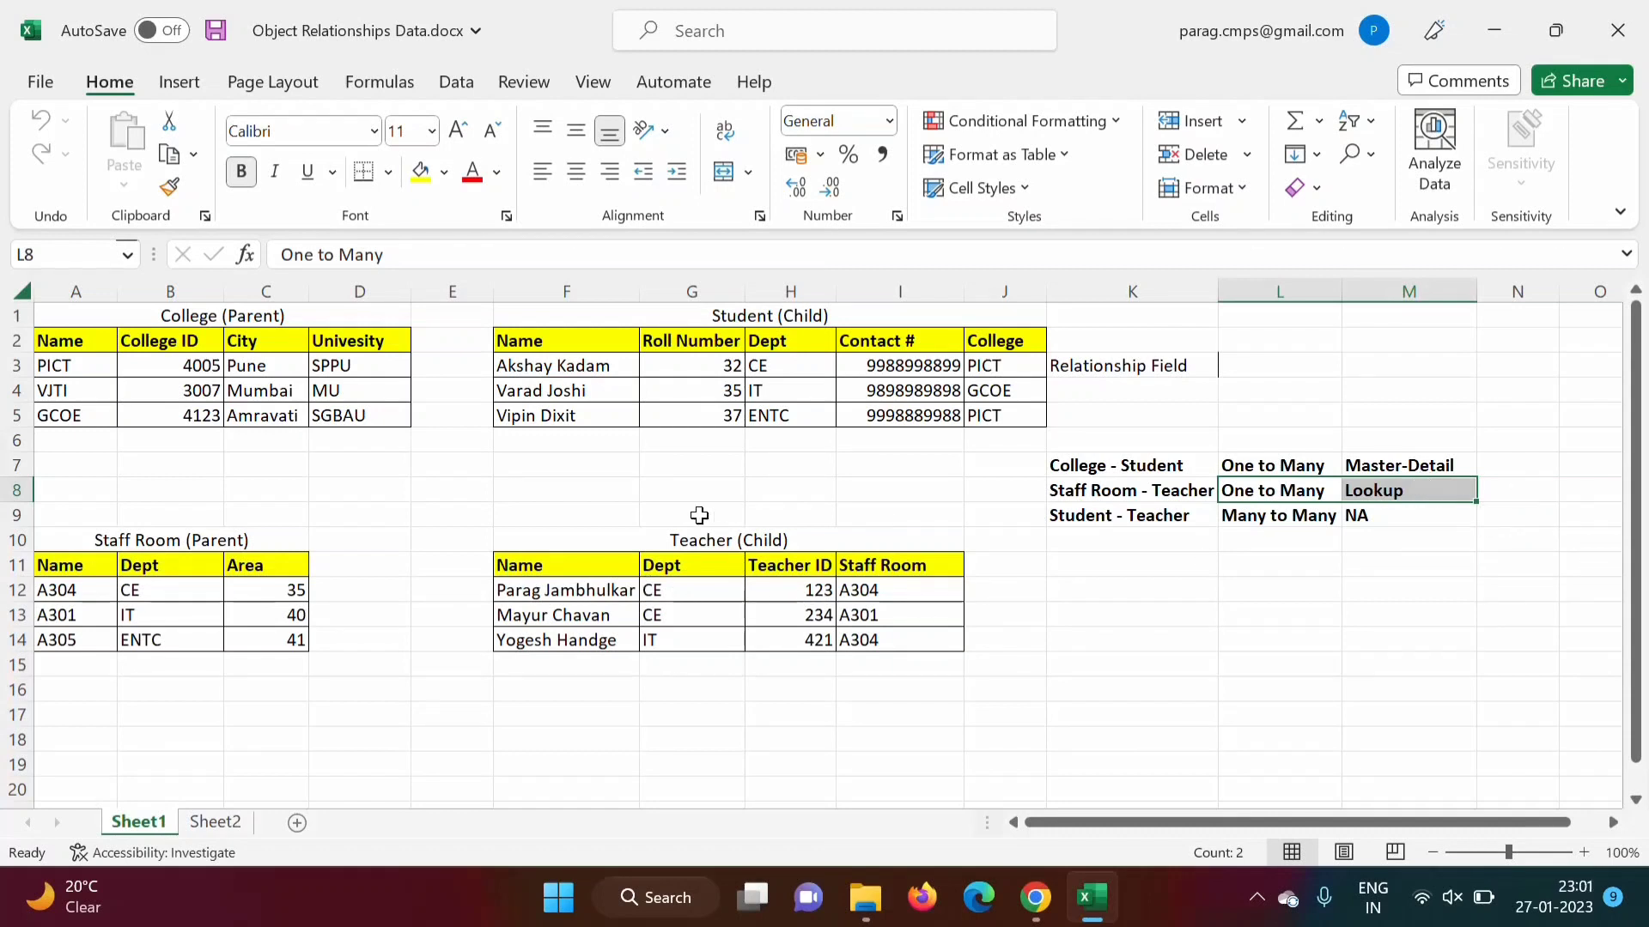
left_click(657, 603)
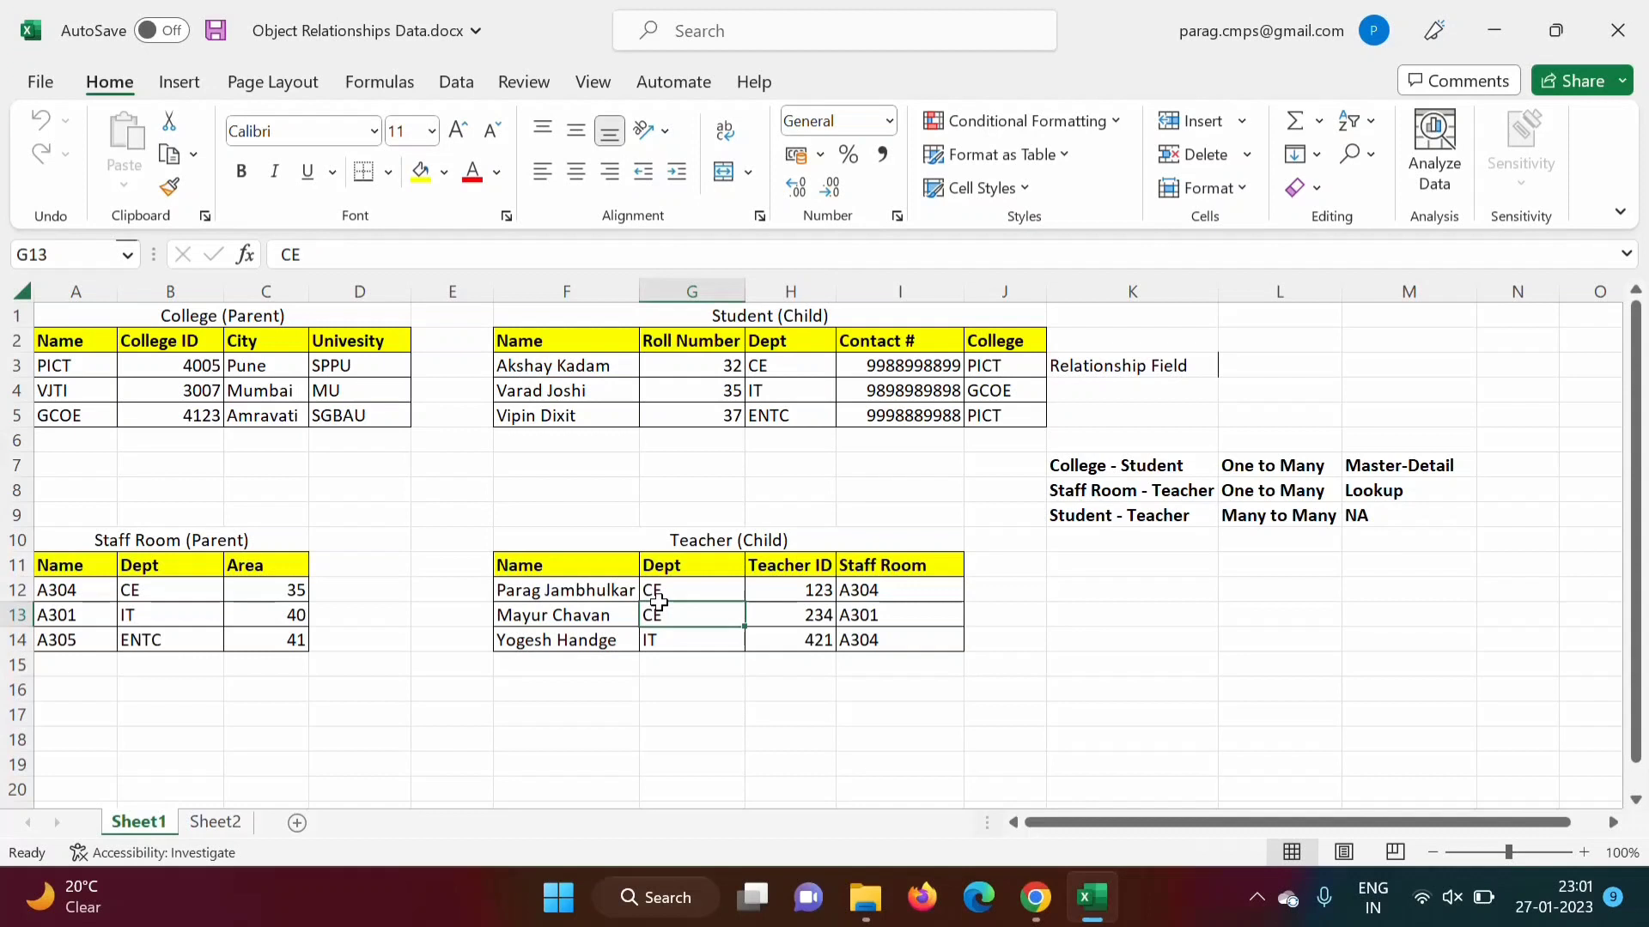
left_click(104, 558)
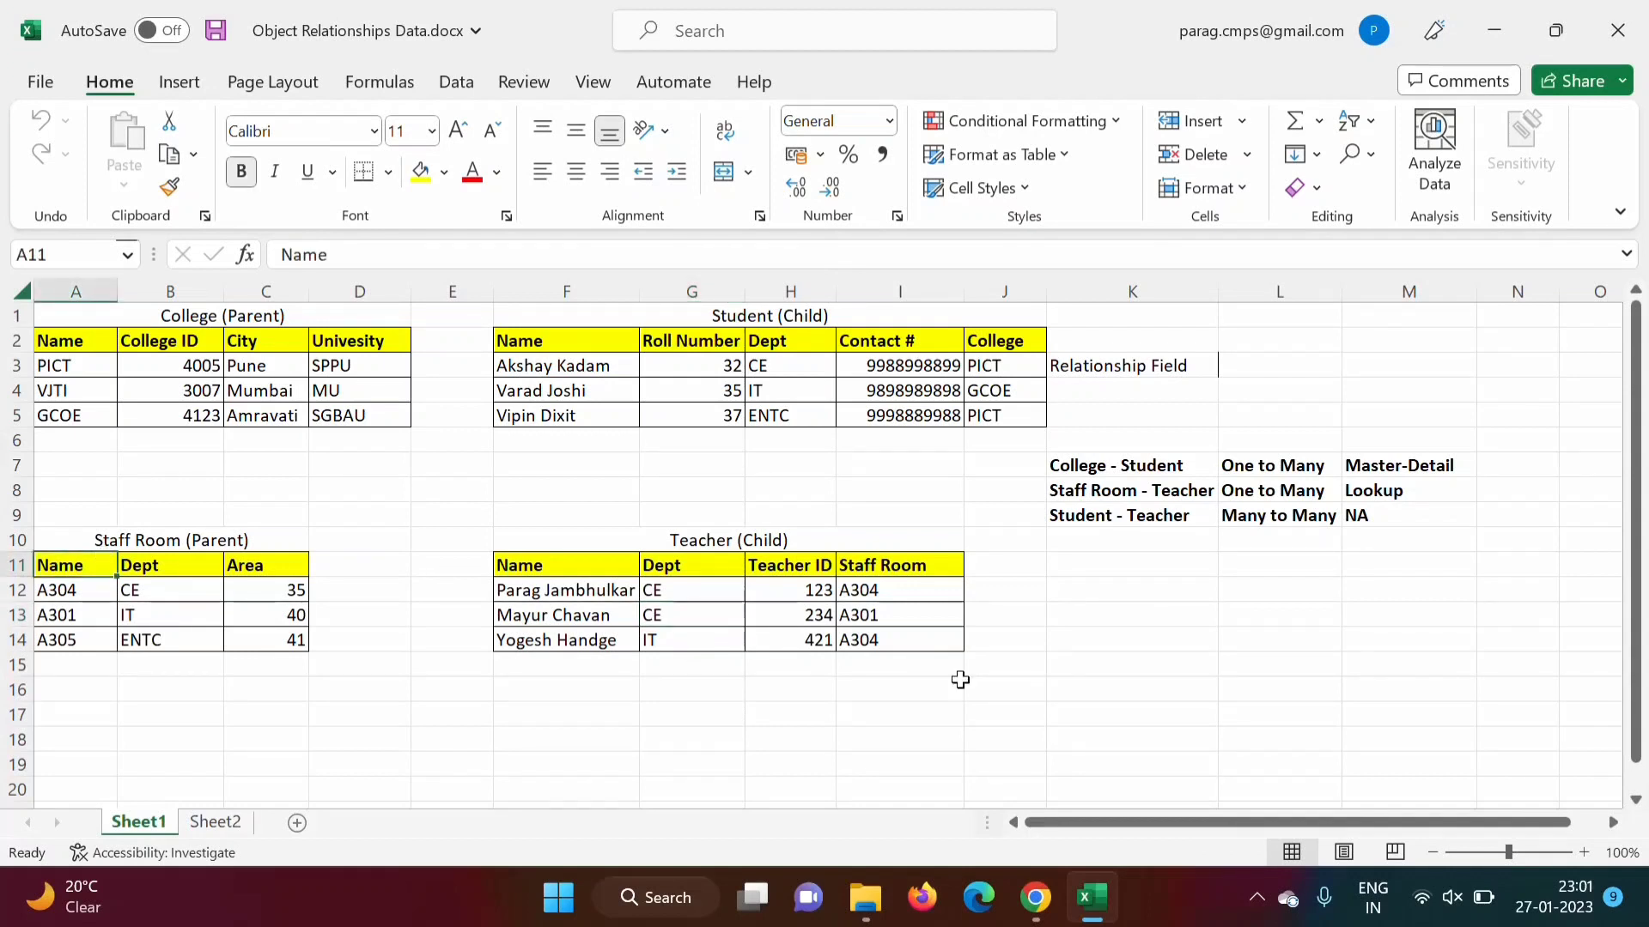
left_click(712, 539)
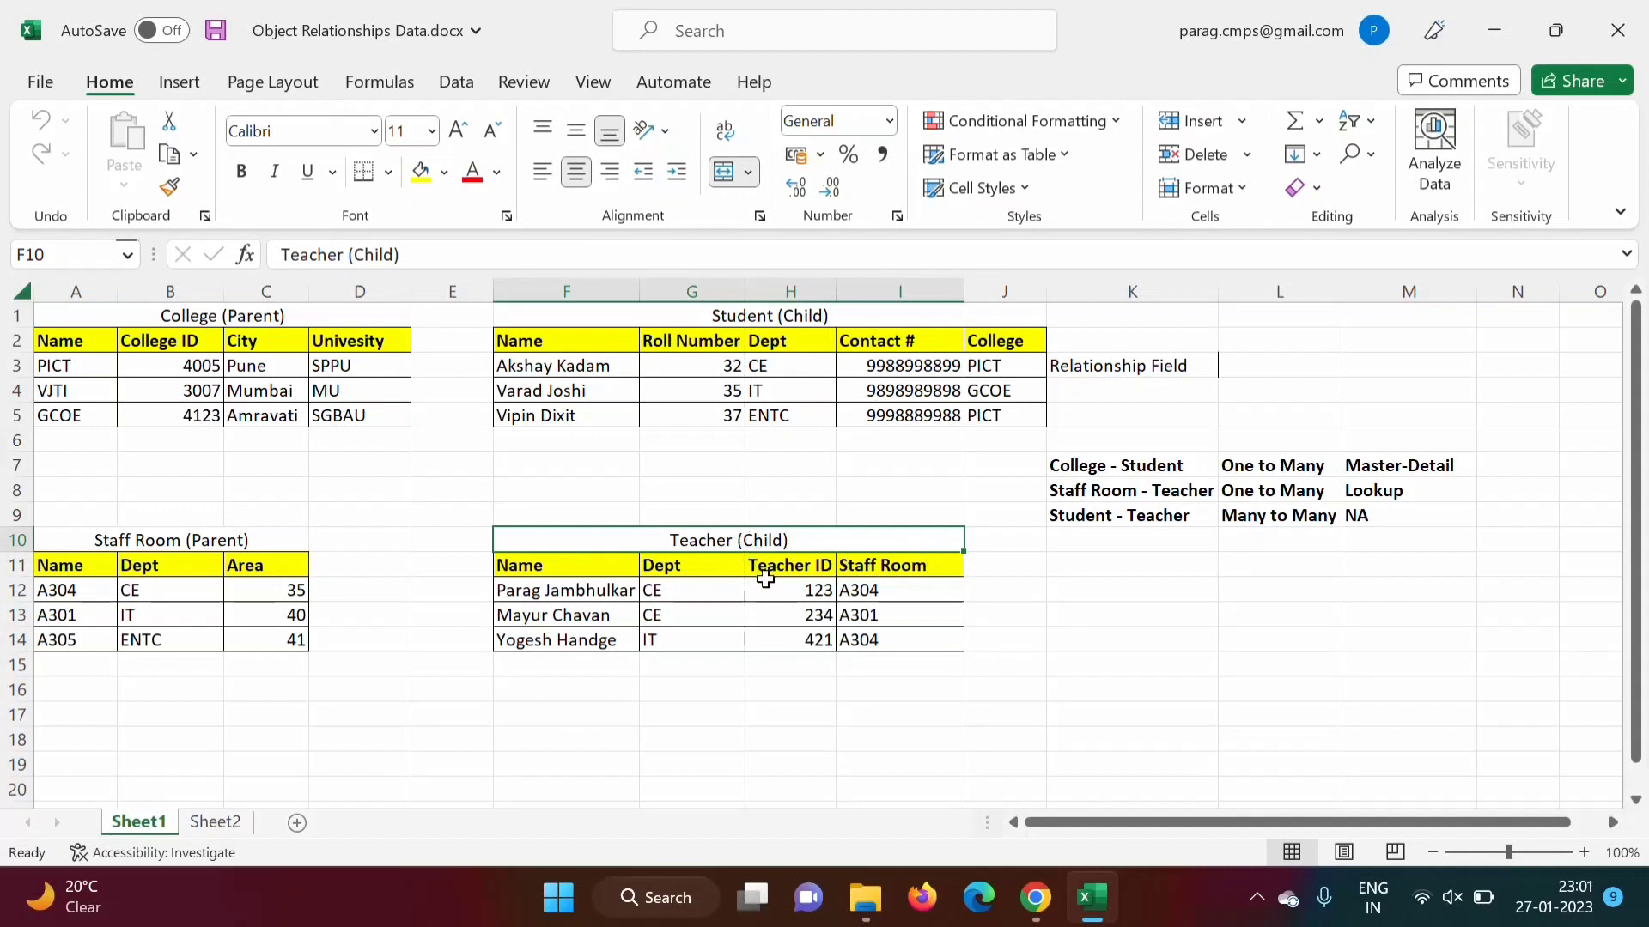
left_click(927, 569)
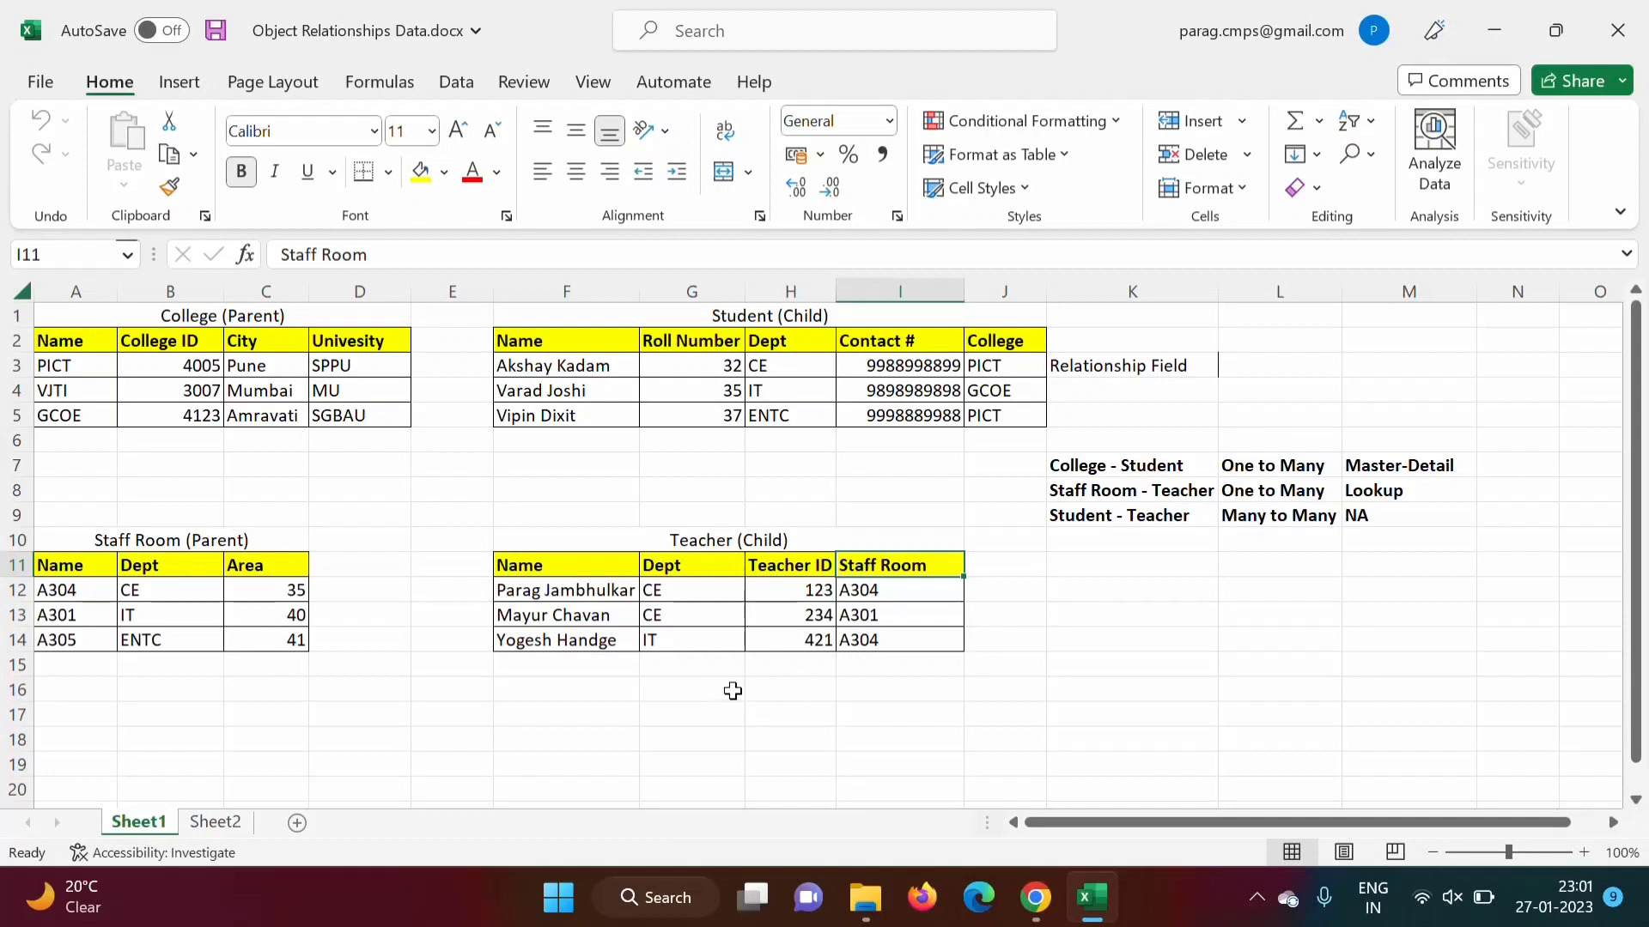
left_click(705, 544)
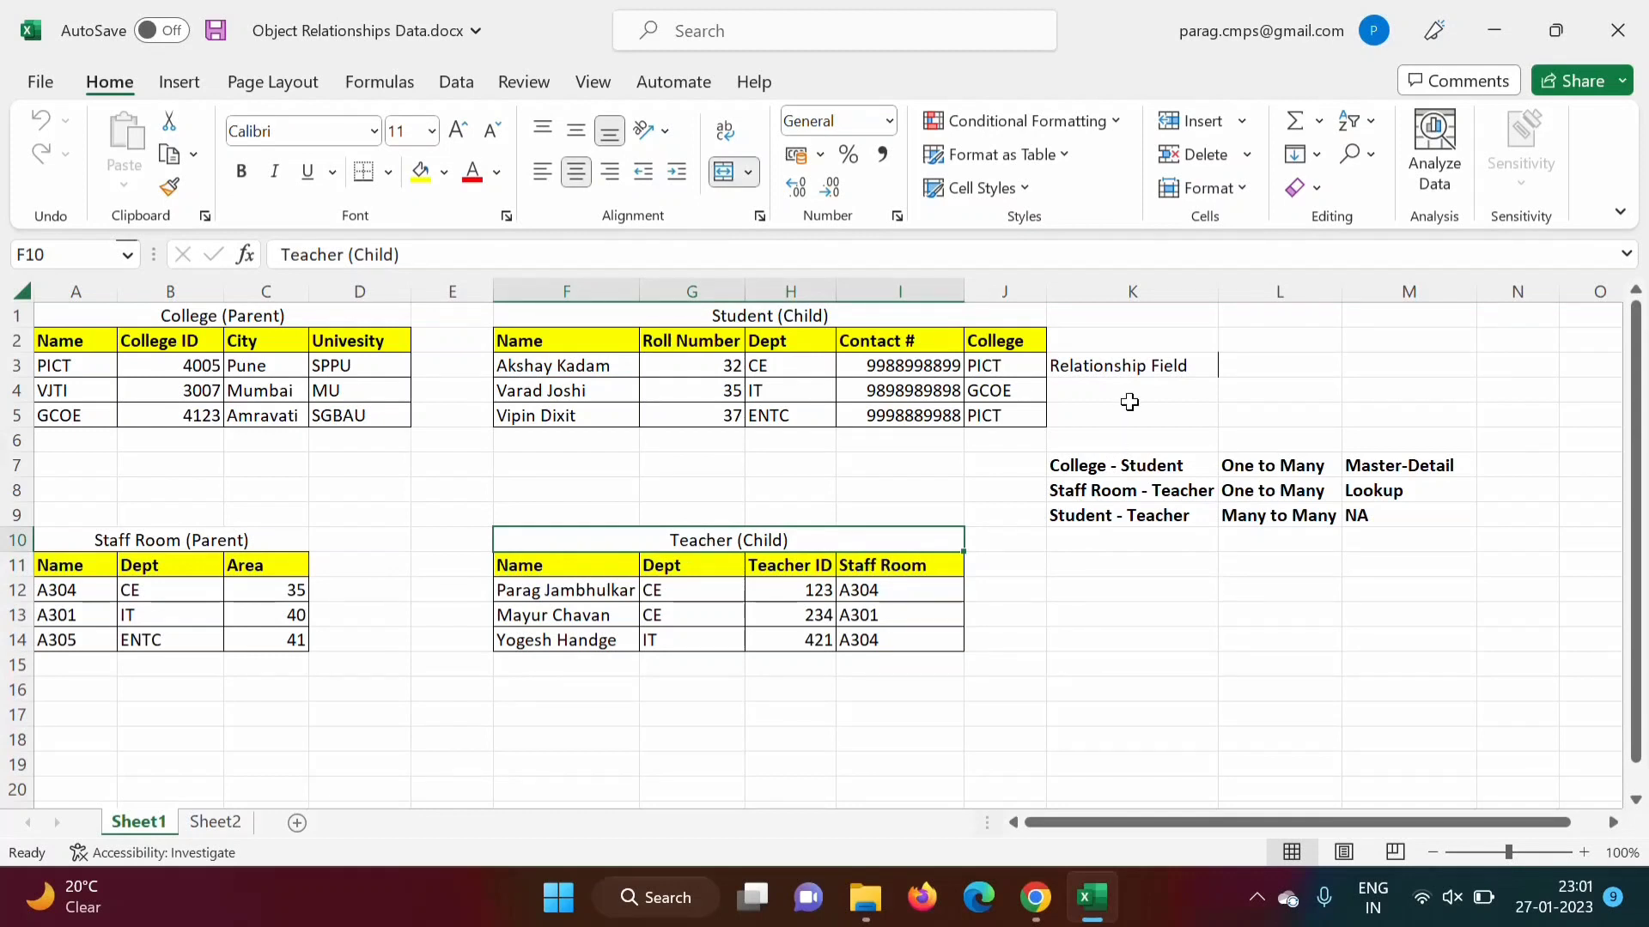
left_click(916, 563)
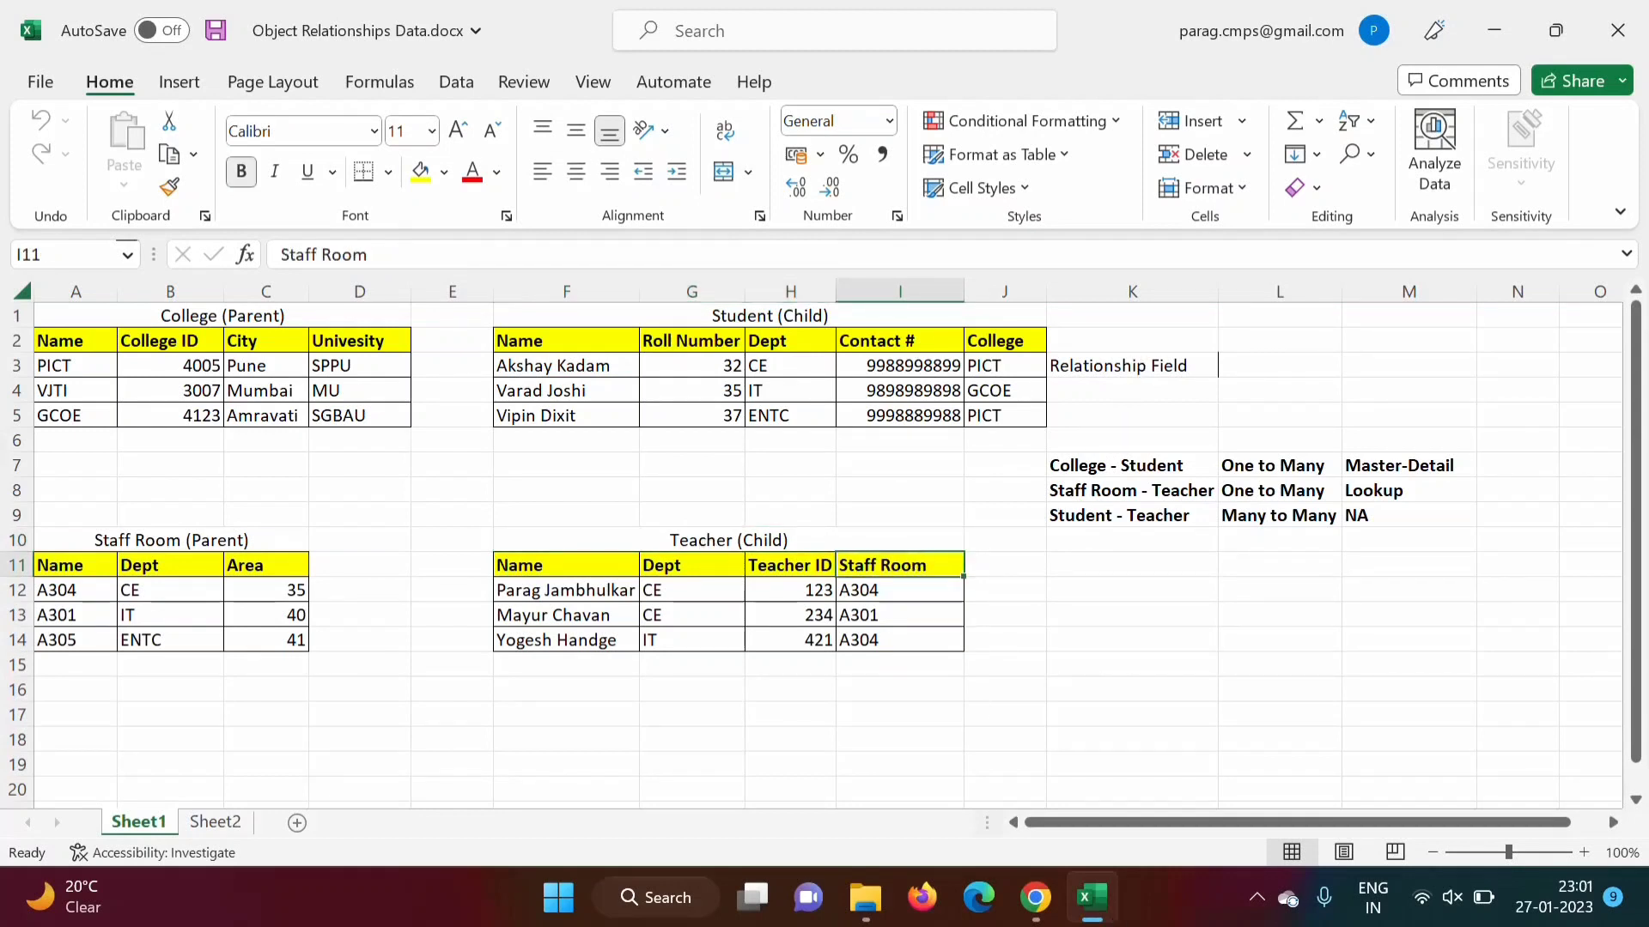
Step: Return to Salesforce and reach the Objects list in Setup via Quick Find 'obje'
mouse_move(1035, 897)
left_click(1030, 738)
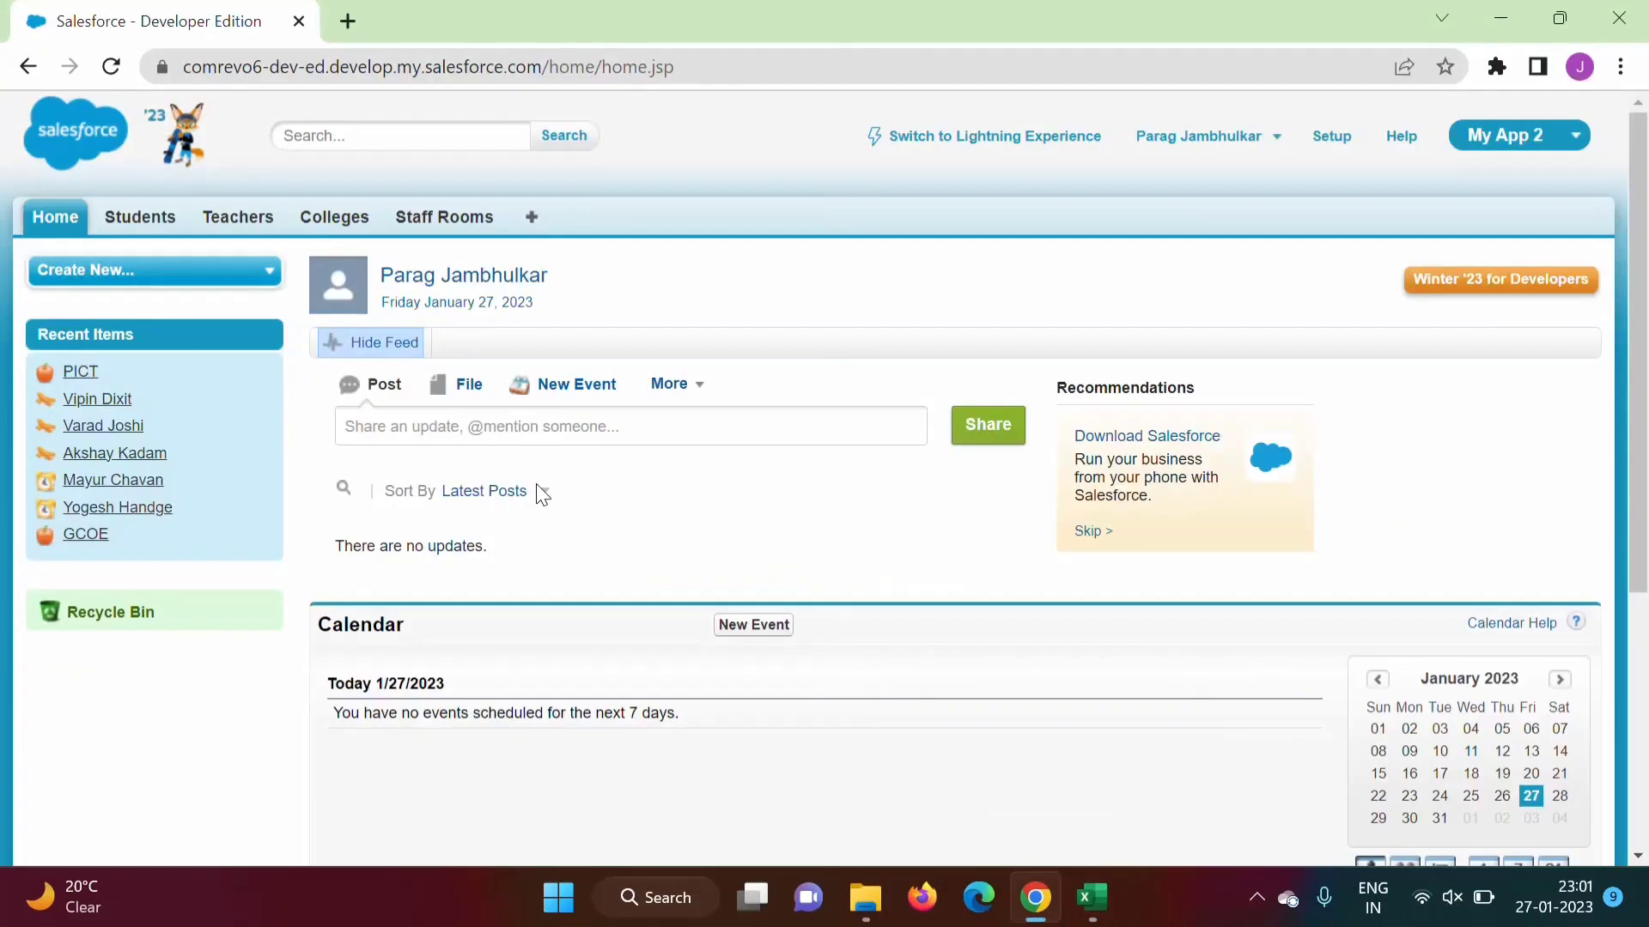
left_click(1329, 146)
left_click(101, 438)
type("ob")
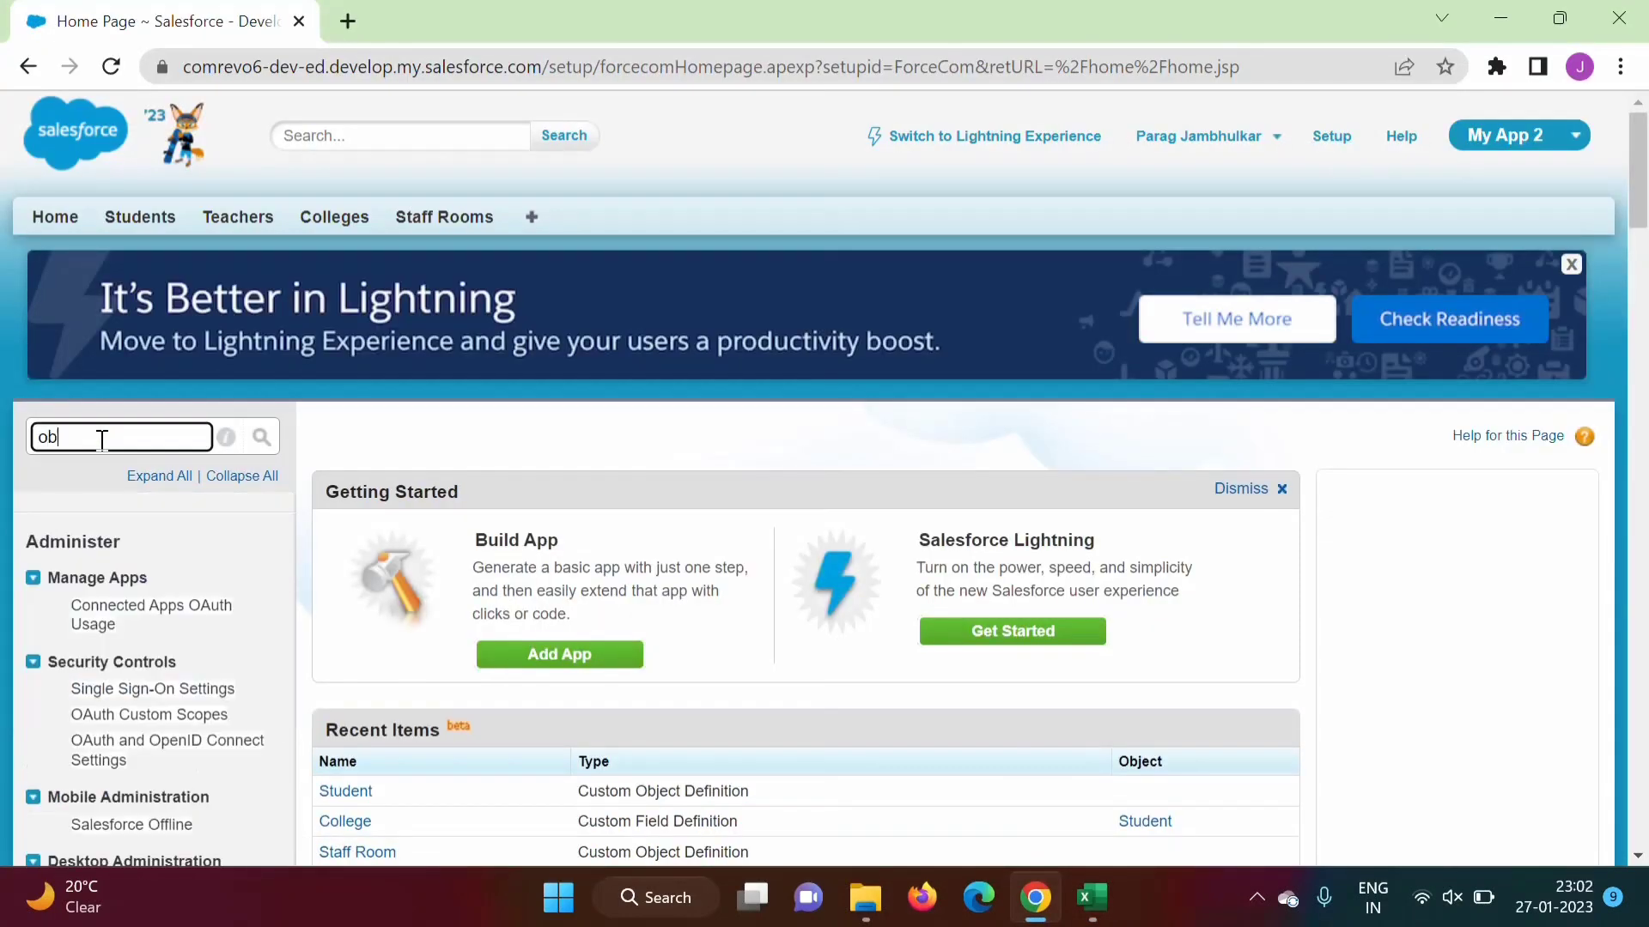
type("jects")
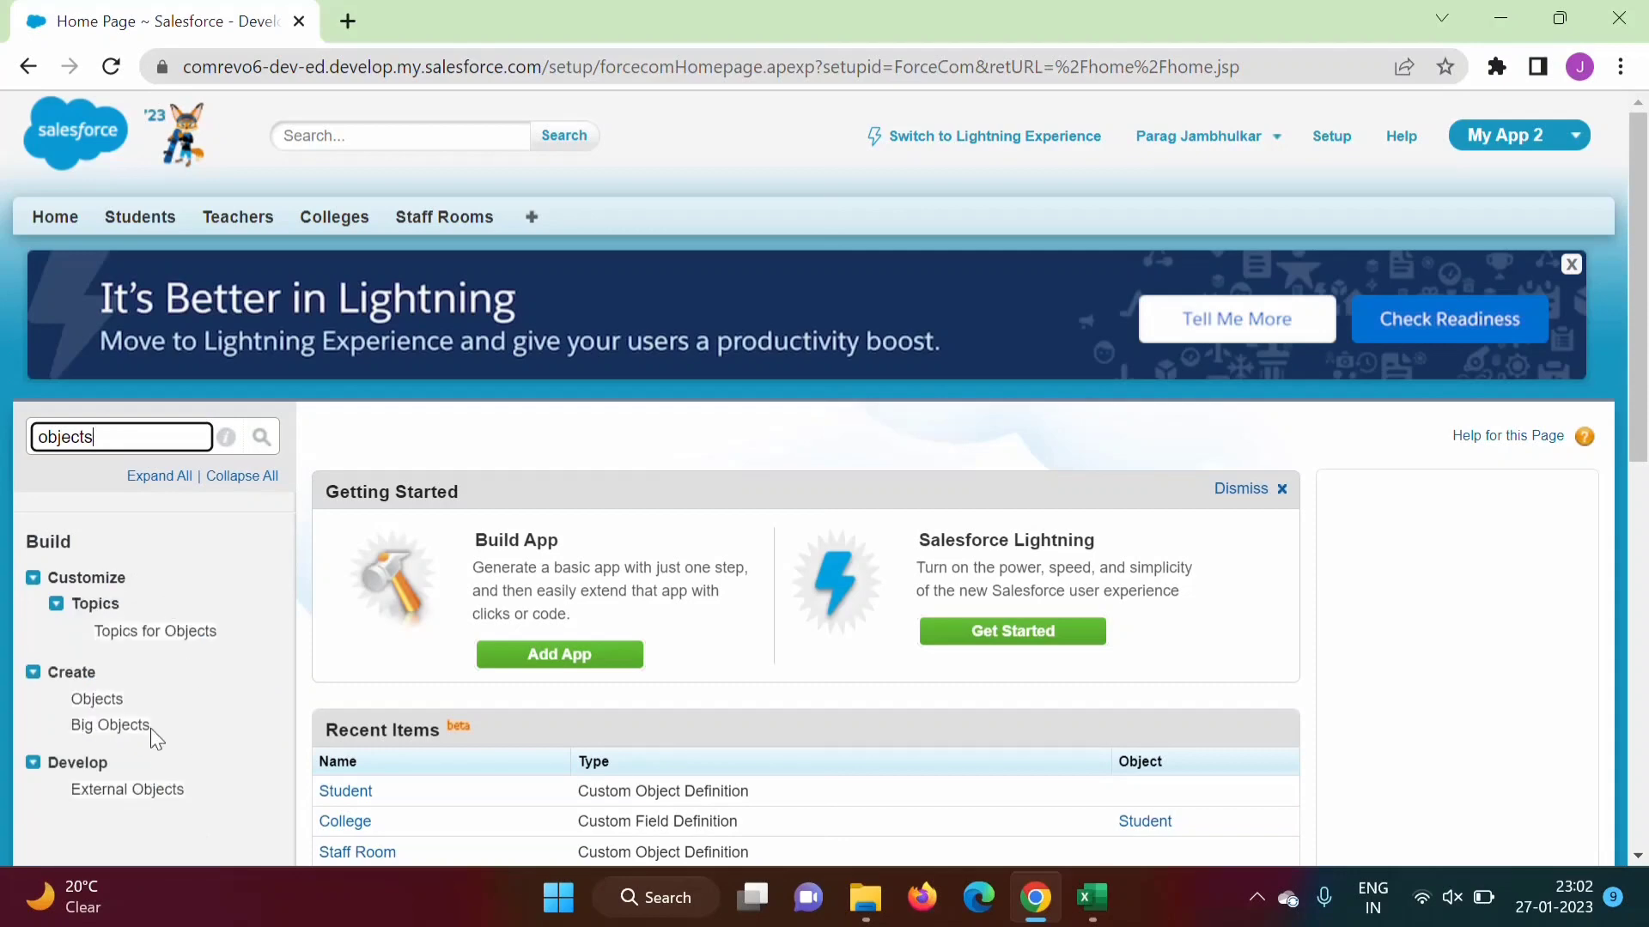
left_click(104, 700)
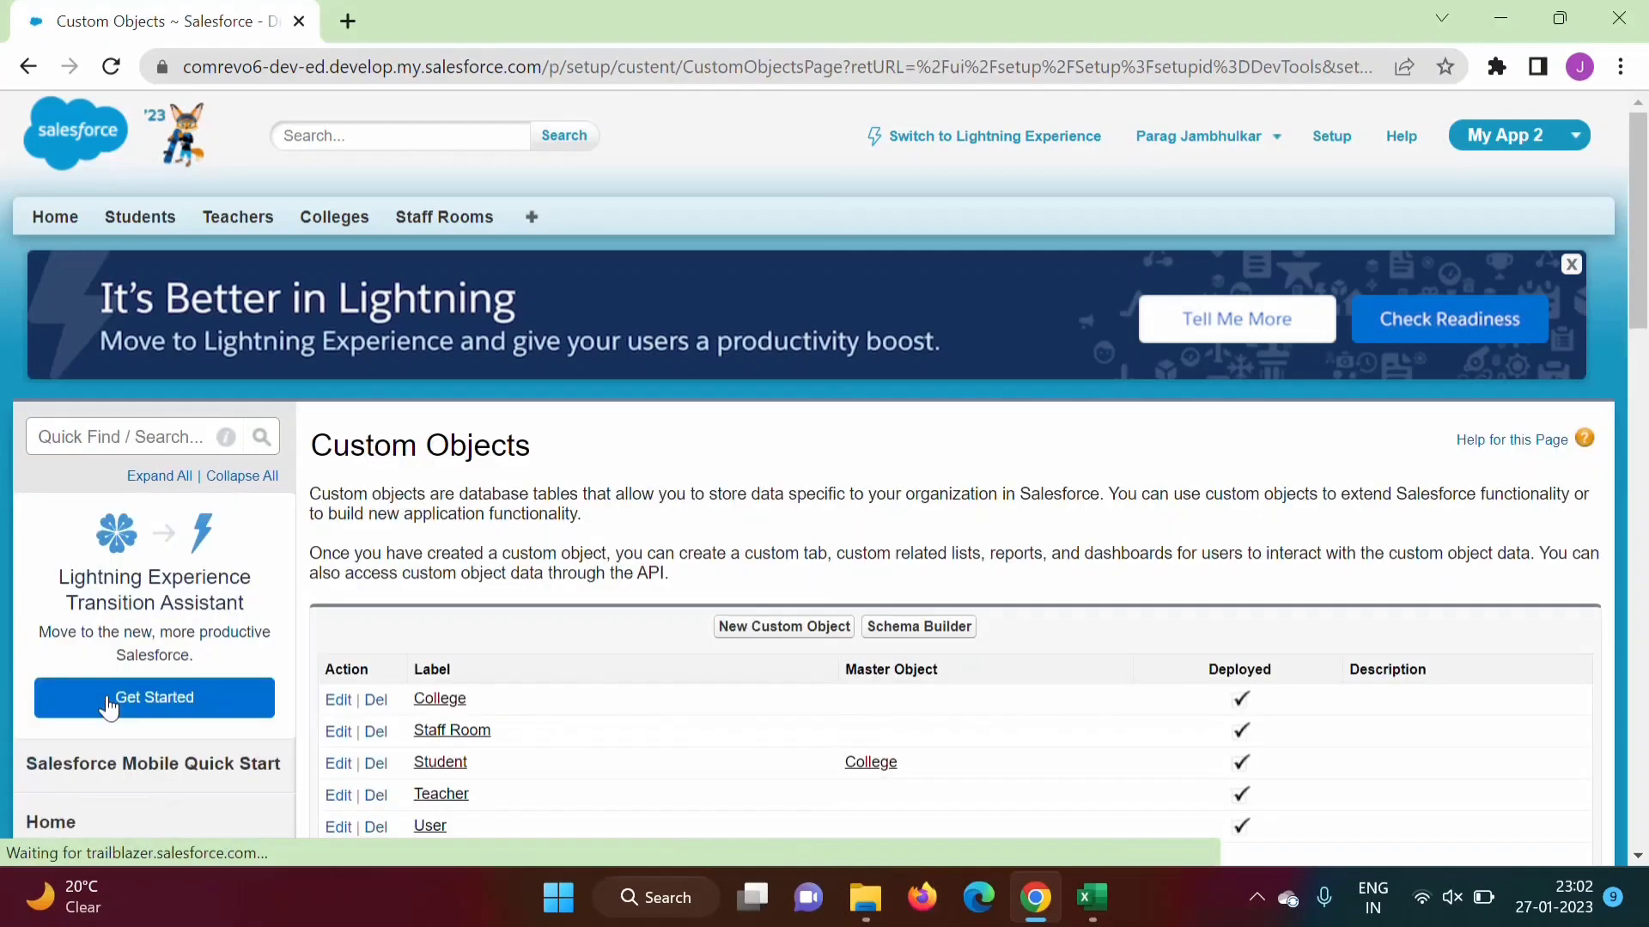
Step: Show the Teacher object's definition down to its Custom Fields & Relationships section
left_click(445, 796)
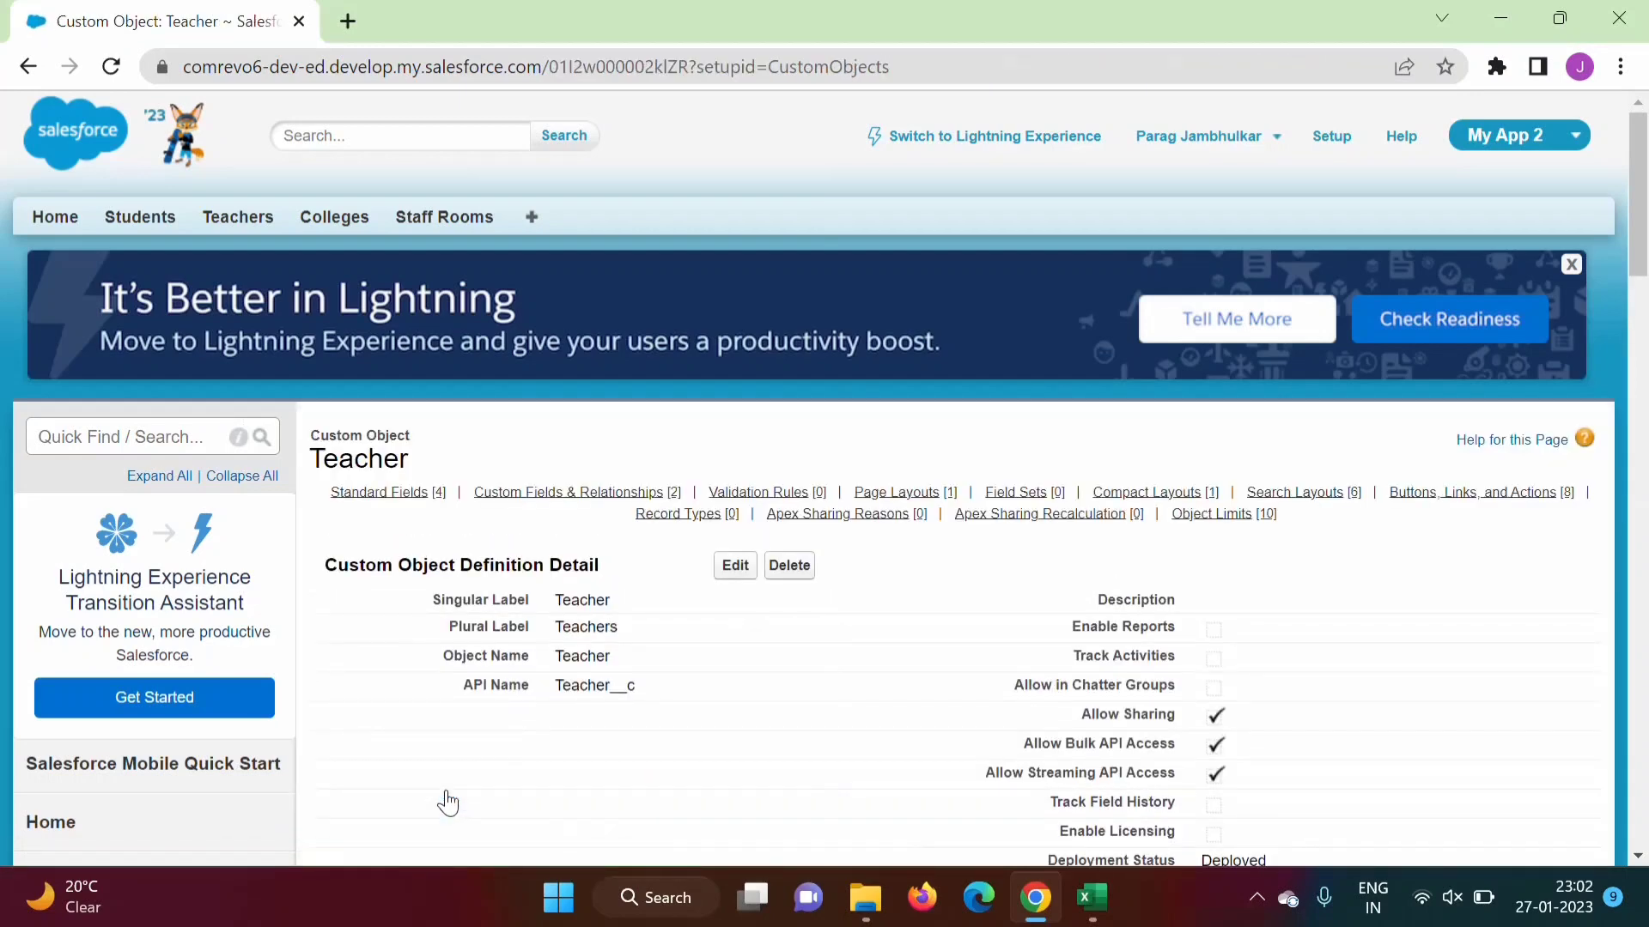
scroll(442, 798, "down", 3)
left_click_drag(413, 302, 526, 309)
left_click_drag(316, 195, 425, 208)
left_click_drag(1640, 314, 1639, 429)
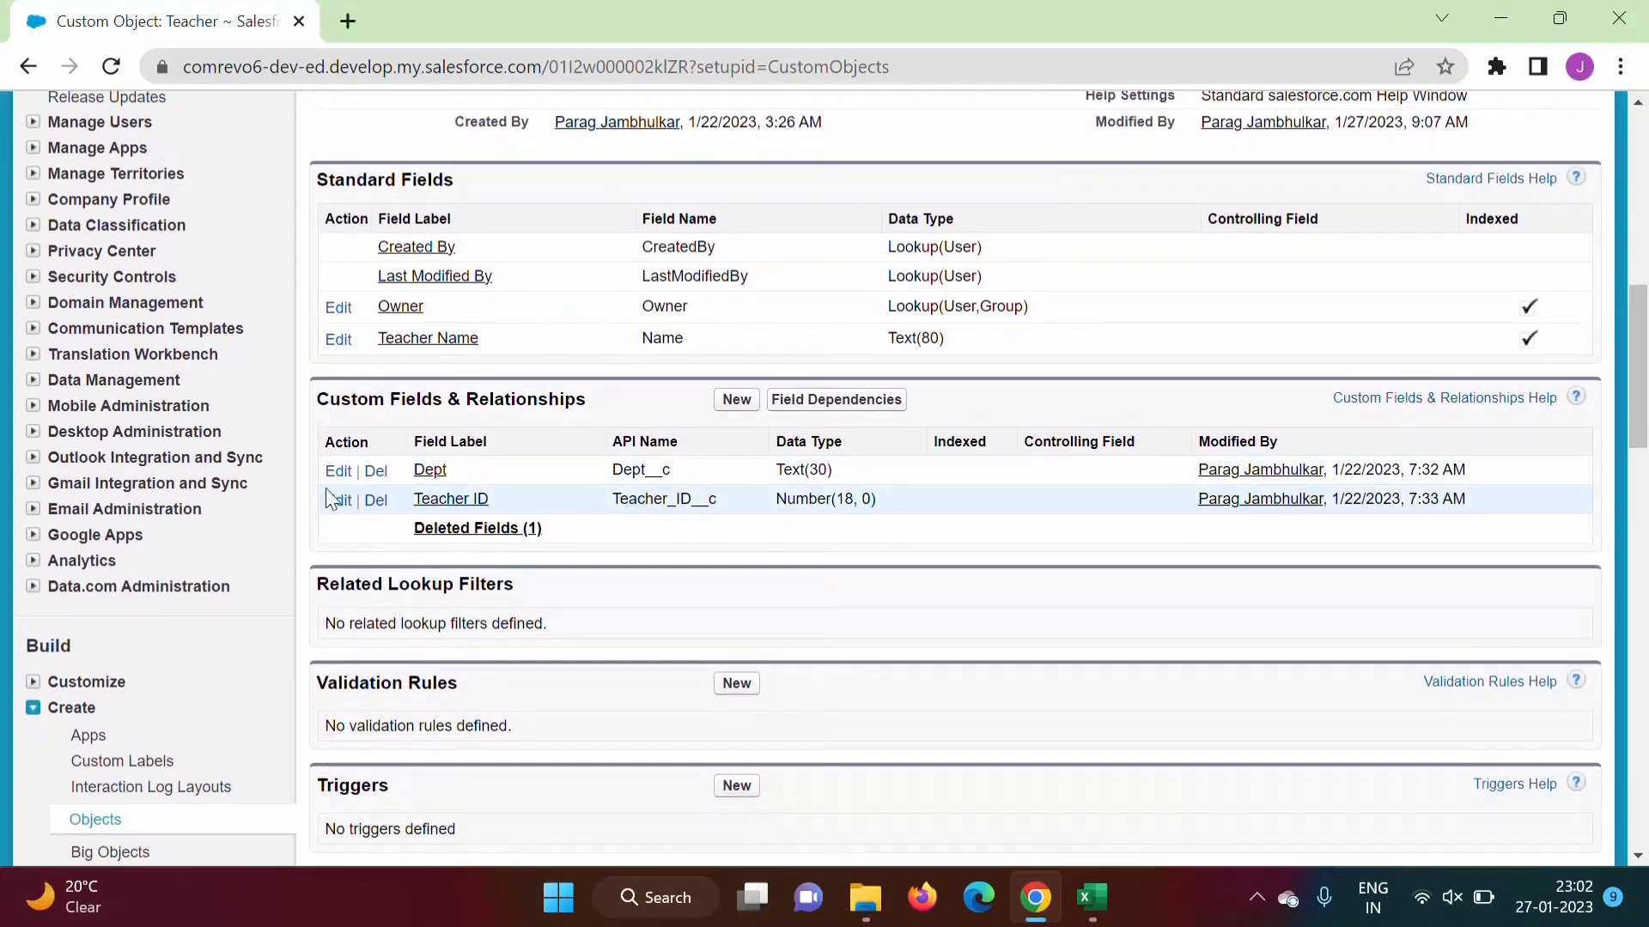
left_click_drag(316, 400, 601, 411)
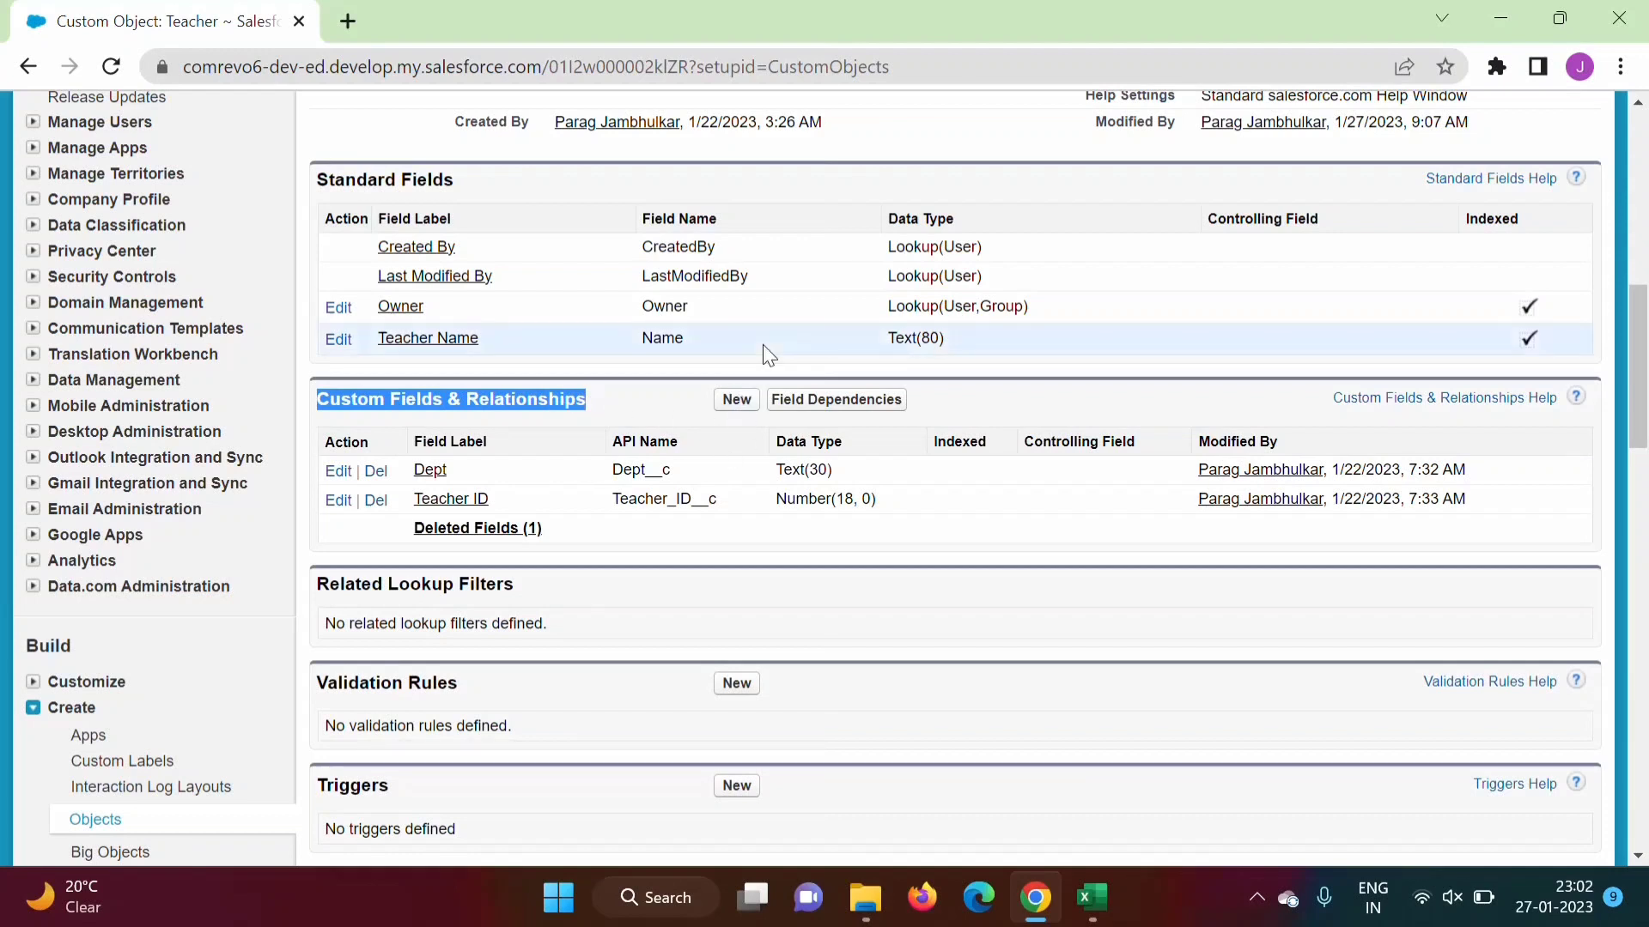
Step: Start a new custom field on Teacher with Lookup Relationship as its data type
left_click(736, 404)
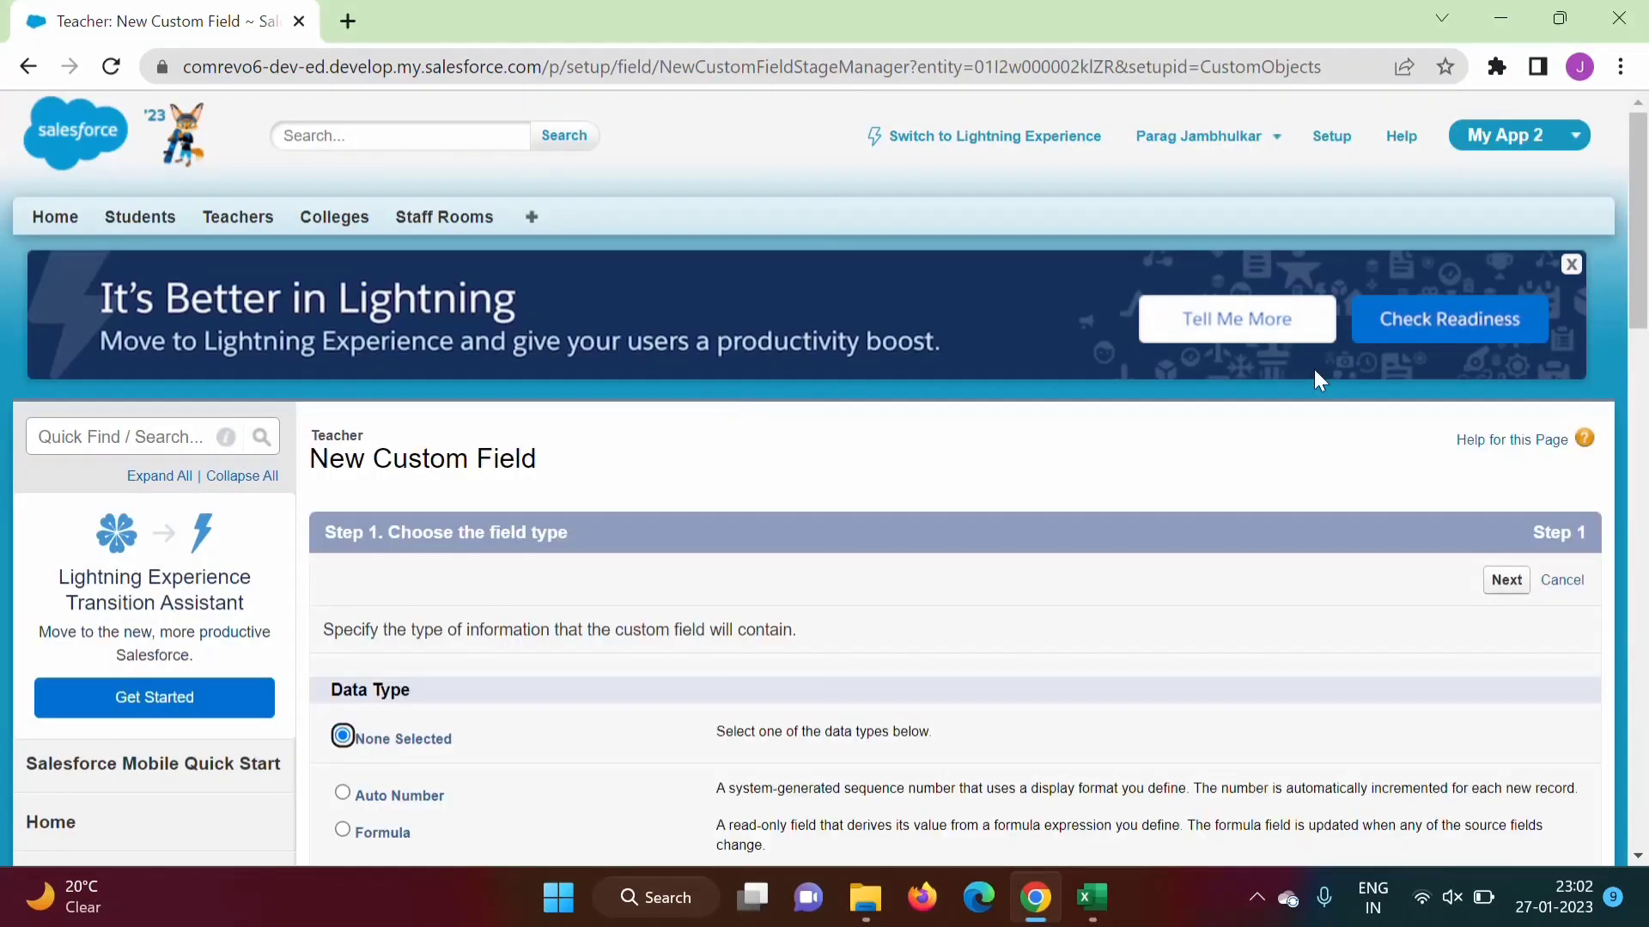
left_click_drag(1640, 321, 1644, 482)
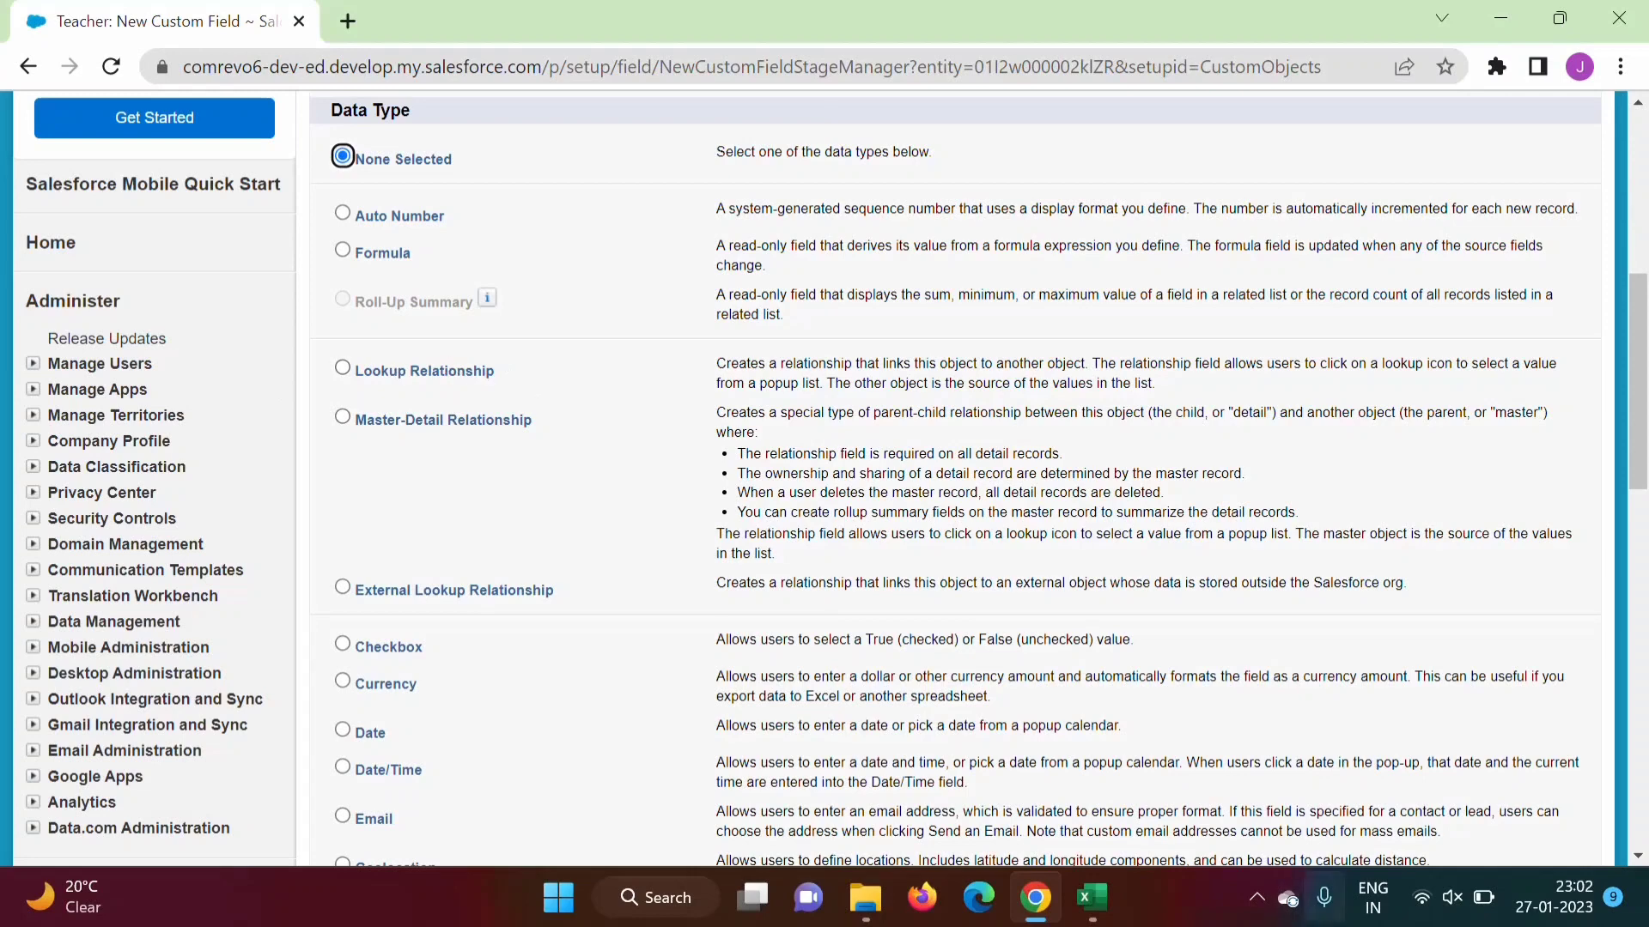
left_click(1095, 897)
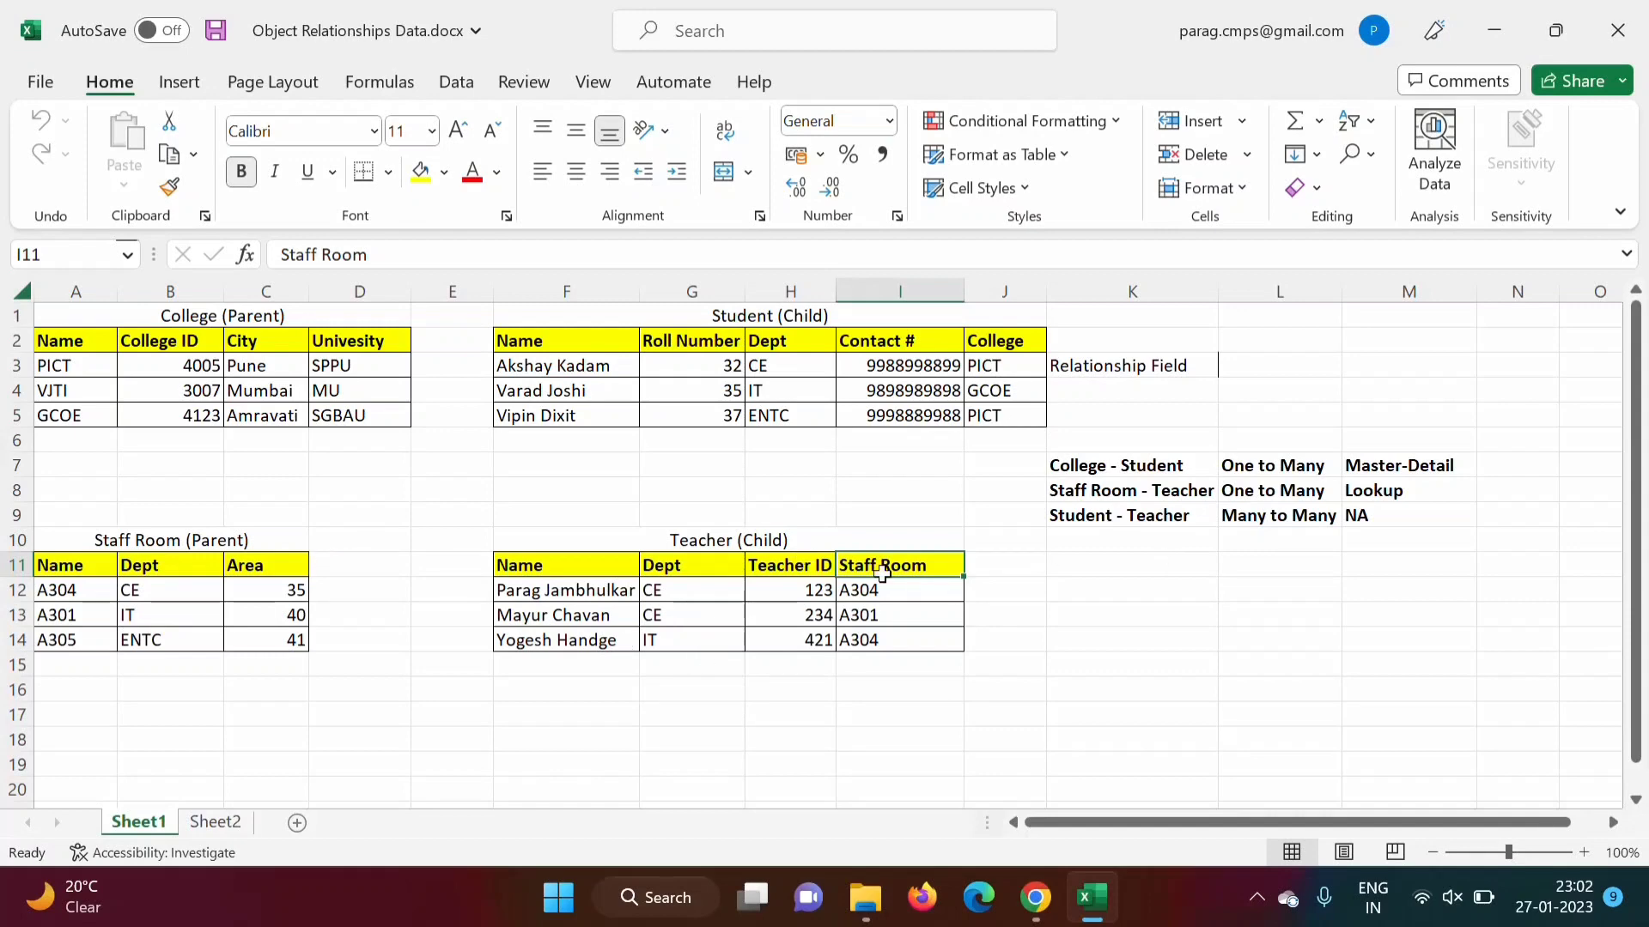
left_click(1043, 910)
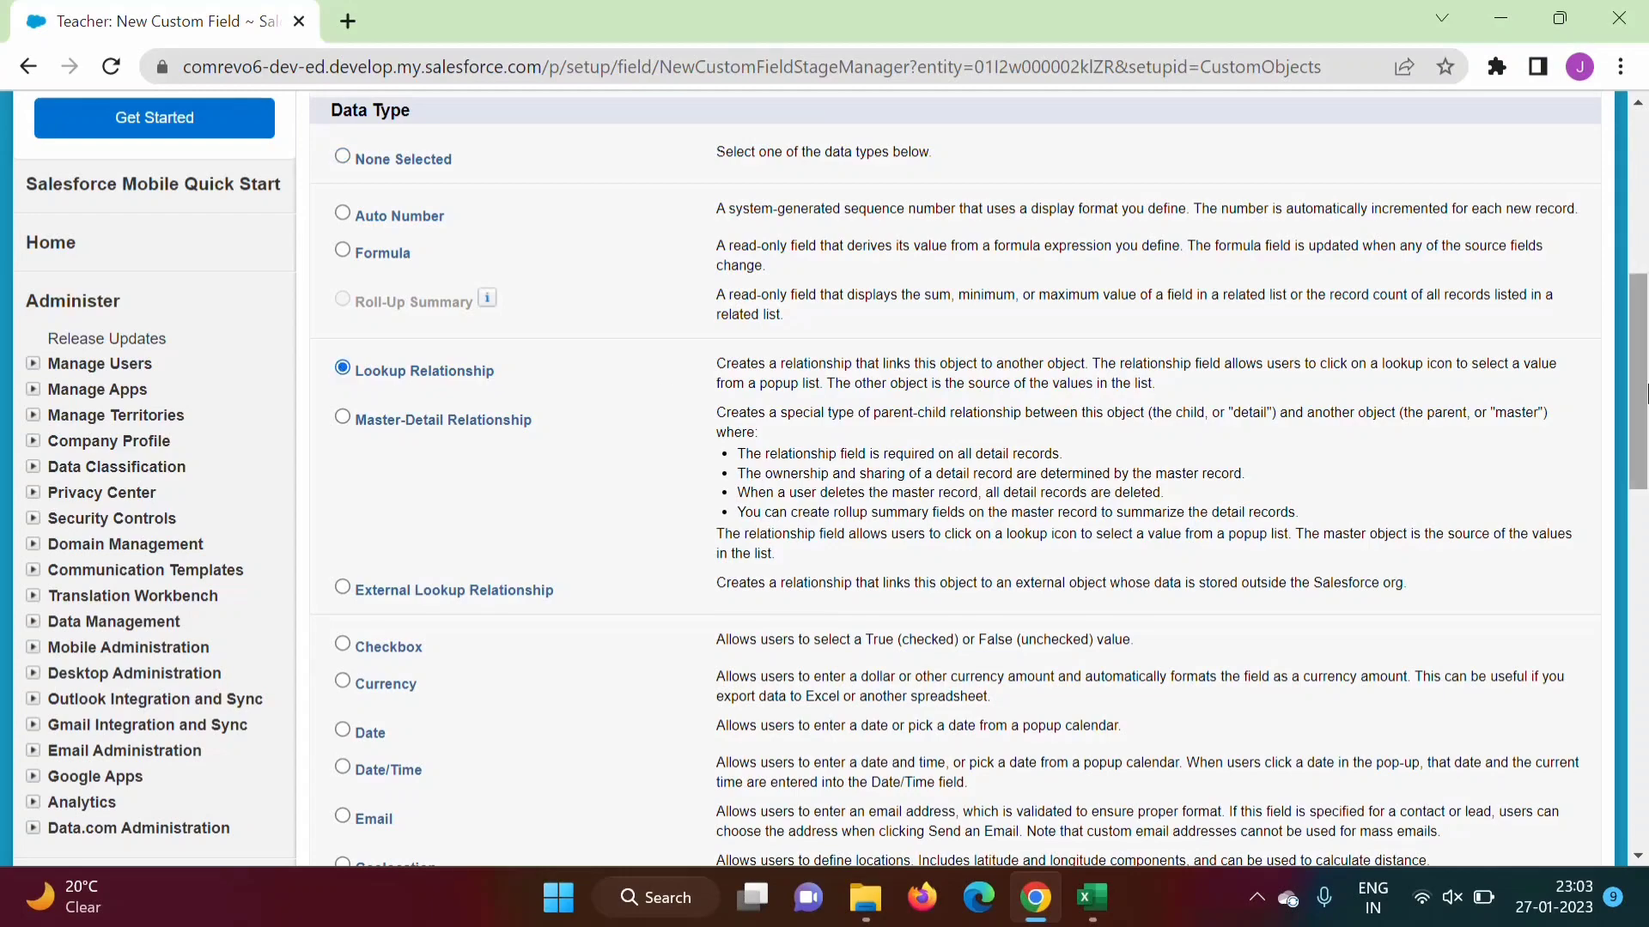
scroll(1543, 485, "down", 11)
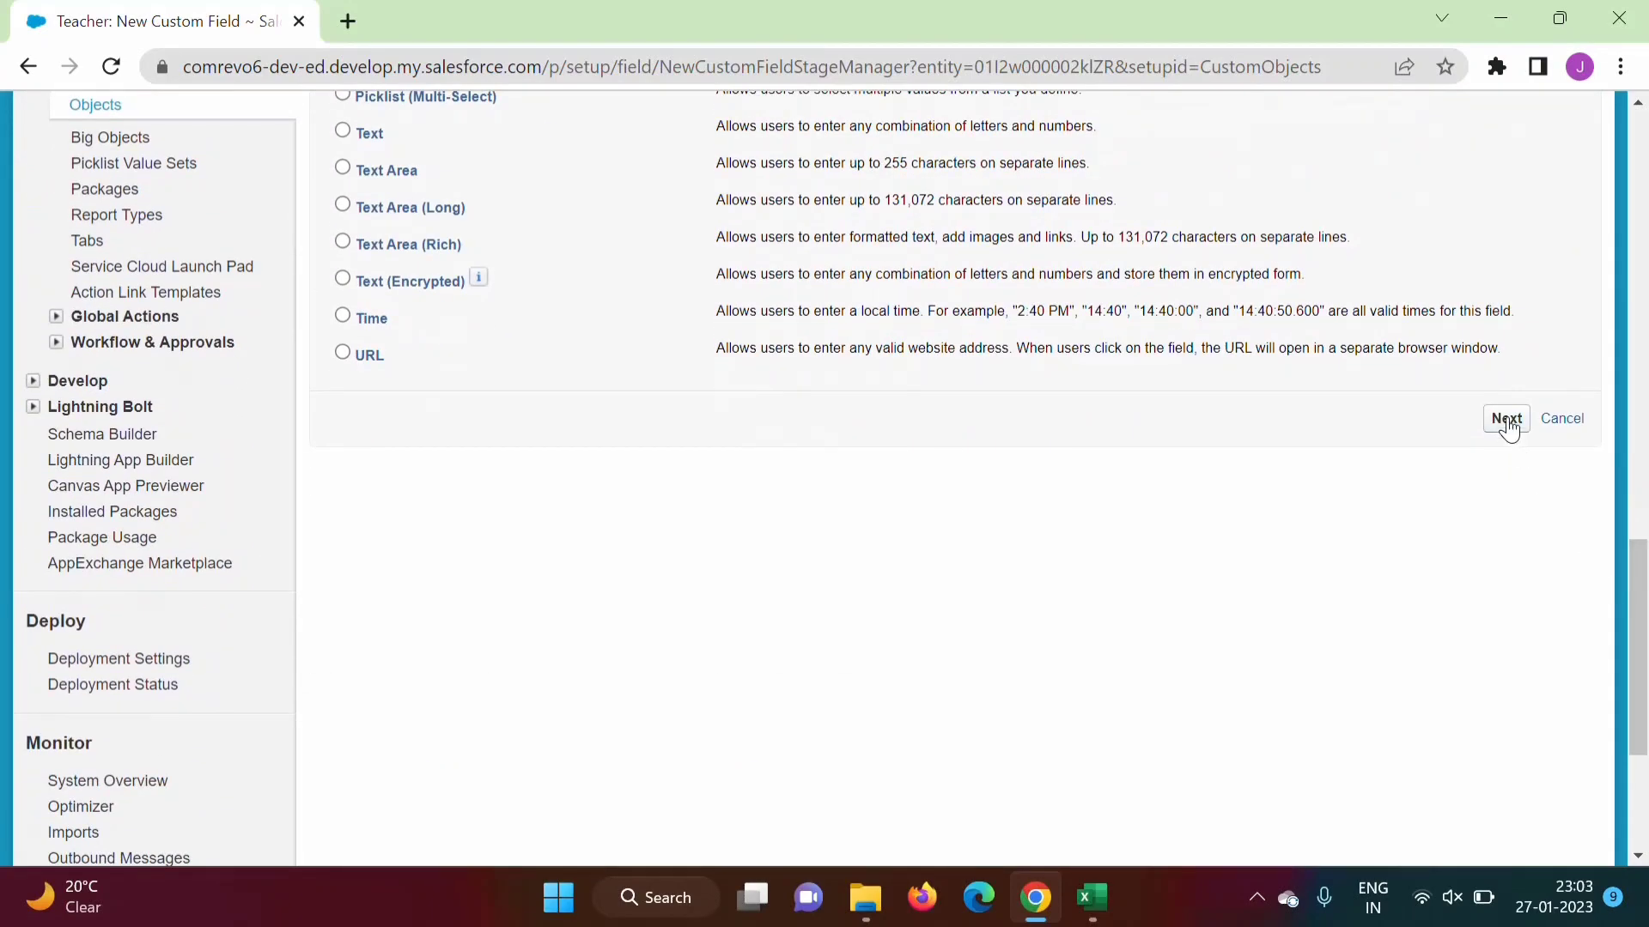
left_click(1509, 429)
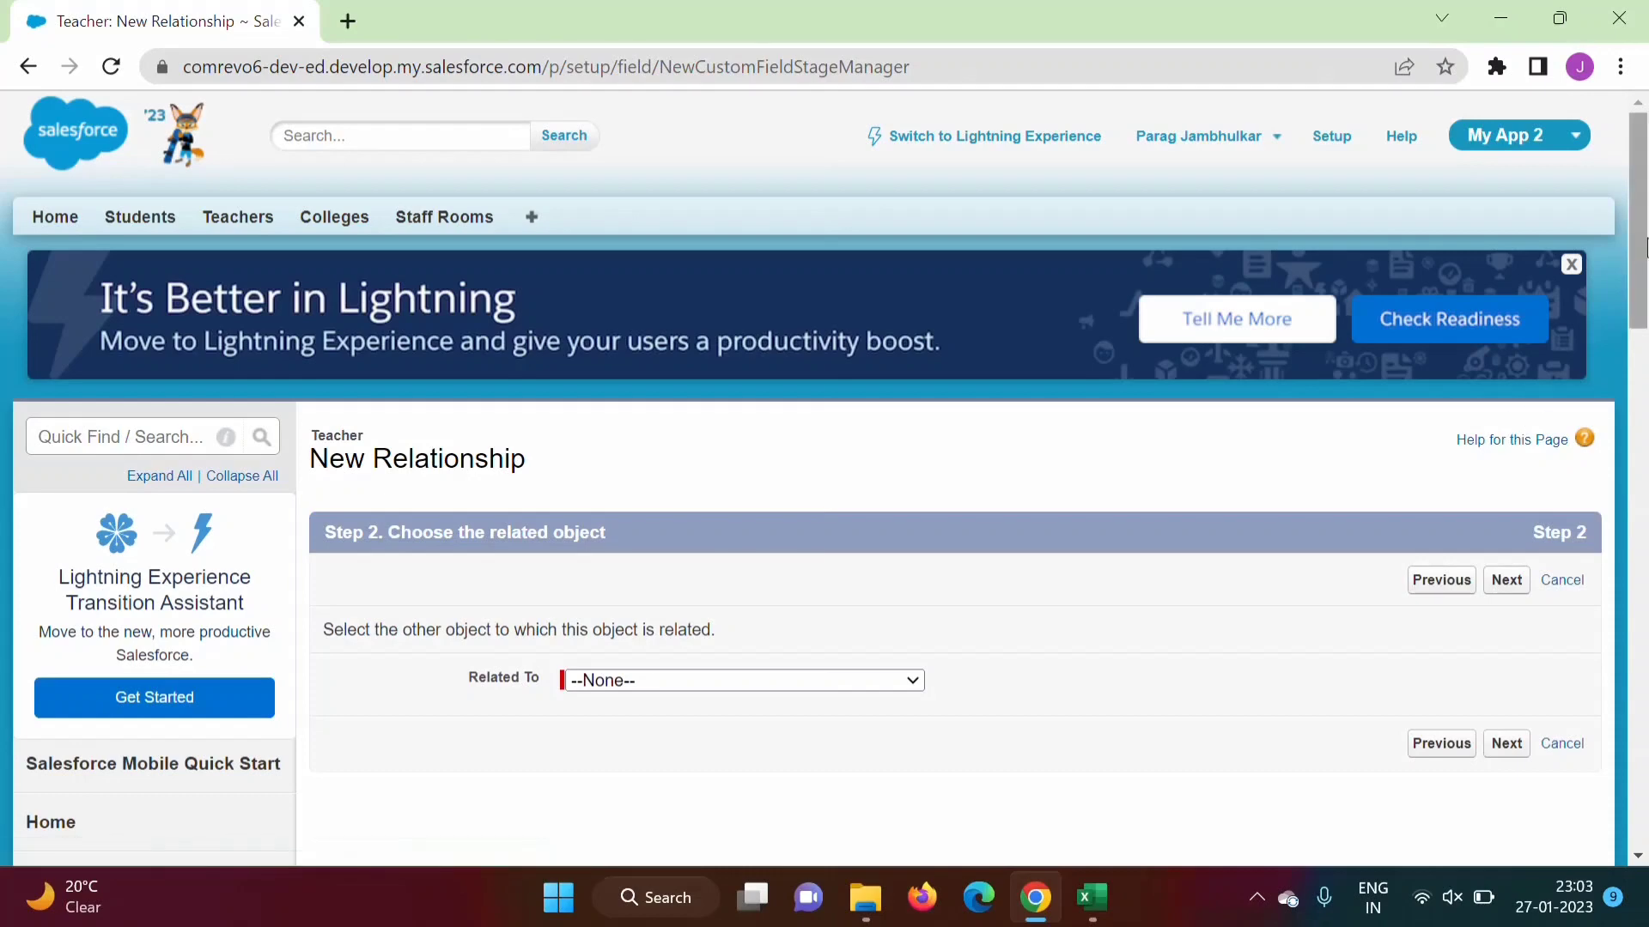
Step: Choose Staff Room as the Related To object for the Teacher lookup and continue
scroll(1645, 247, "down", 2)
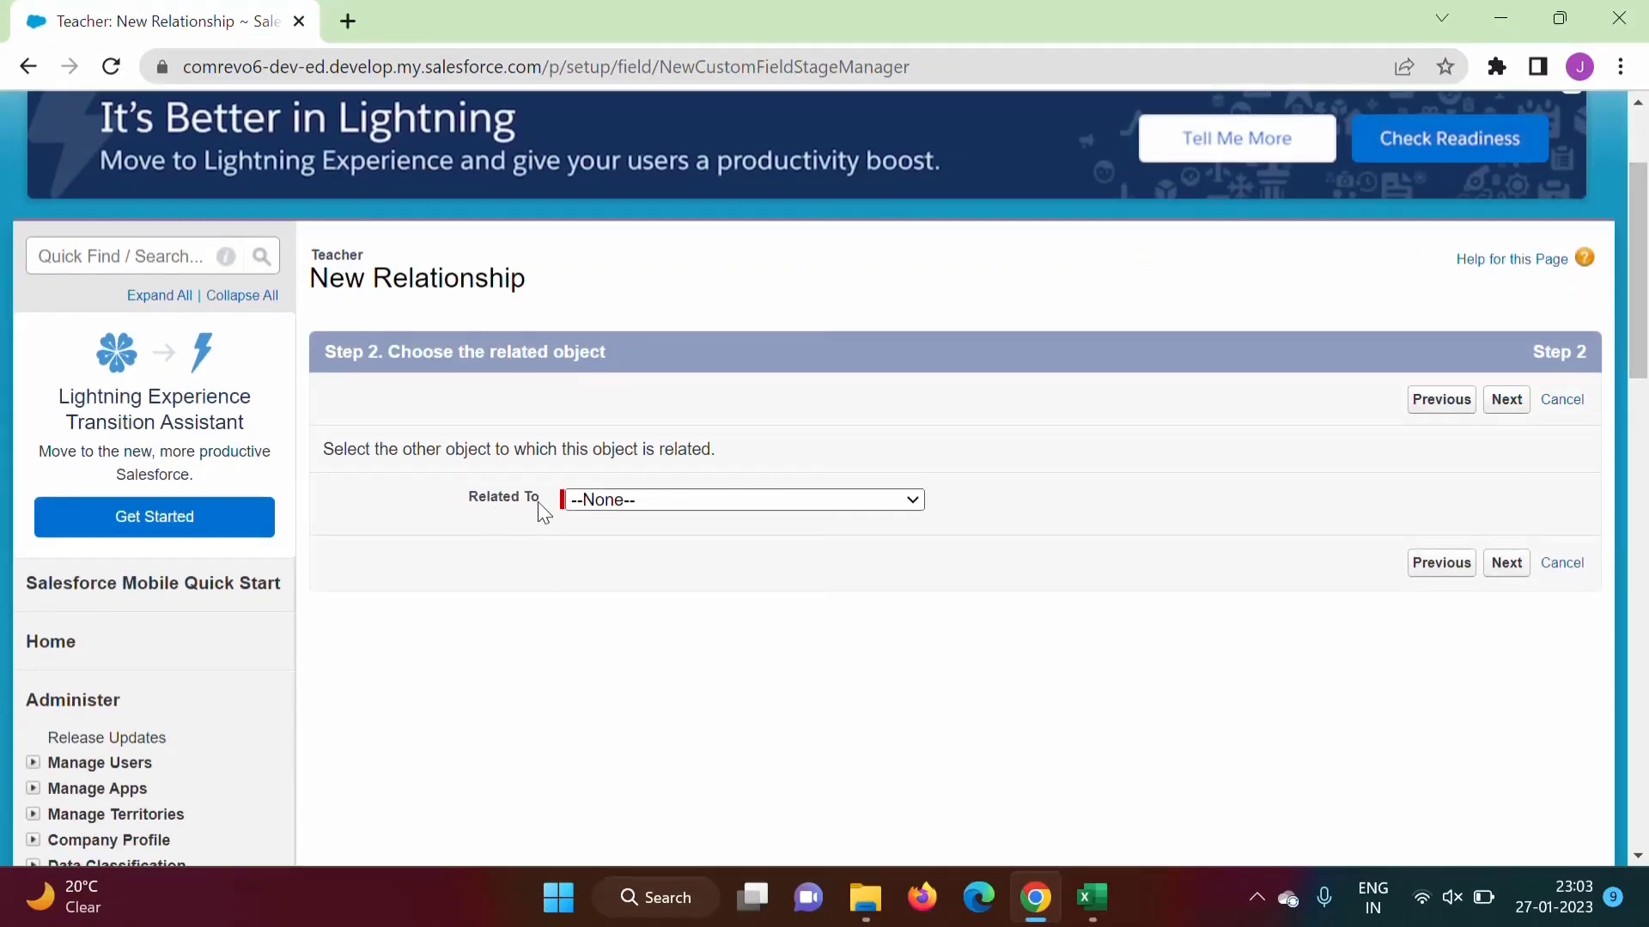
left_click(1091, 897)
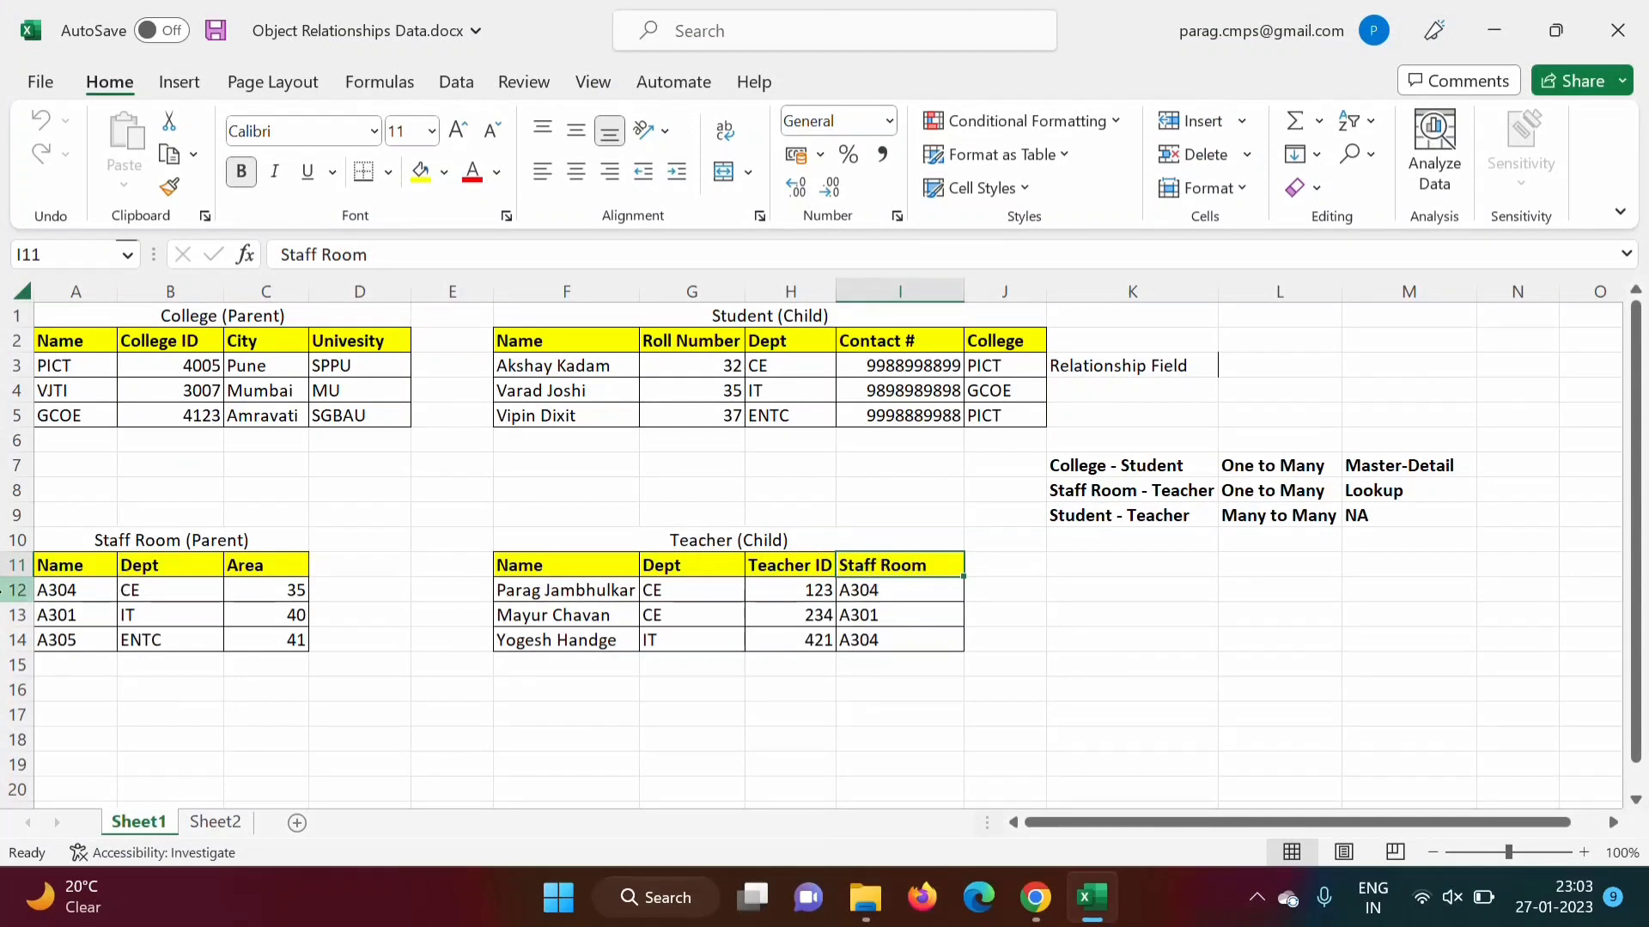
left_click(1036, 897)
left_click(673, 500)
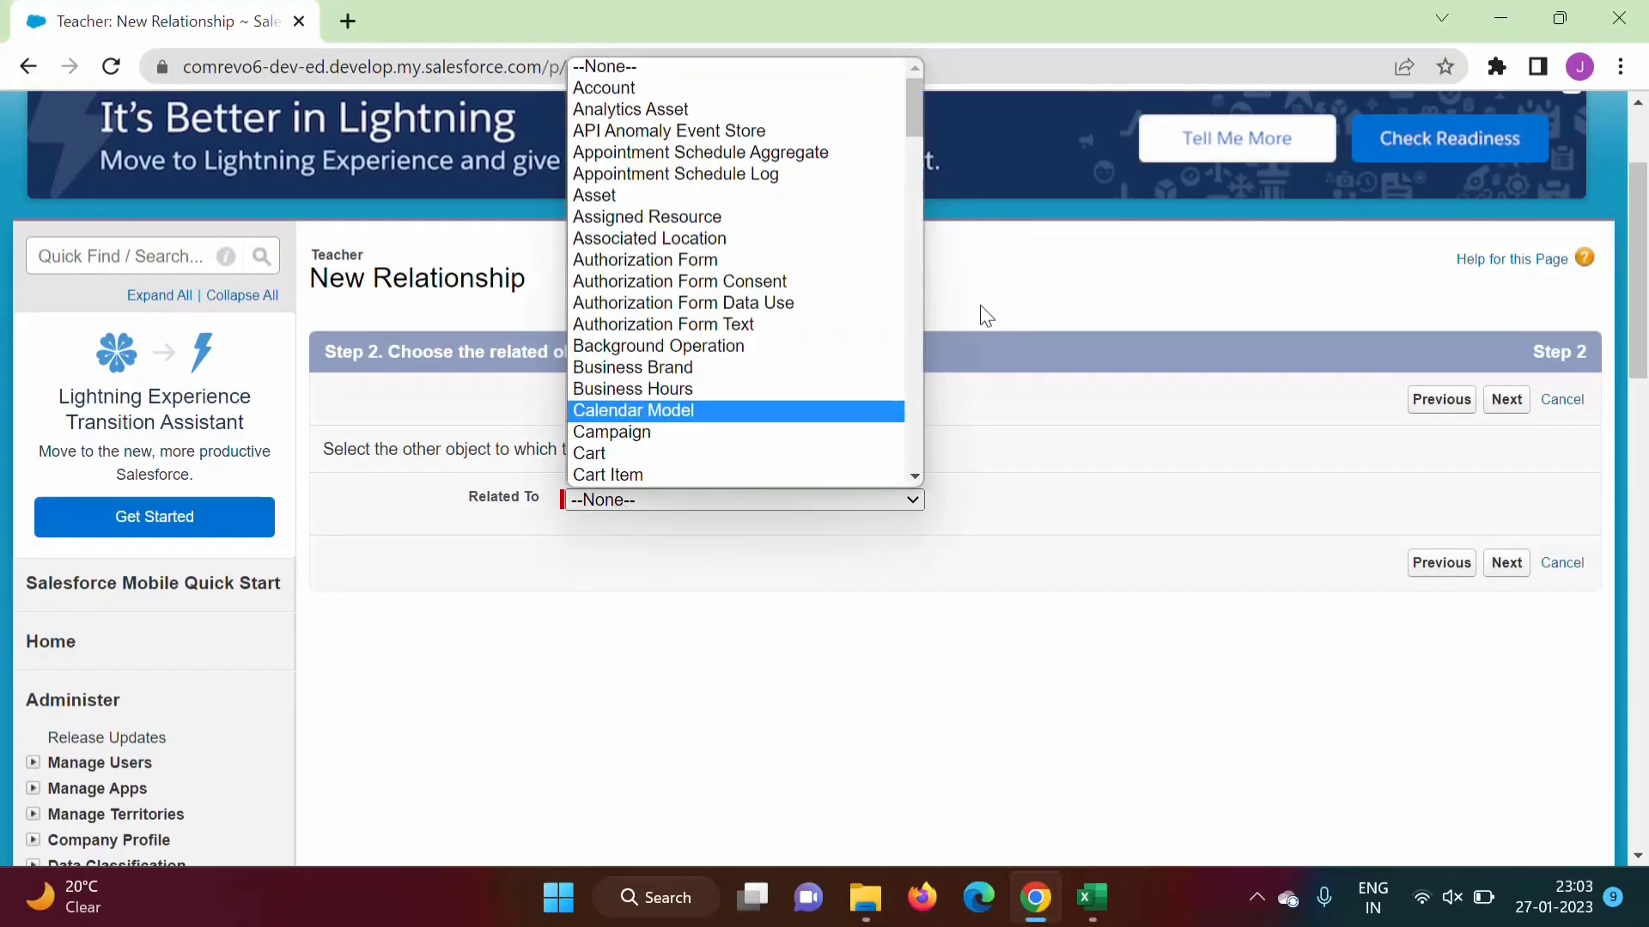
left_click_drag(910, 120, 934, 389)
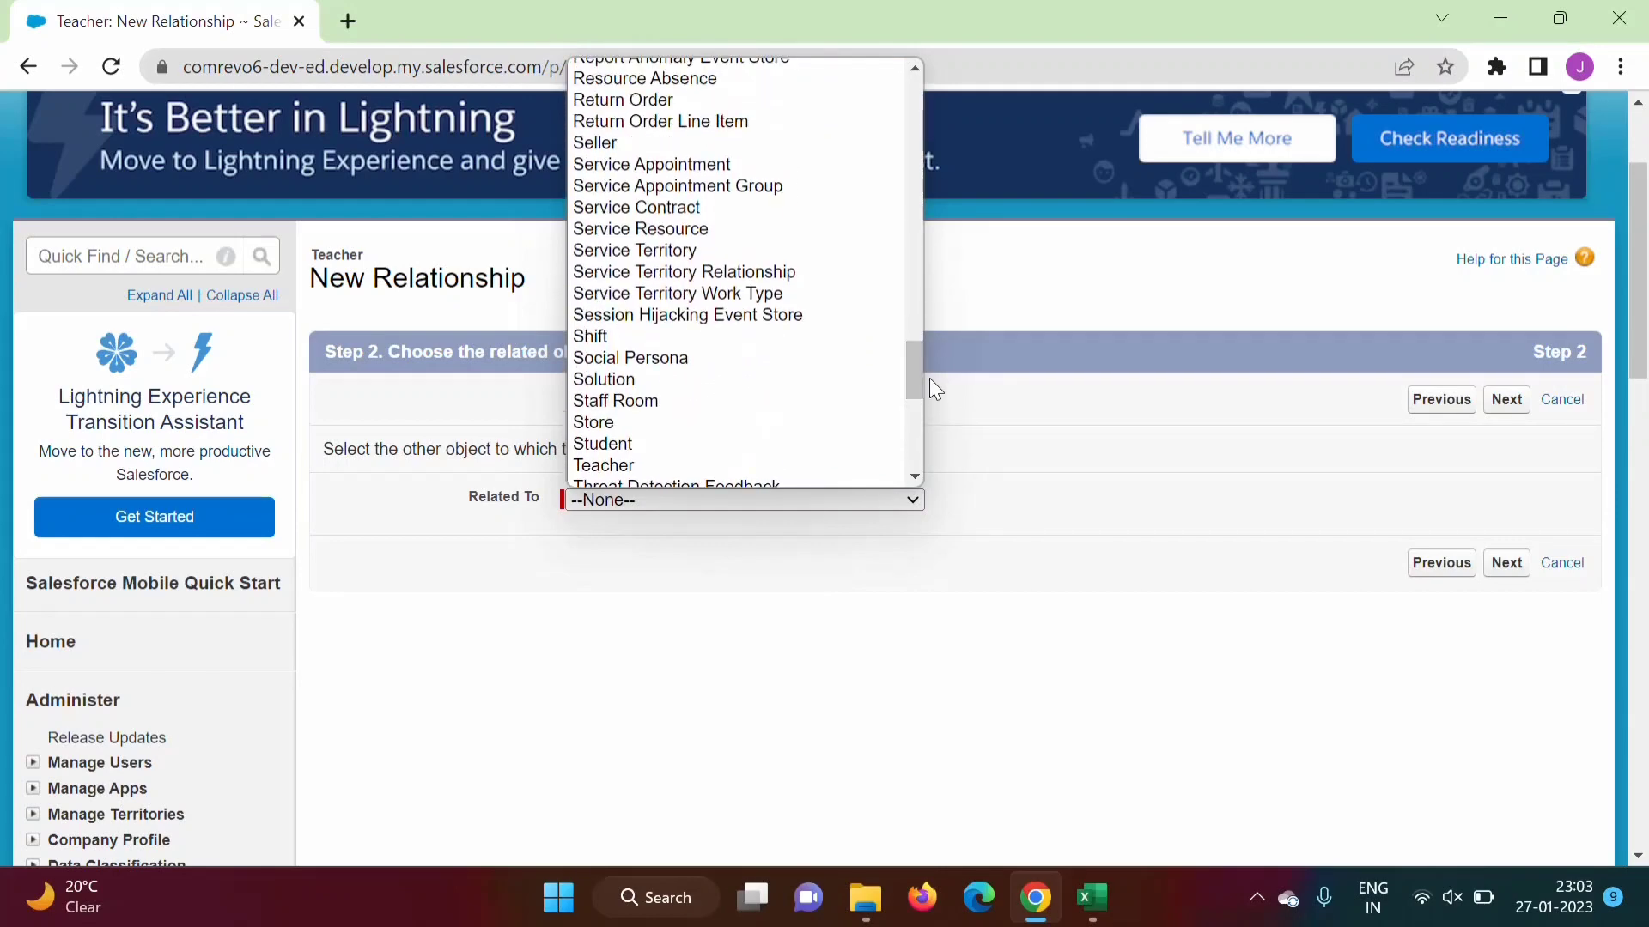
left_click(688, 400)
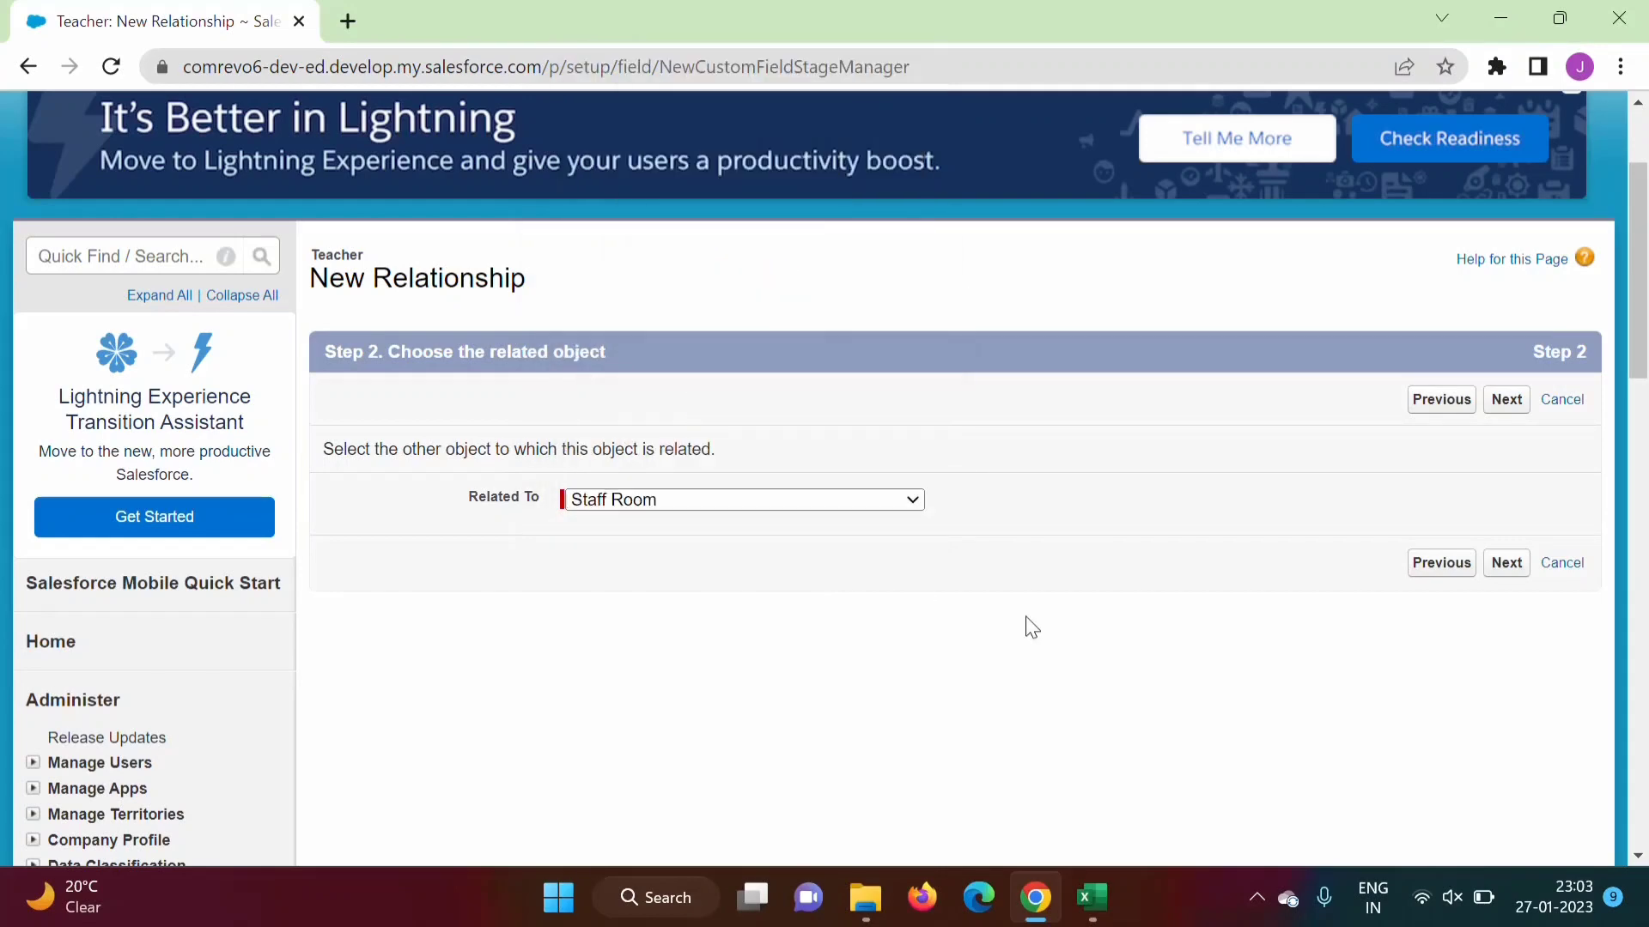
left_click(1508, 562)
scroll(593, 435, "down", 3)
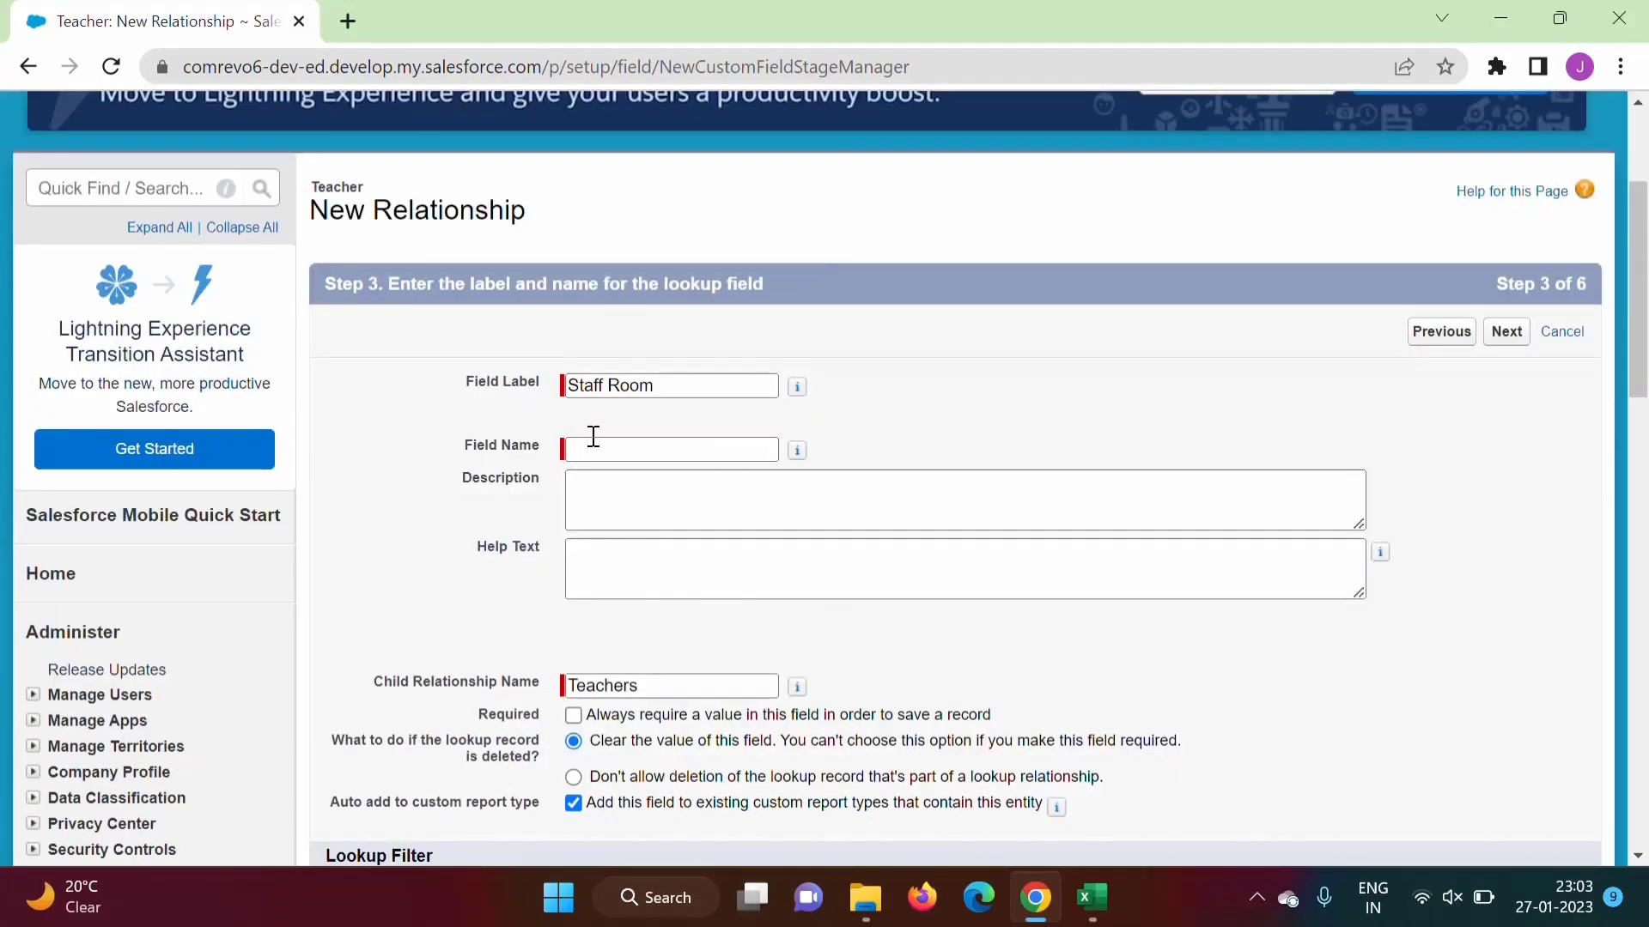
Step: Enter field name 'Staff Room', then correct it to 'Staff_Room' after the error and submit
left_click(594, 460)
type("Staff Room")
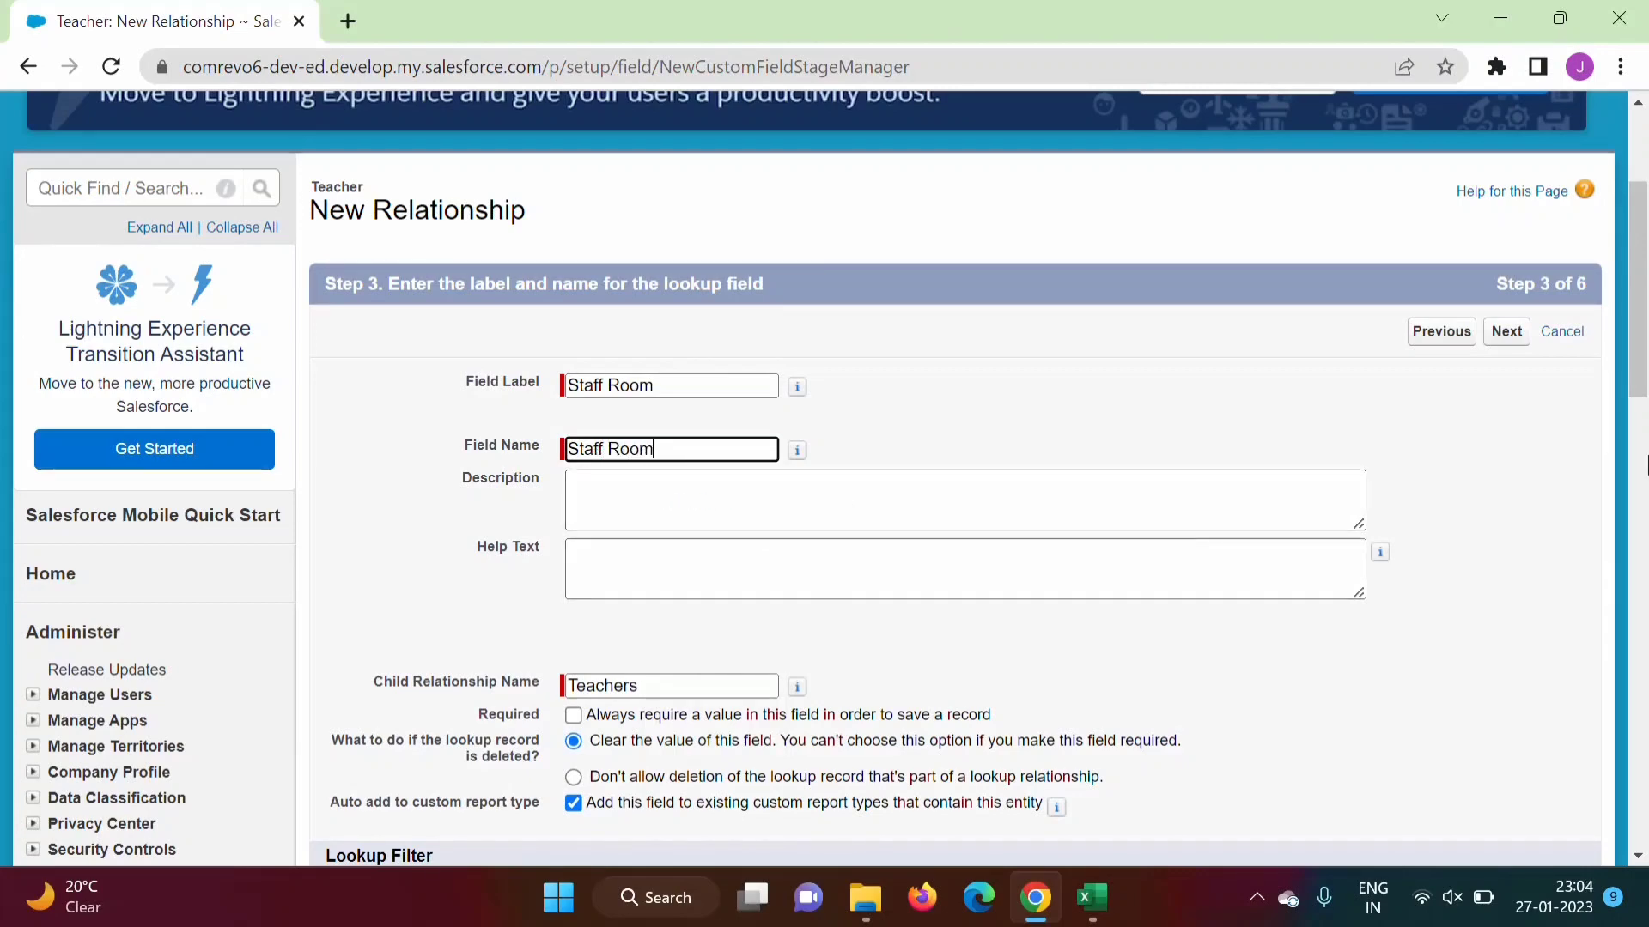
scroll(1640, 369, "down", 4)
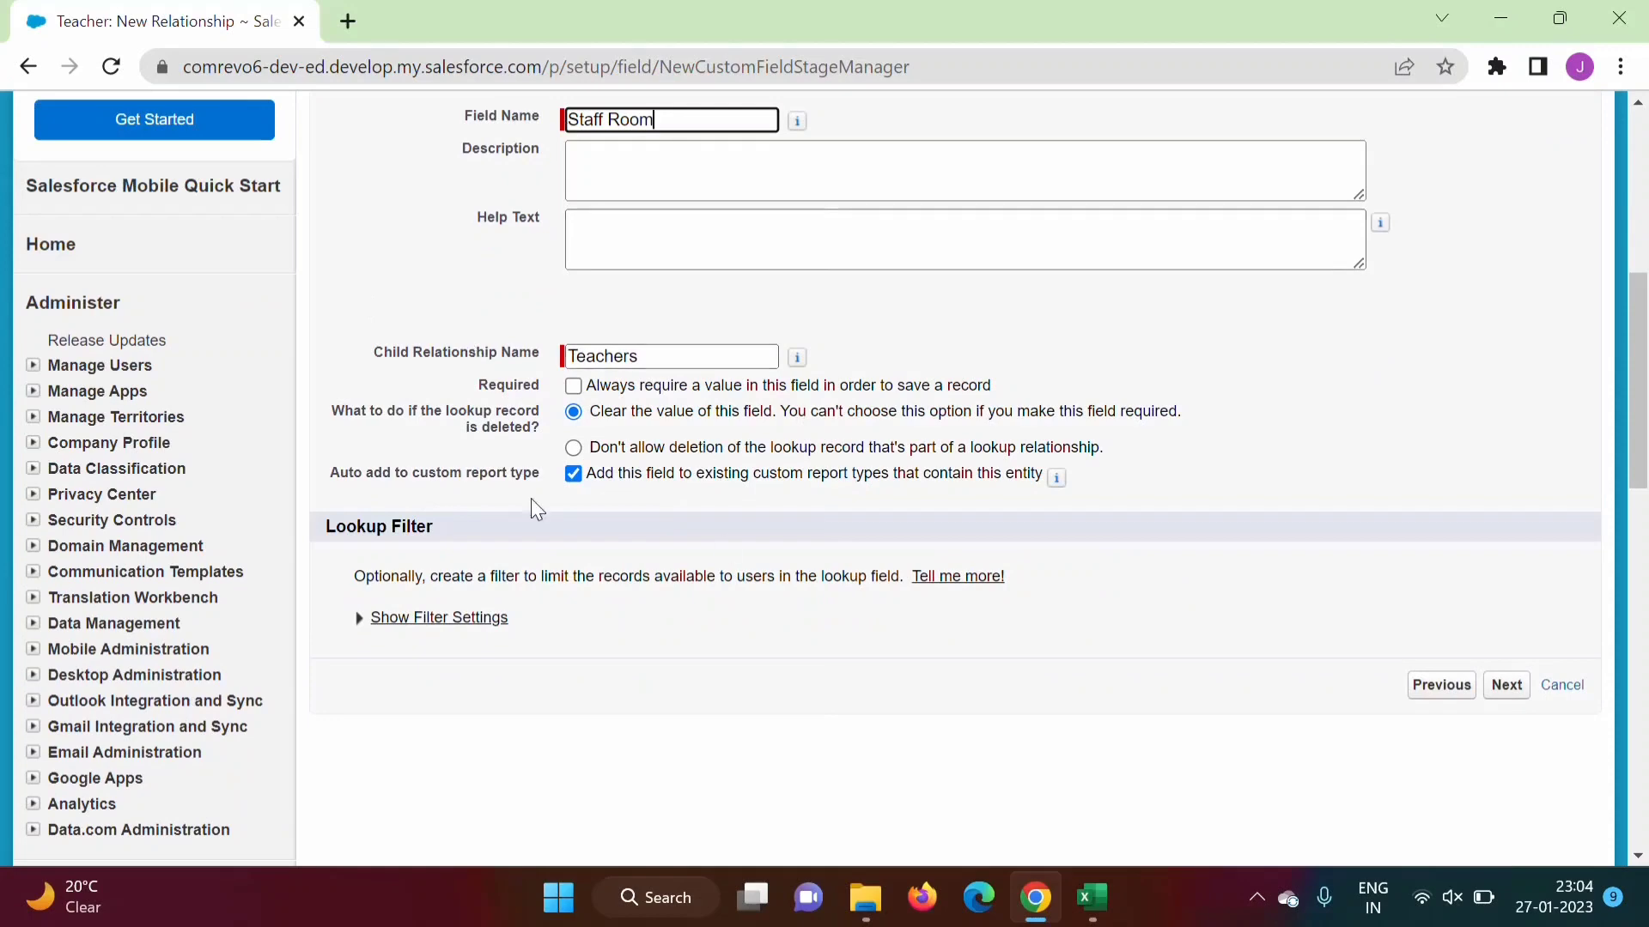
left_click(1506, 684)
scroll(1645, 461, "down", 4)
left_click_drag(615, 355, 1362, 361)
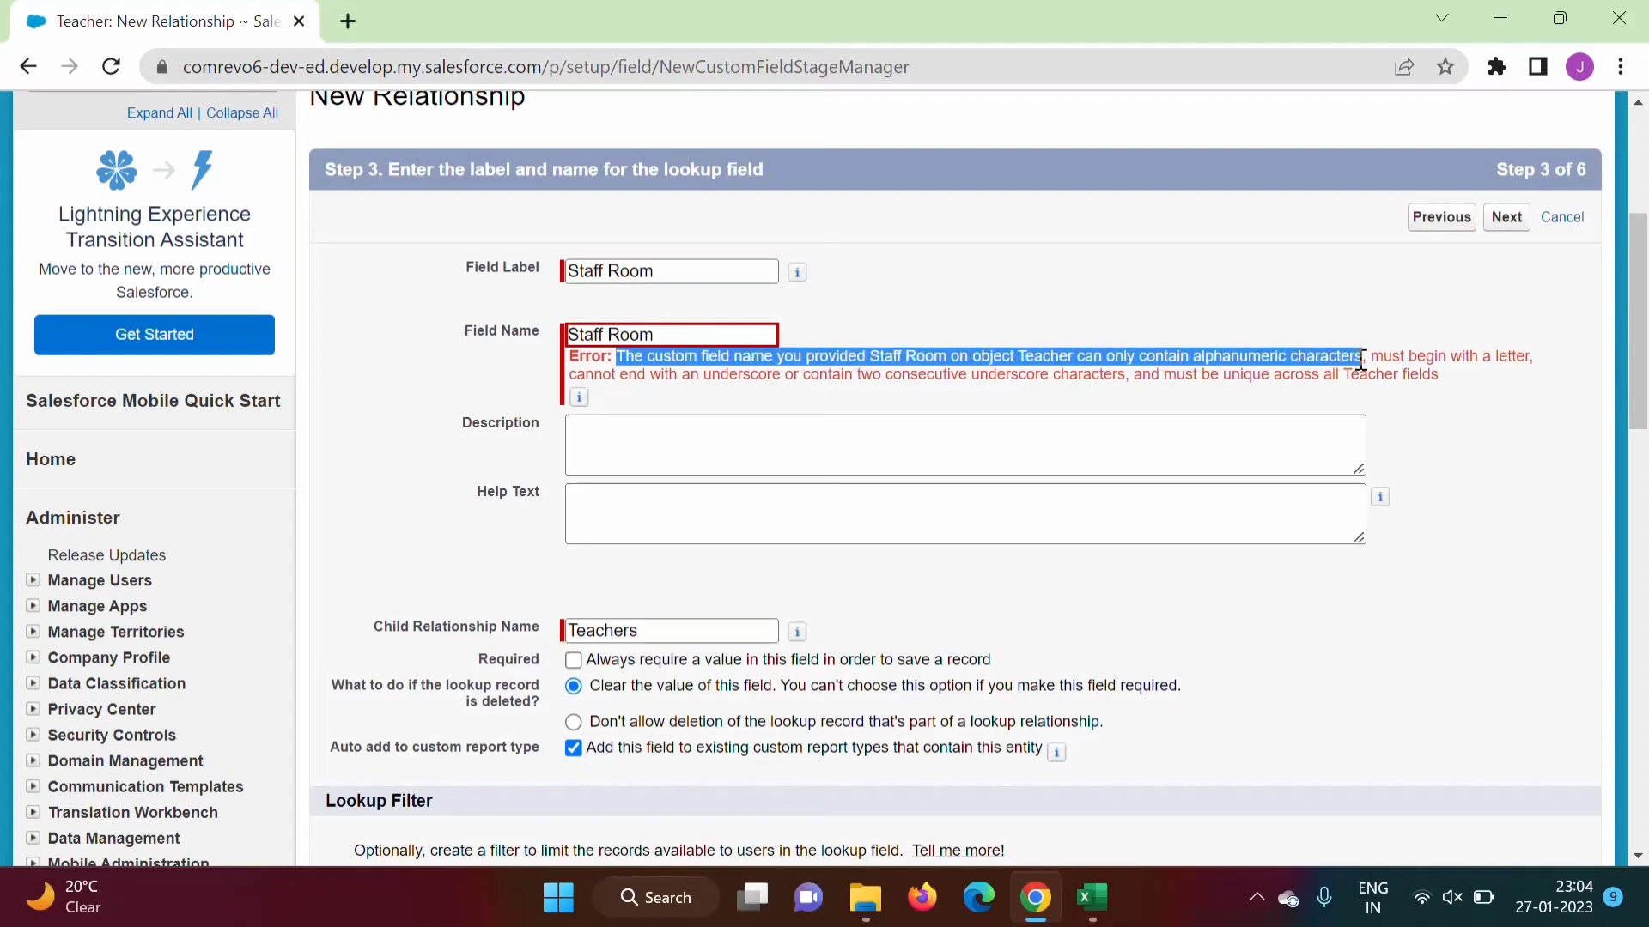
left_click(611, 334)
key("BackSpace")
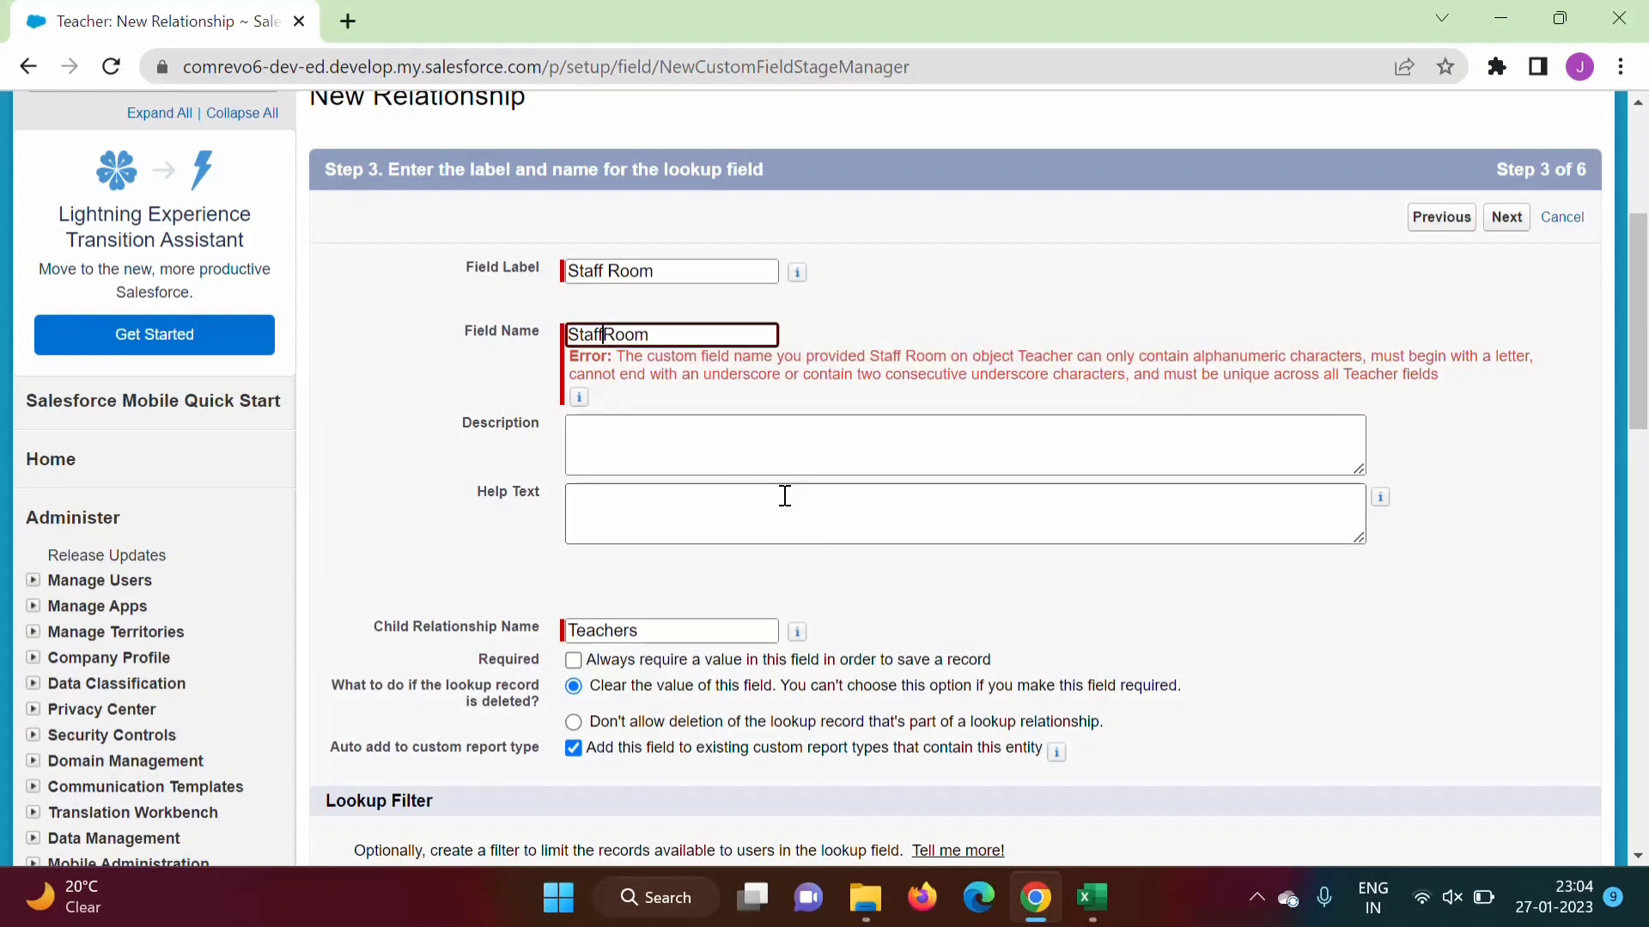
type("_")
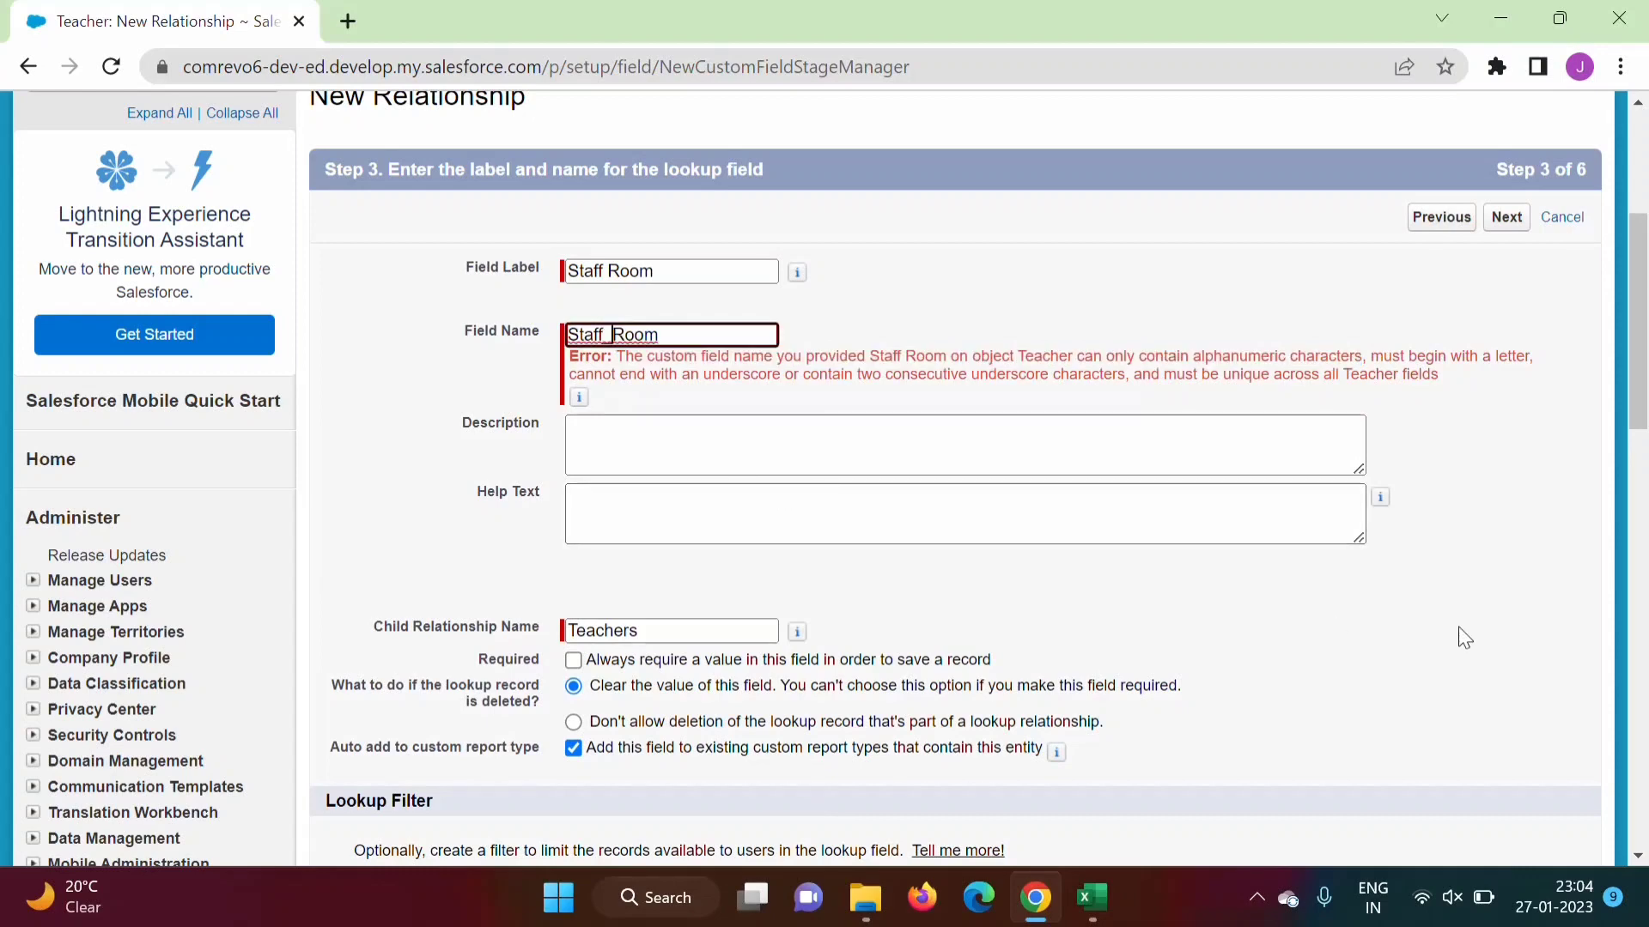
scroll(1642, 463, "down", 3)
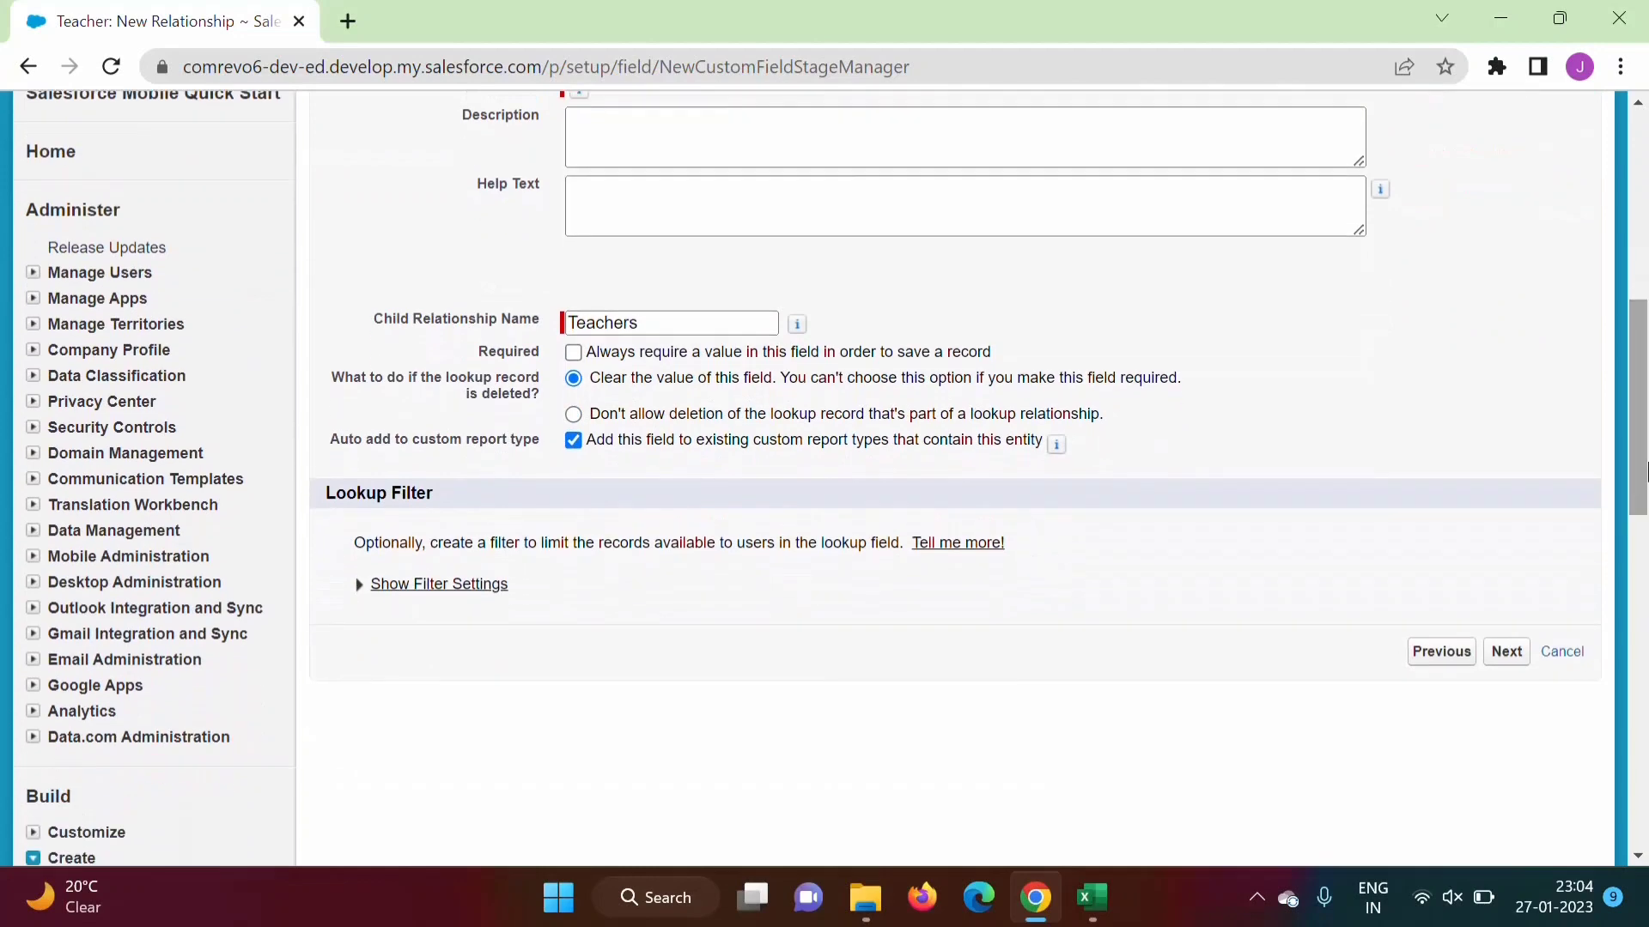
left_click(1509, 654)
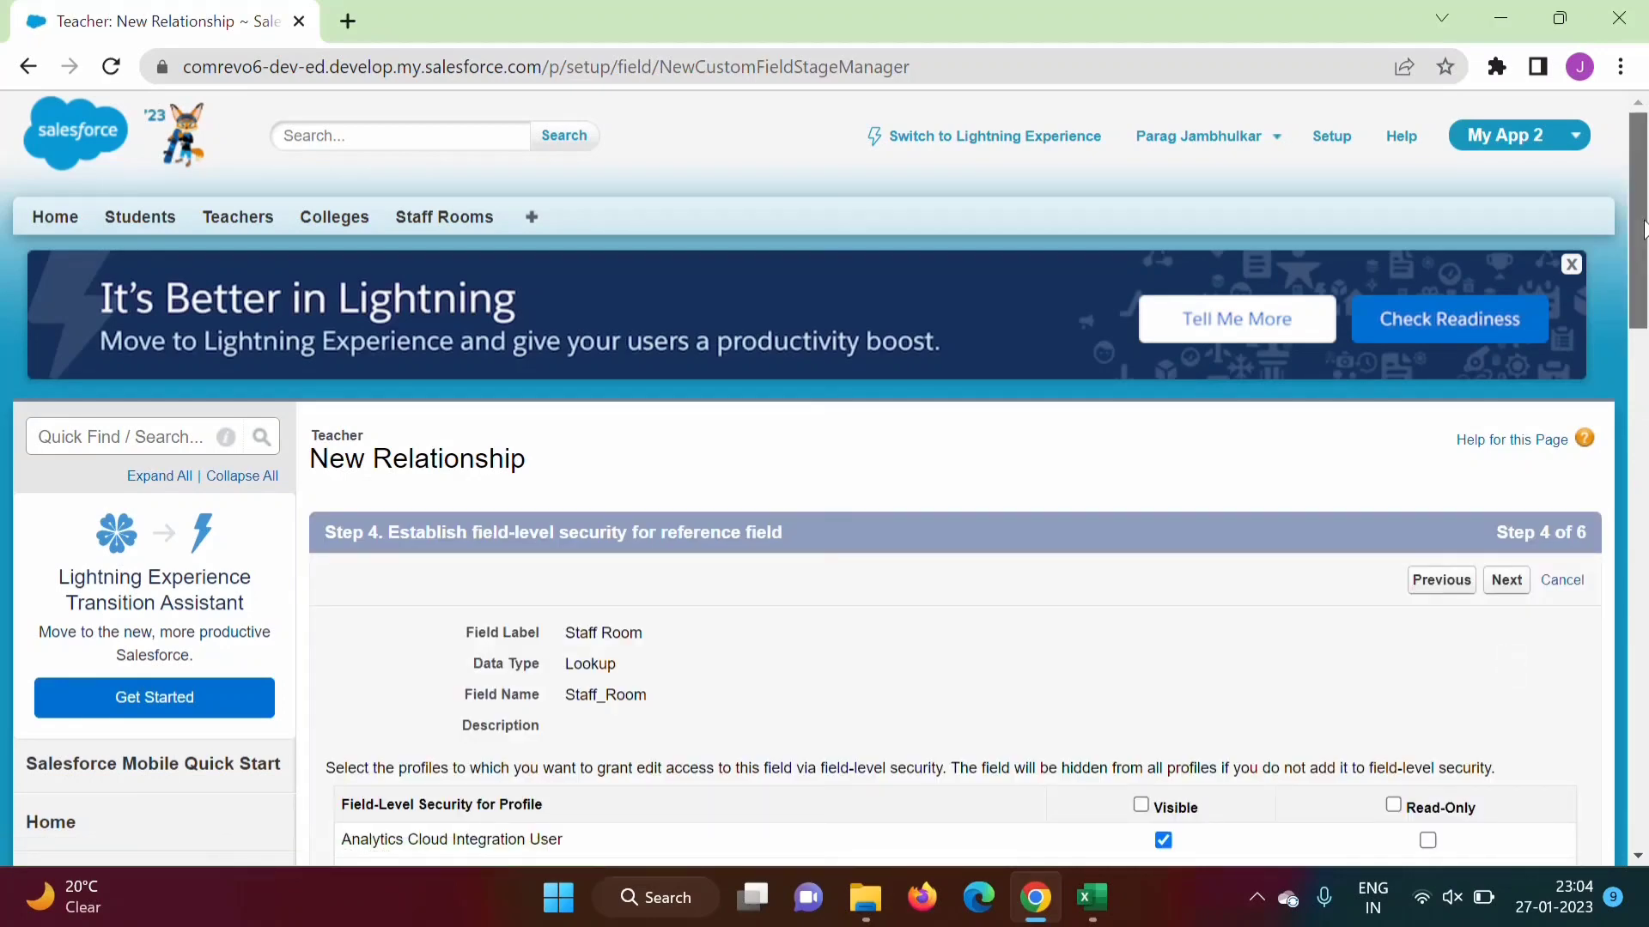
Step: Make Staff Room visible to all profiles, keep Teacher Layout and the Teachers related list, and save
scroll(1645, 357, "down", 5)
scroll(1646, 356, "down", 1)
left_click(1141, 291)
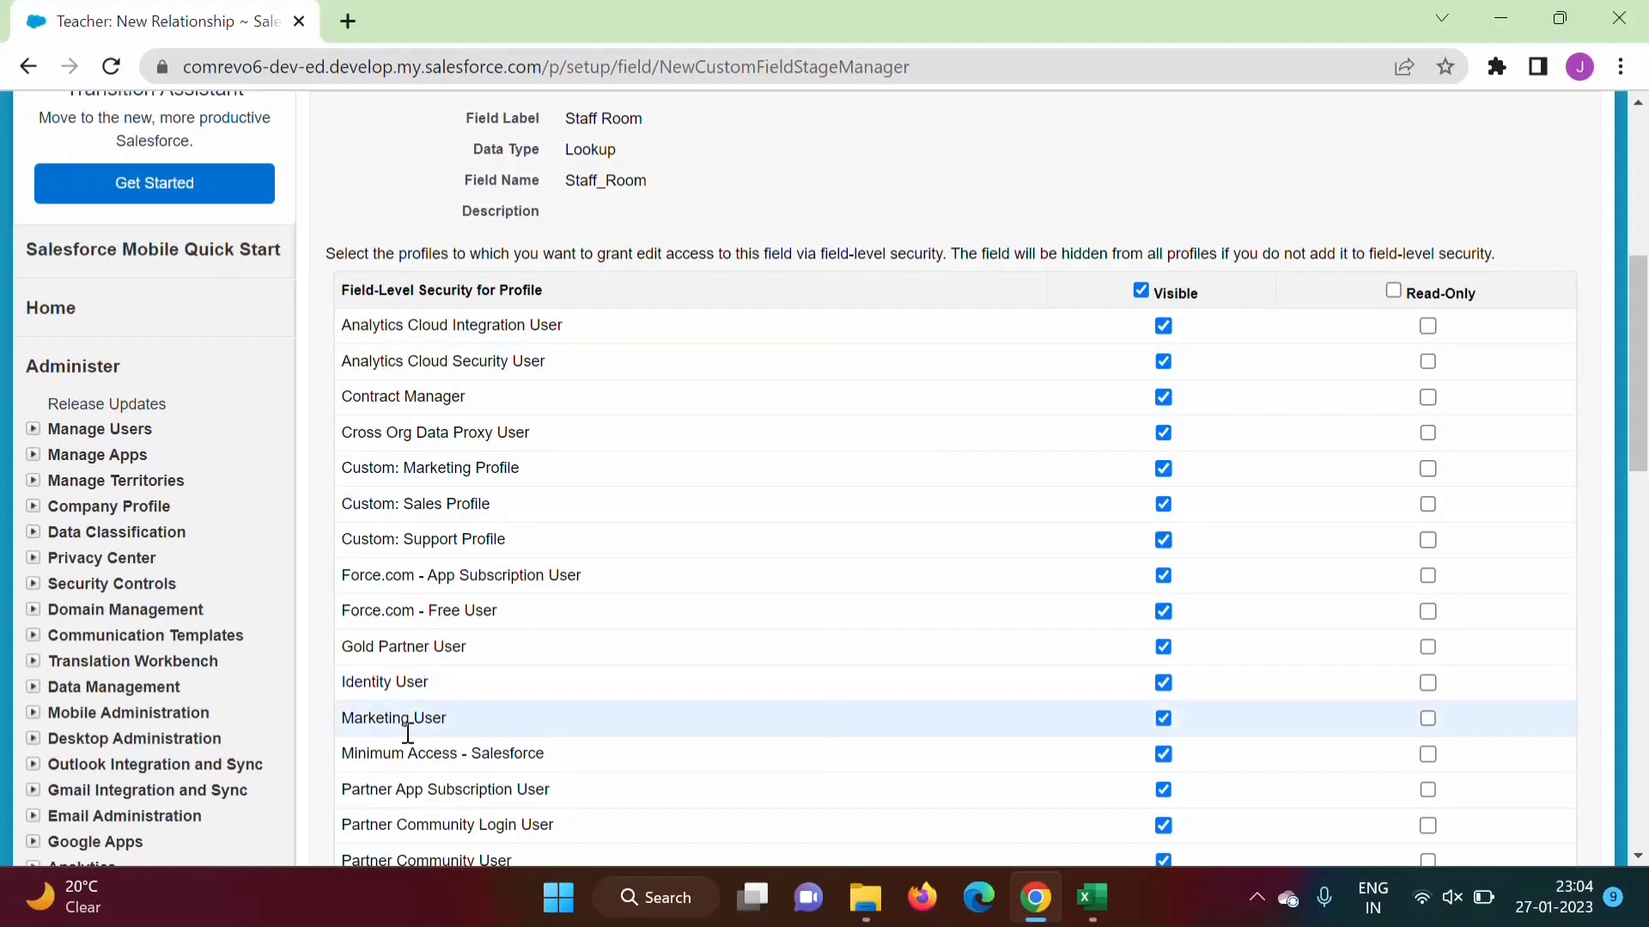
left_click_drag(1645, 362, 1644, 534)
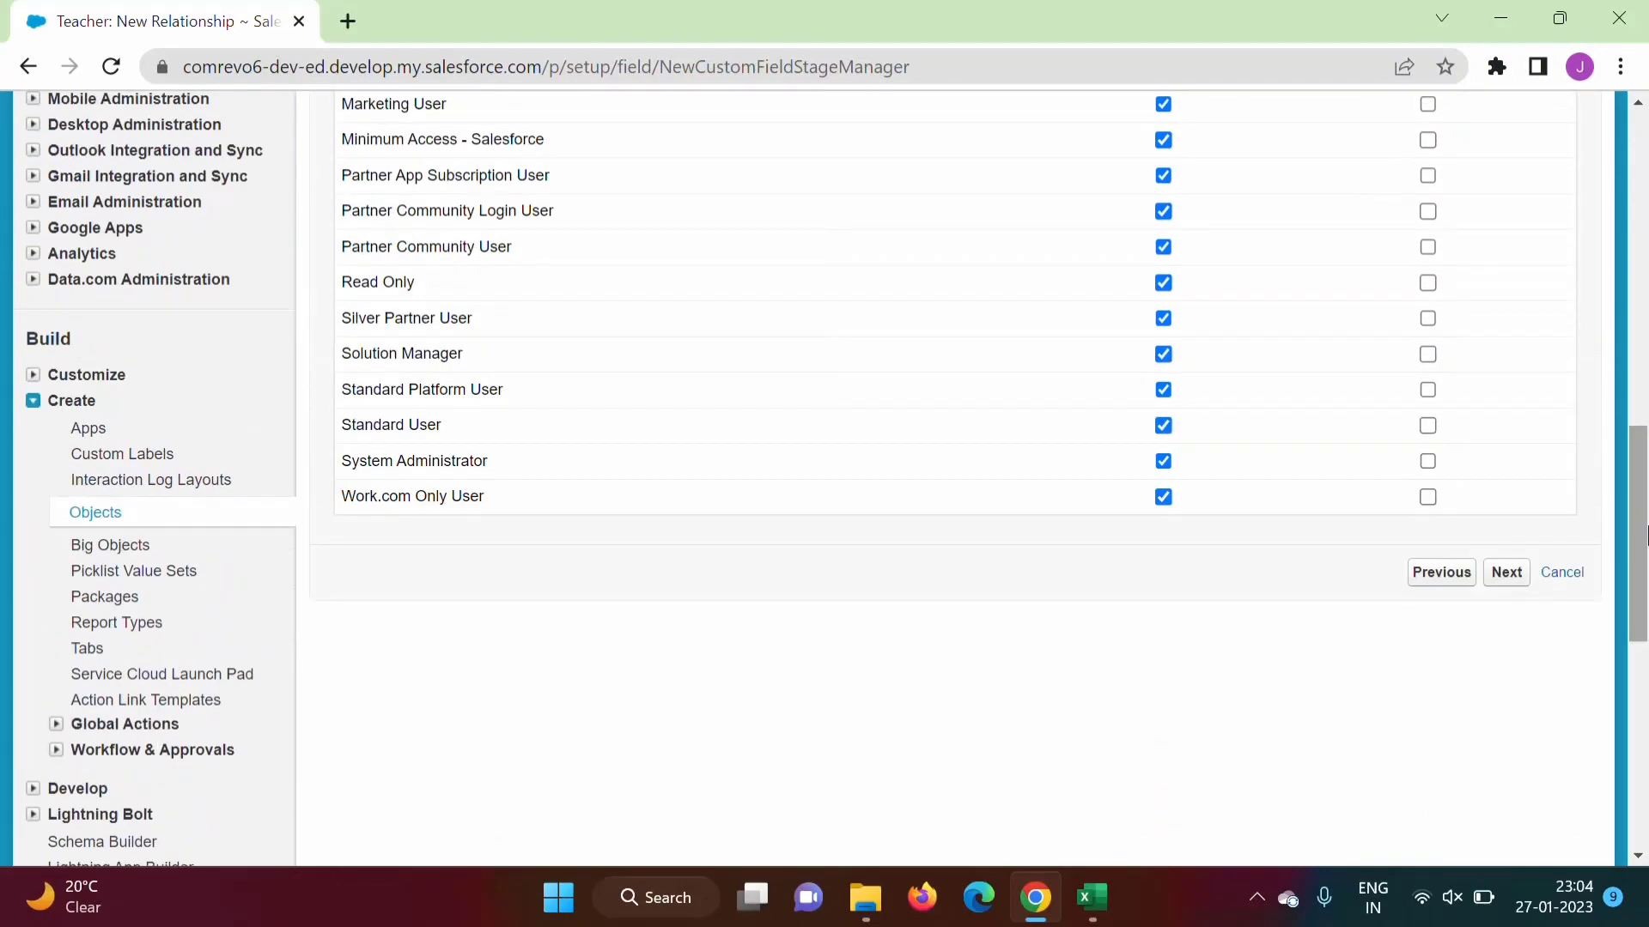
left_click(1510, 573)
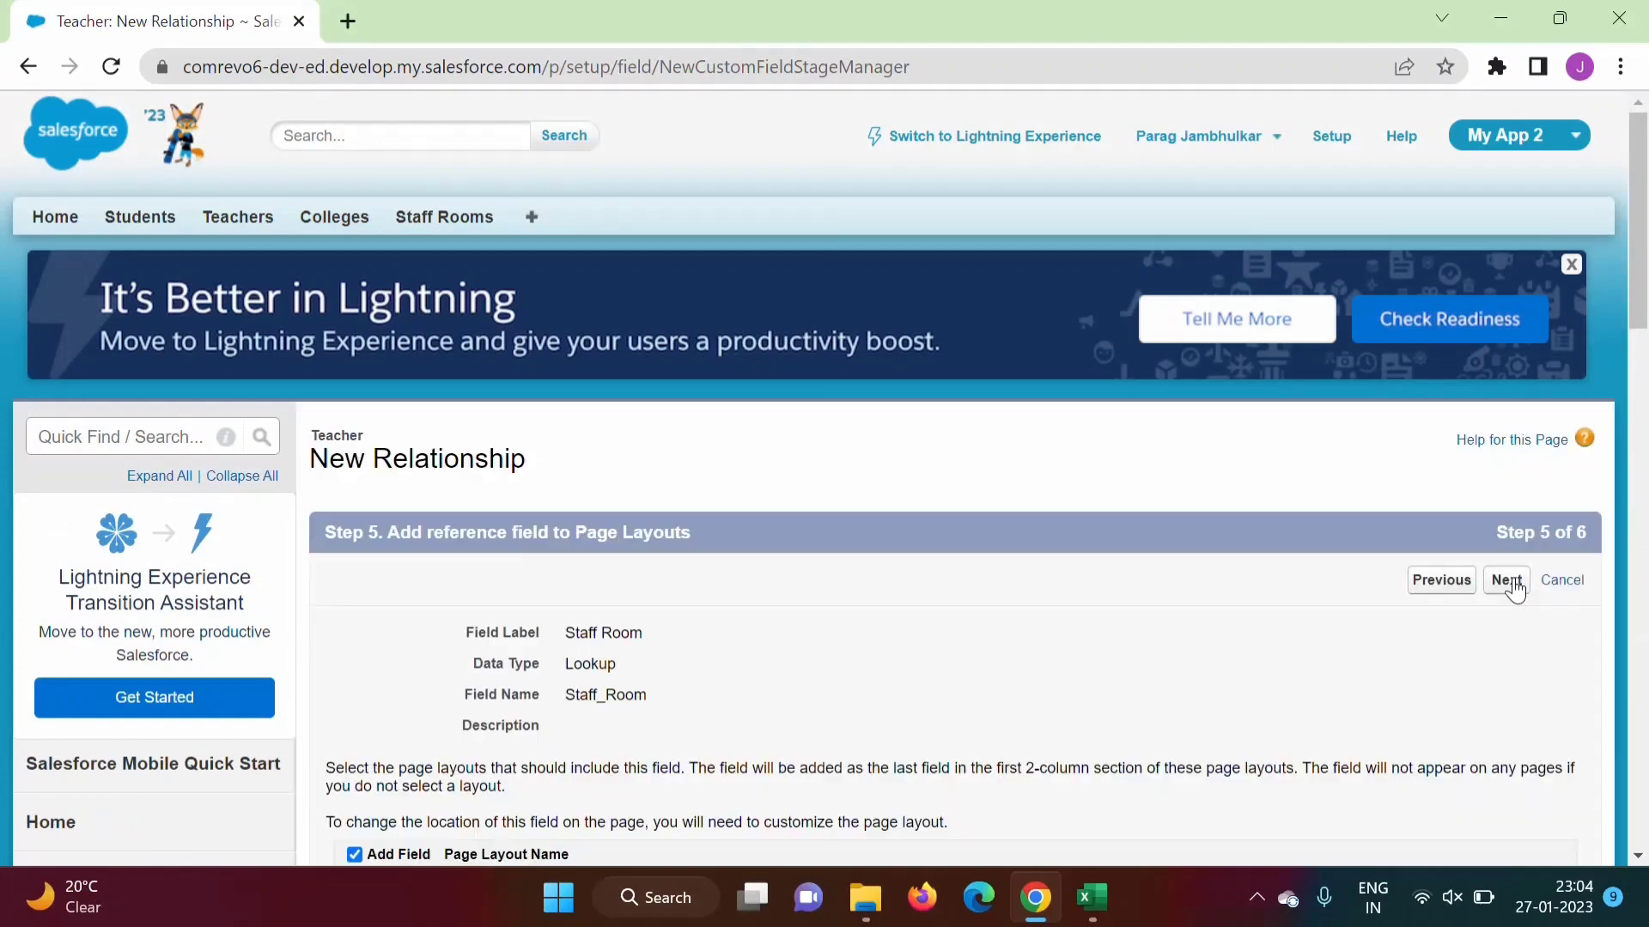
scroll(1645, 249, "down", 4)
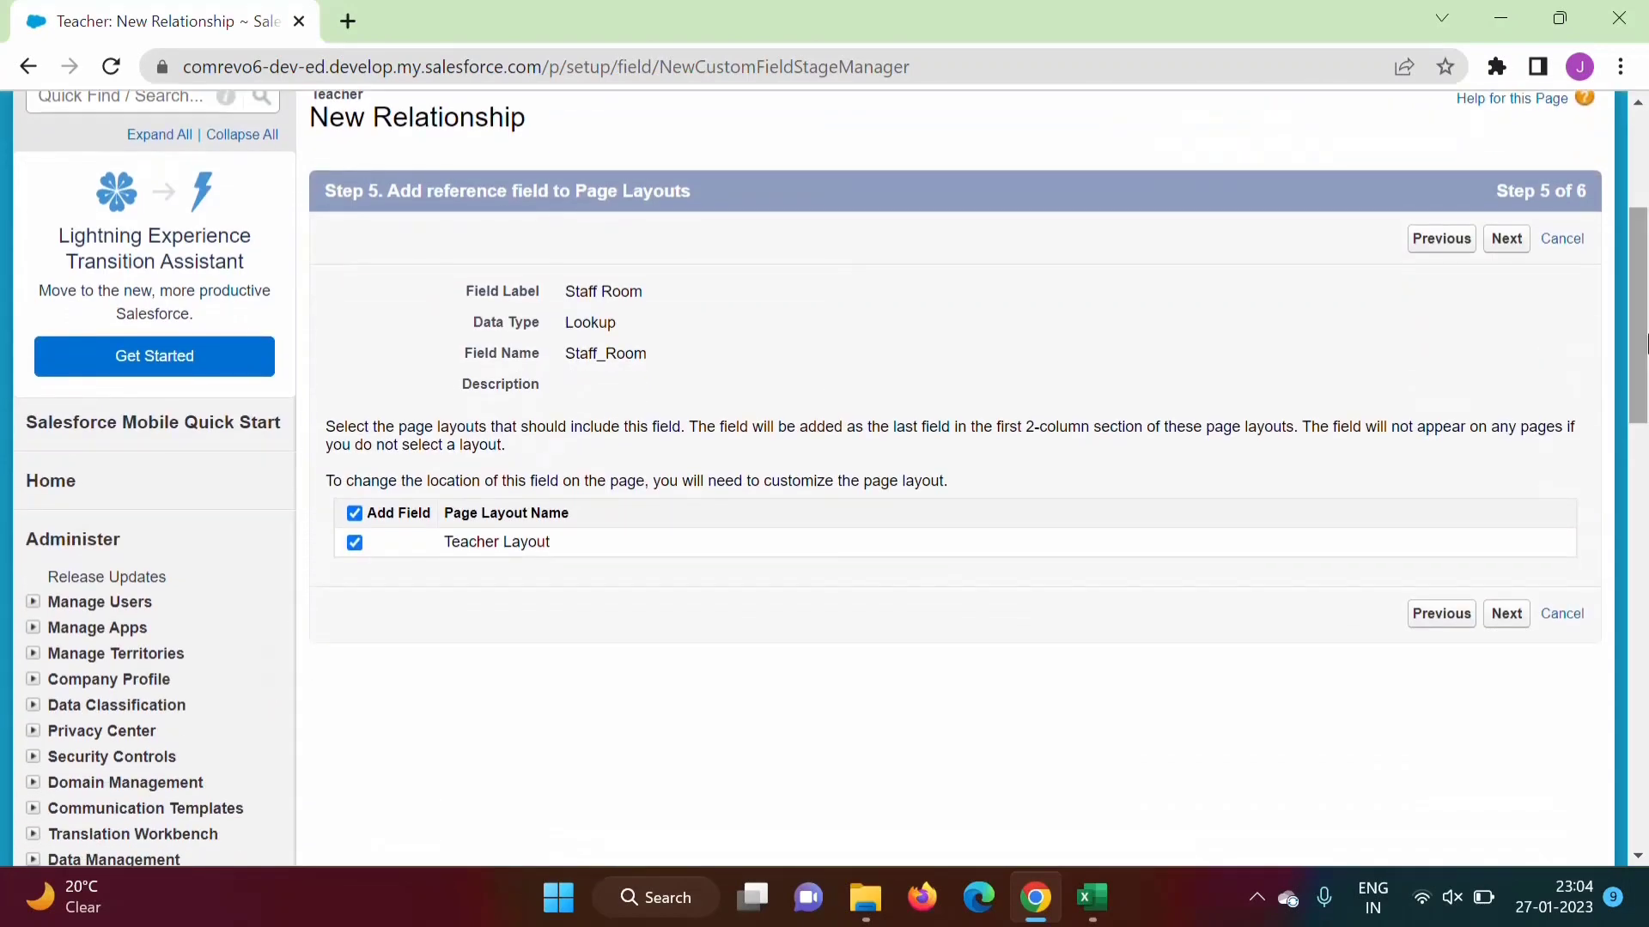
left_click(1506, 614)
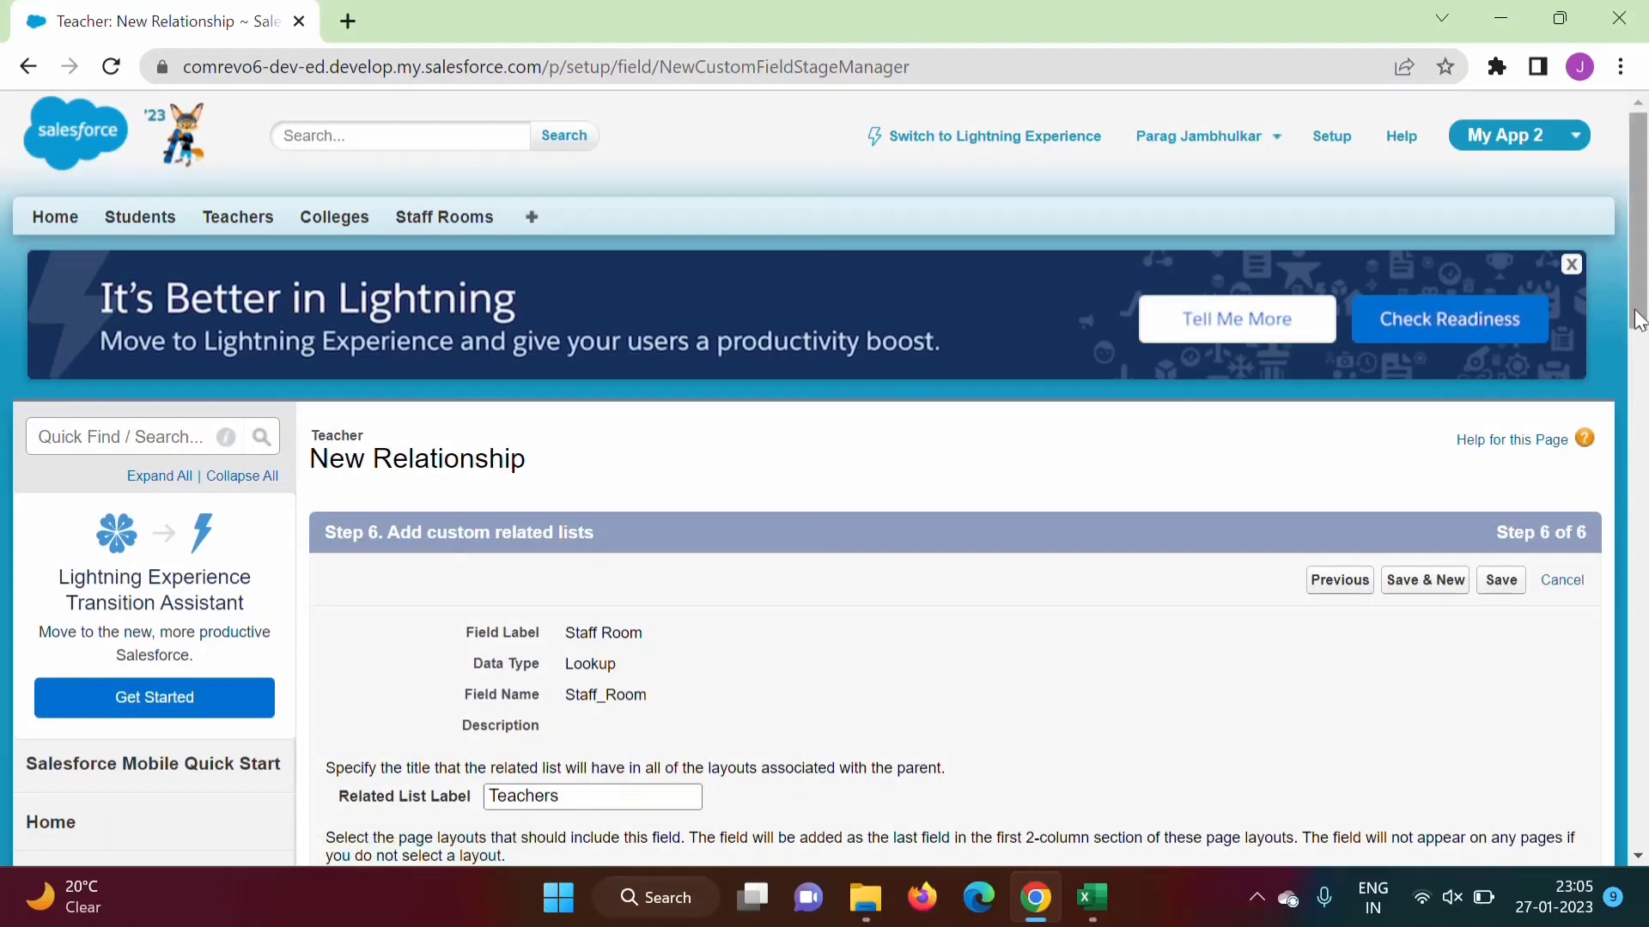
scroll(1641, 320, "down", 5)
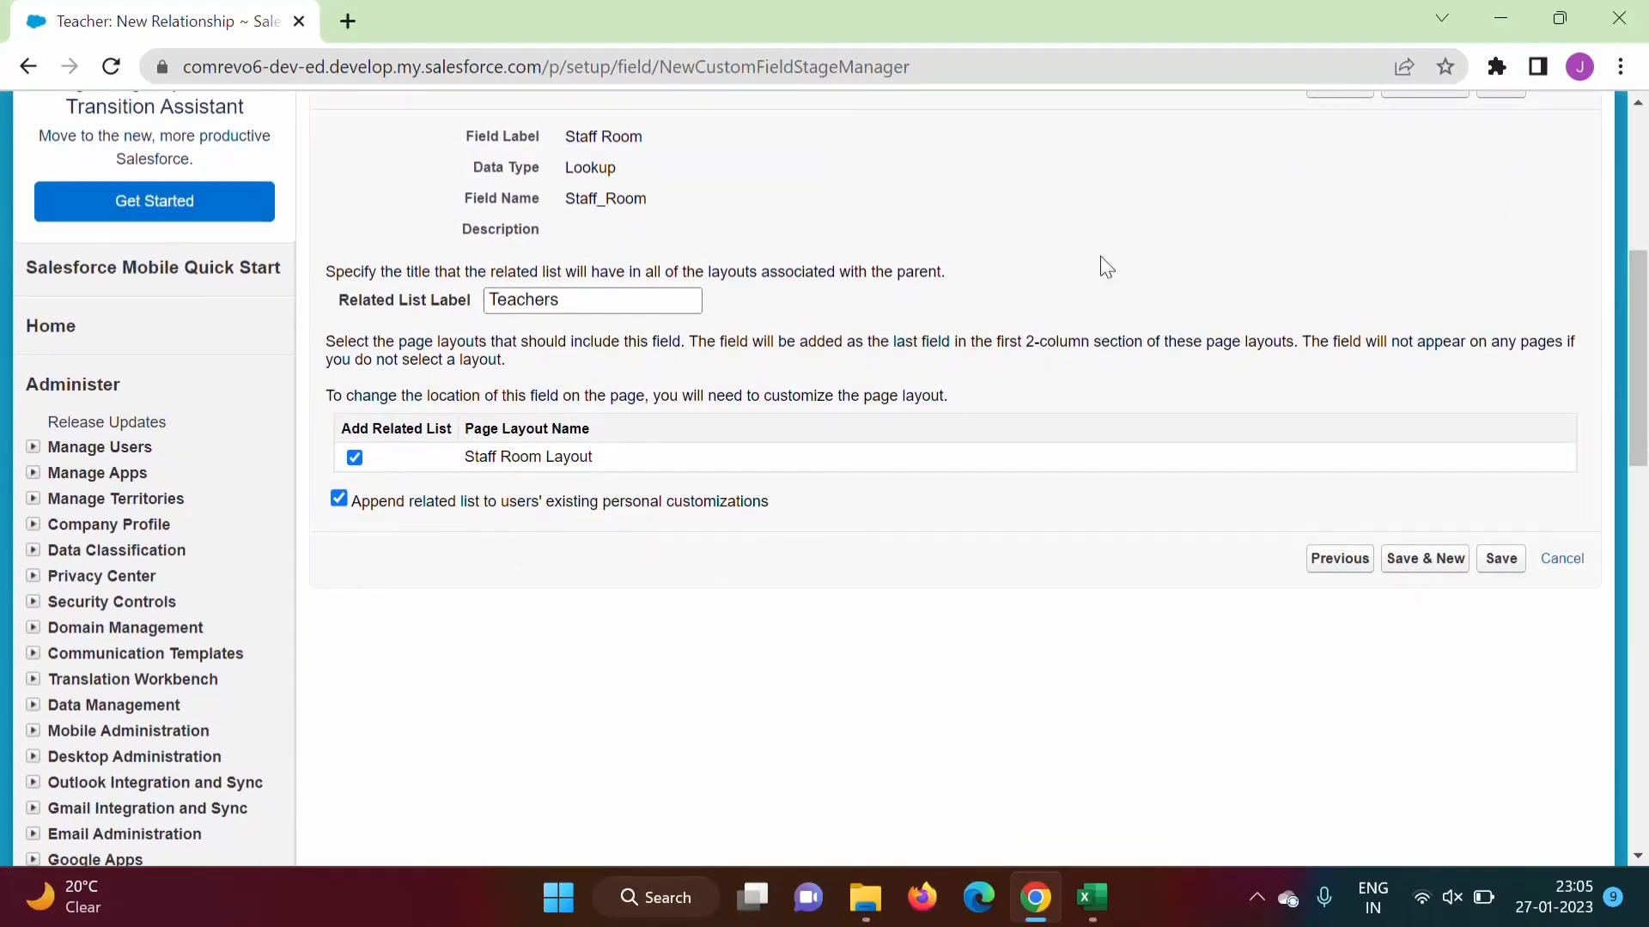
left_click(1504, 567)
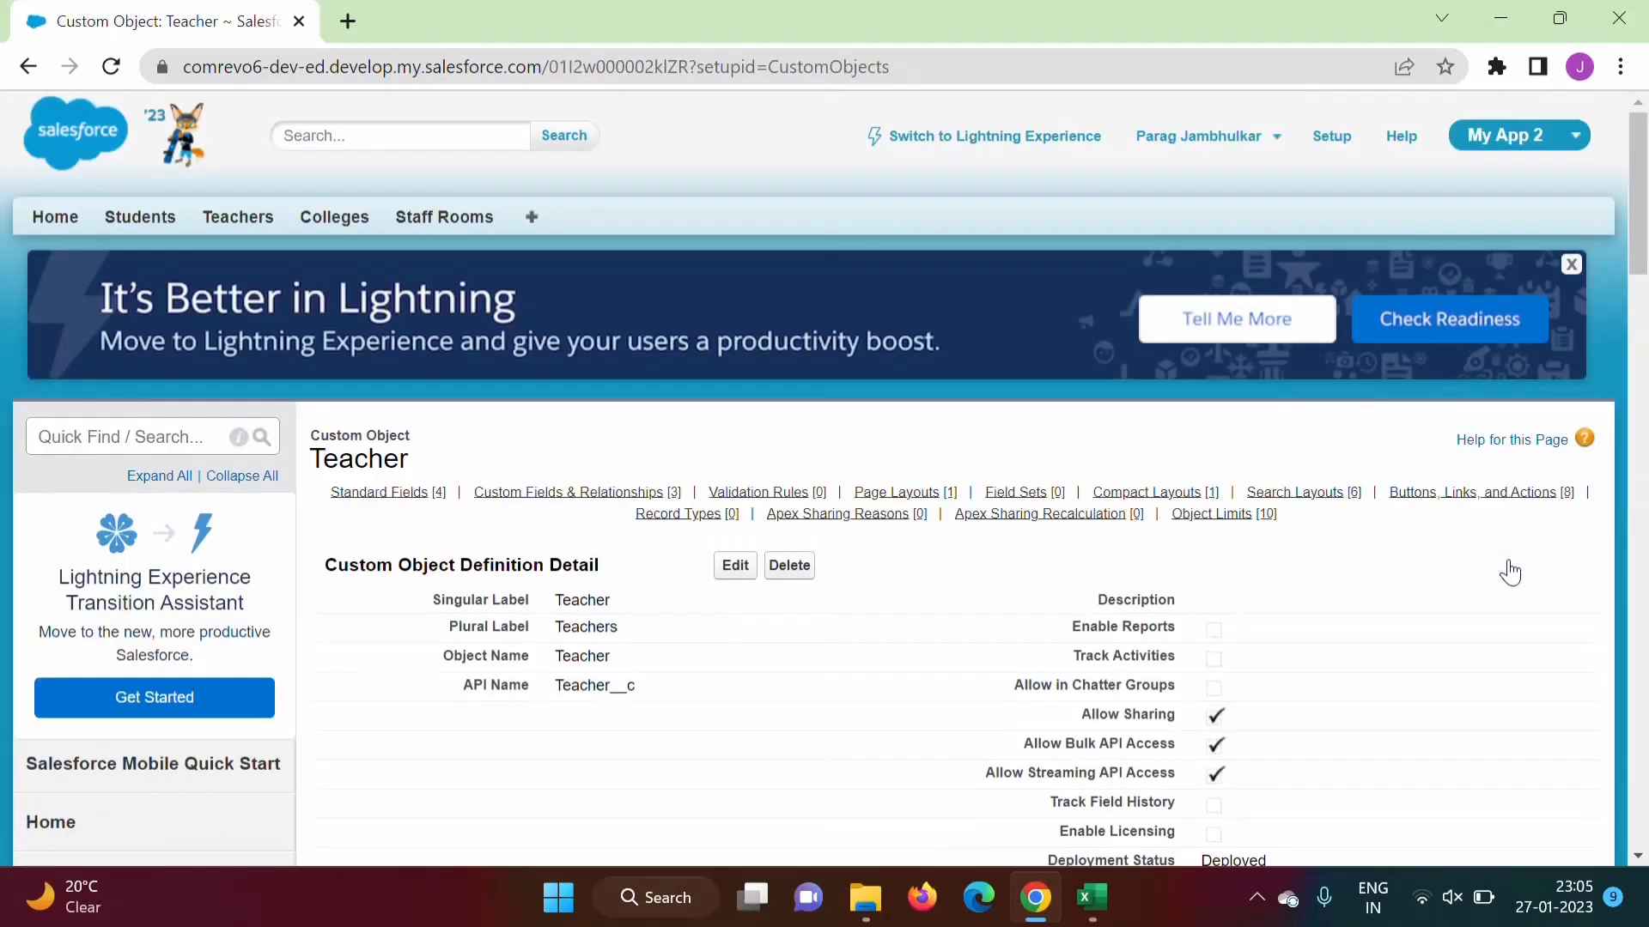
Step: Check that Staff Room is listed as a Lookup(Staff Room) field in Teacher's Custom Fields & Relationships
scroll(1001, 397, "down", 2)
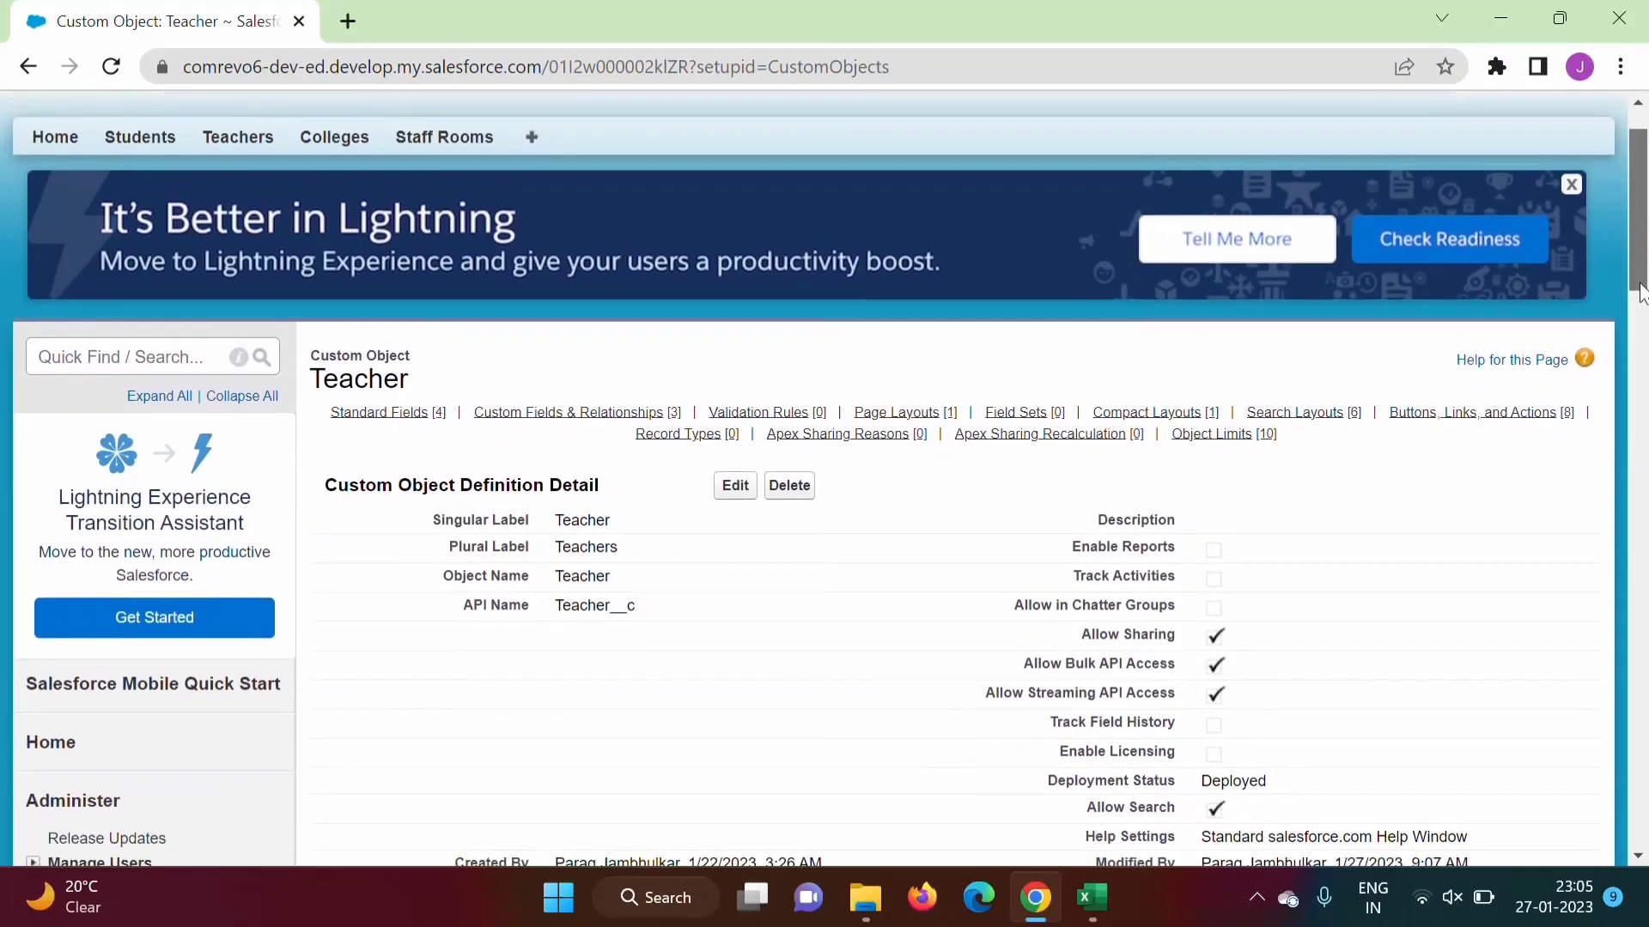
left_click_drag(401, 424, 537, 427)
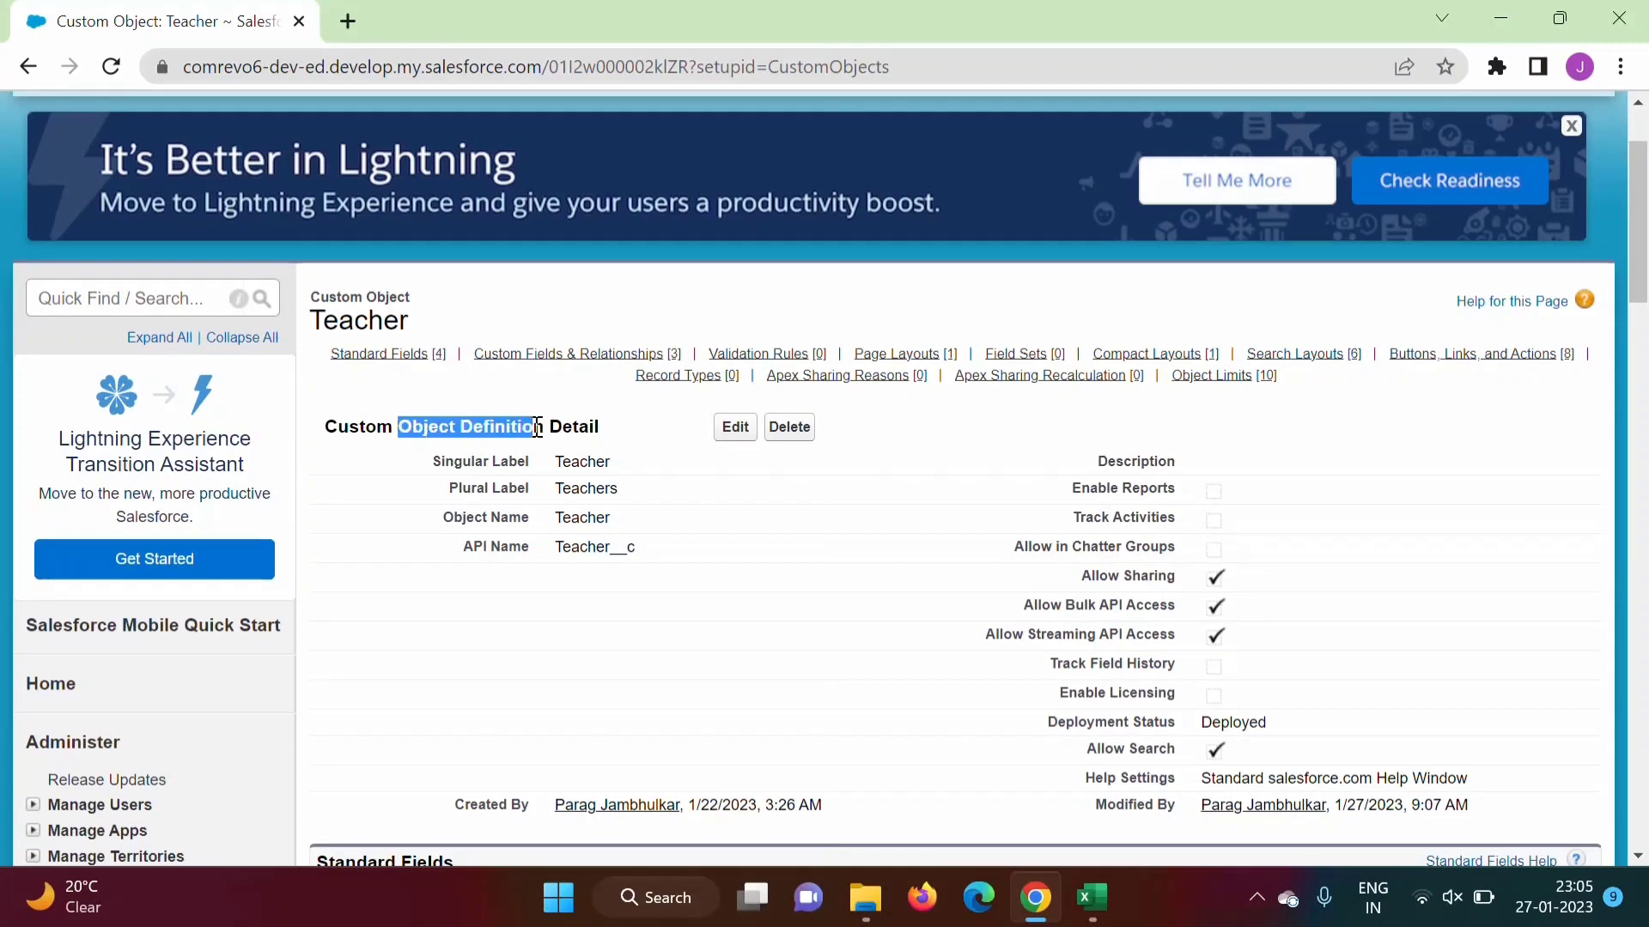
double_click(323, 325)
left_click_drag(1645, 277, 1646, 414)
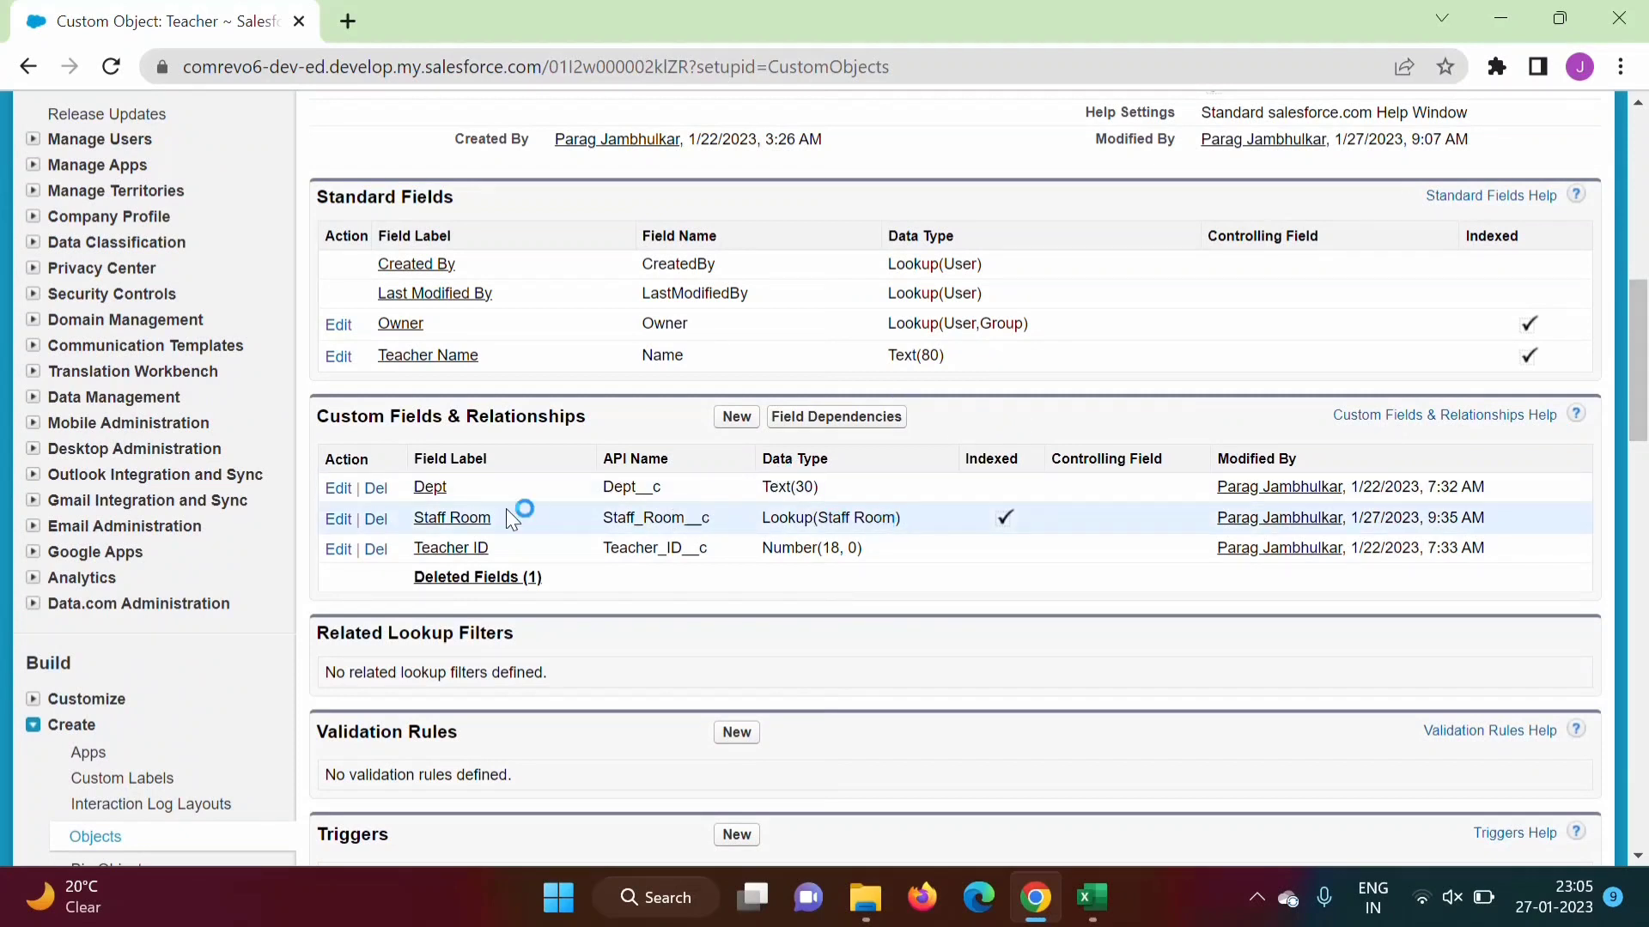
left_click_drag(322, 421, 589, 420)
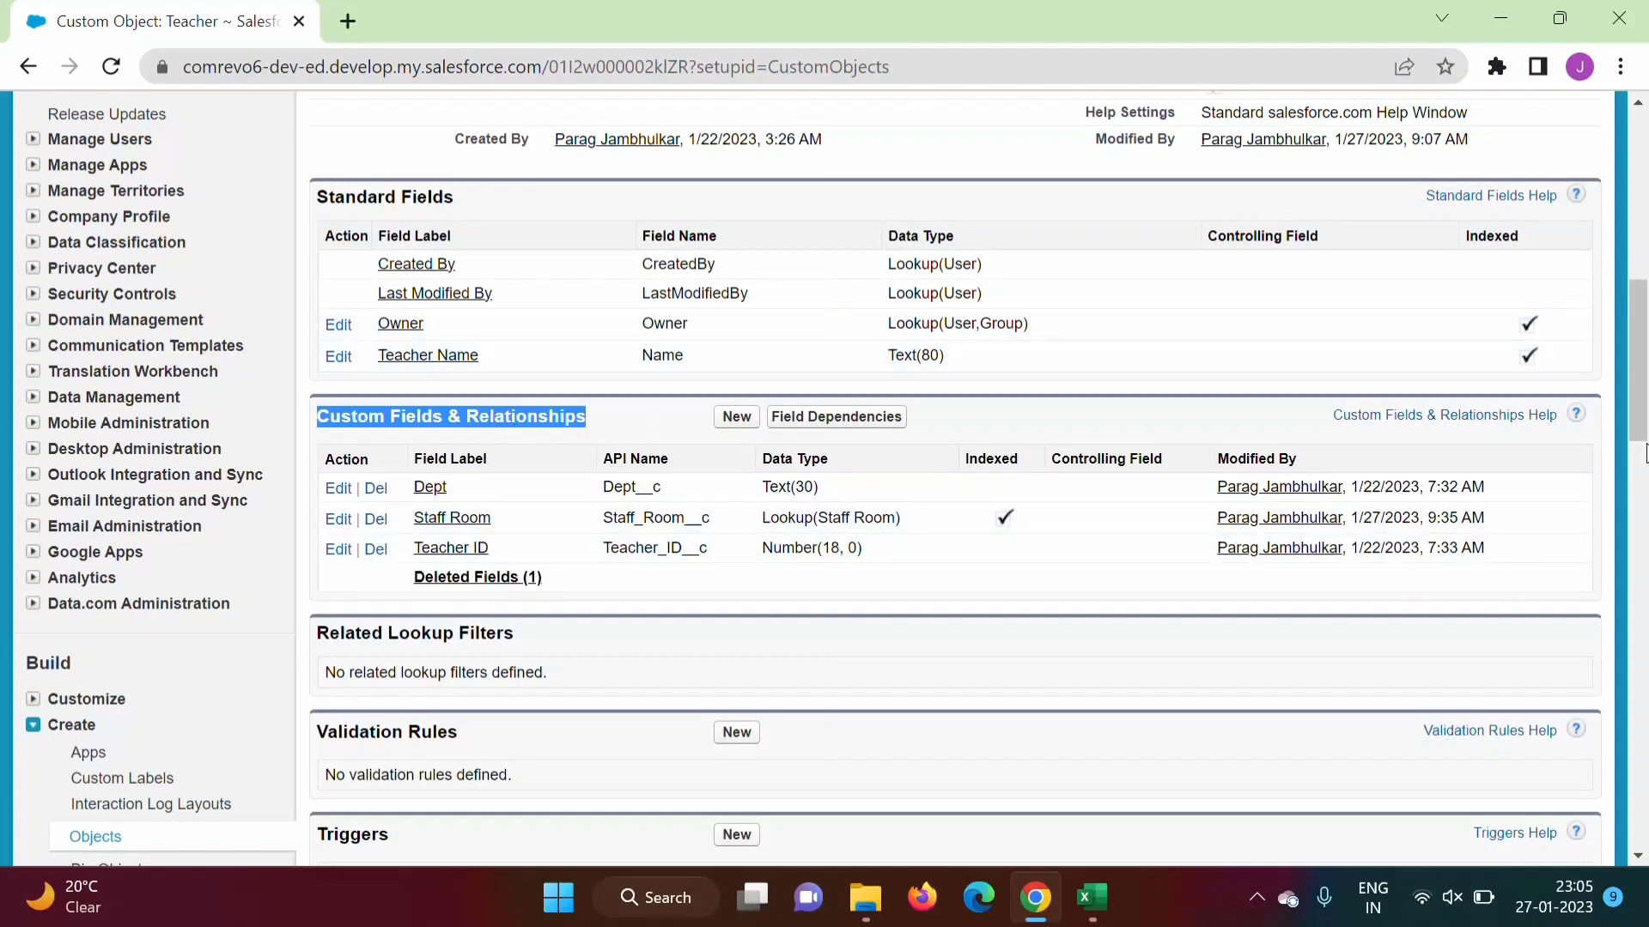
scroll(1260, 365, "up", 9)
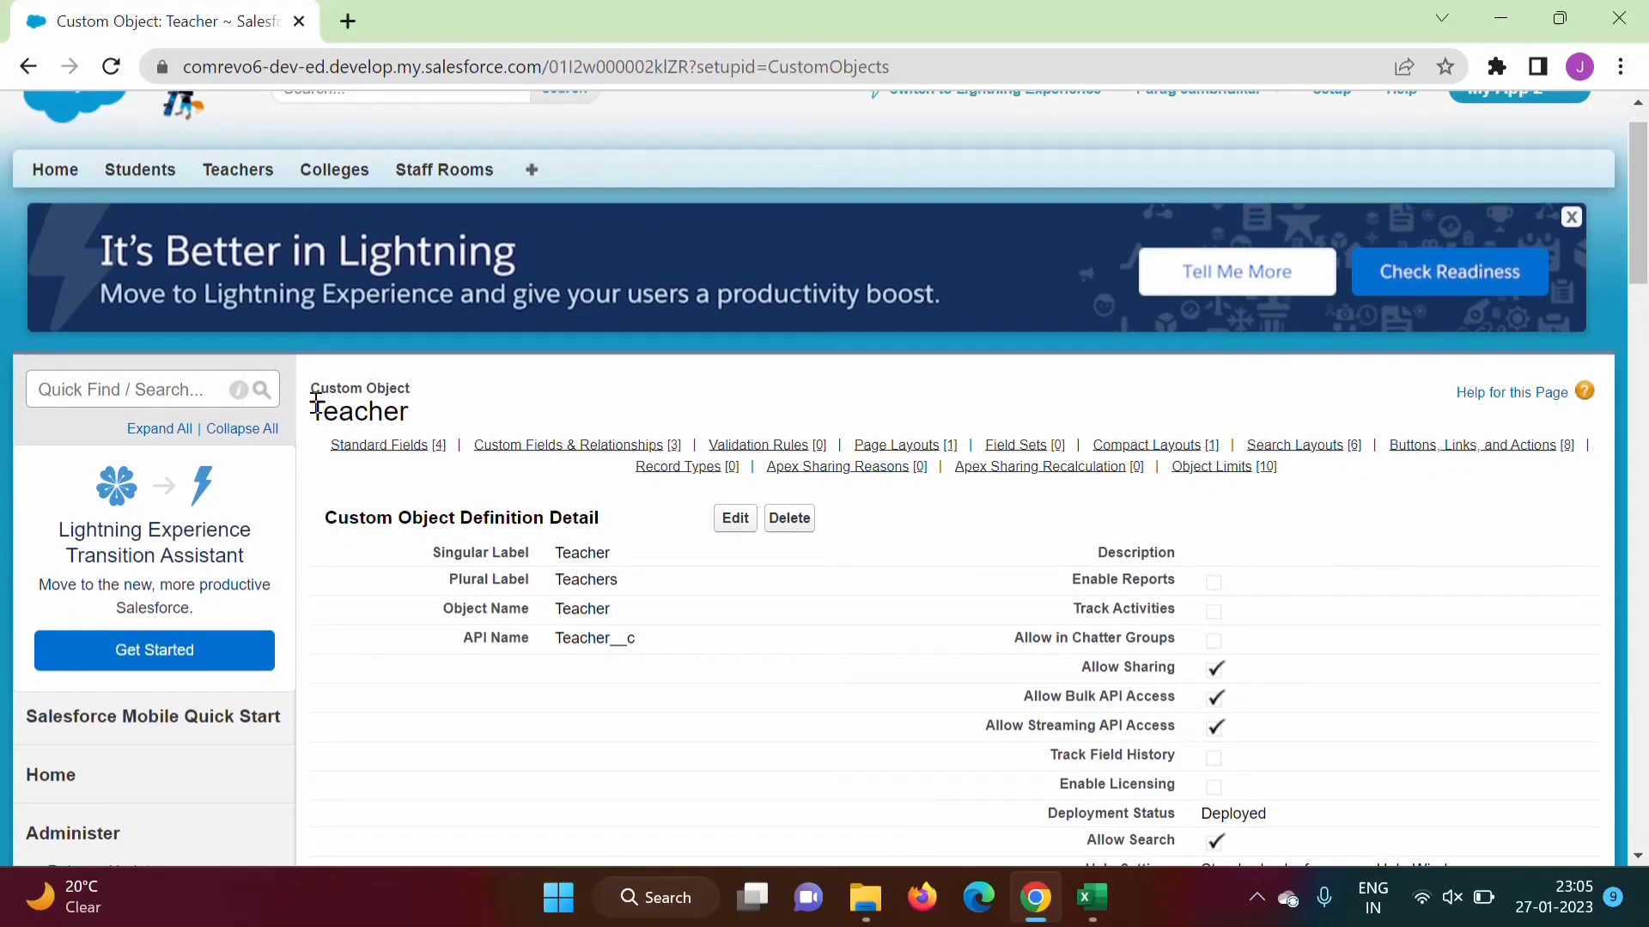
left_click_drag(316, 403, 436, 425)
left_click_drag(1640, 237, 1642, 427)
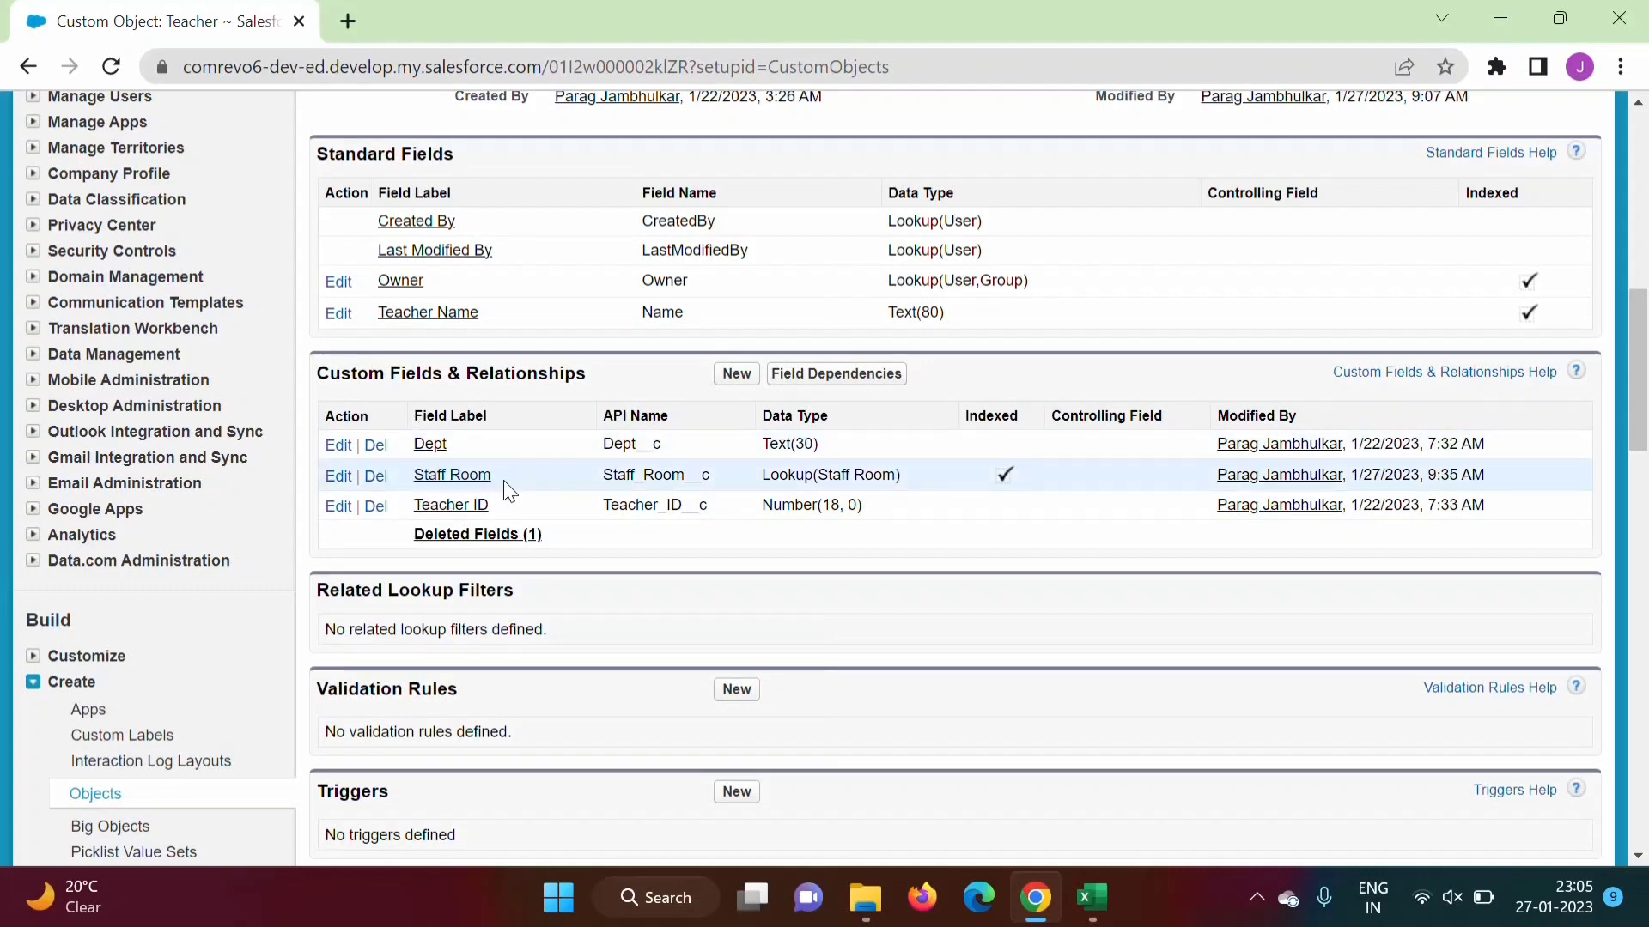
left_click_drag(1639, 412, 1638, 235)
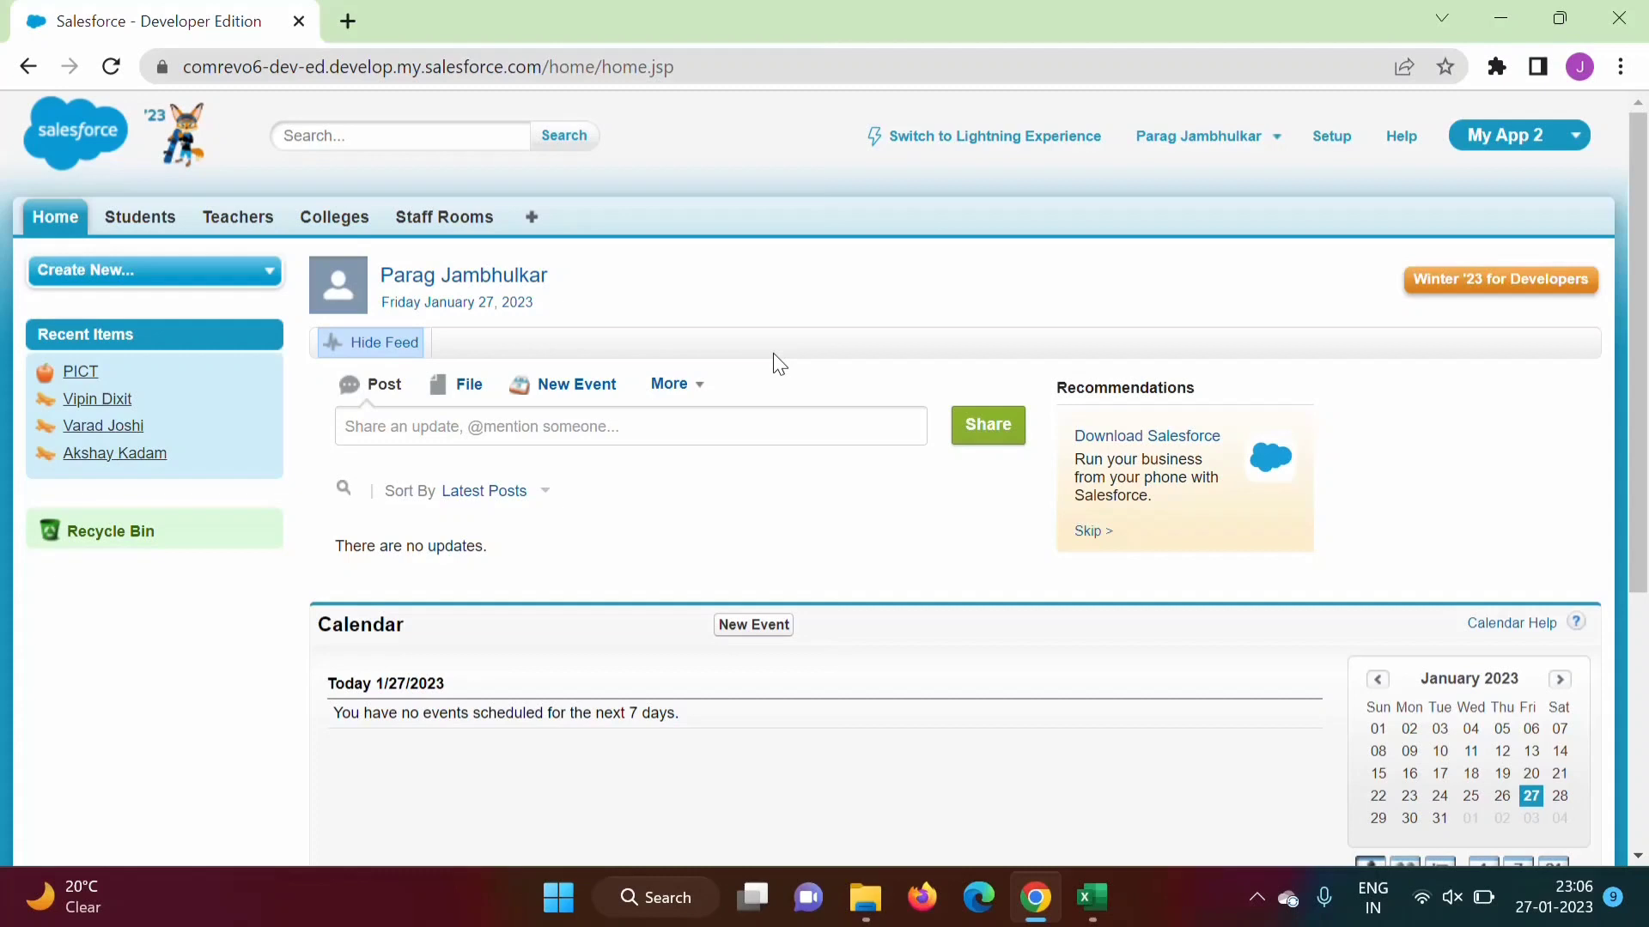
Step: List all teachers, start a new teacher record and fill in the teacher's name
left_click(244, 228)
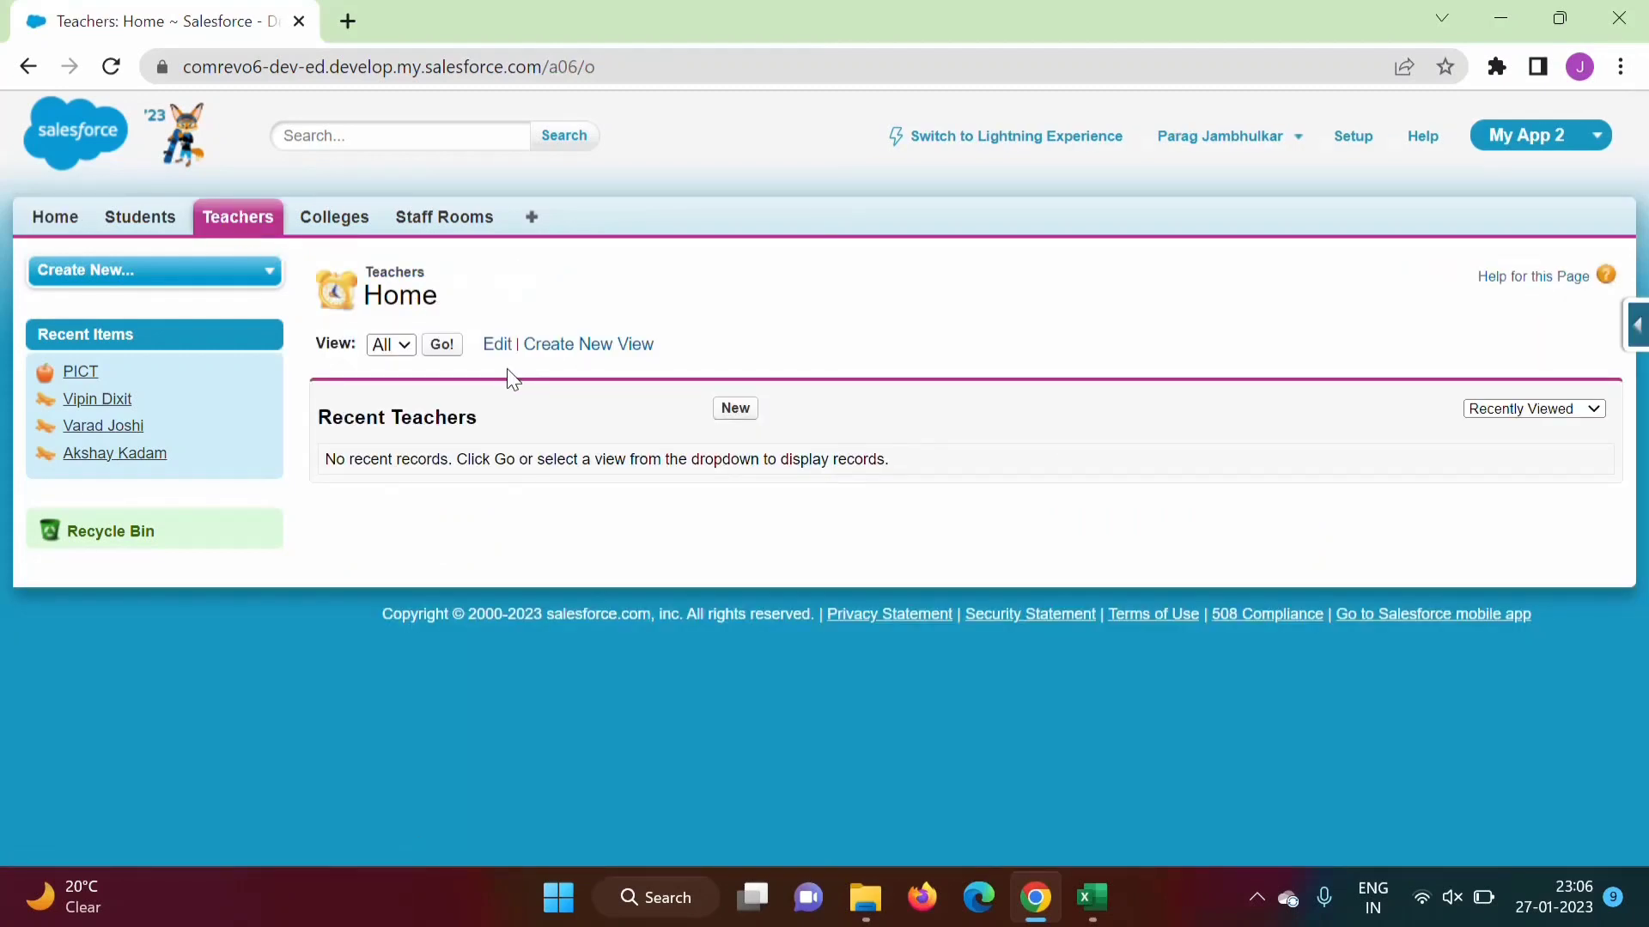
left_click(444, 352)
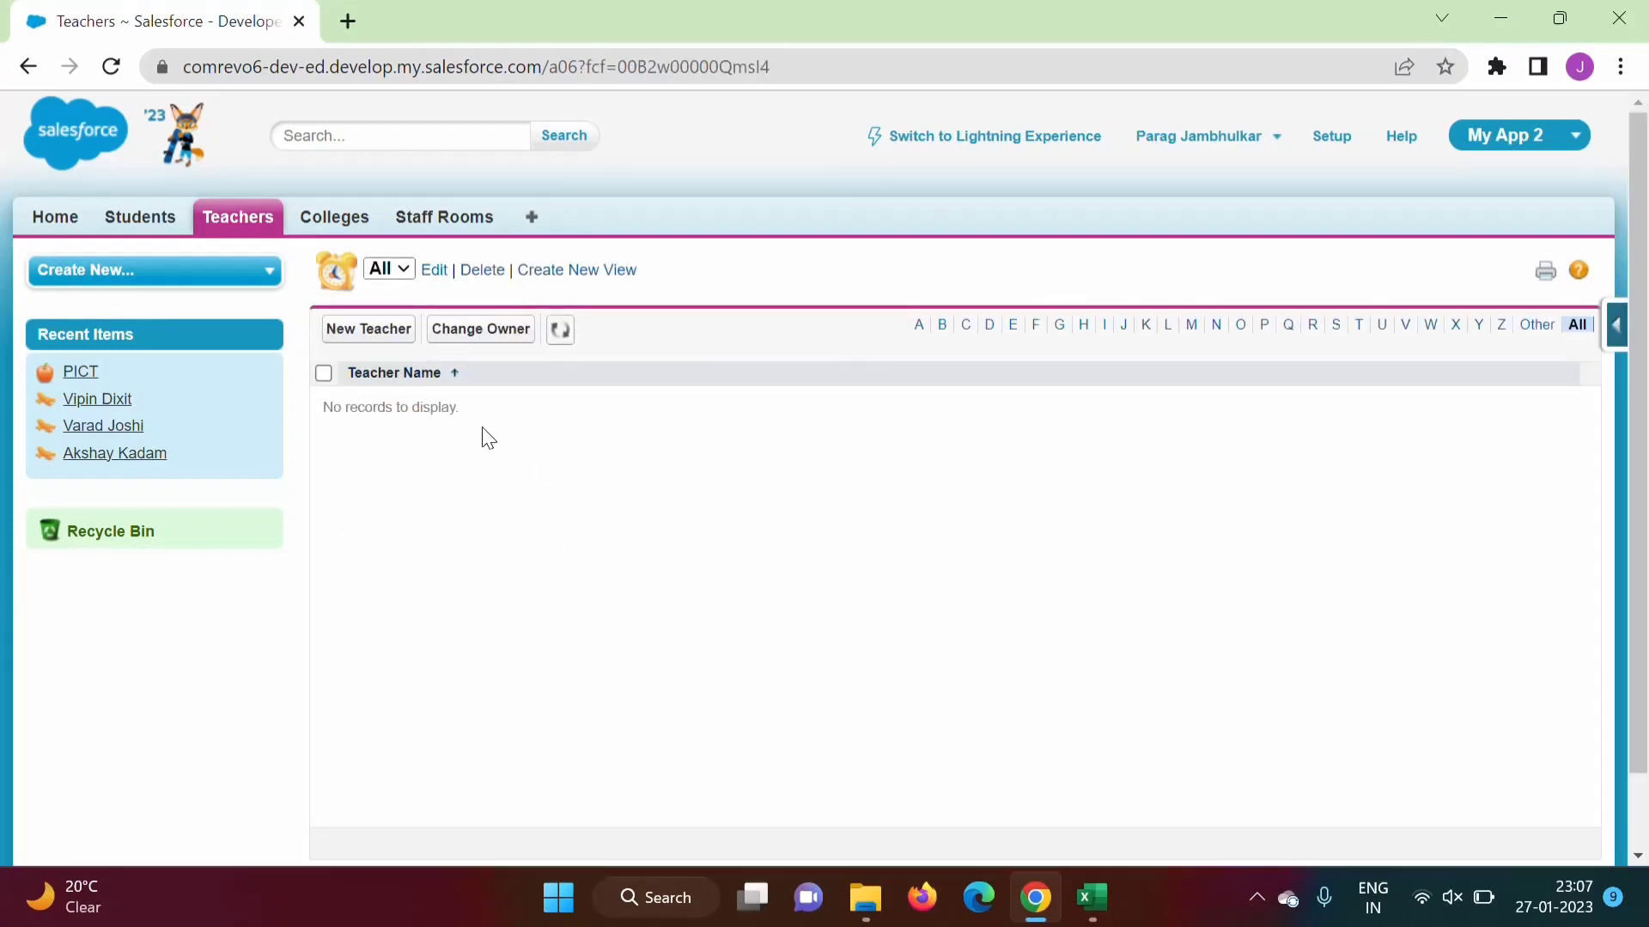
left_click(371, 339)
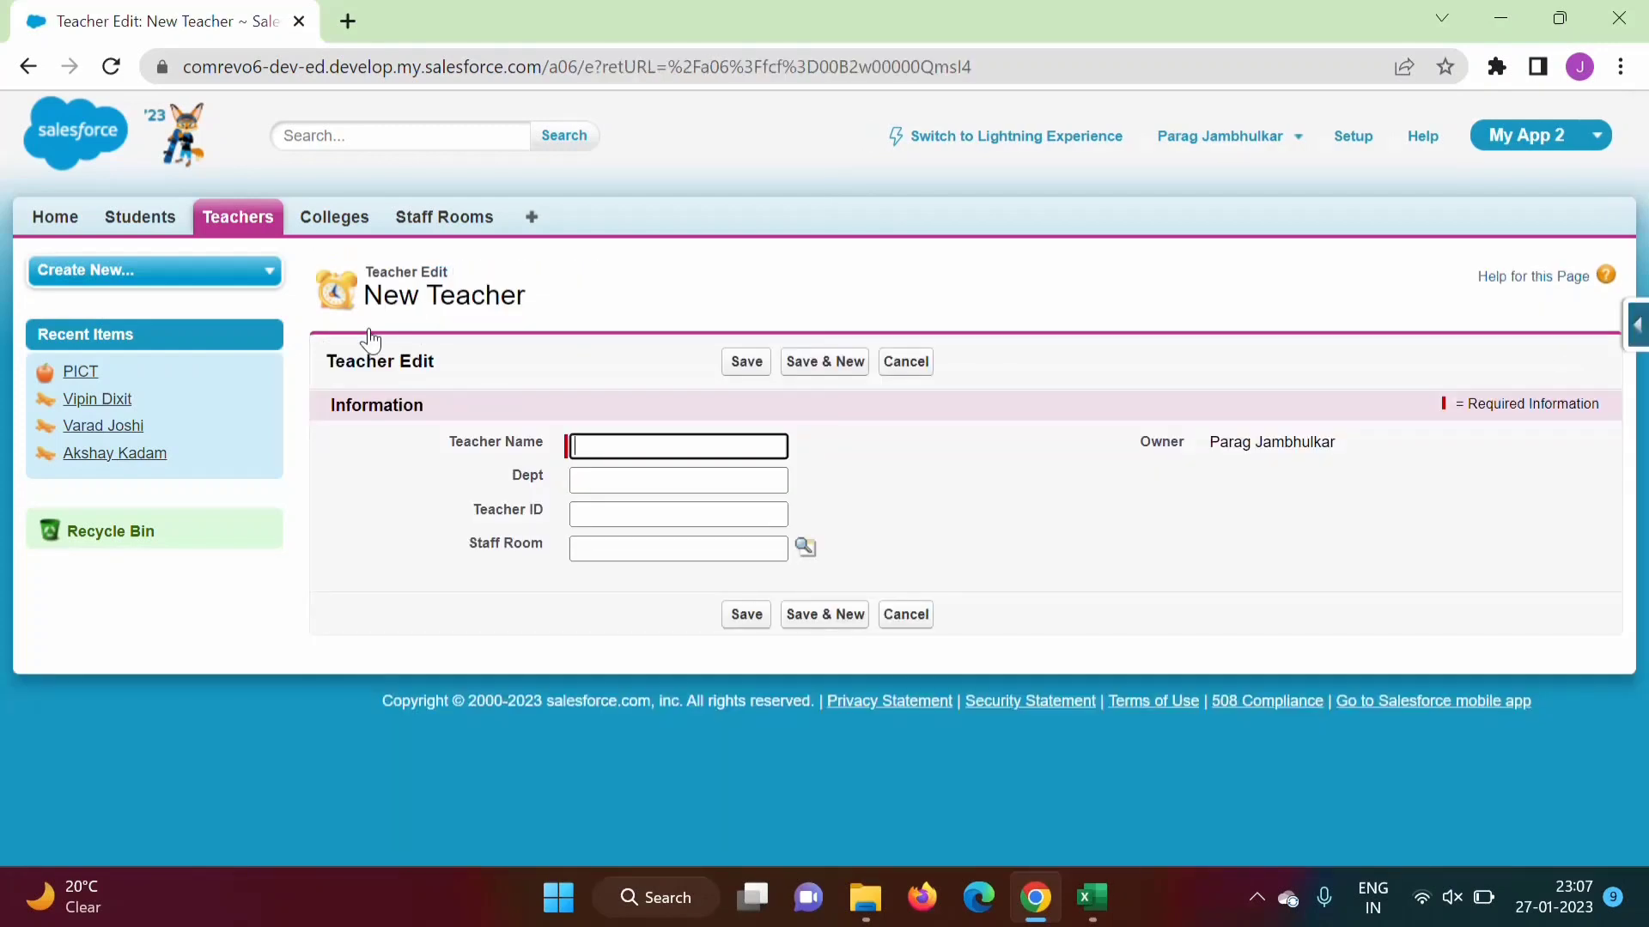
left_click(653, 442)
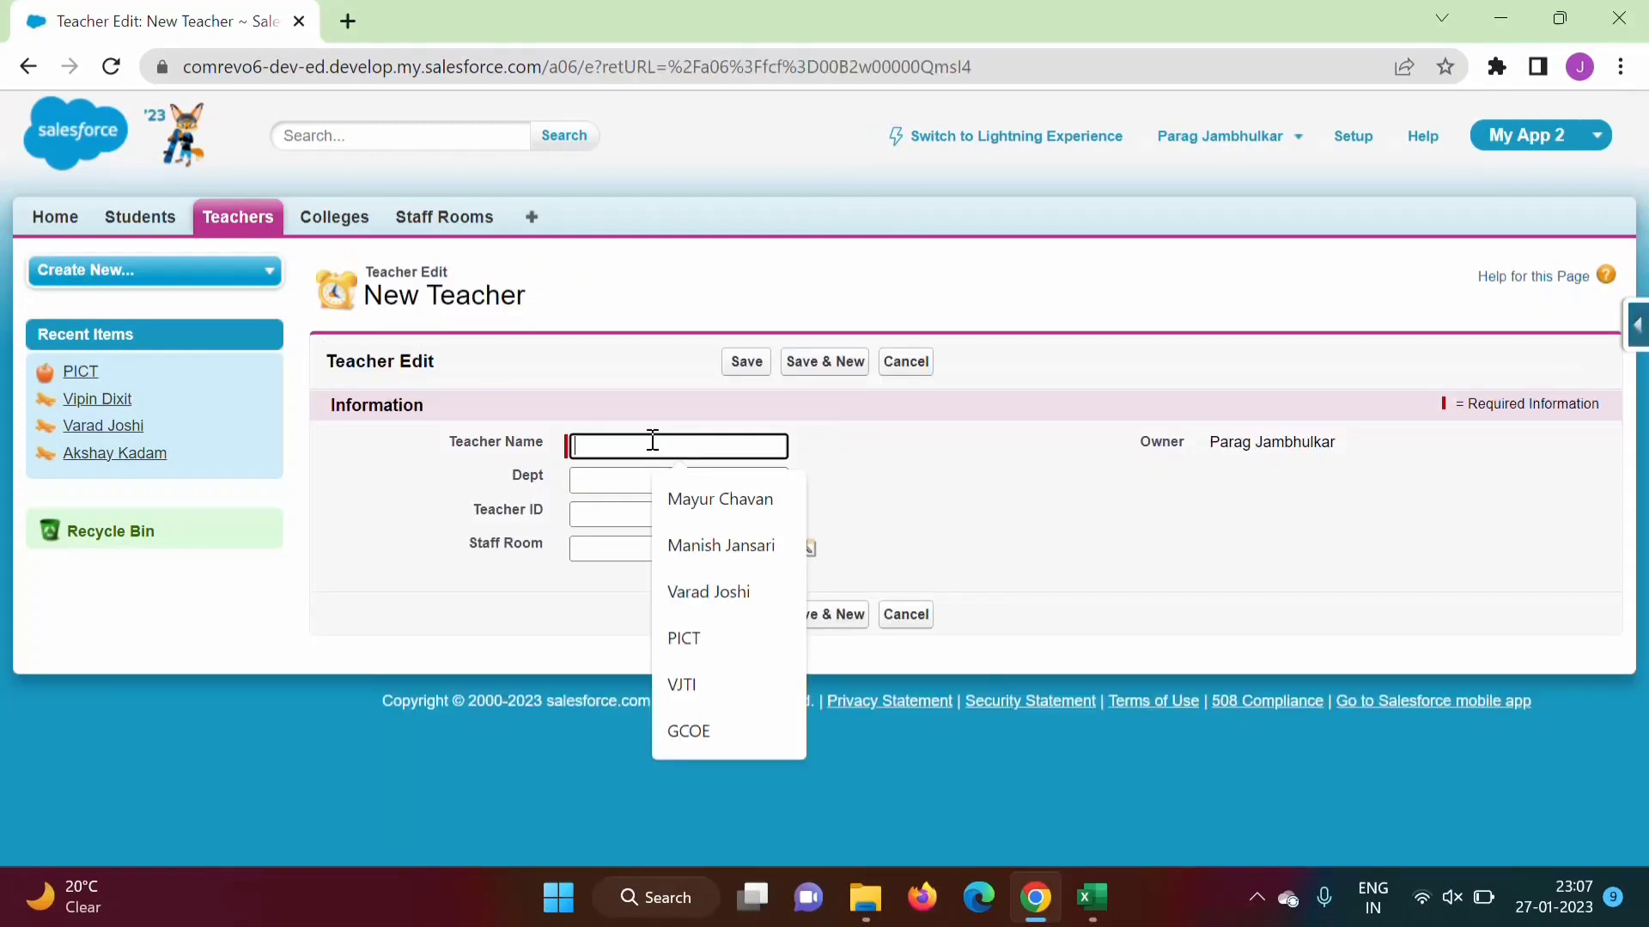
type("Parag")
left_click(708, 495)
Step: Set Dept CE, Teacher ID 123 and Staff Room A304, then Save & New
left_click(615, 482)
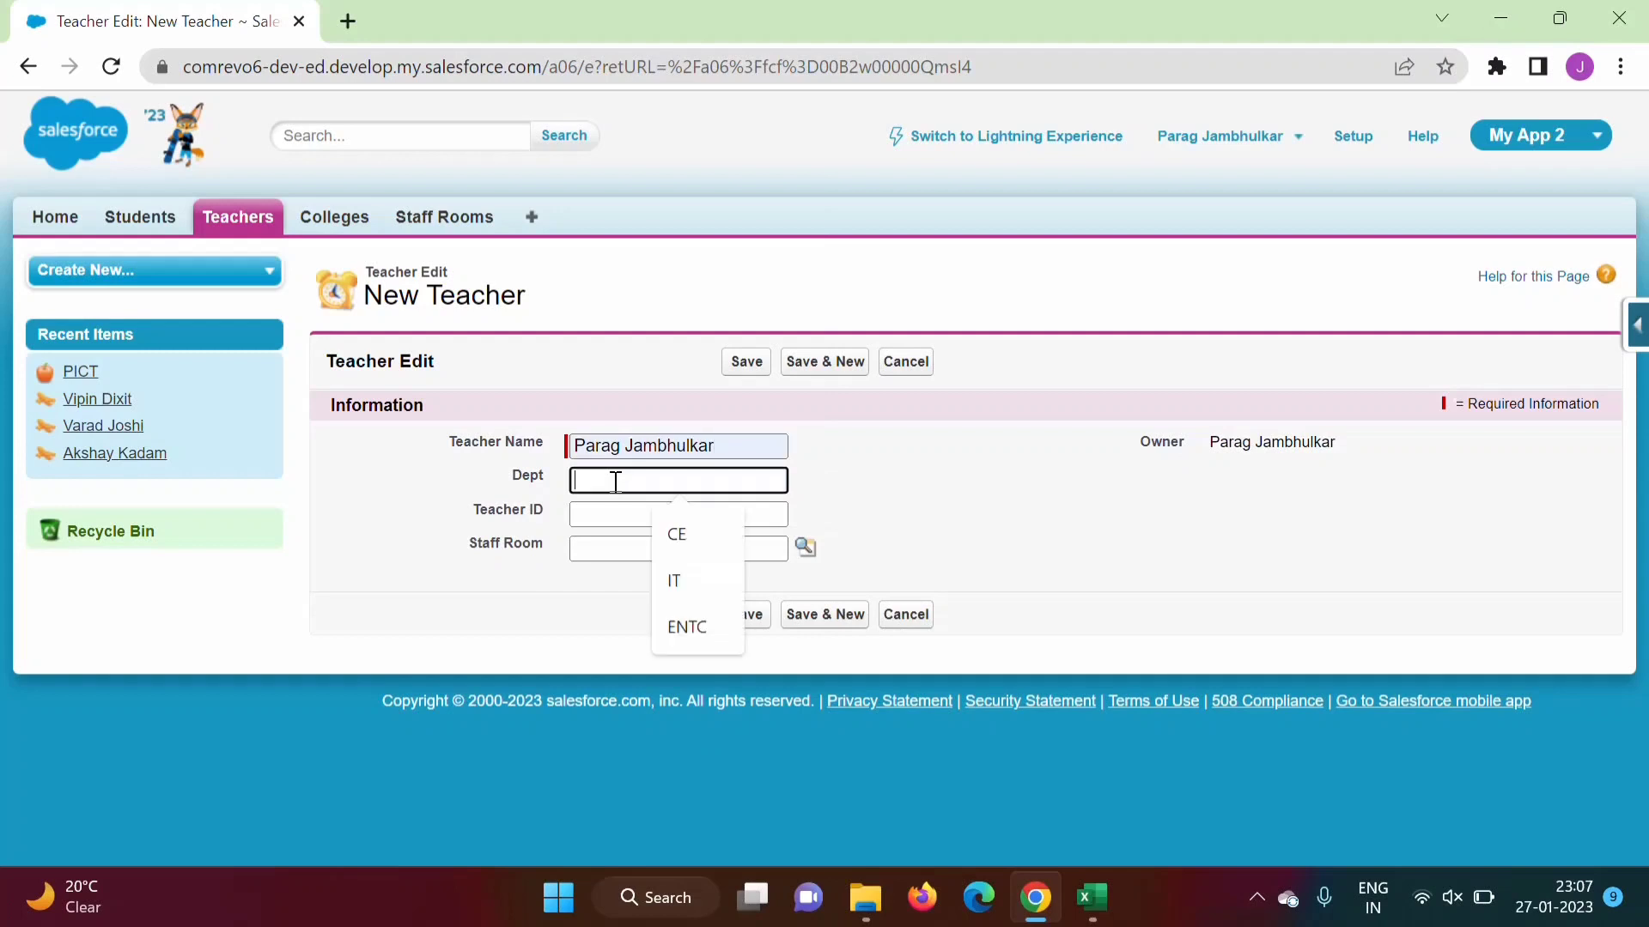
left_click(703, 534)
left_click(647, 514)
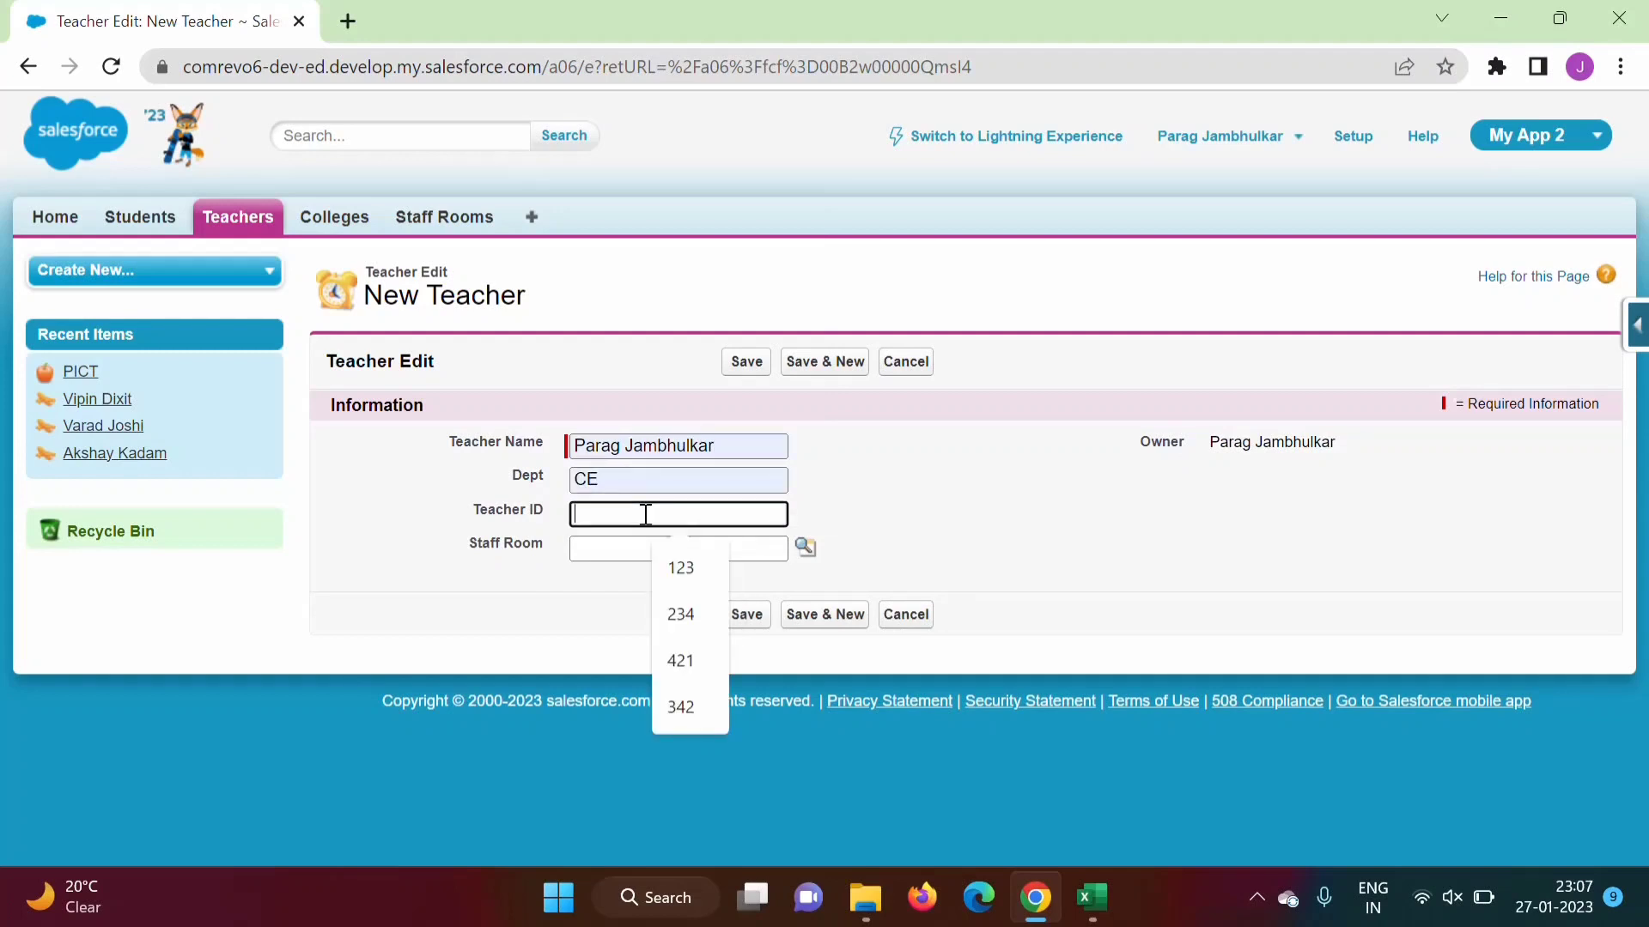
left_click(681, 566)
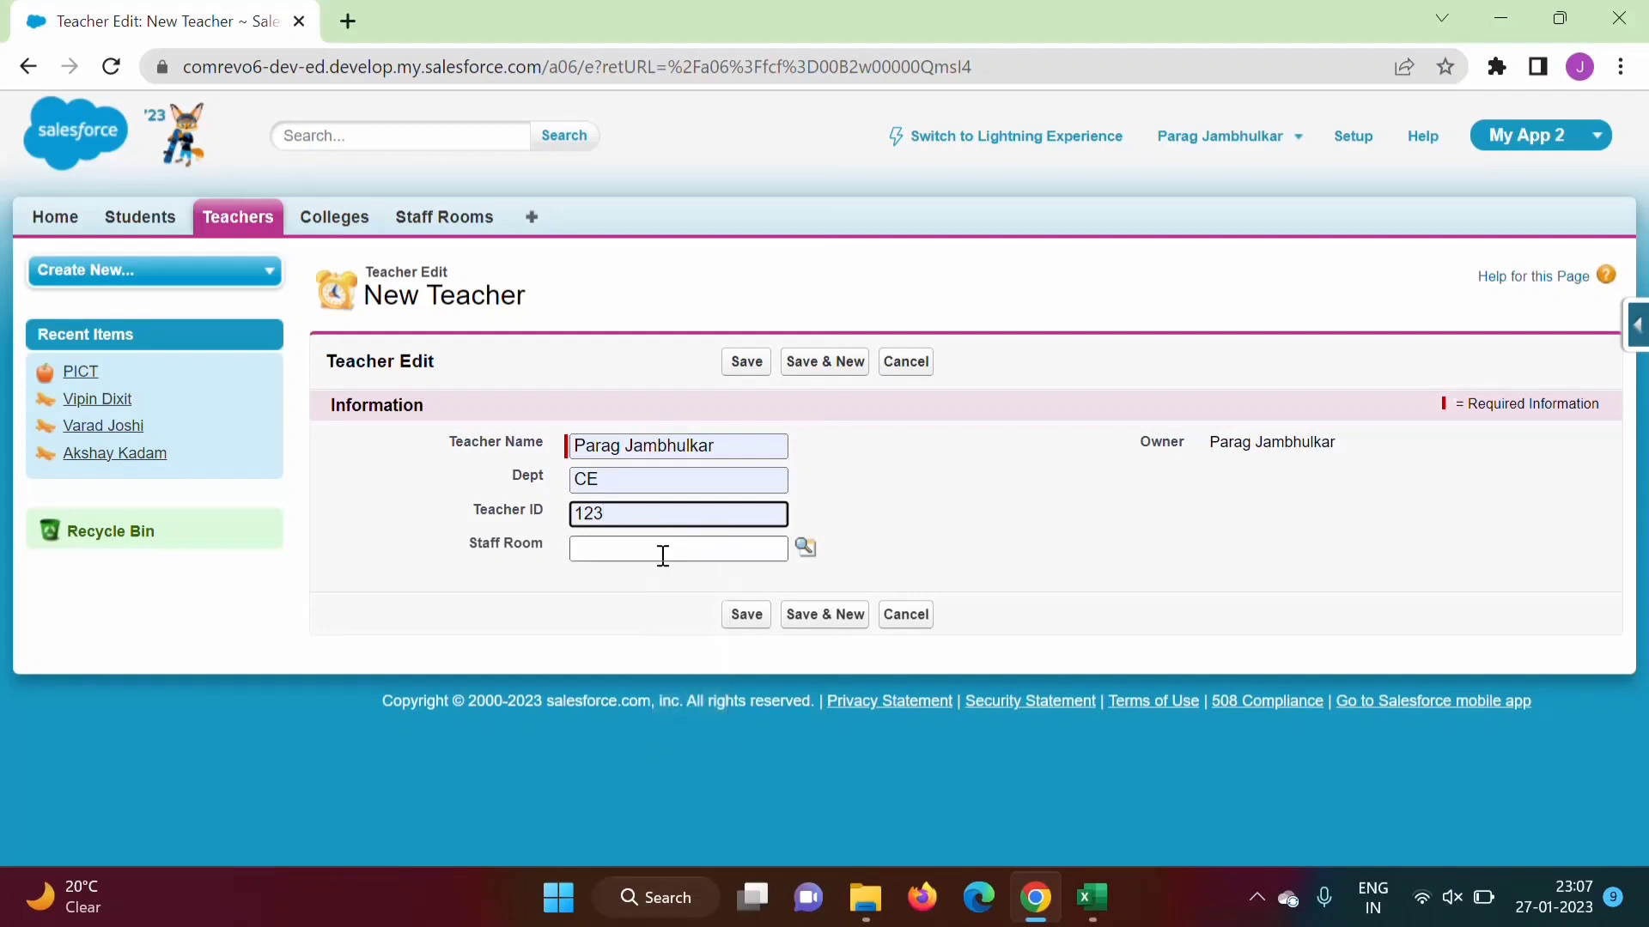
left_click(663, 557)
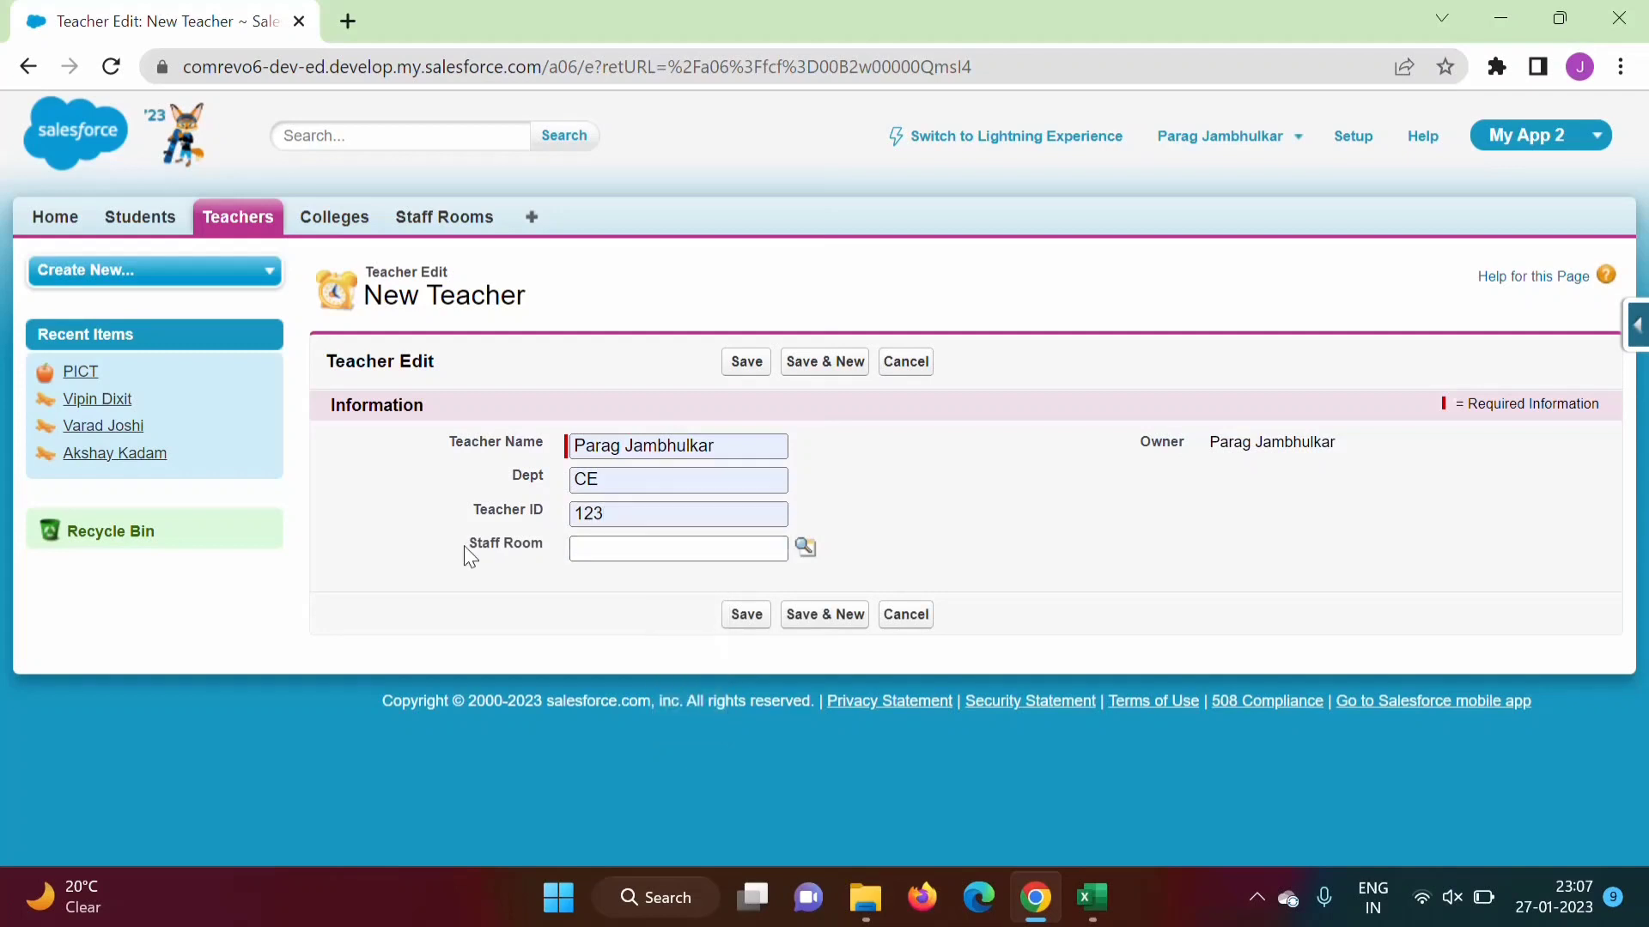
left_click_drag(467, 556, 533, 546)
left_click(809, 556)
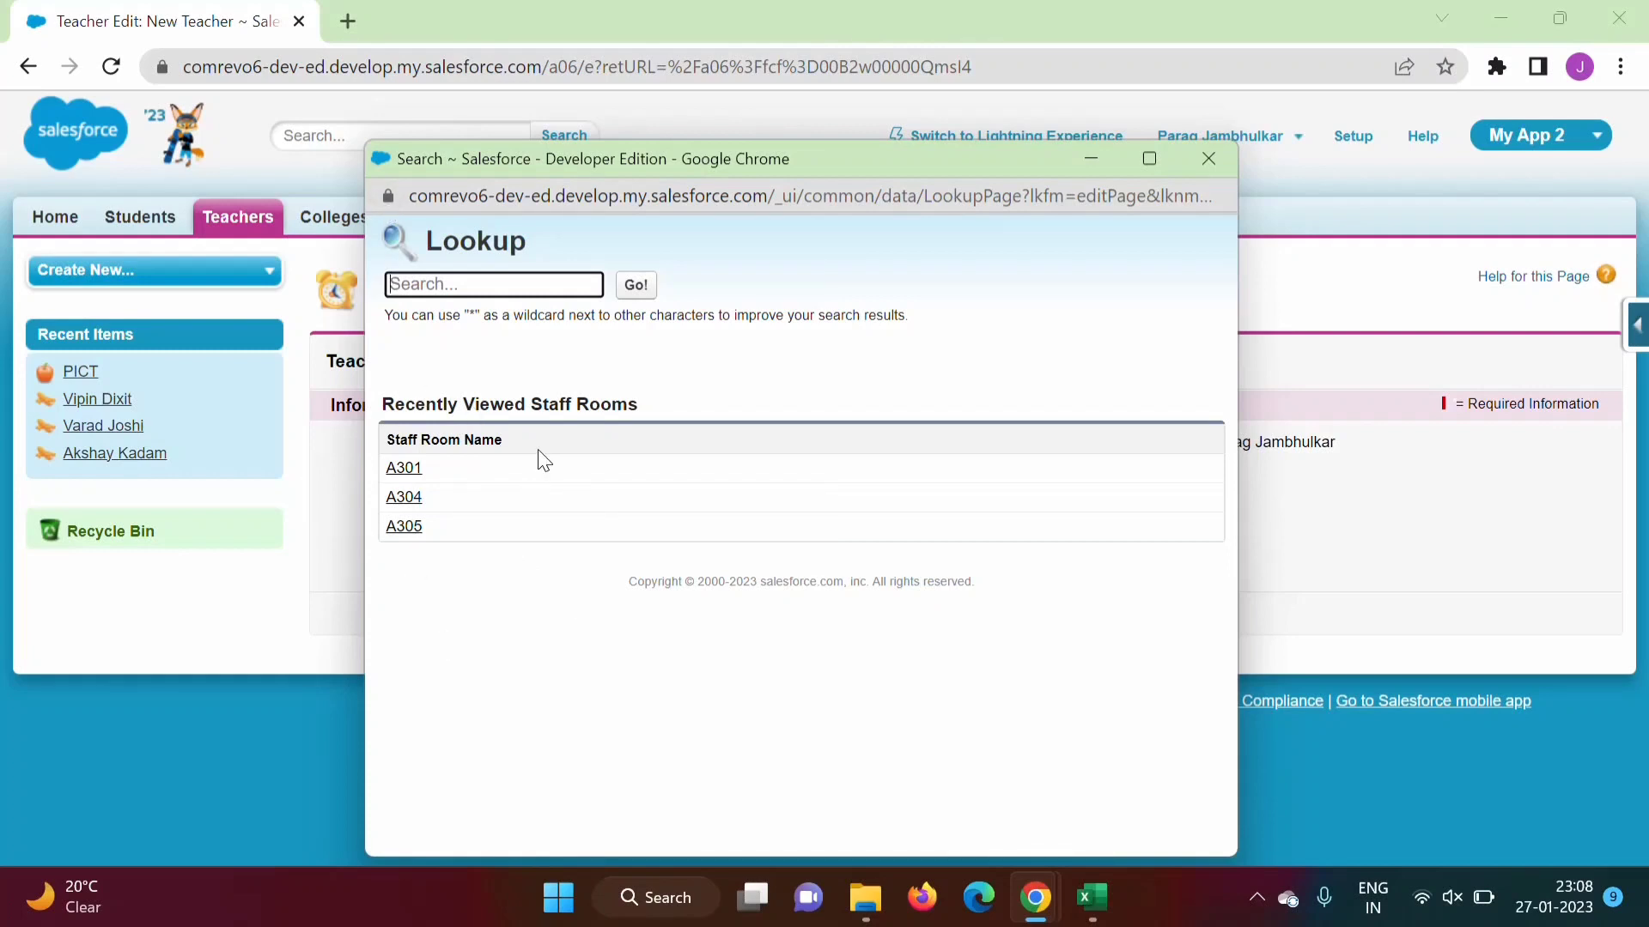
left_click_drag(610, 151, 905, 169)
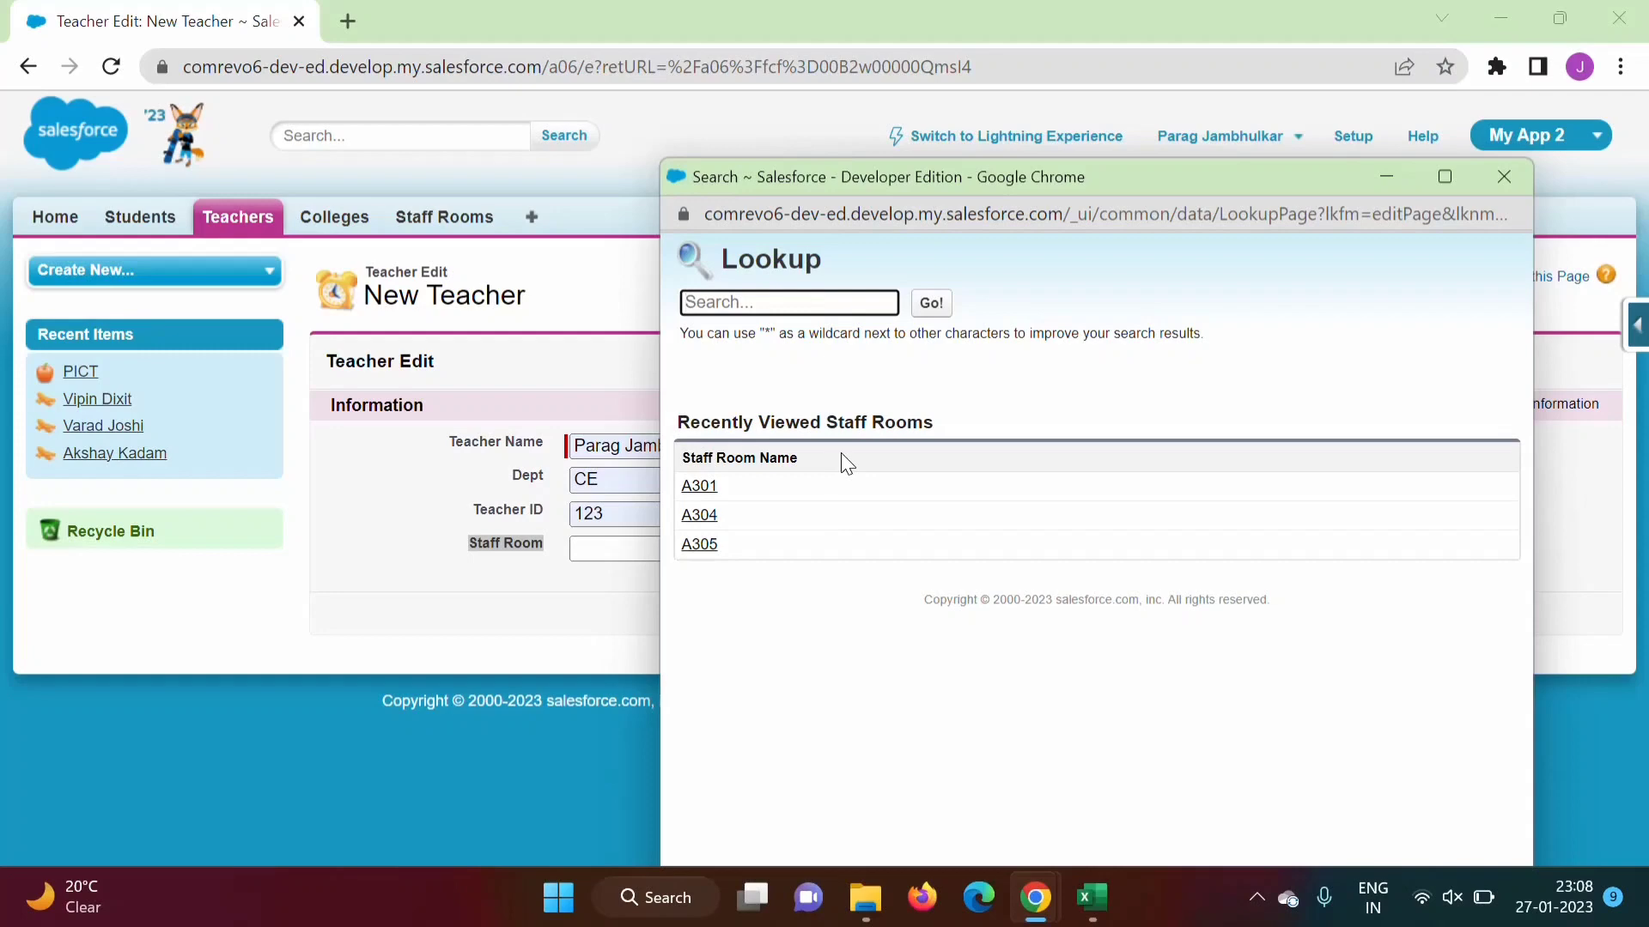
left_click(702, 516)
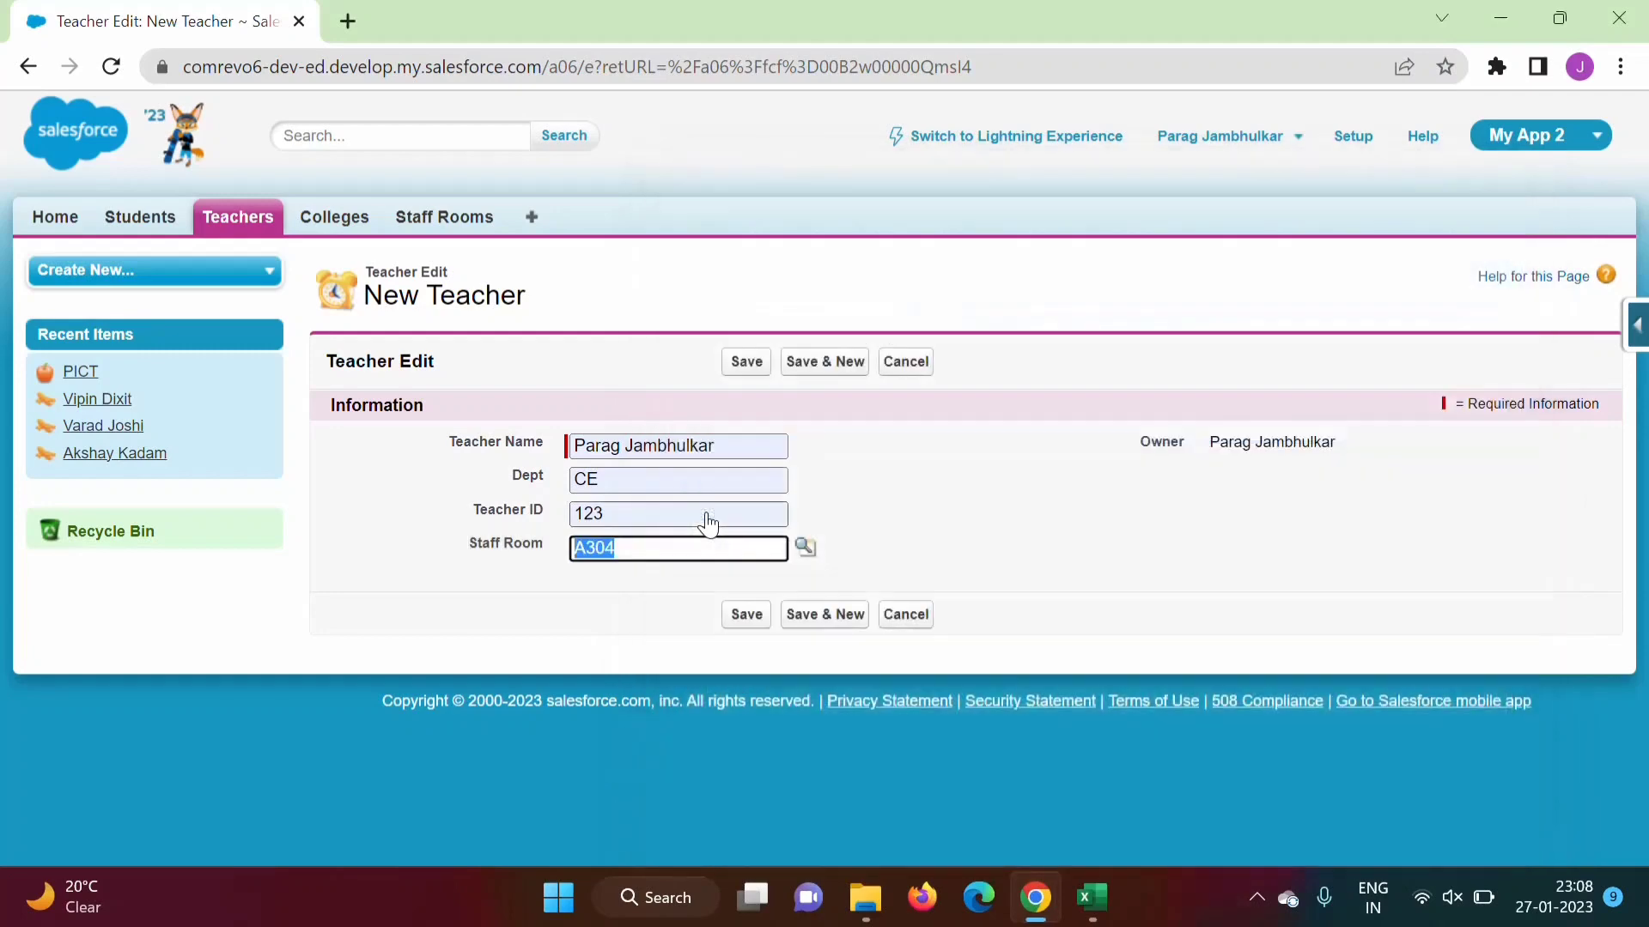
left_click(818, 617)
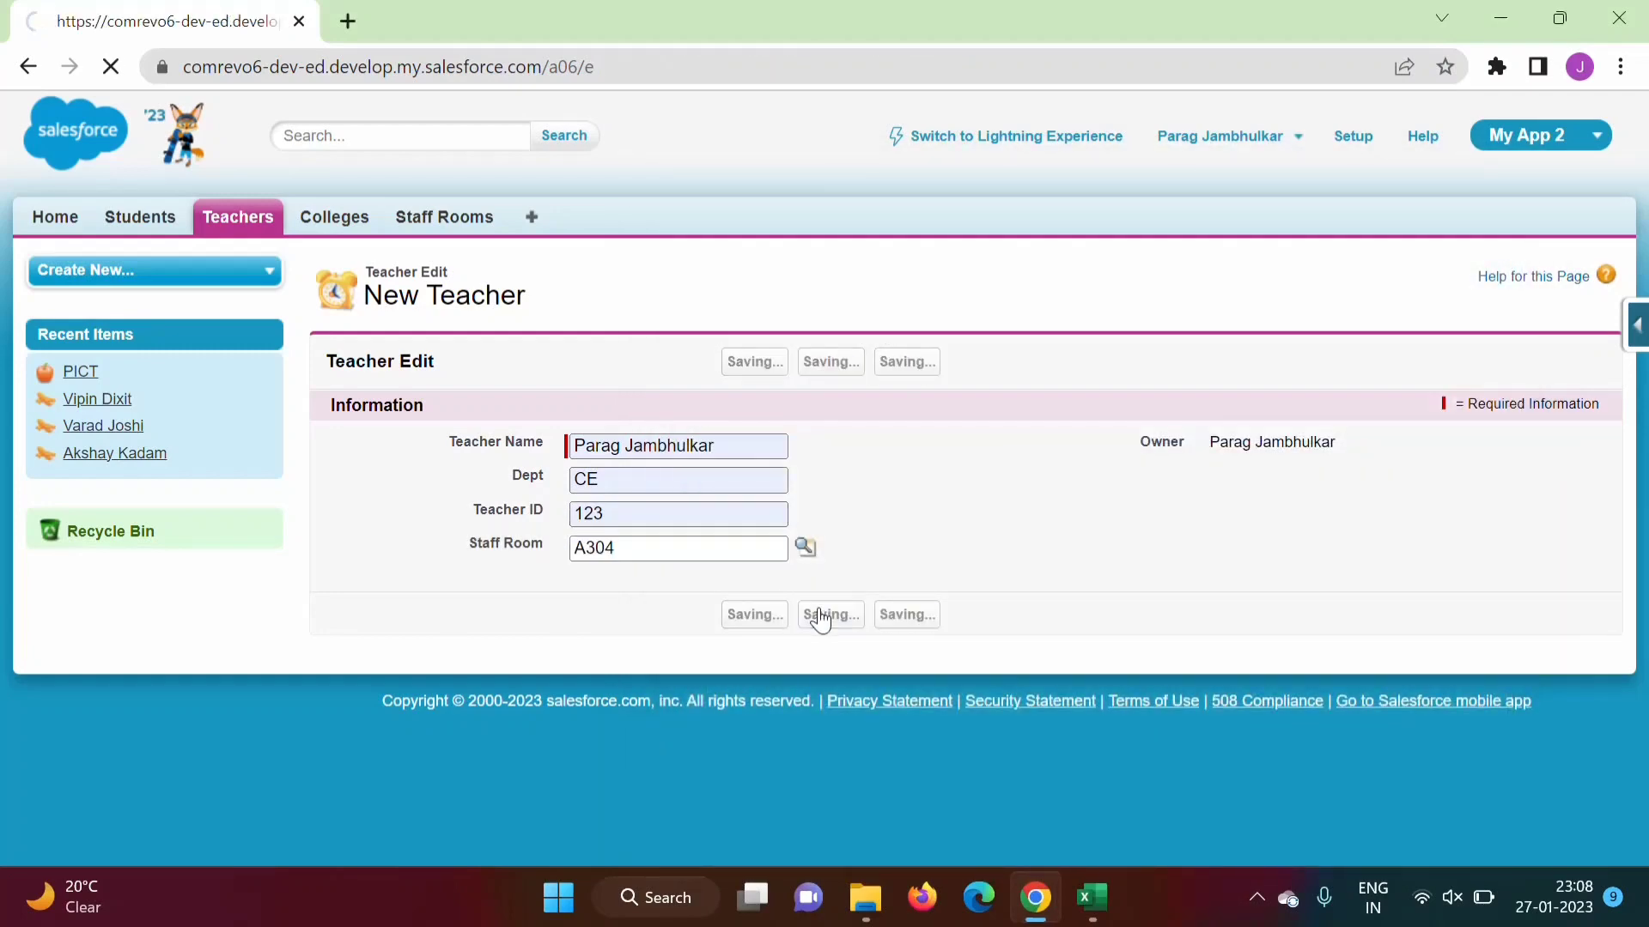
Step: Add a named teacher with Dept CE, Teacher ID 234 and Staff Room A301 via Save & New
left_click(619, 451)
left_click(694, 499)
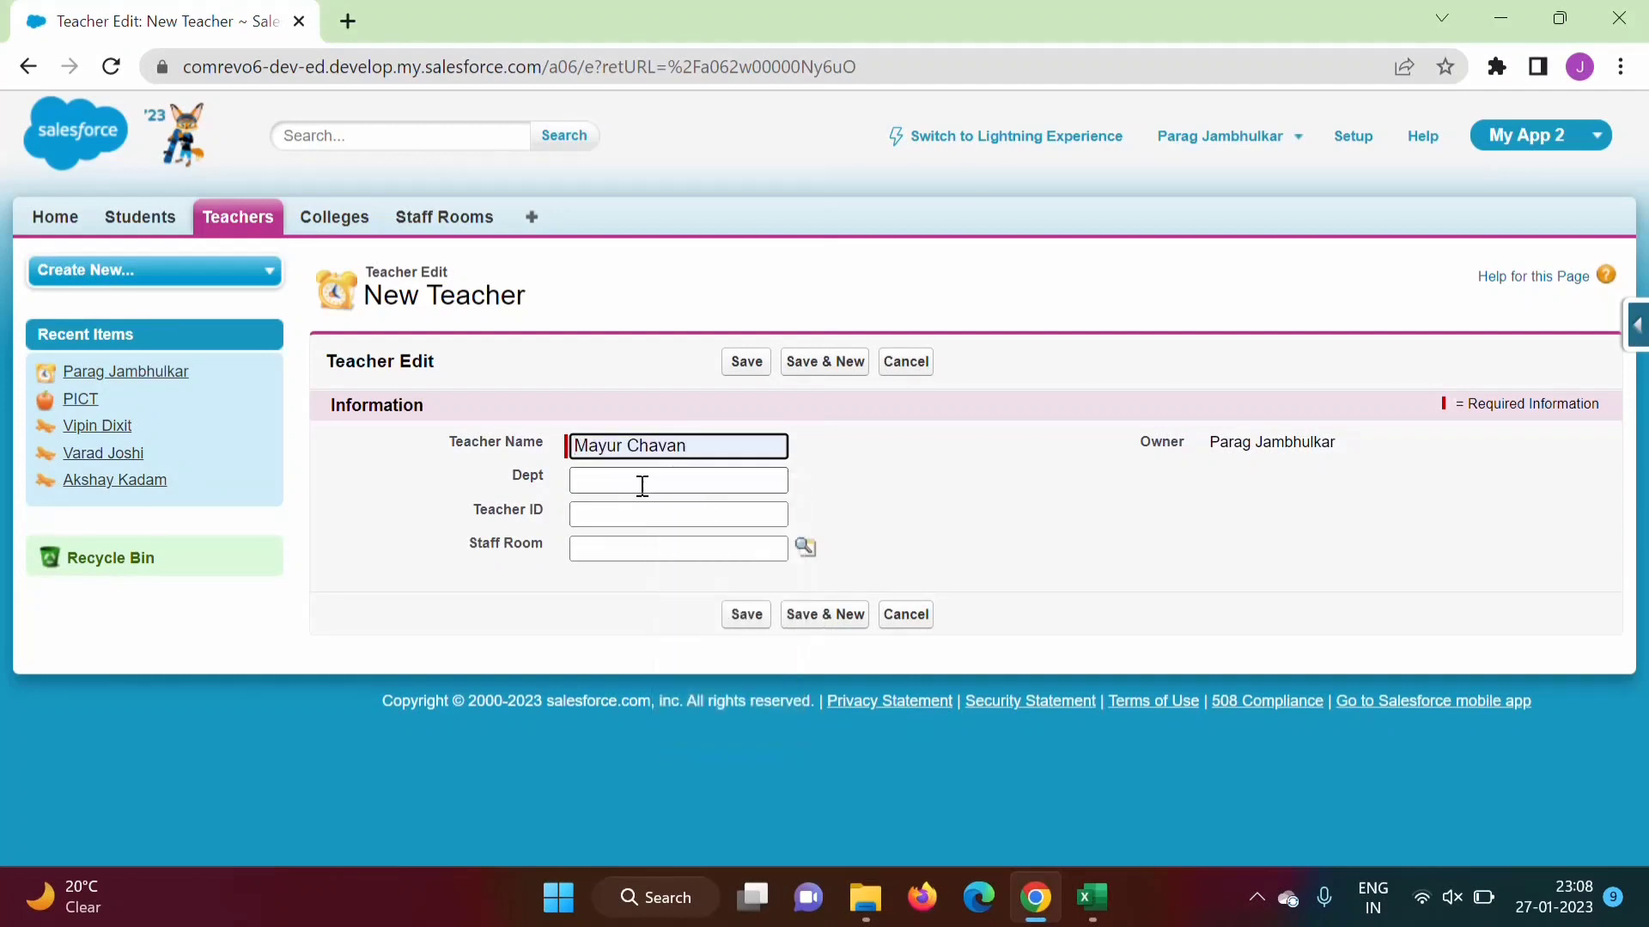
left_click(642, 482)
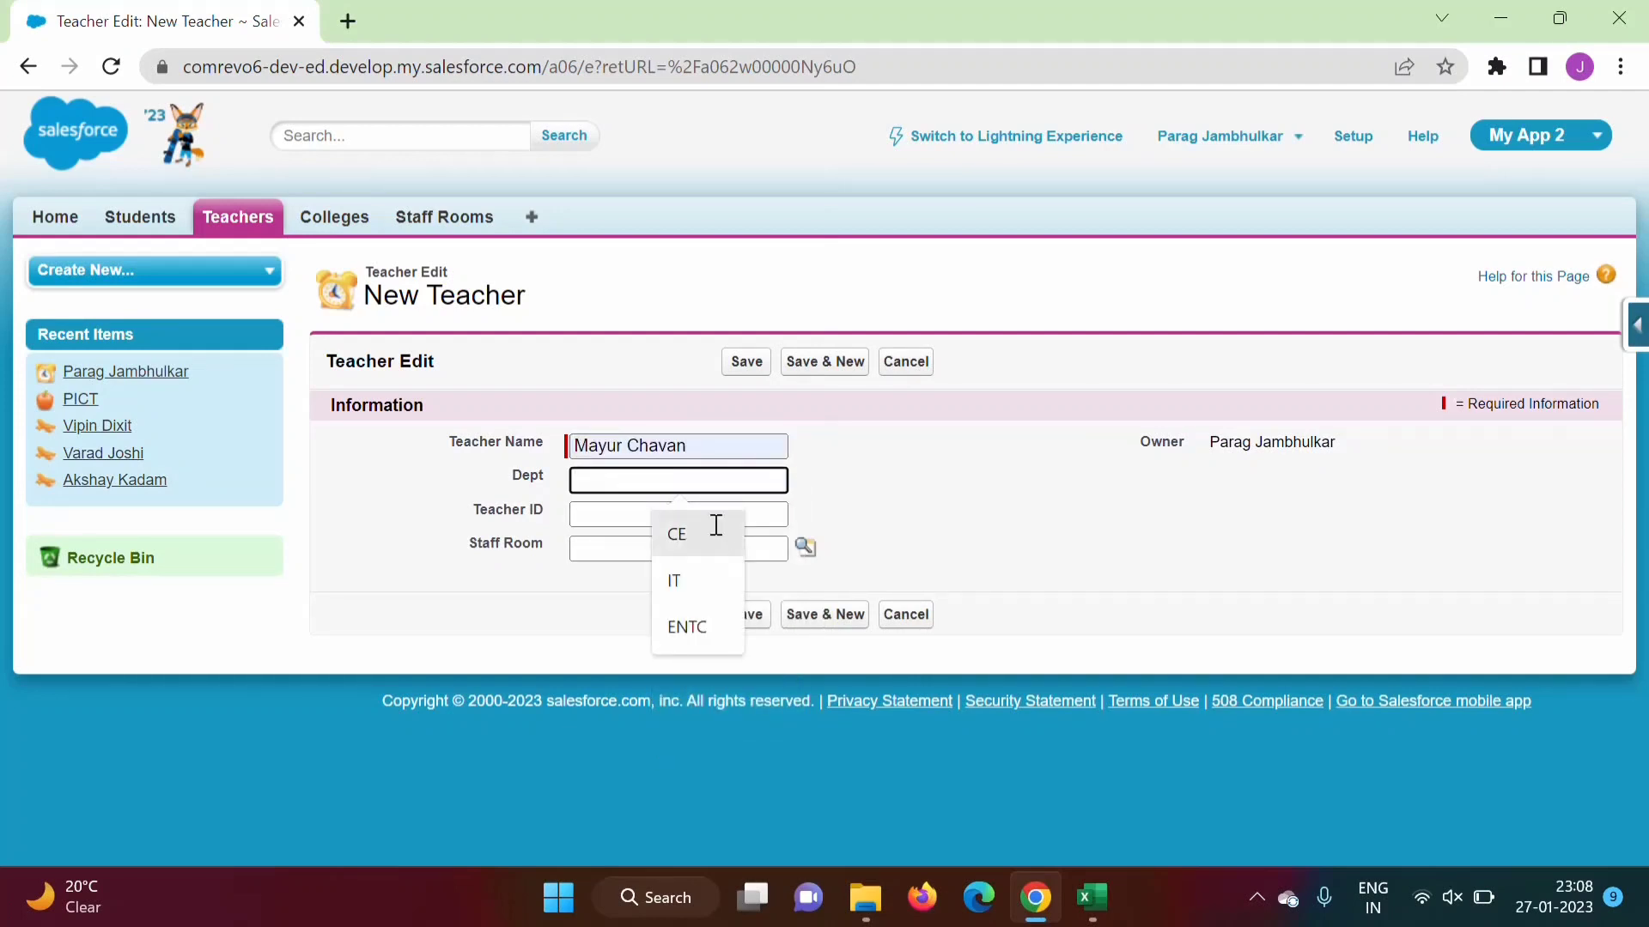
left_click(737, 543)
left_click(659, 519)
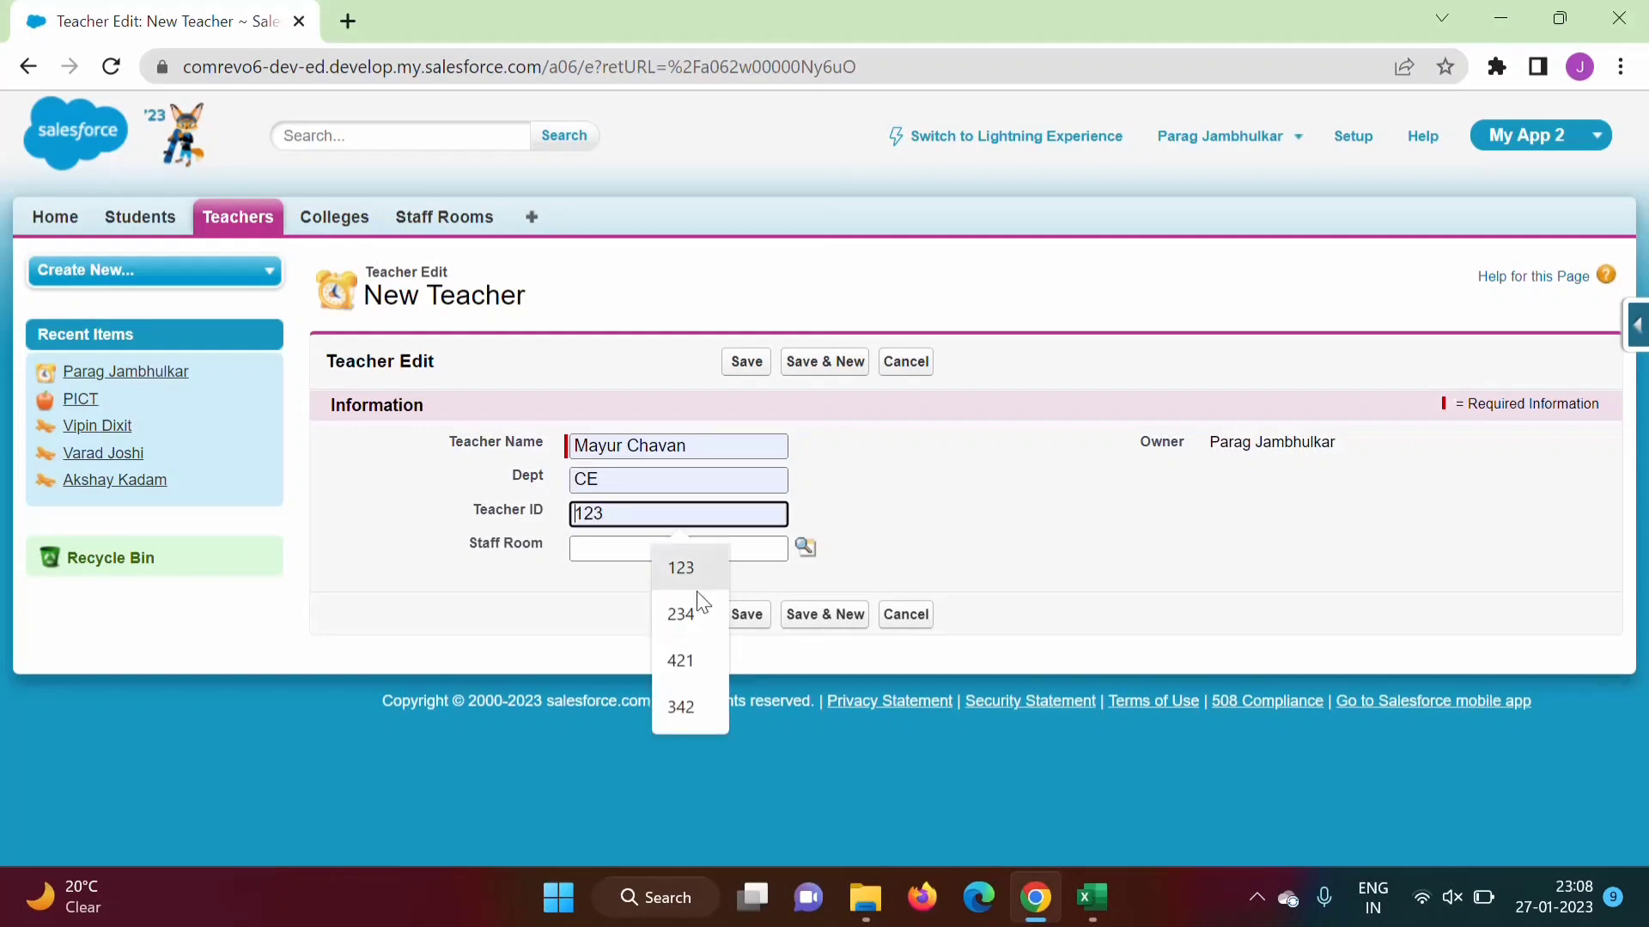
left_click(698, 608)
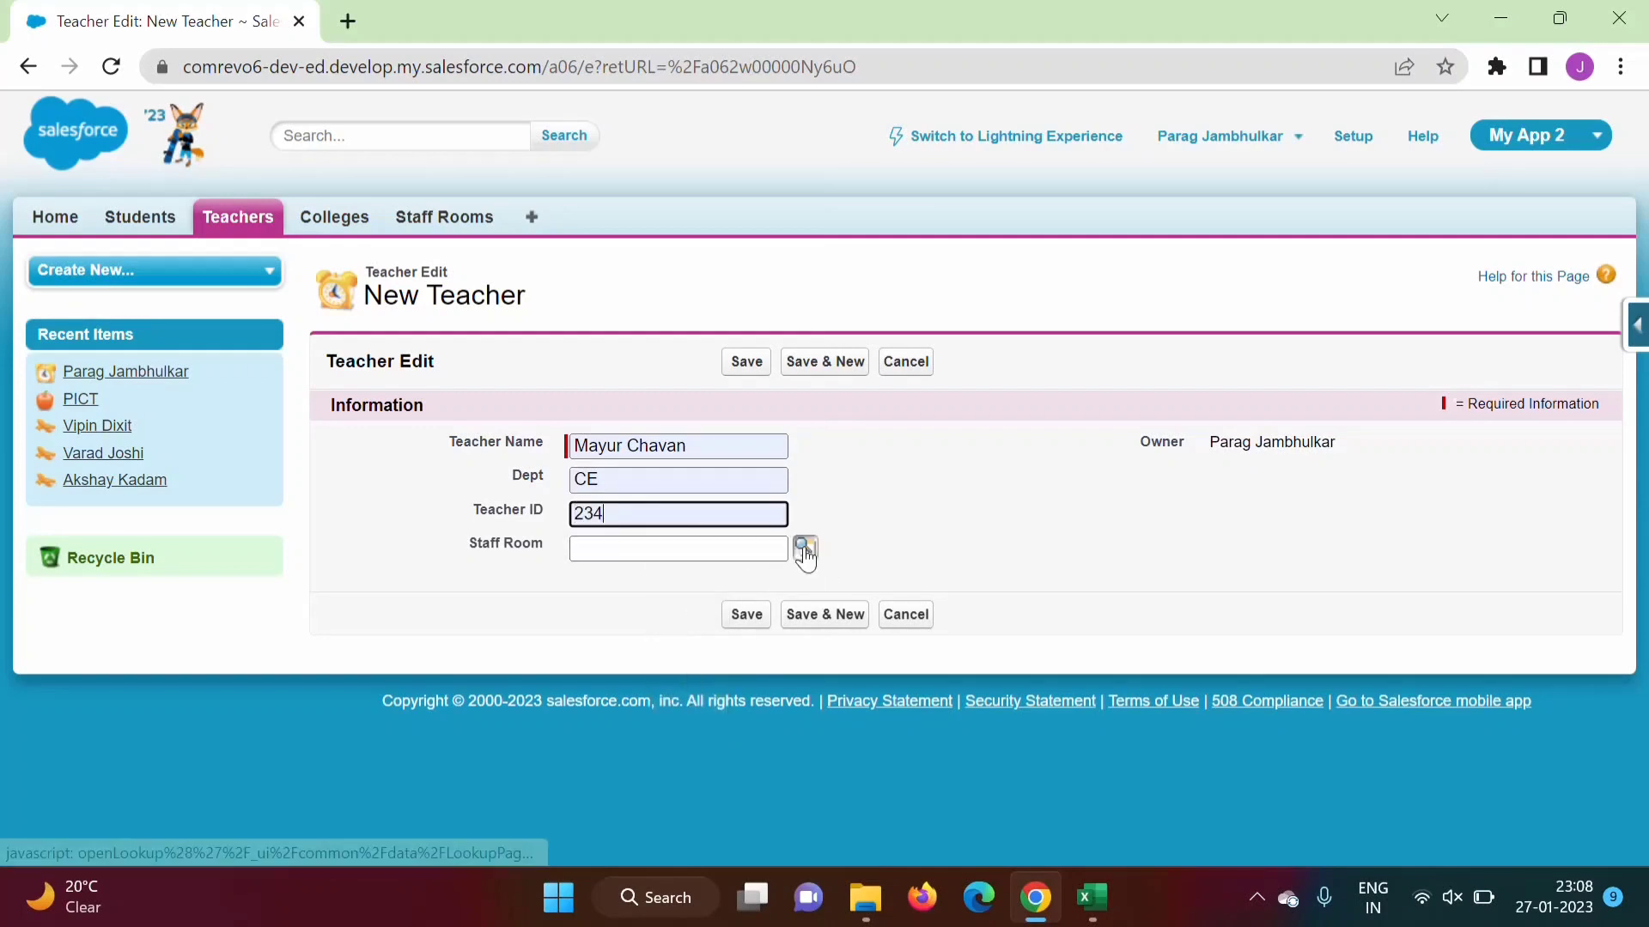
left_click(804, 547)
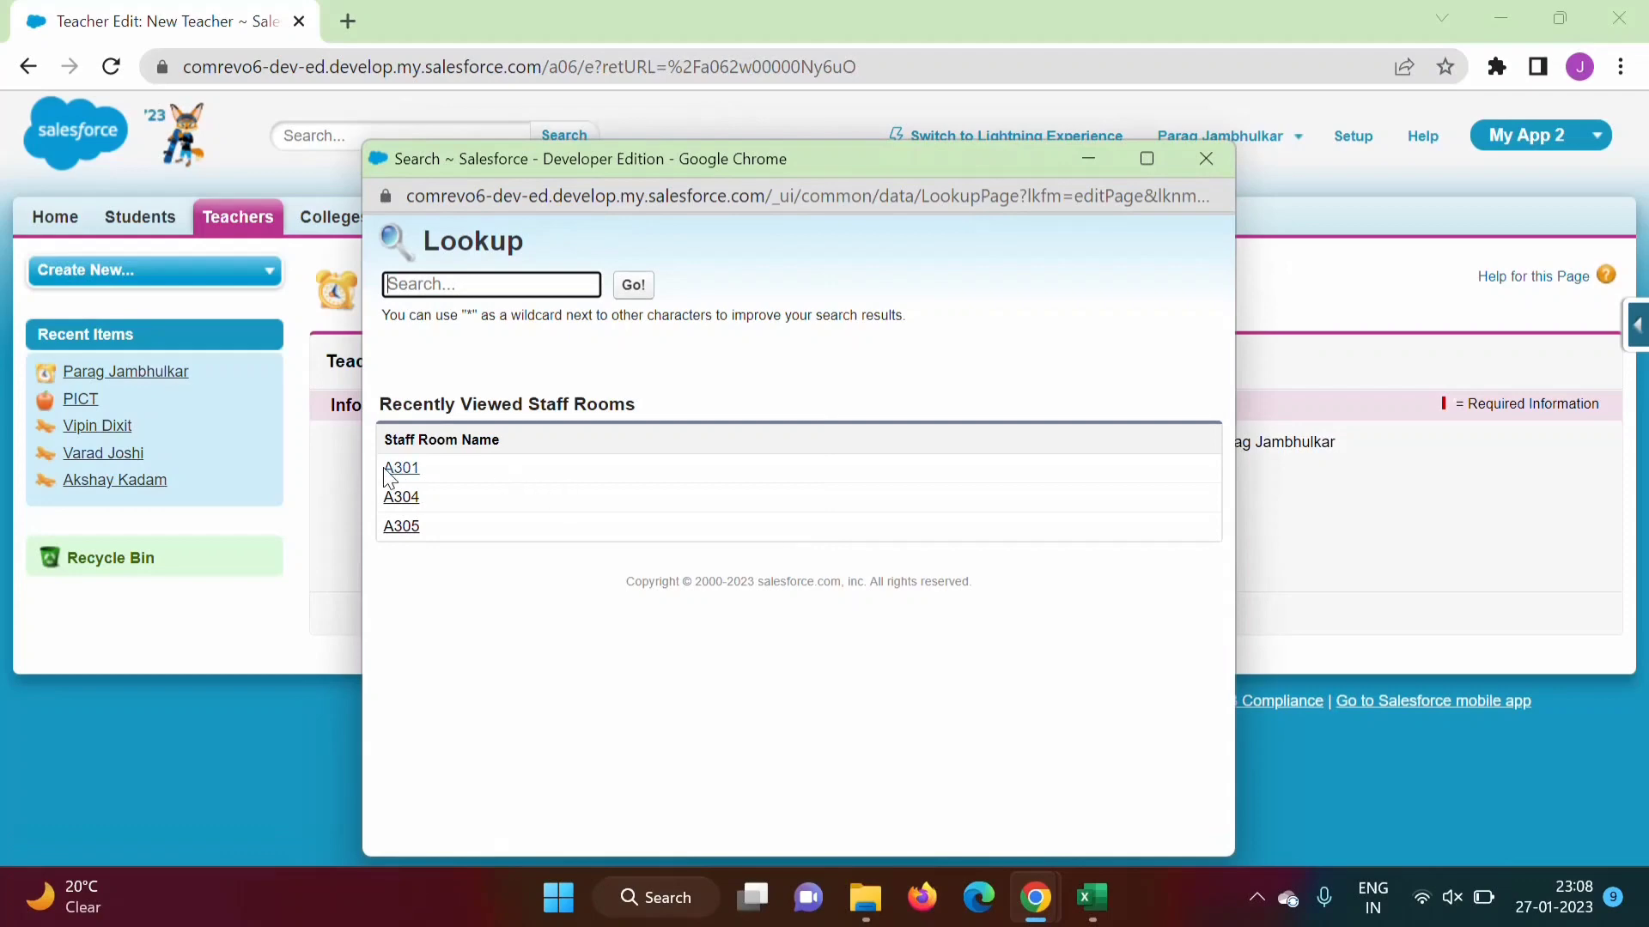
left_click(396, 468)
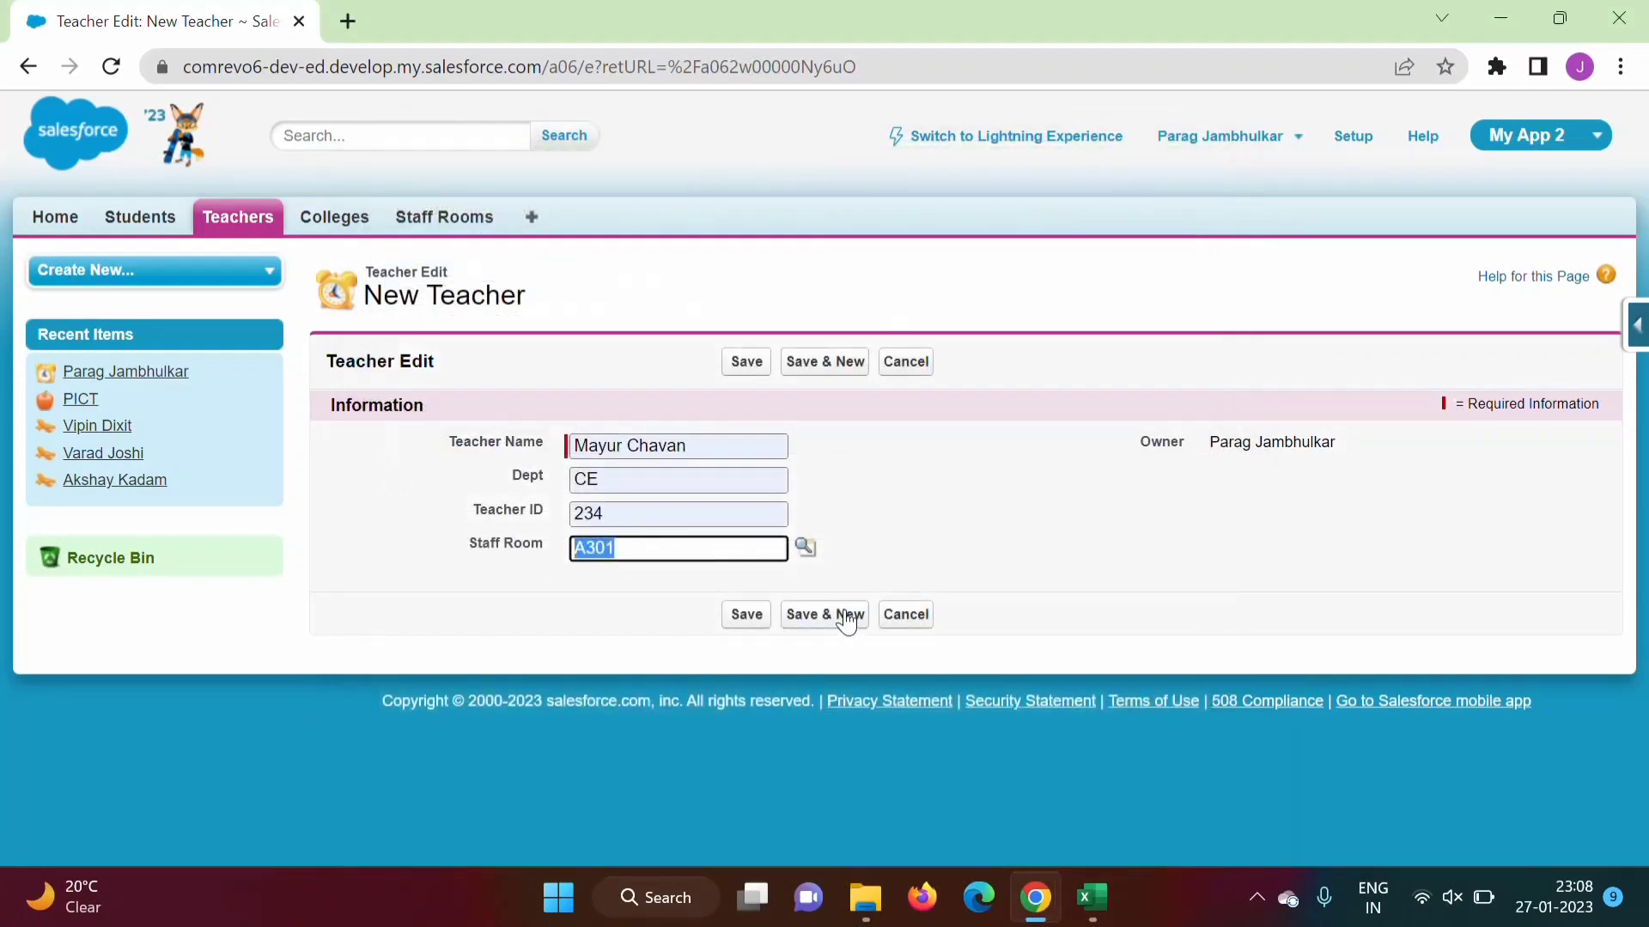
left_click(838, 613)
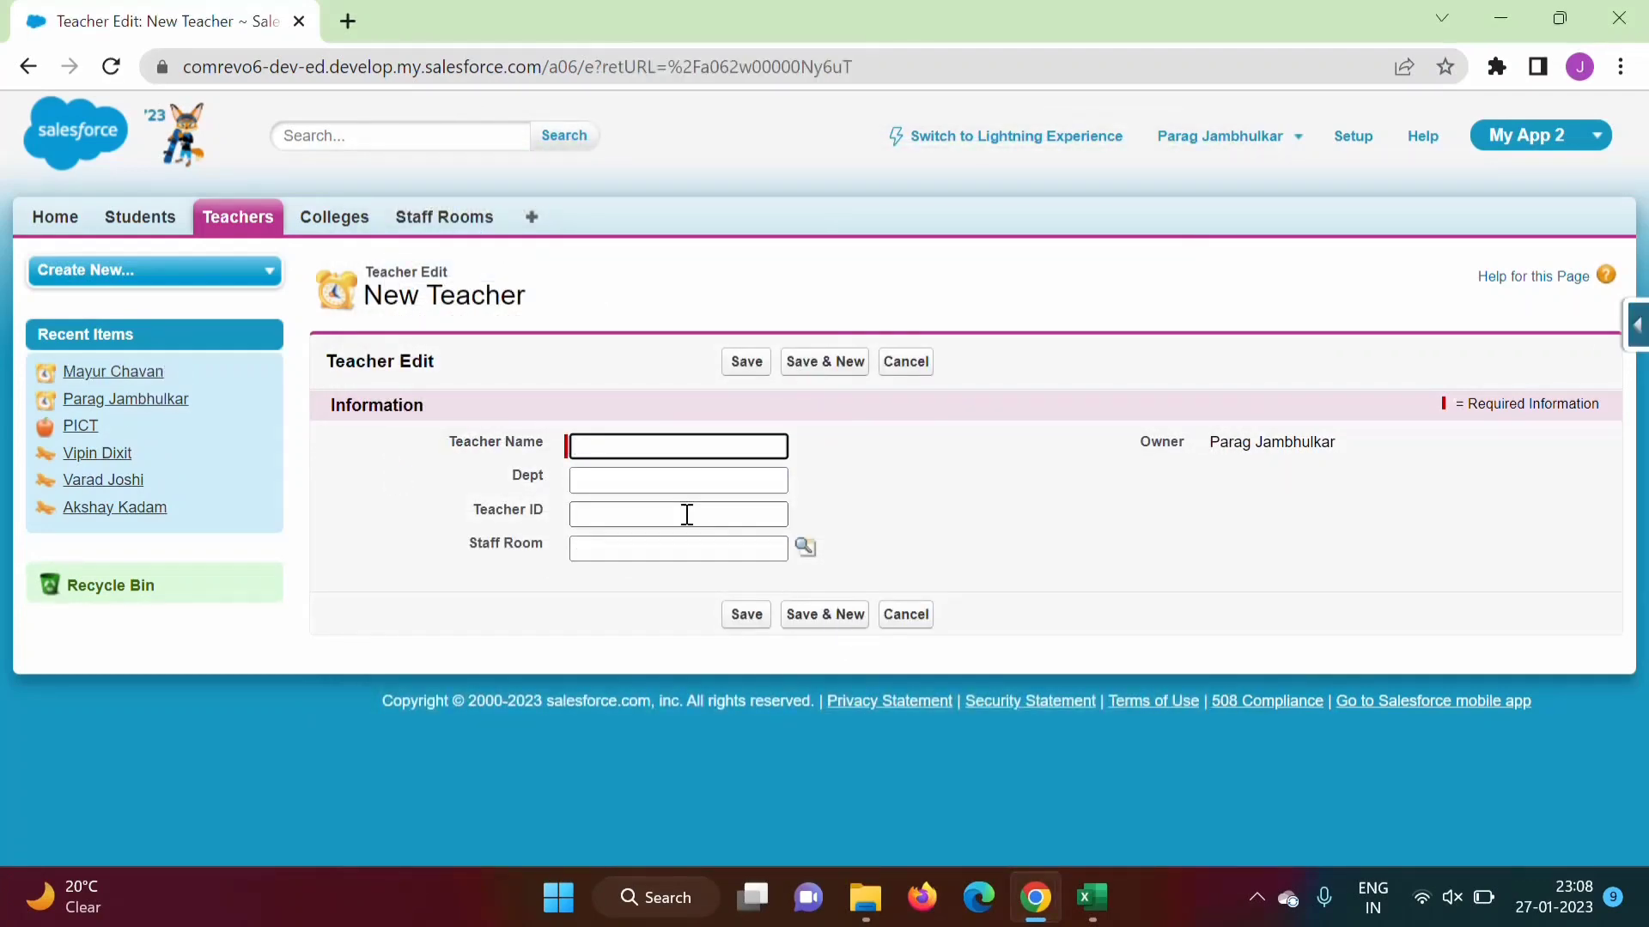
Step: Fill in another teacher with Dept IT, Teacher ID 421 and Staff Room A304, and save
left_click(614, 465)
left_click(605, 444)
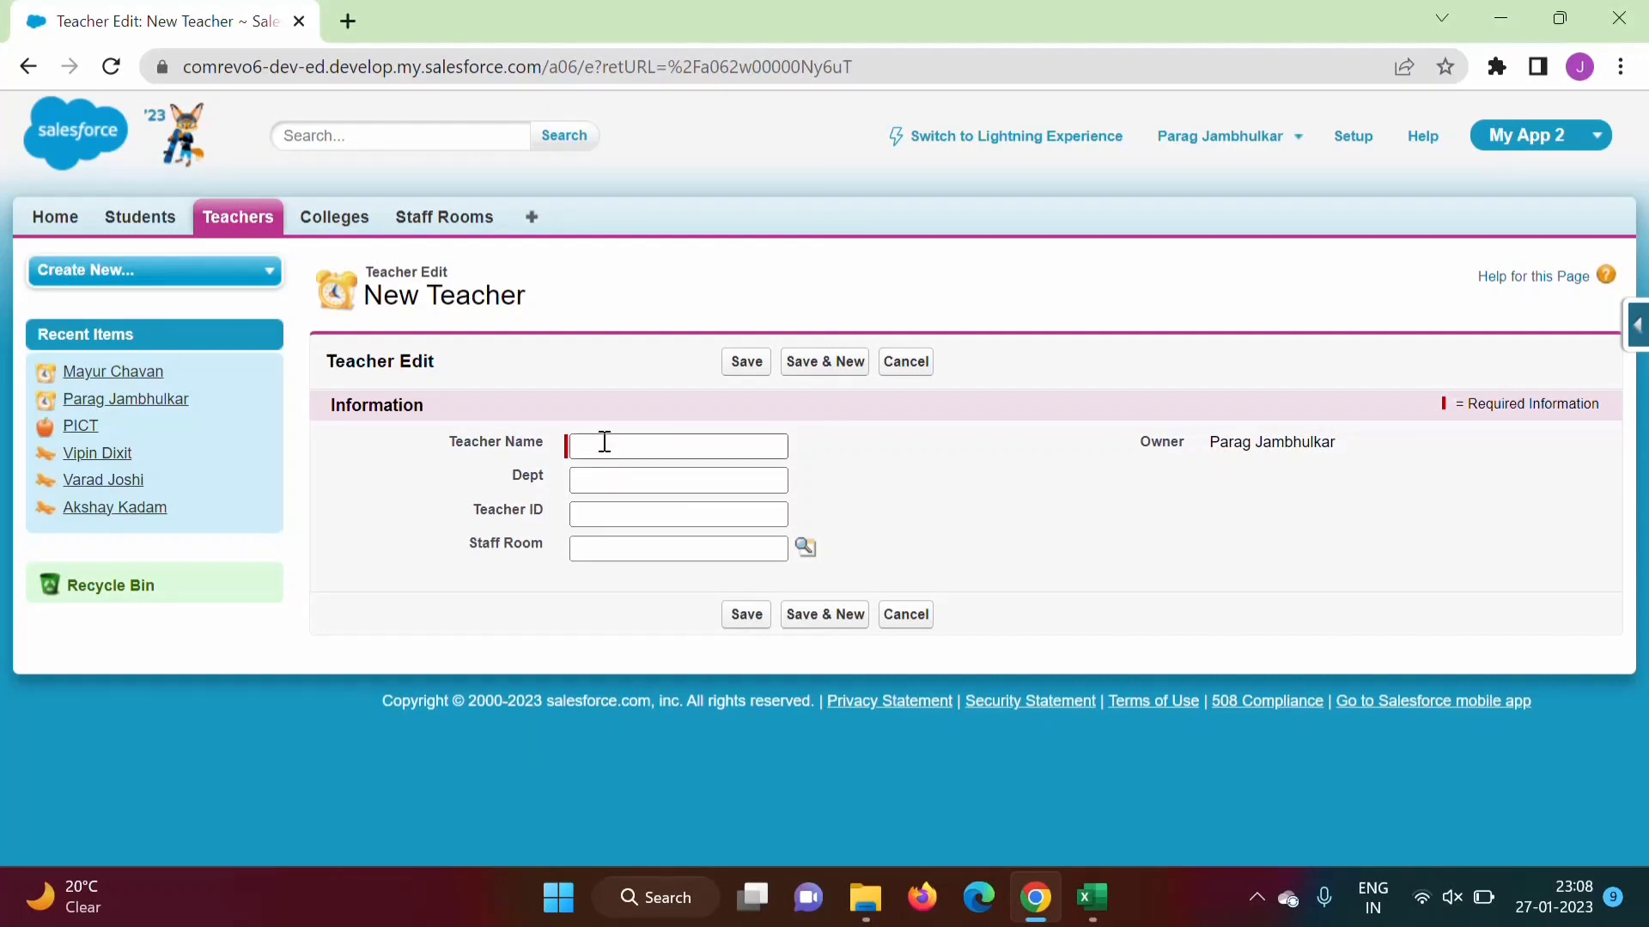
type("yo")
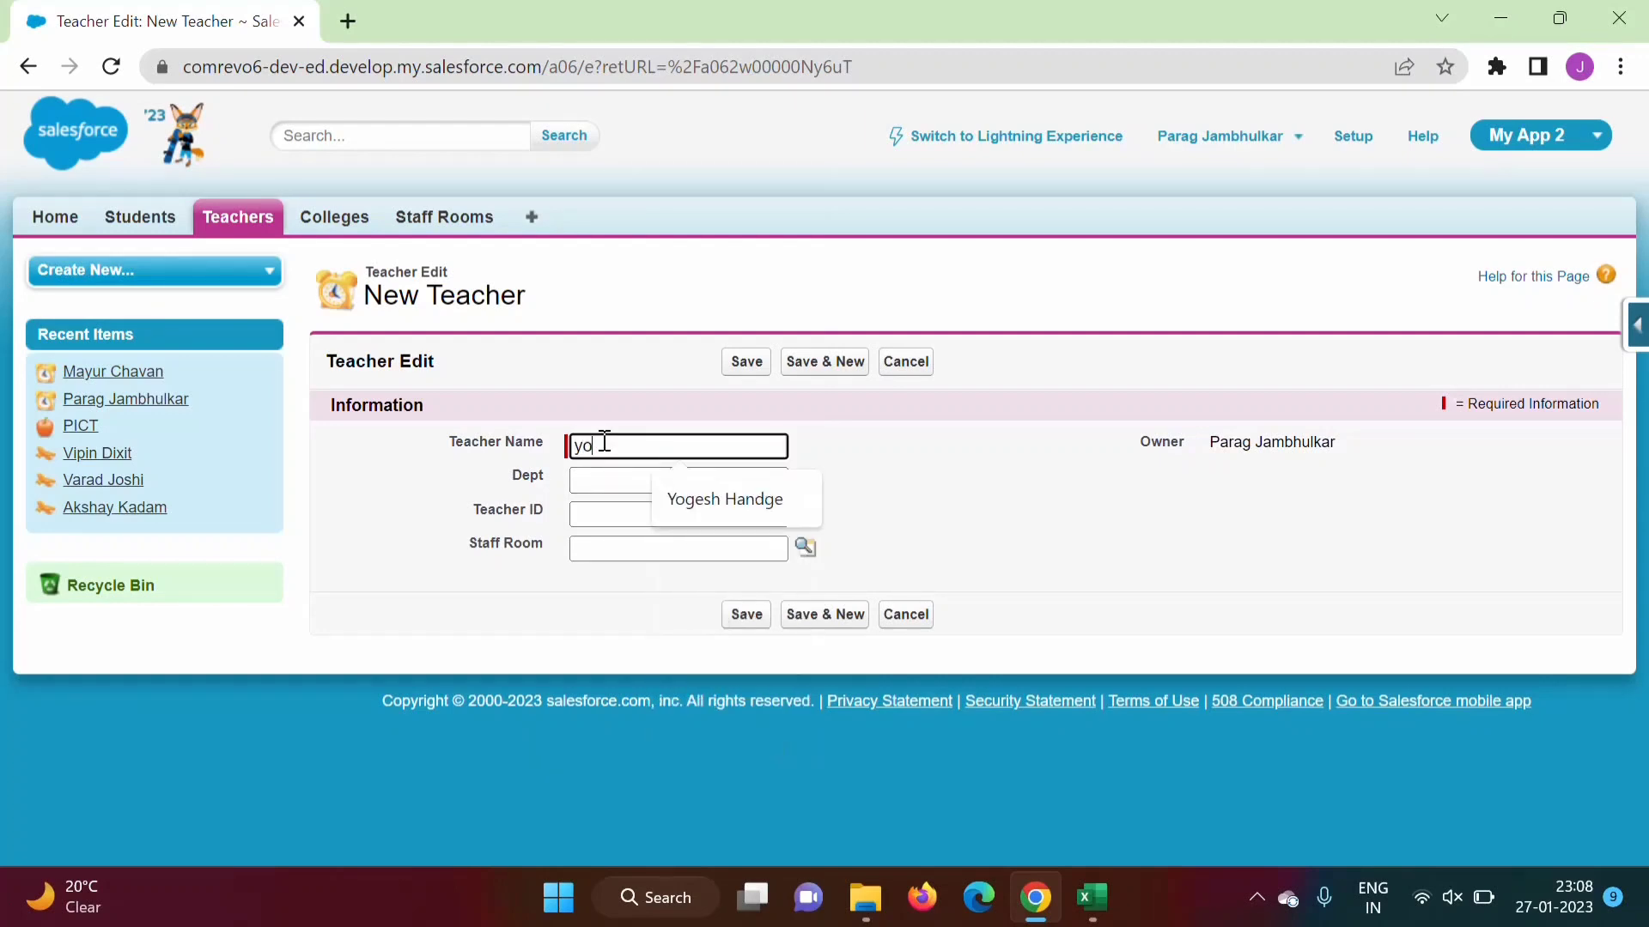
left_click(719, 498)
left_click(620, 479)
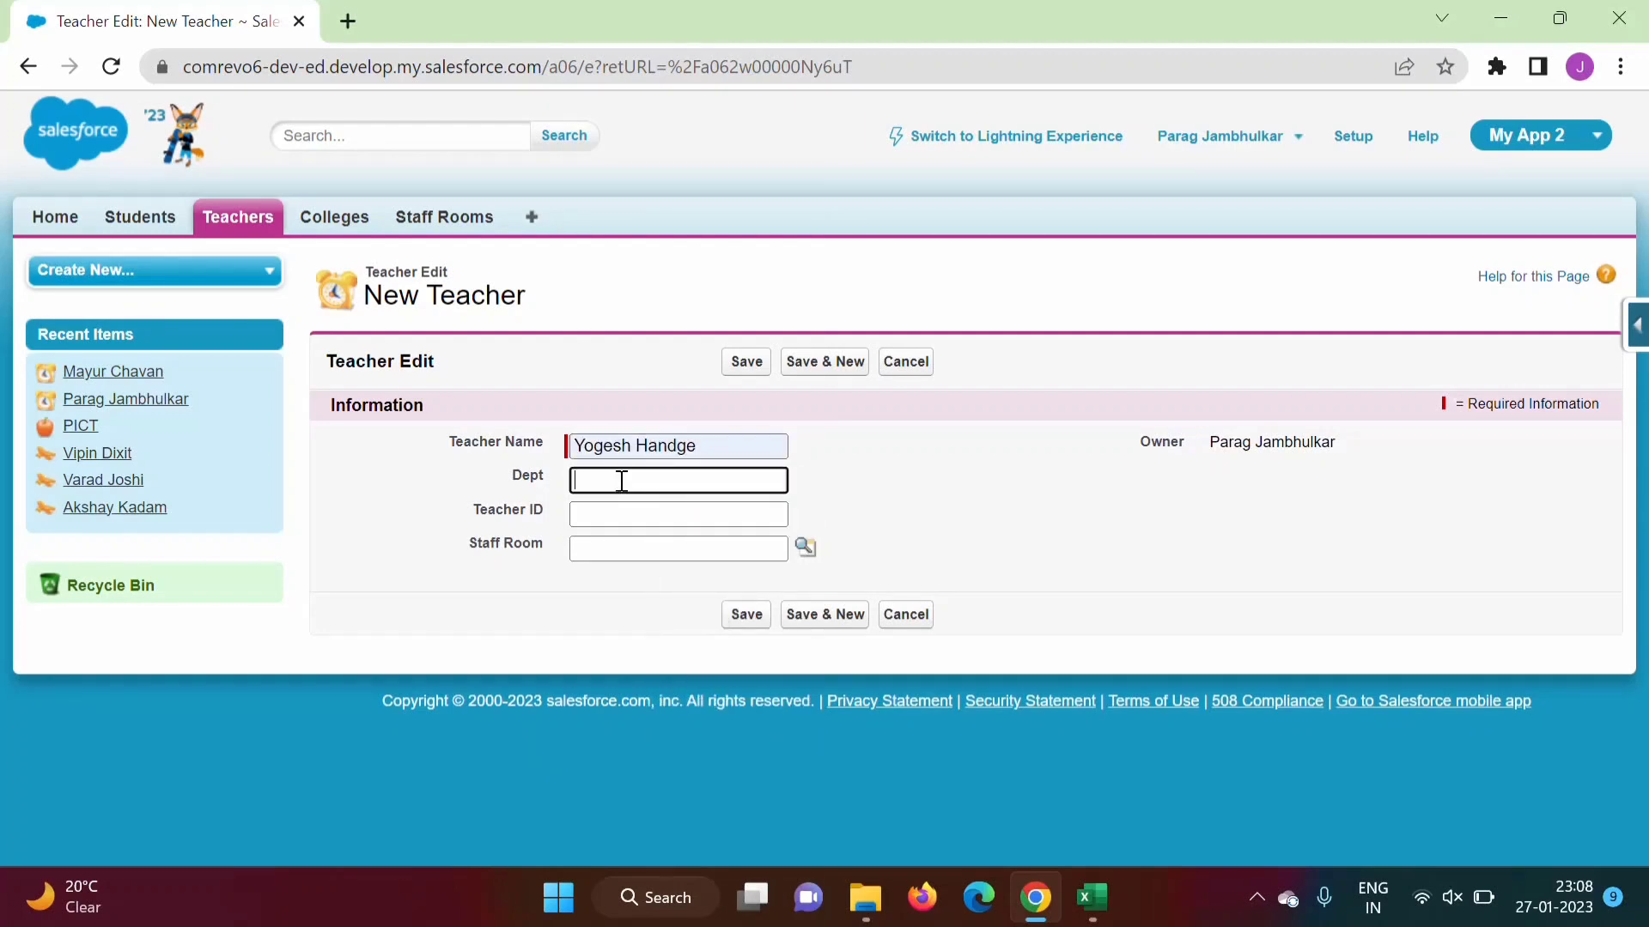
left_click(707, 590)
left_click(632, 516)
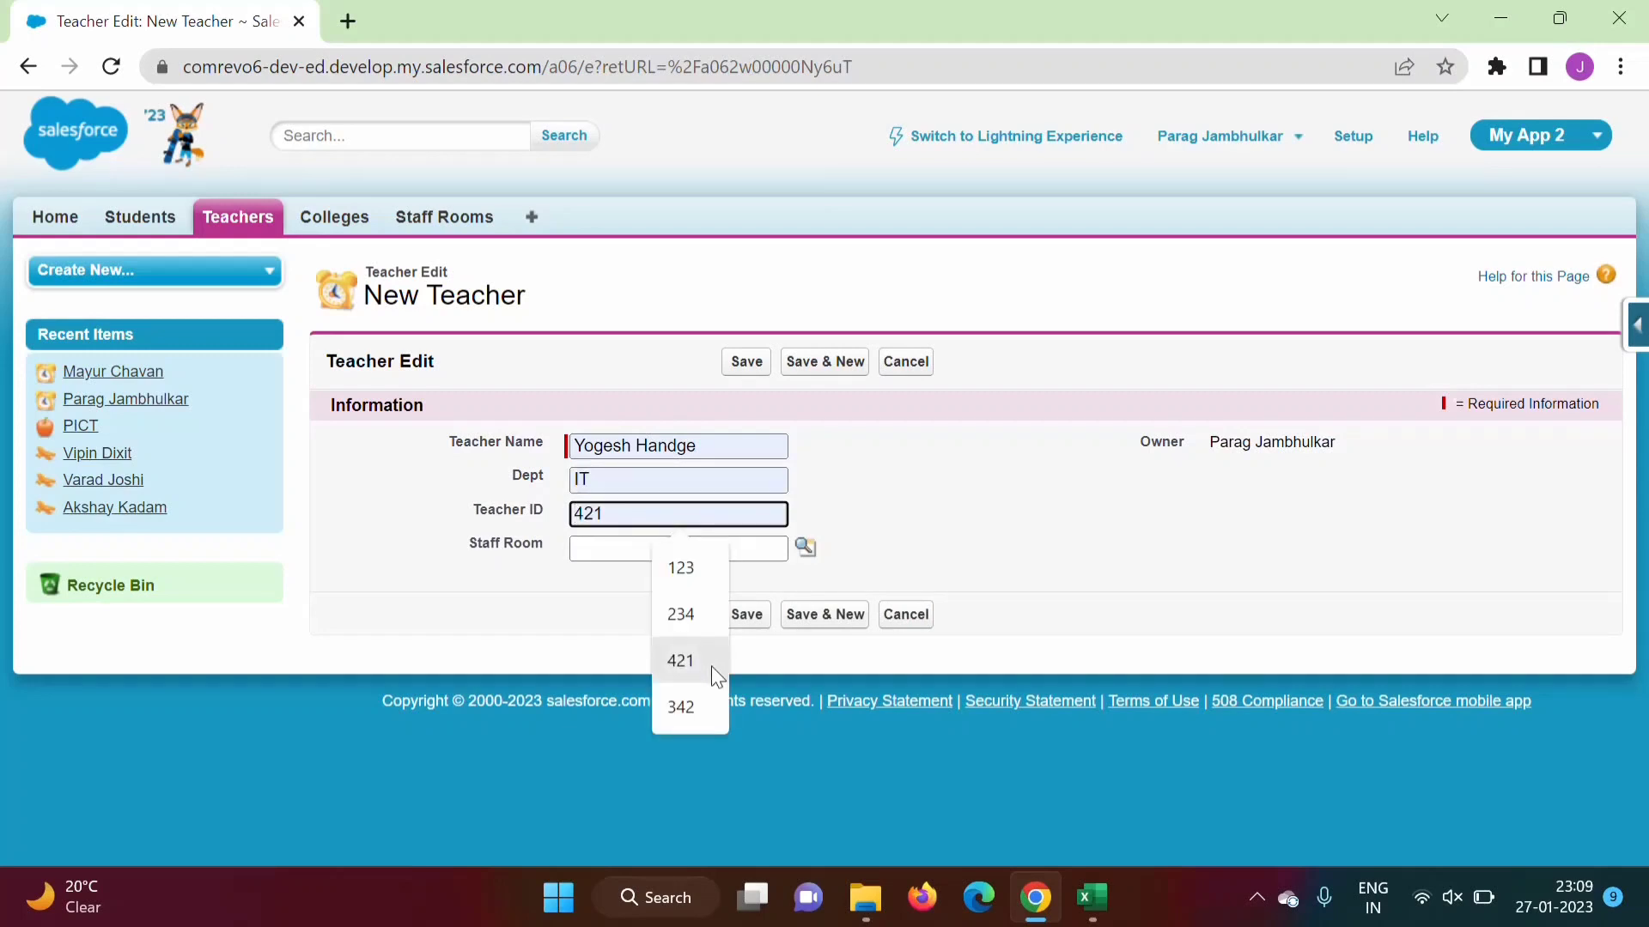
left_click(704, 663)
left_click(636, 547)
left_click(807, 550)
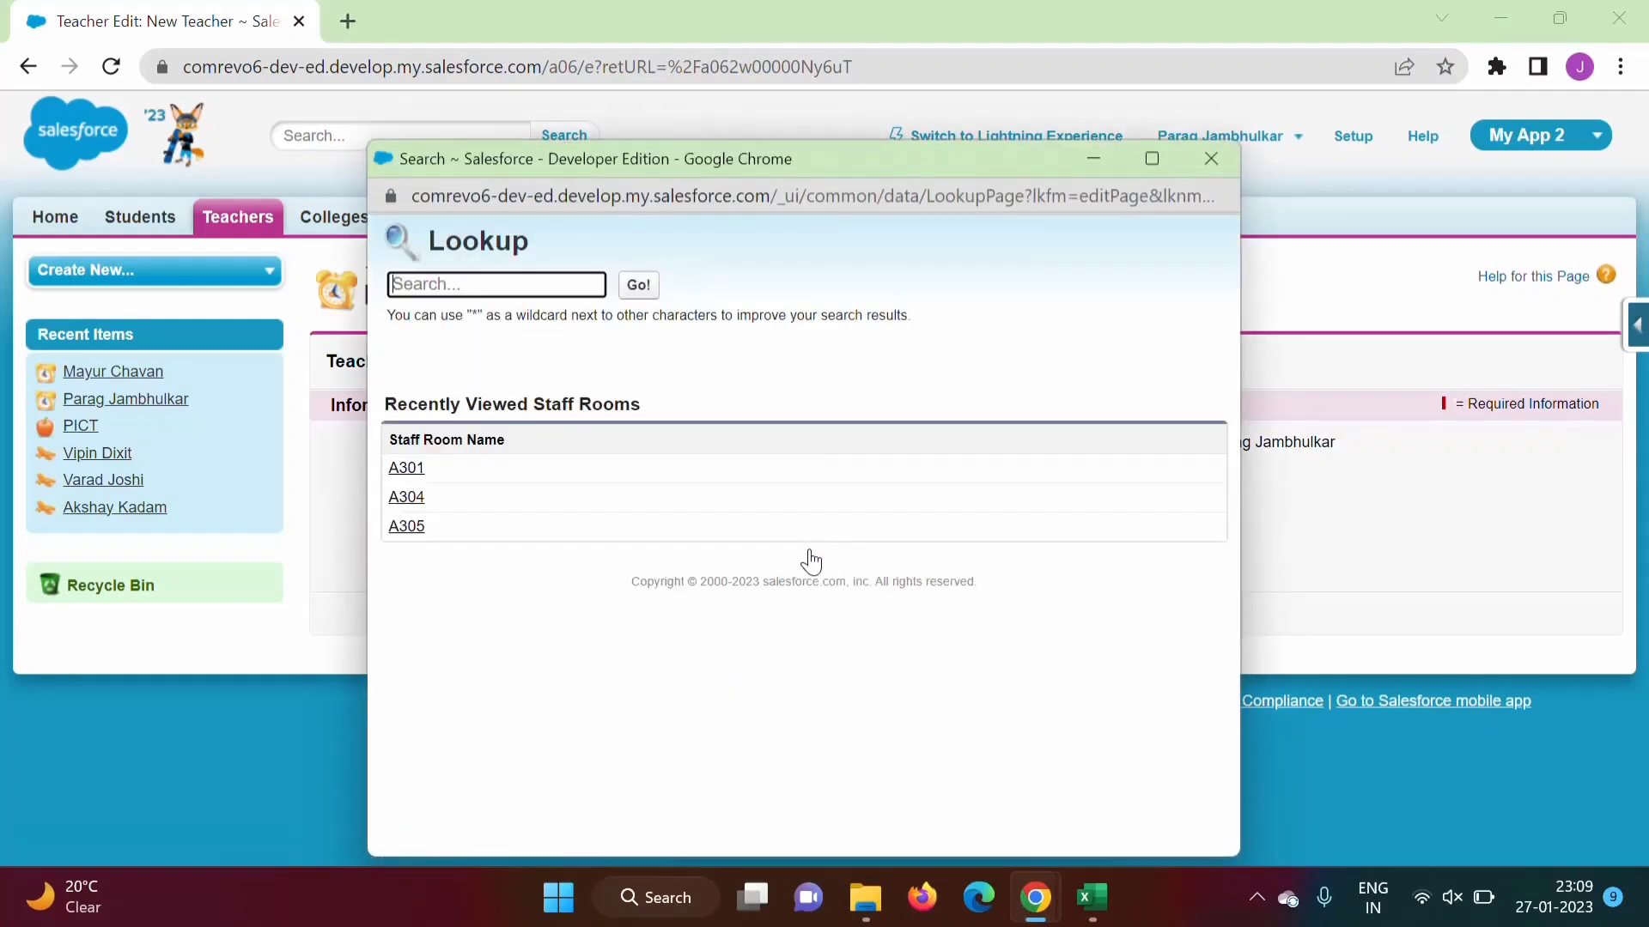
left_click(406, 498)
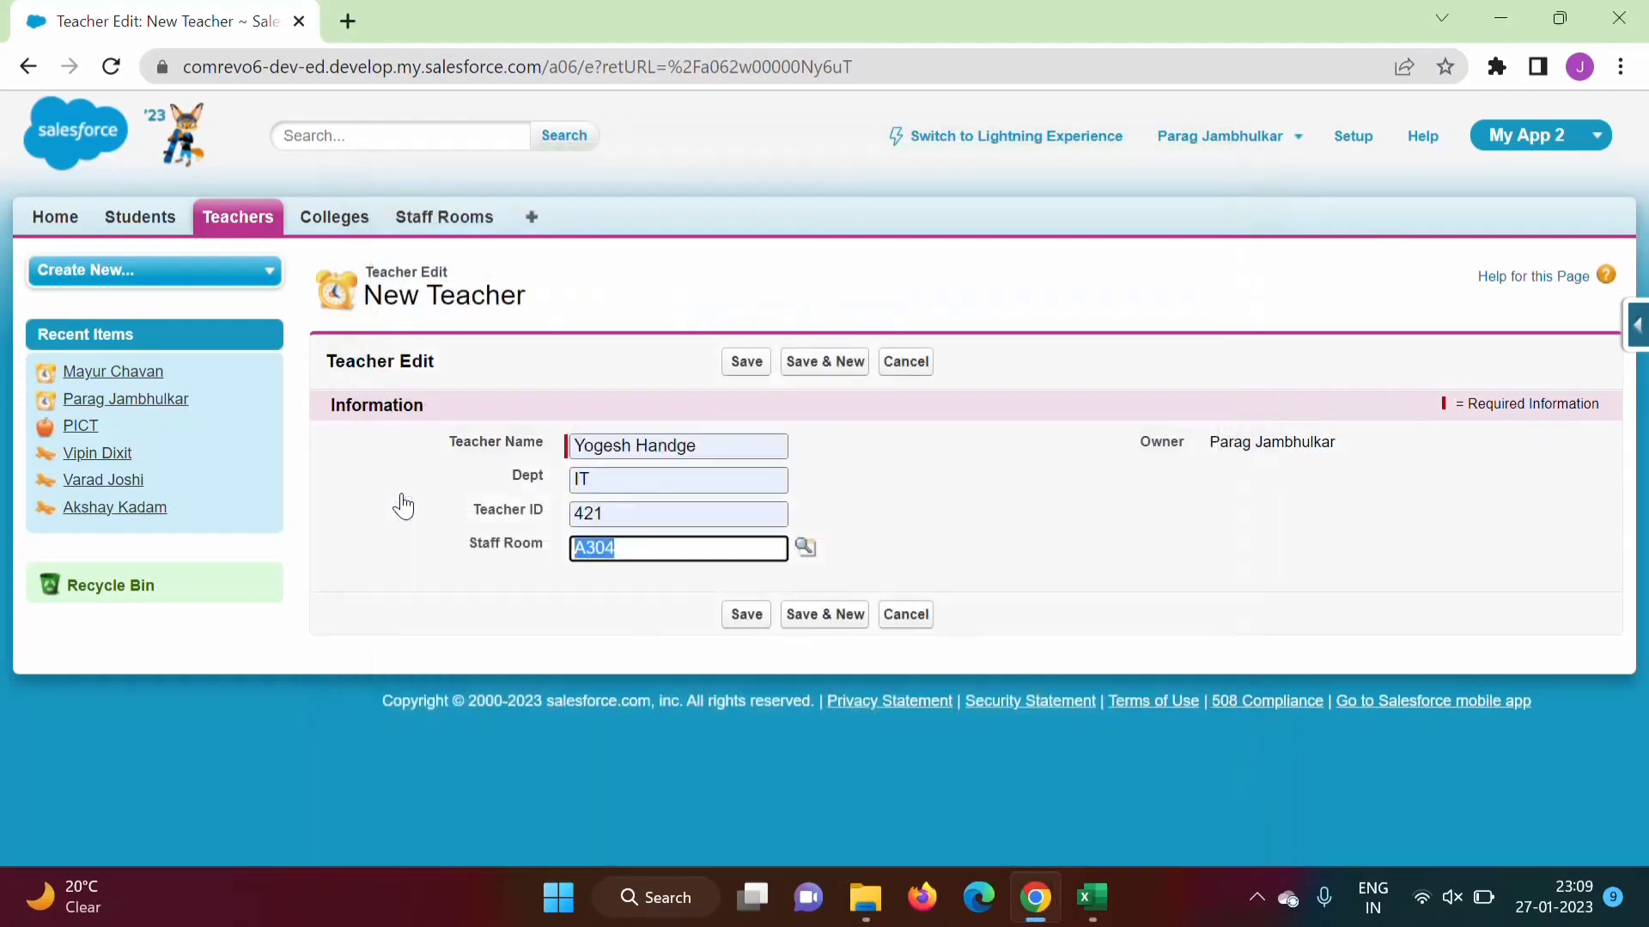
left_click(746, 615)
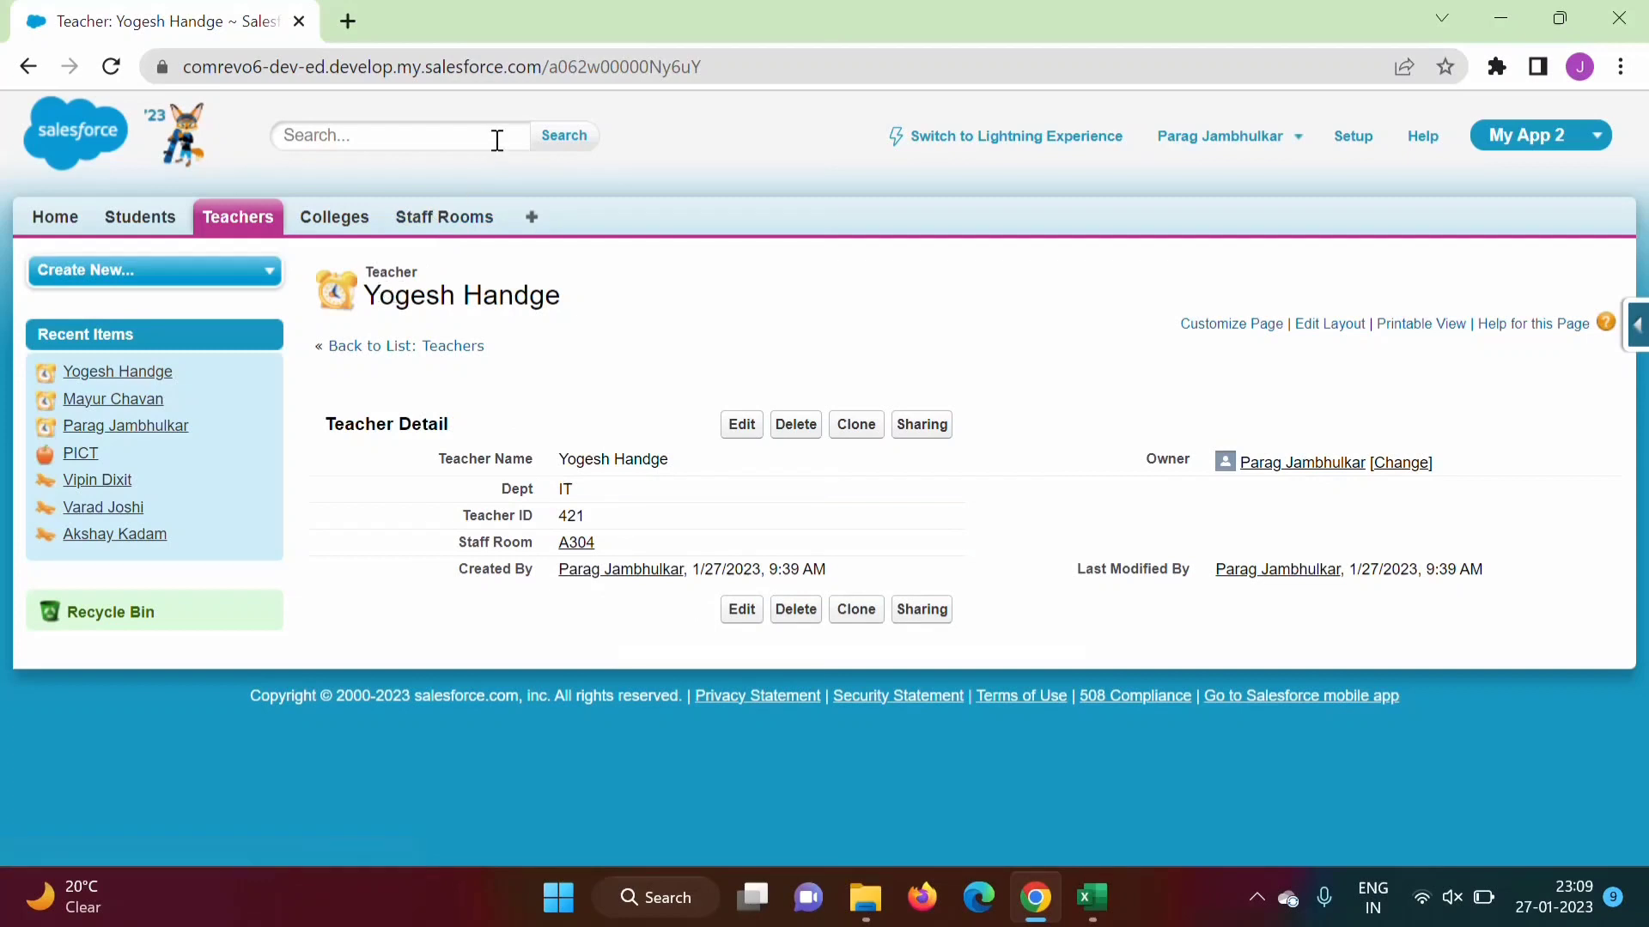
Step: Review staff rooms A304 and A301 and their assigned teachers, then return home
left_click(447, 218)
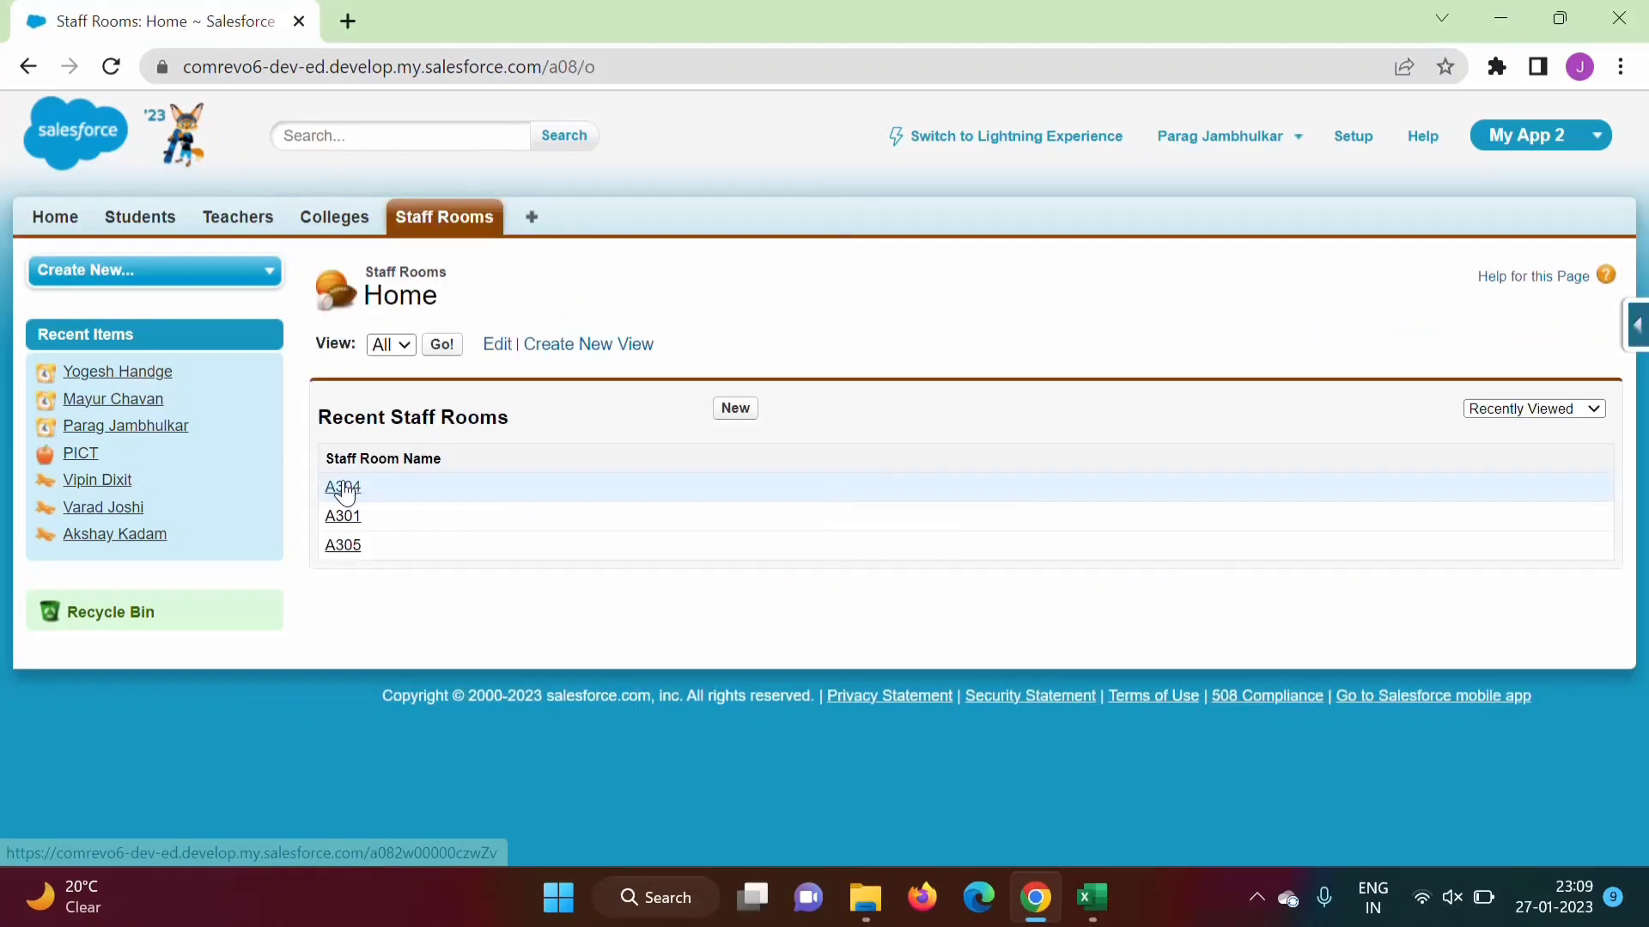
left_click(343, 487)
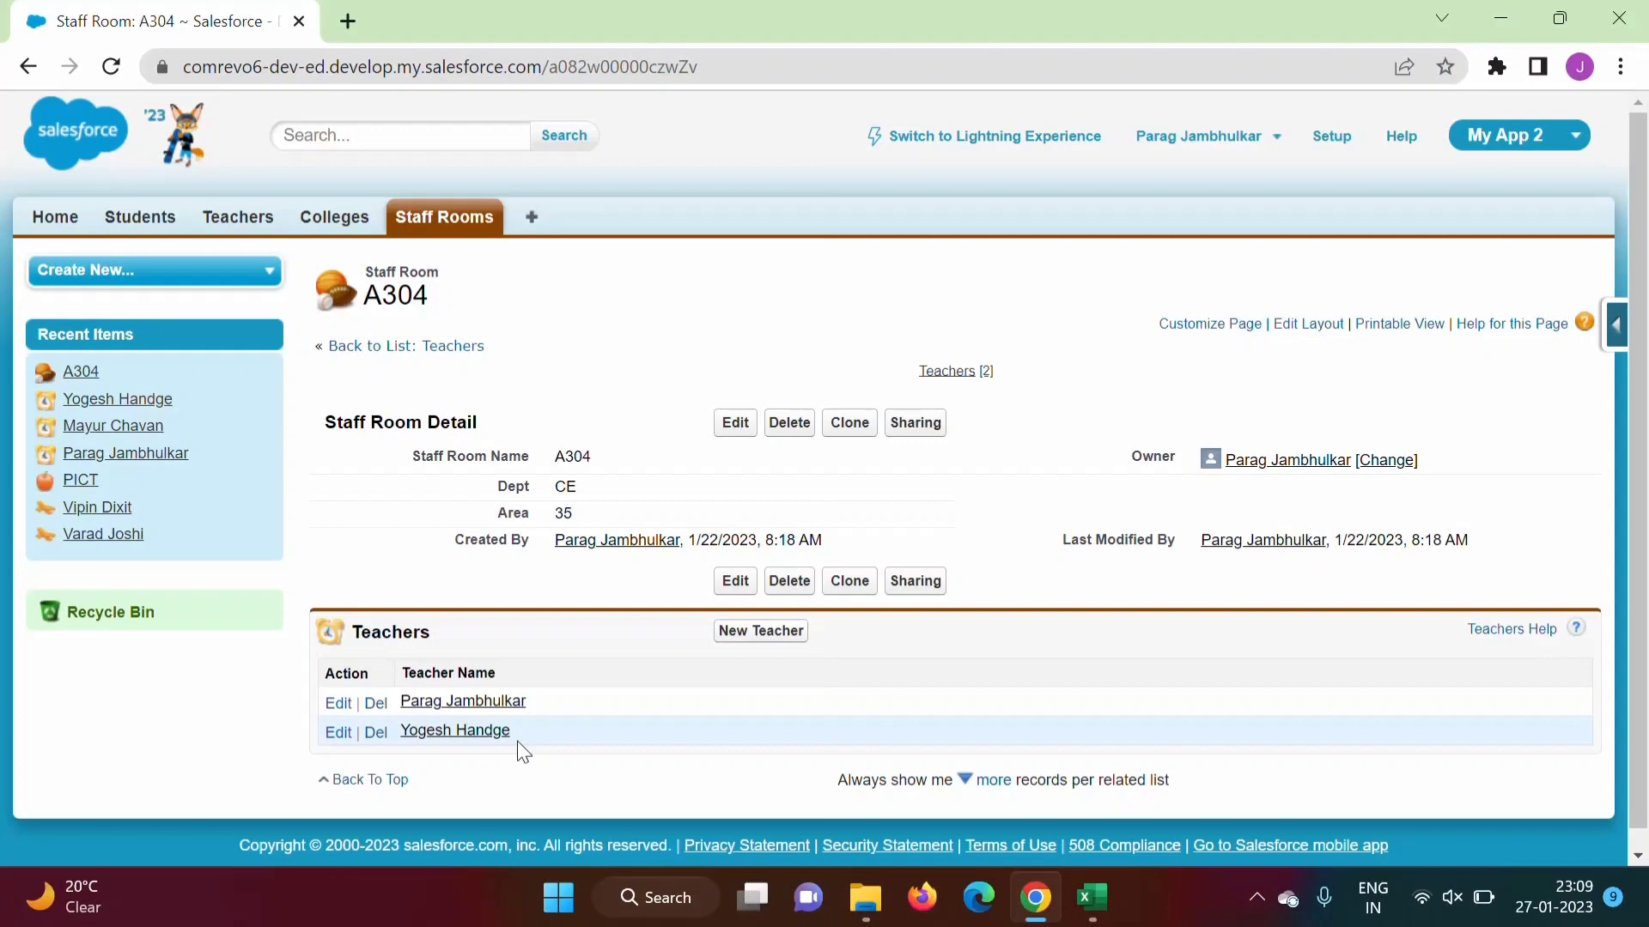
left_click(26, 67)
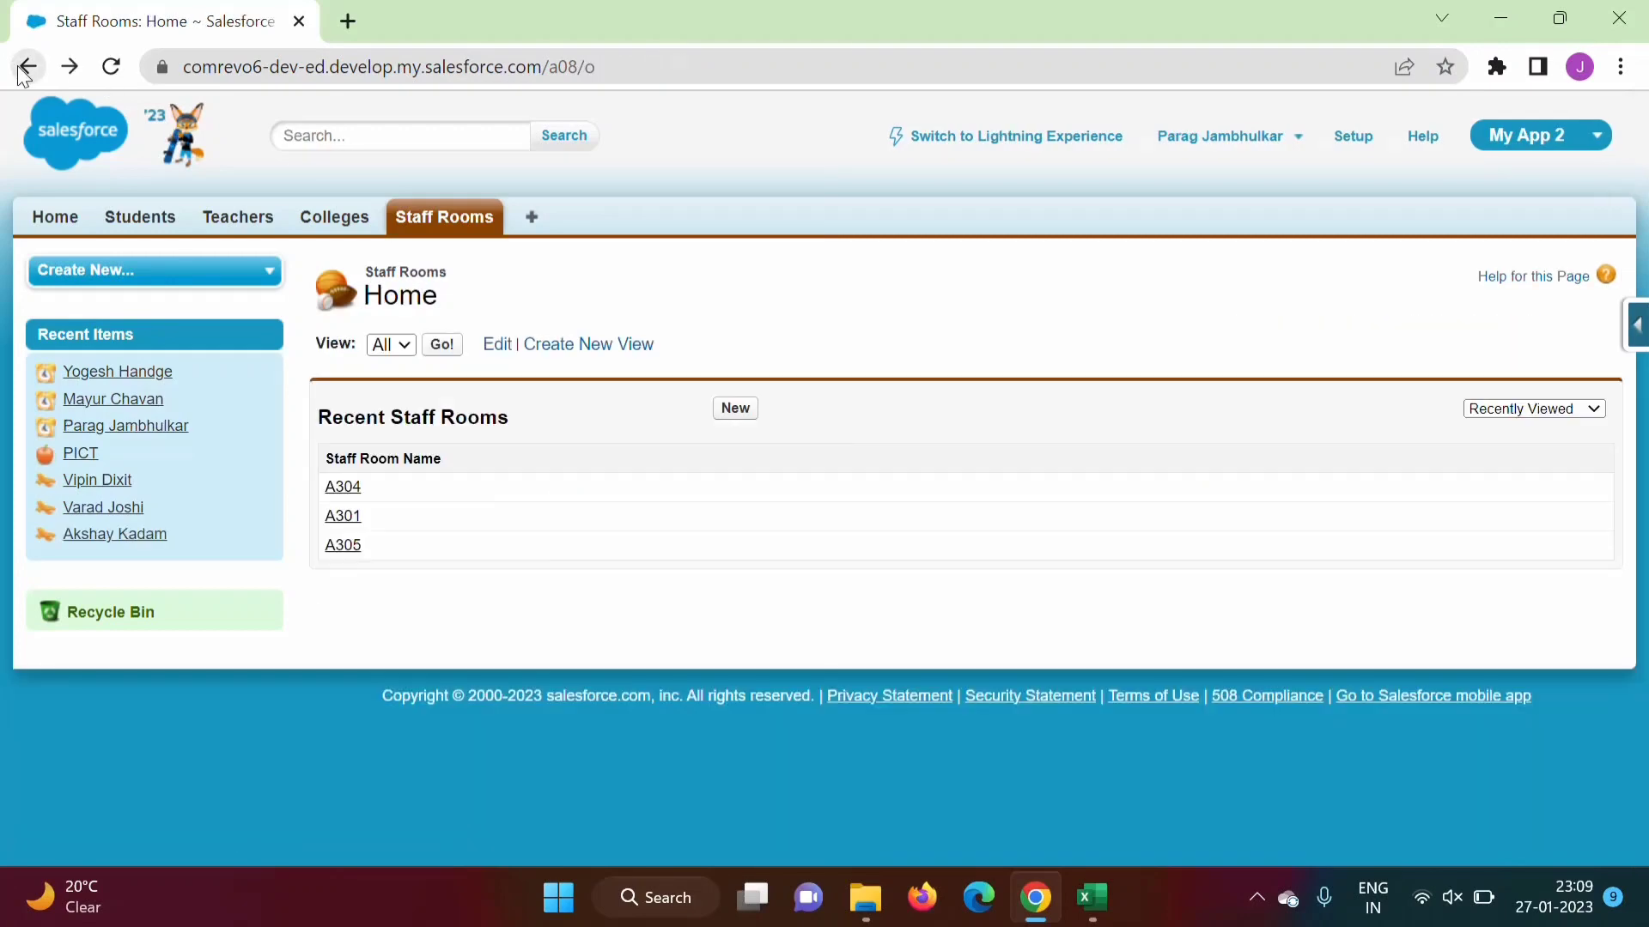
left_click(343, 516)
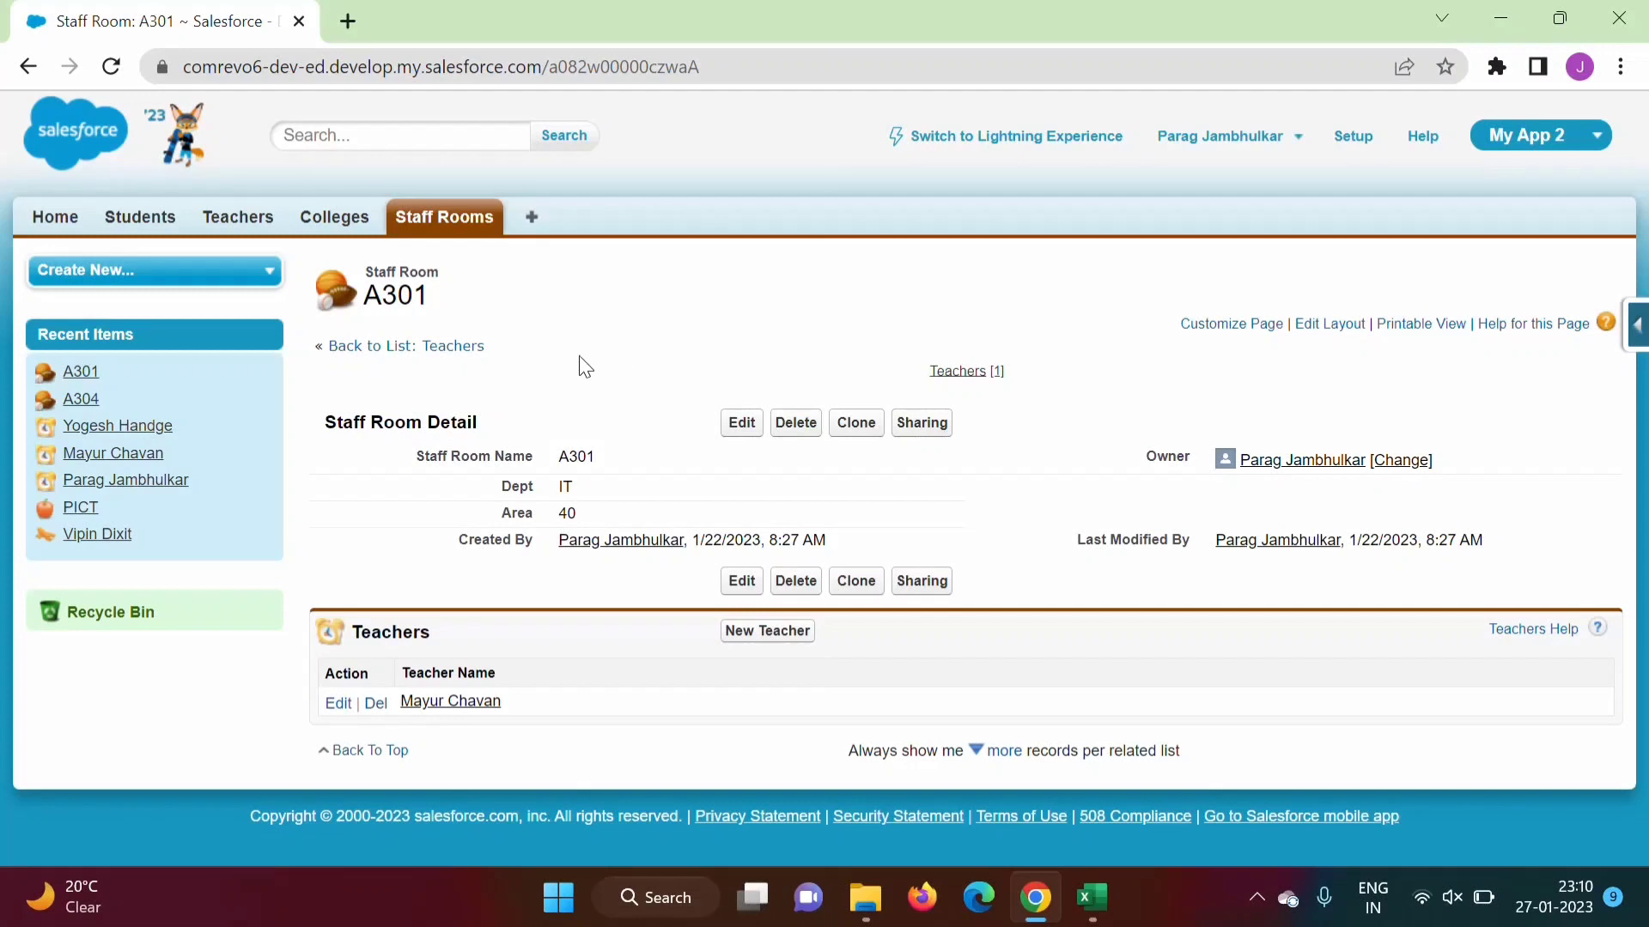
left_click(51, 232)
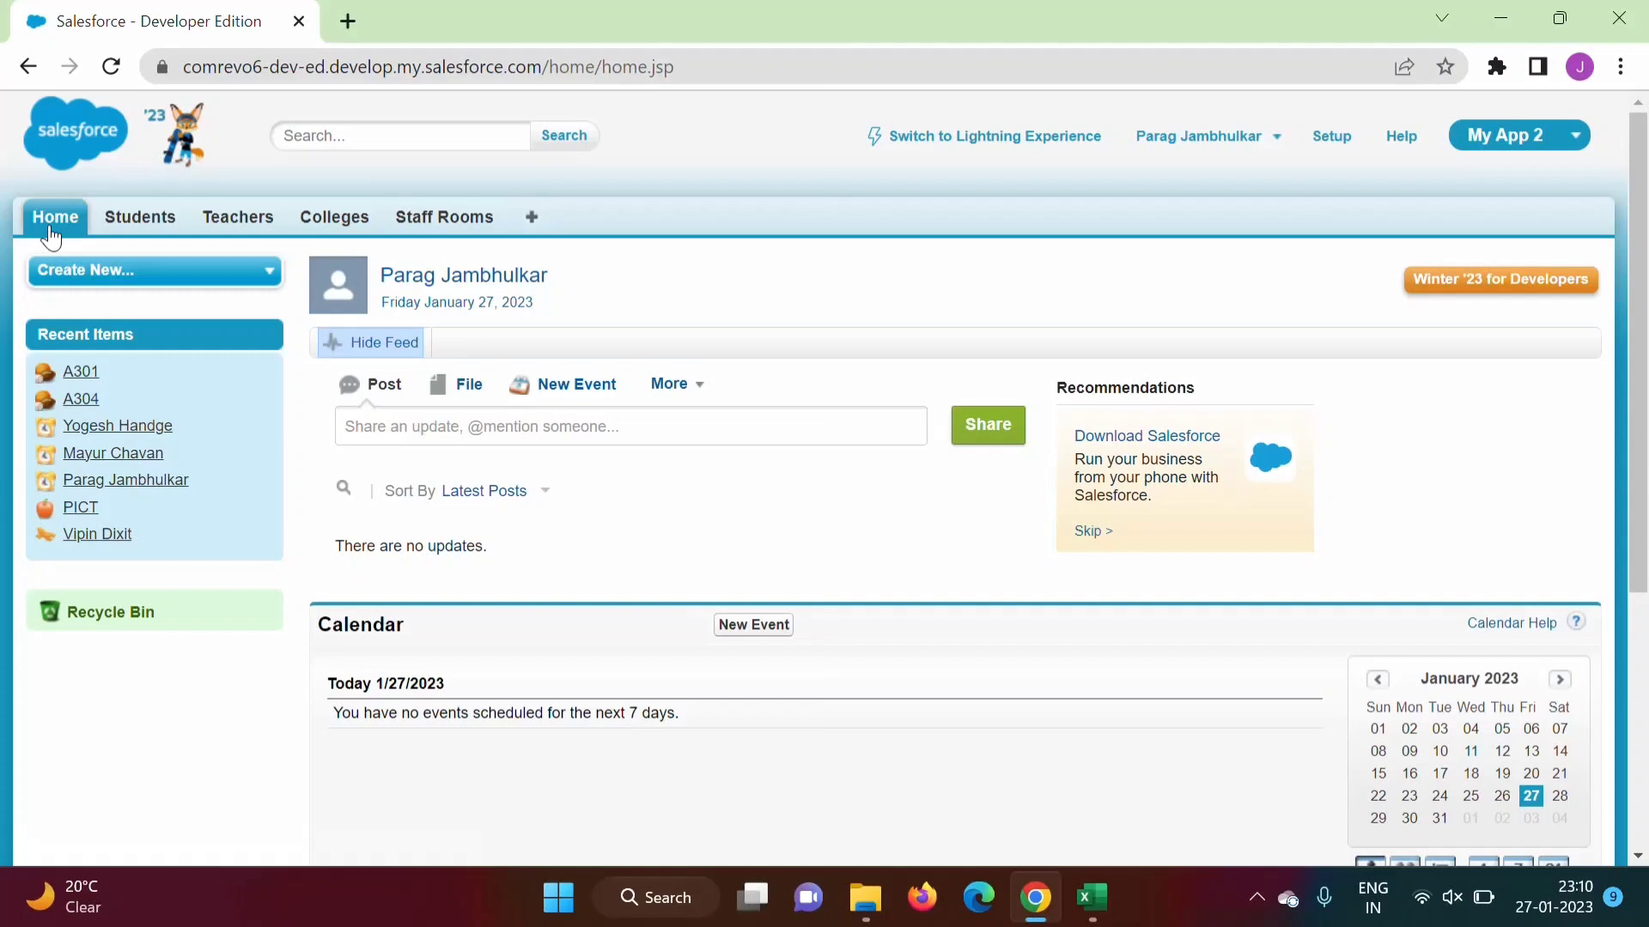
key("alt+Tab")
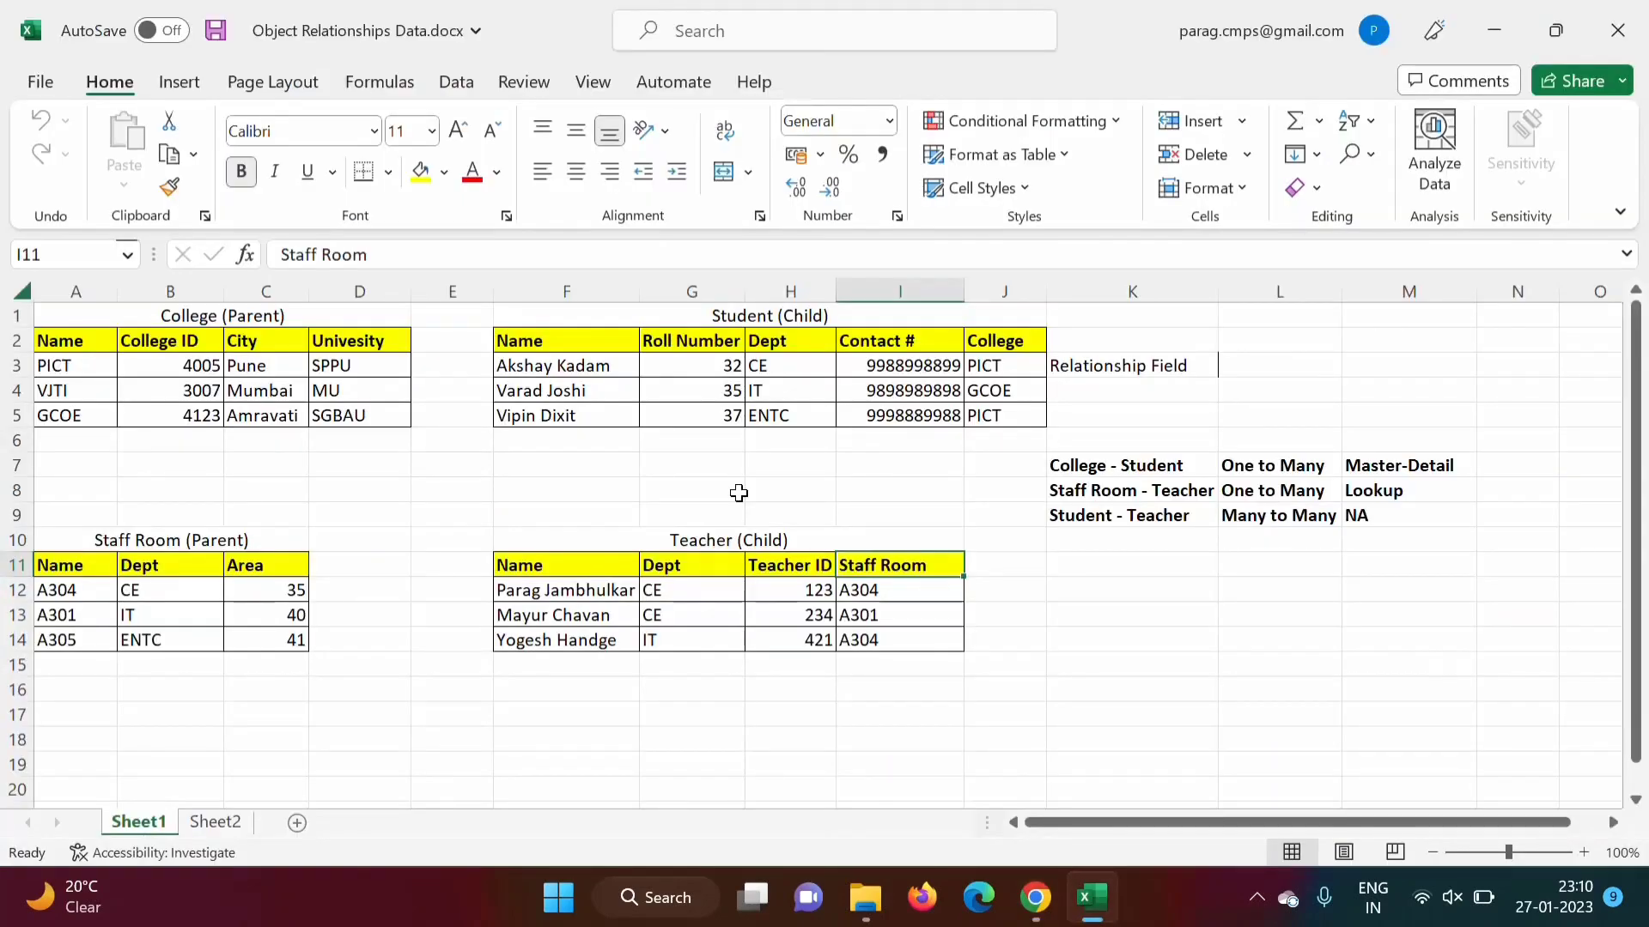
Step: In Excel, highlight the Master-Detail type, the PICT college row and its first and third students
left_click(1410, 469)
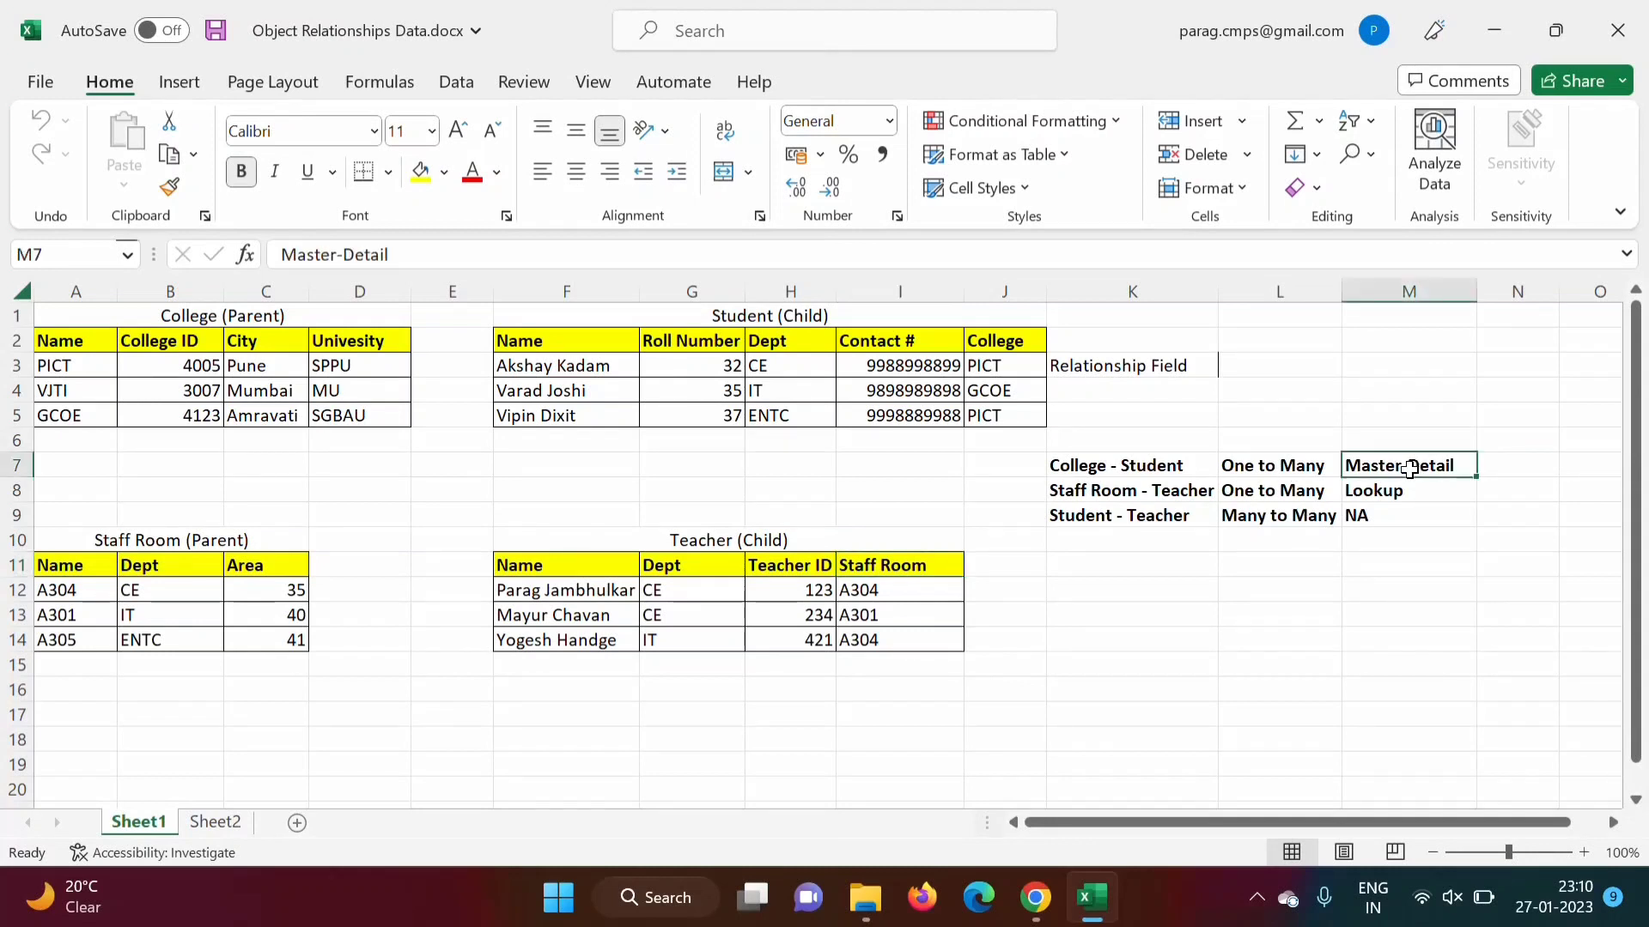
left_click(1403, 495)
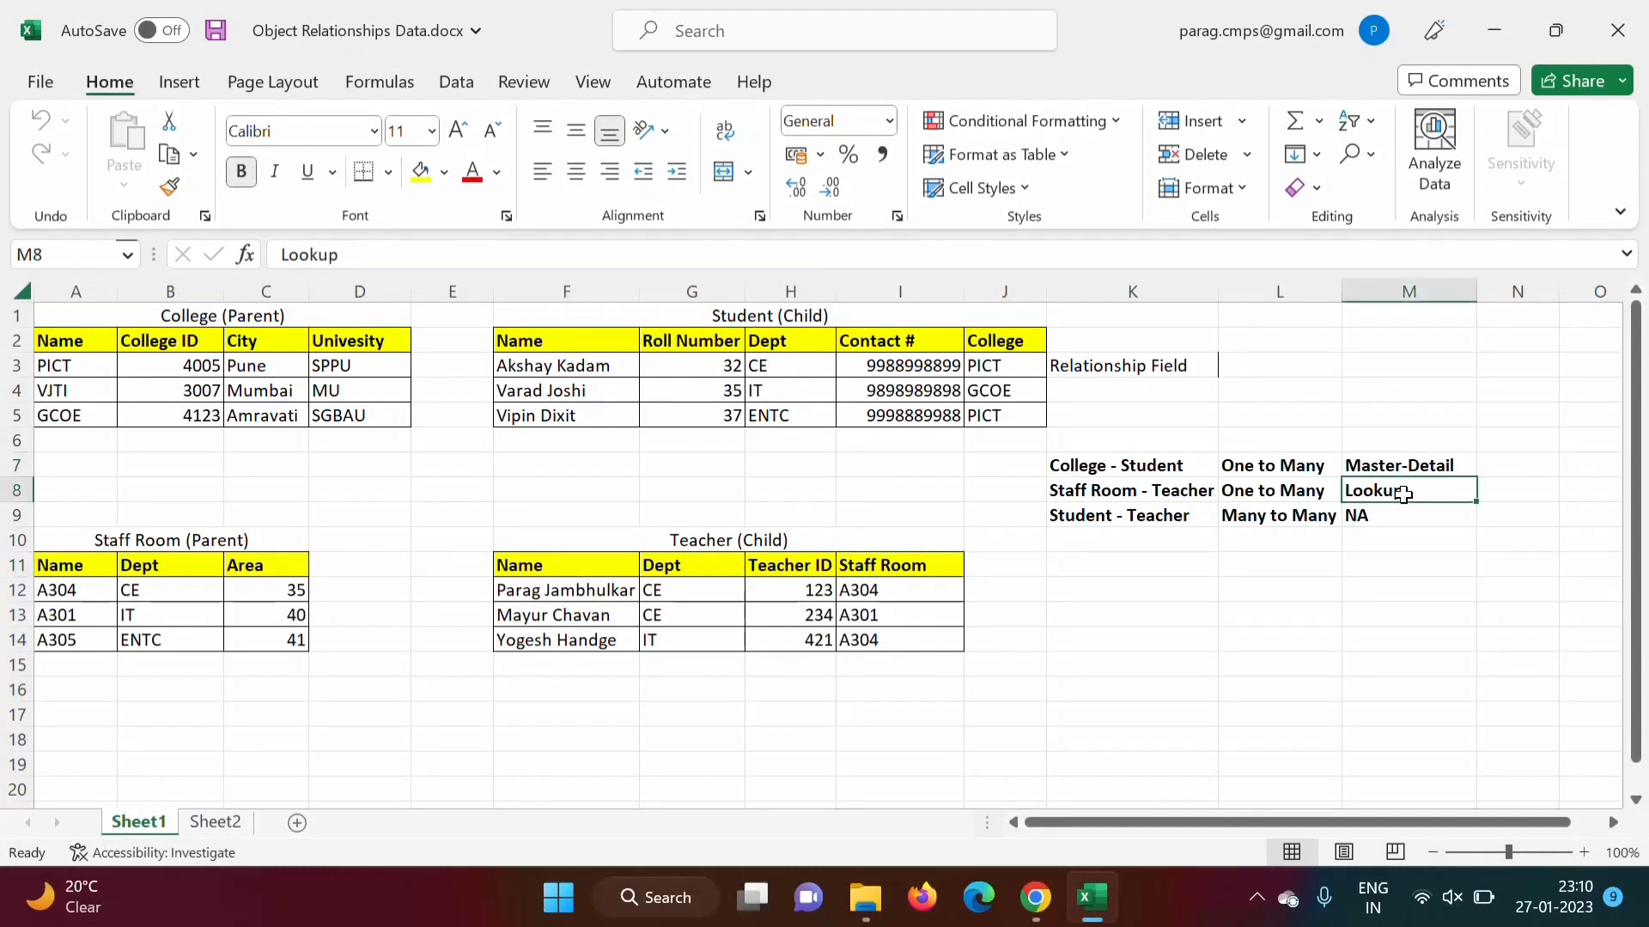
left_click(1386, 469)
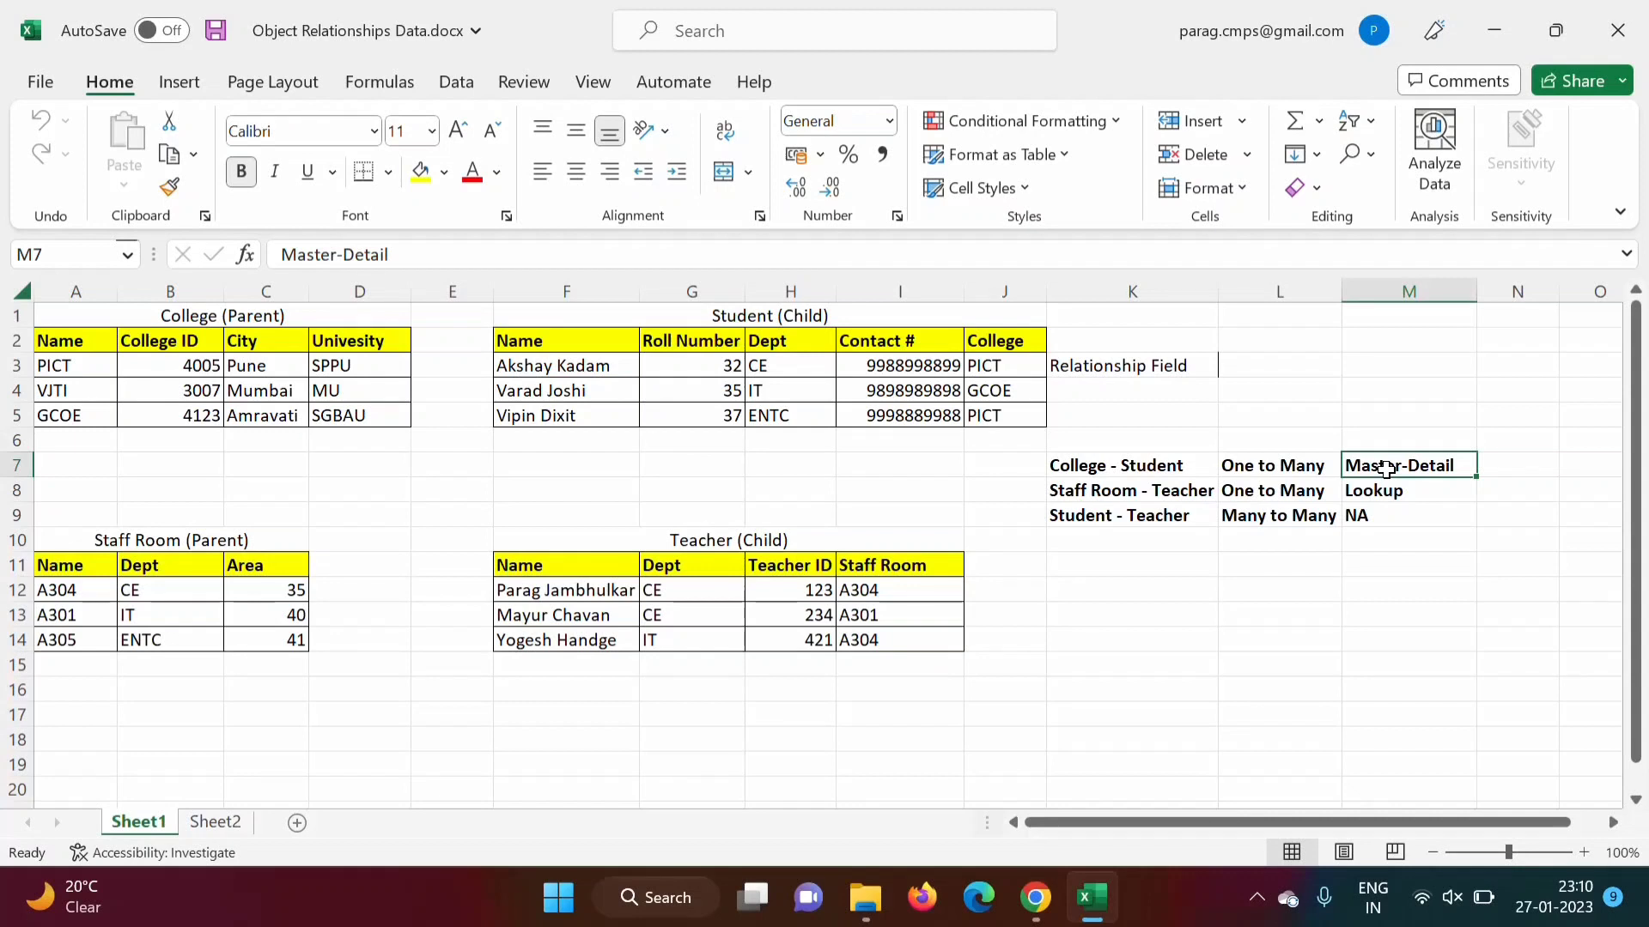
left_click(86, 372)
left_click_drag(86, 372, 341, 372)
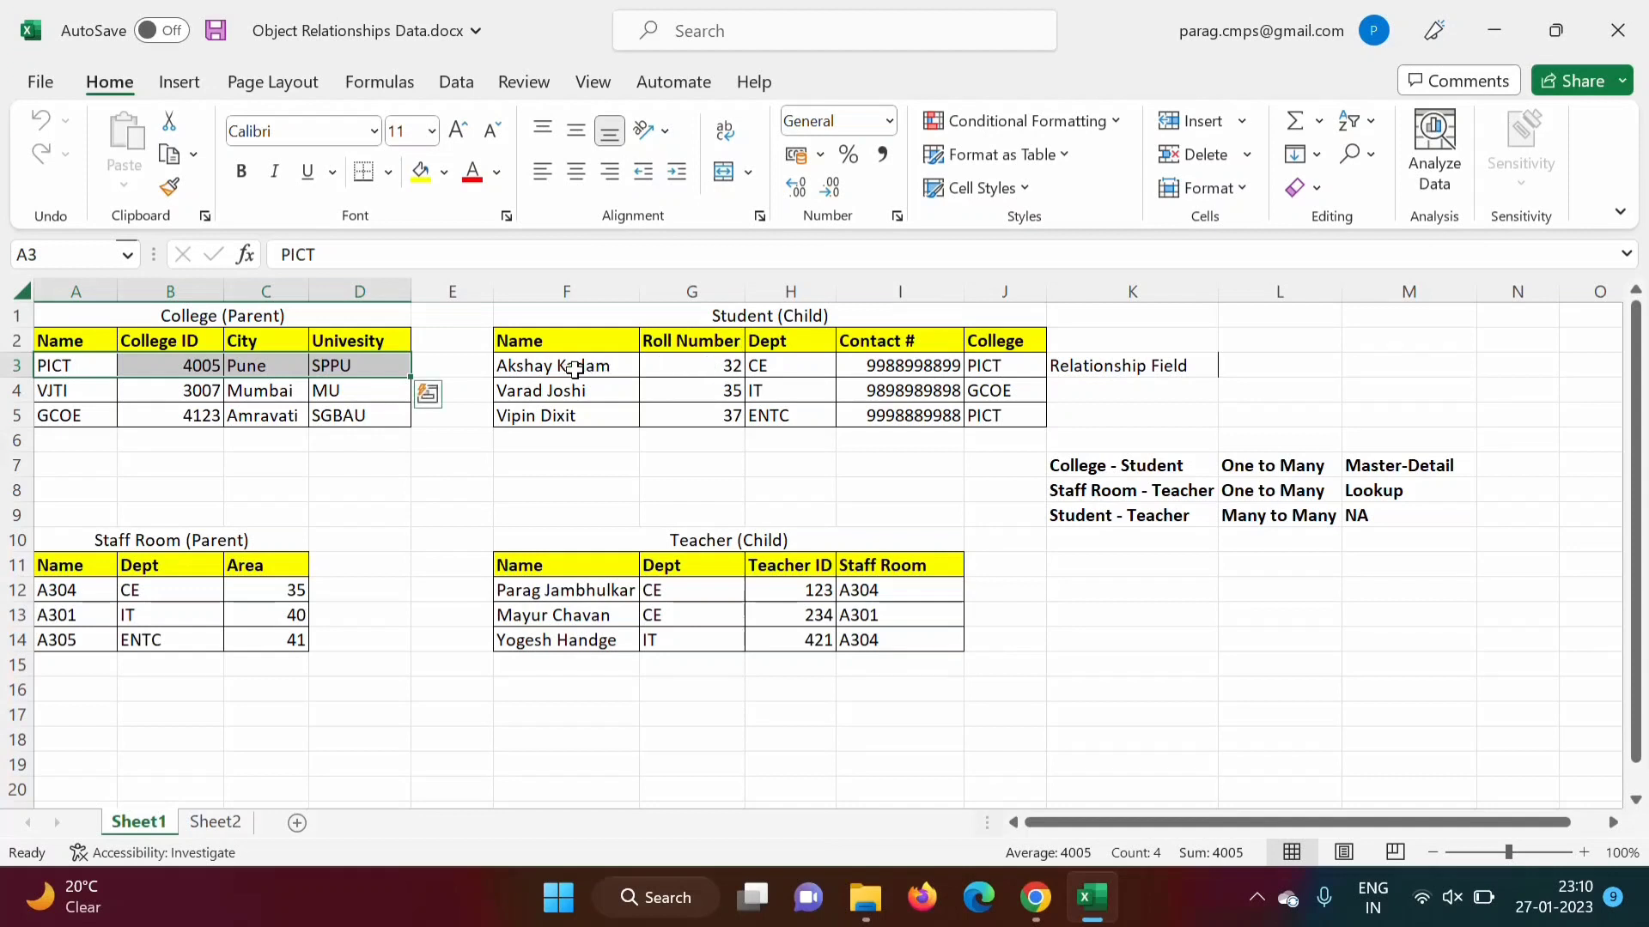
left_click(77, 370)
left_click_drag(77, 370, 346, 375)
left_click_drag(993, 362, 588, 371)
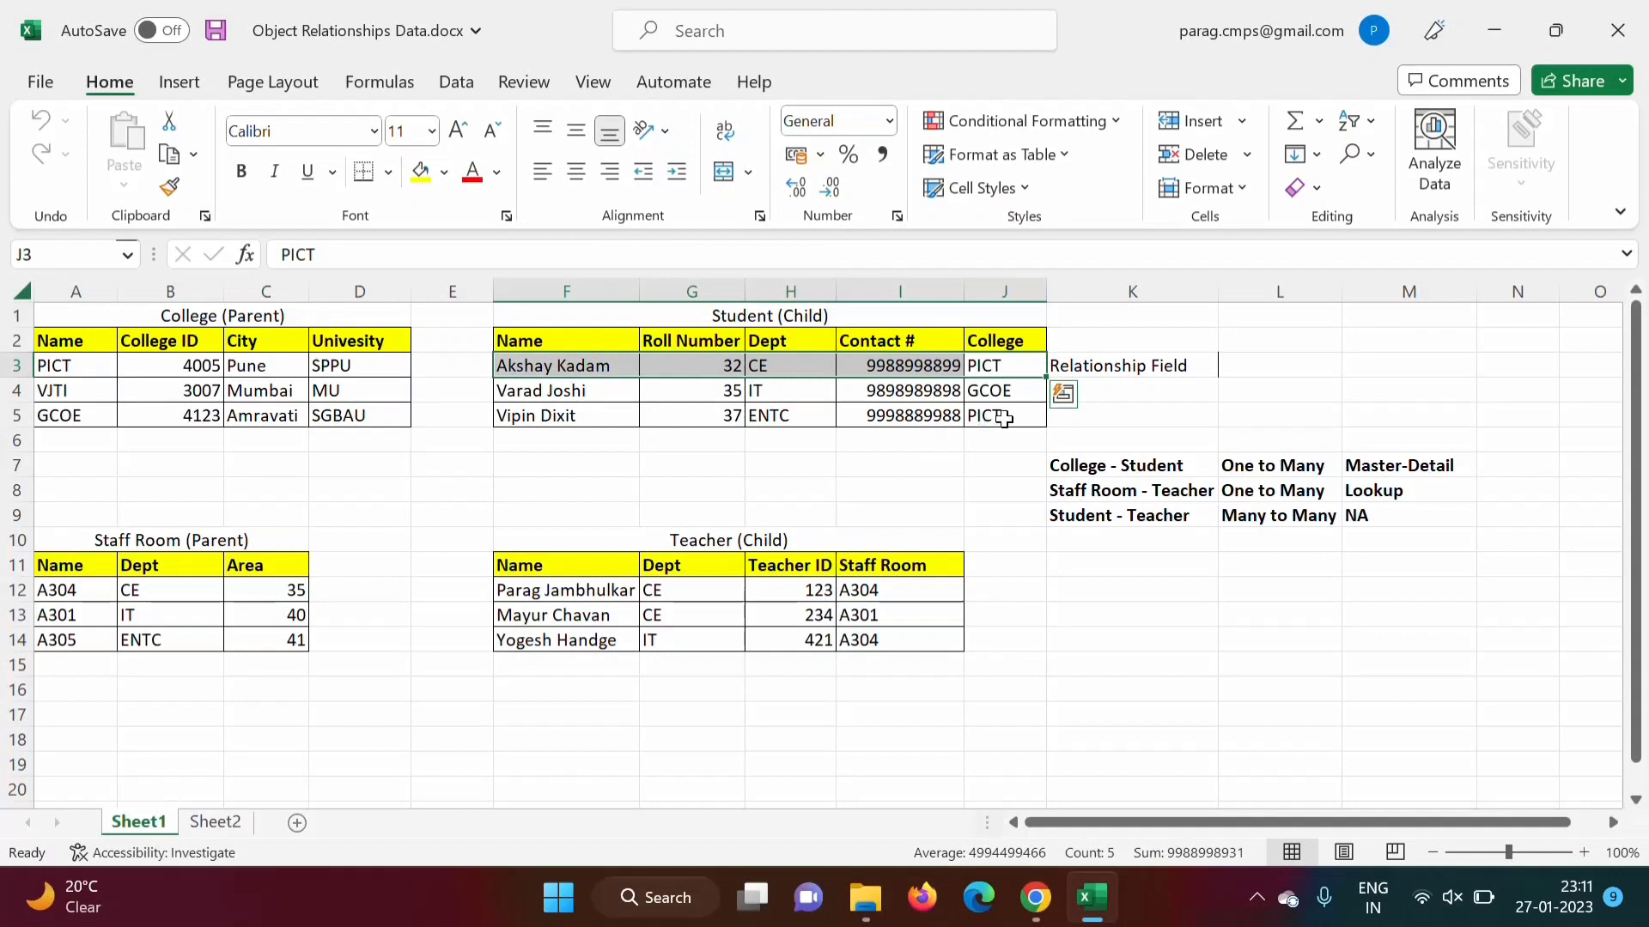
left_click(1001, 418)
left_click_drag(880, 427, 605, 417)
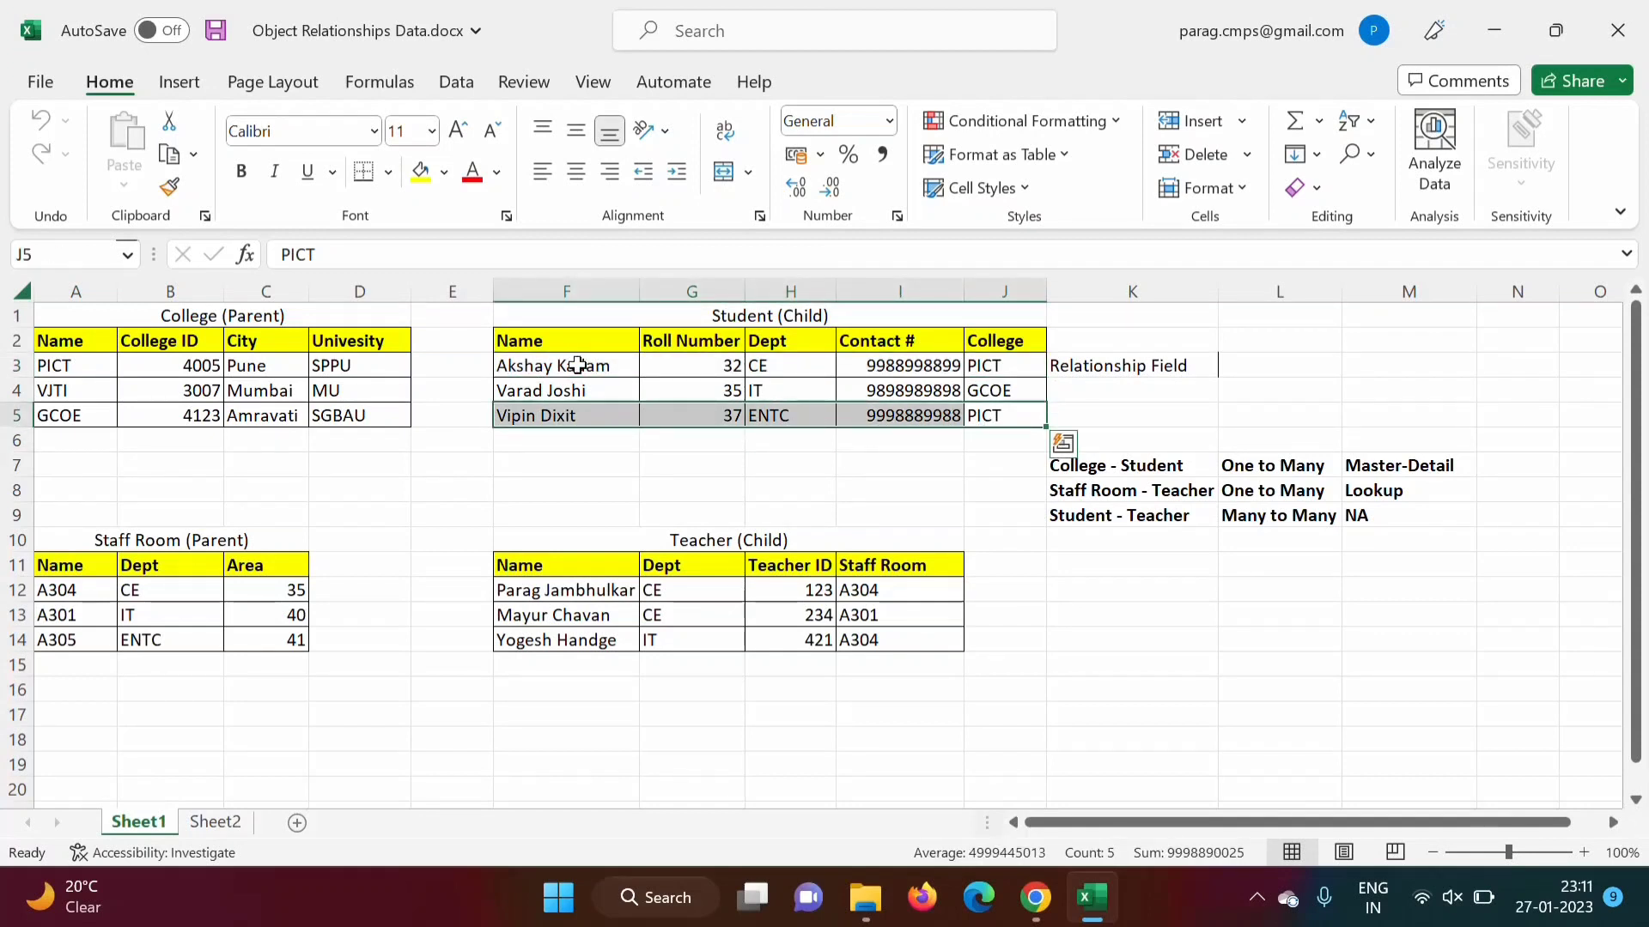
Step: Highlight the Lookup type, staff room A304 and its two teachers, then the PICT row again
left_click(1414, 499)
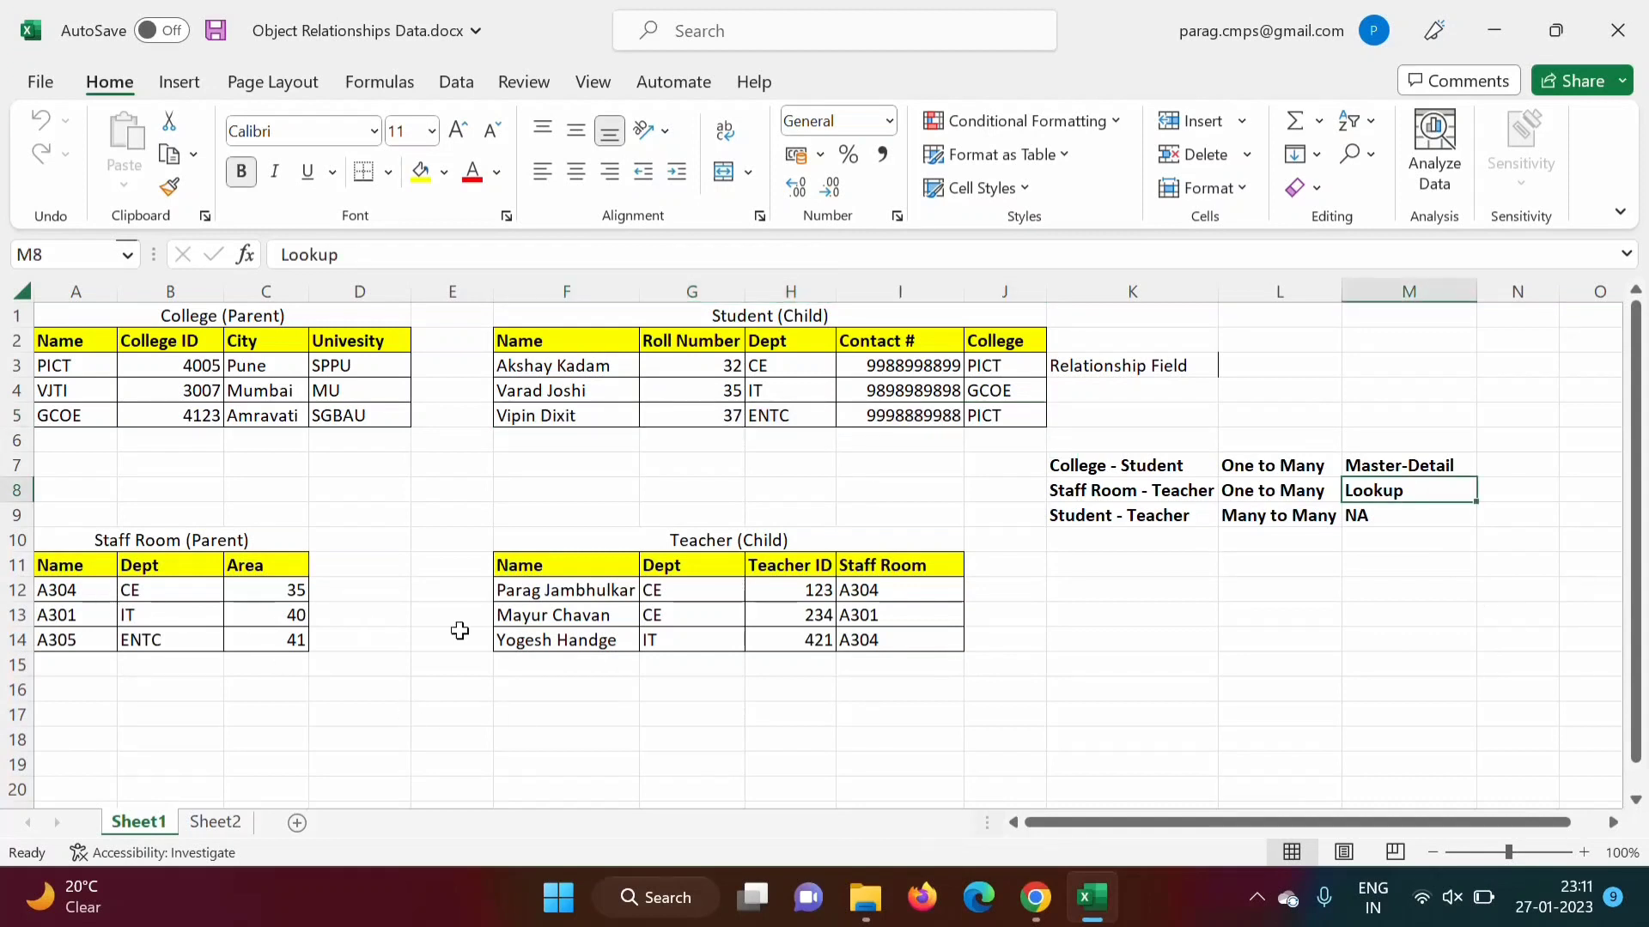
left_click_drag(98, 596, 254, 589)
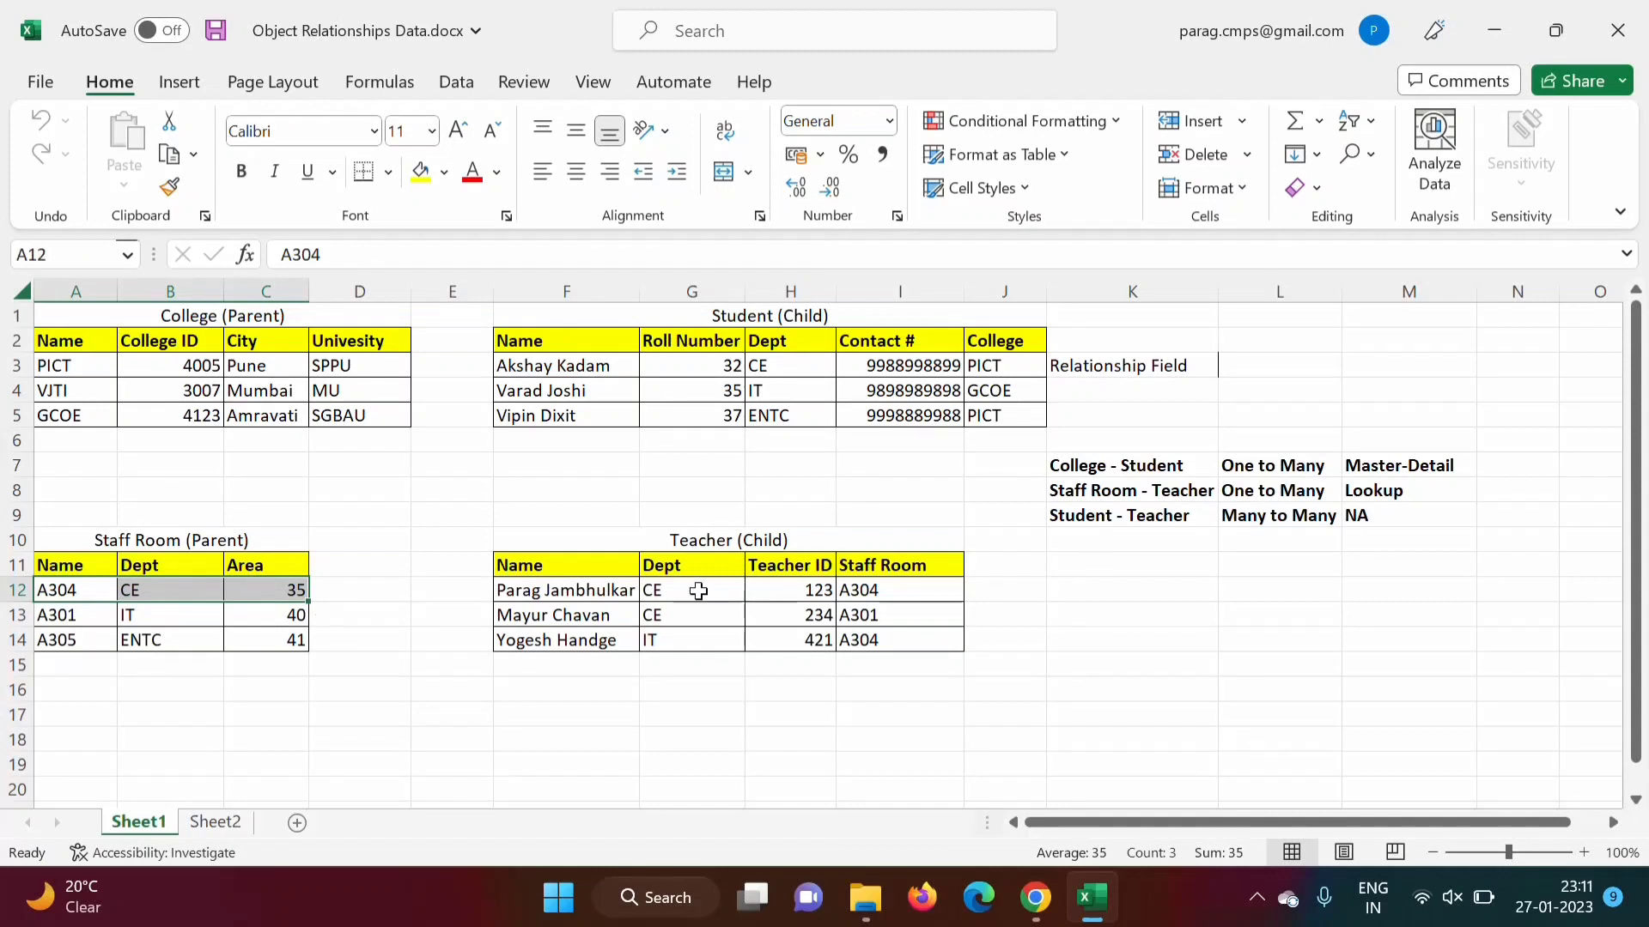
left_click_drag(868, 589, 567, 591)
left_click_drag(864, 638, 566, 635)
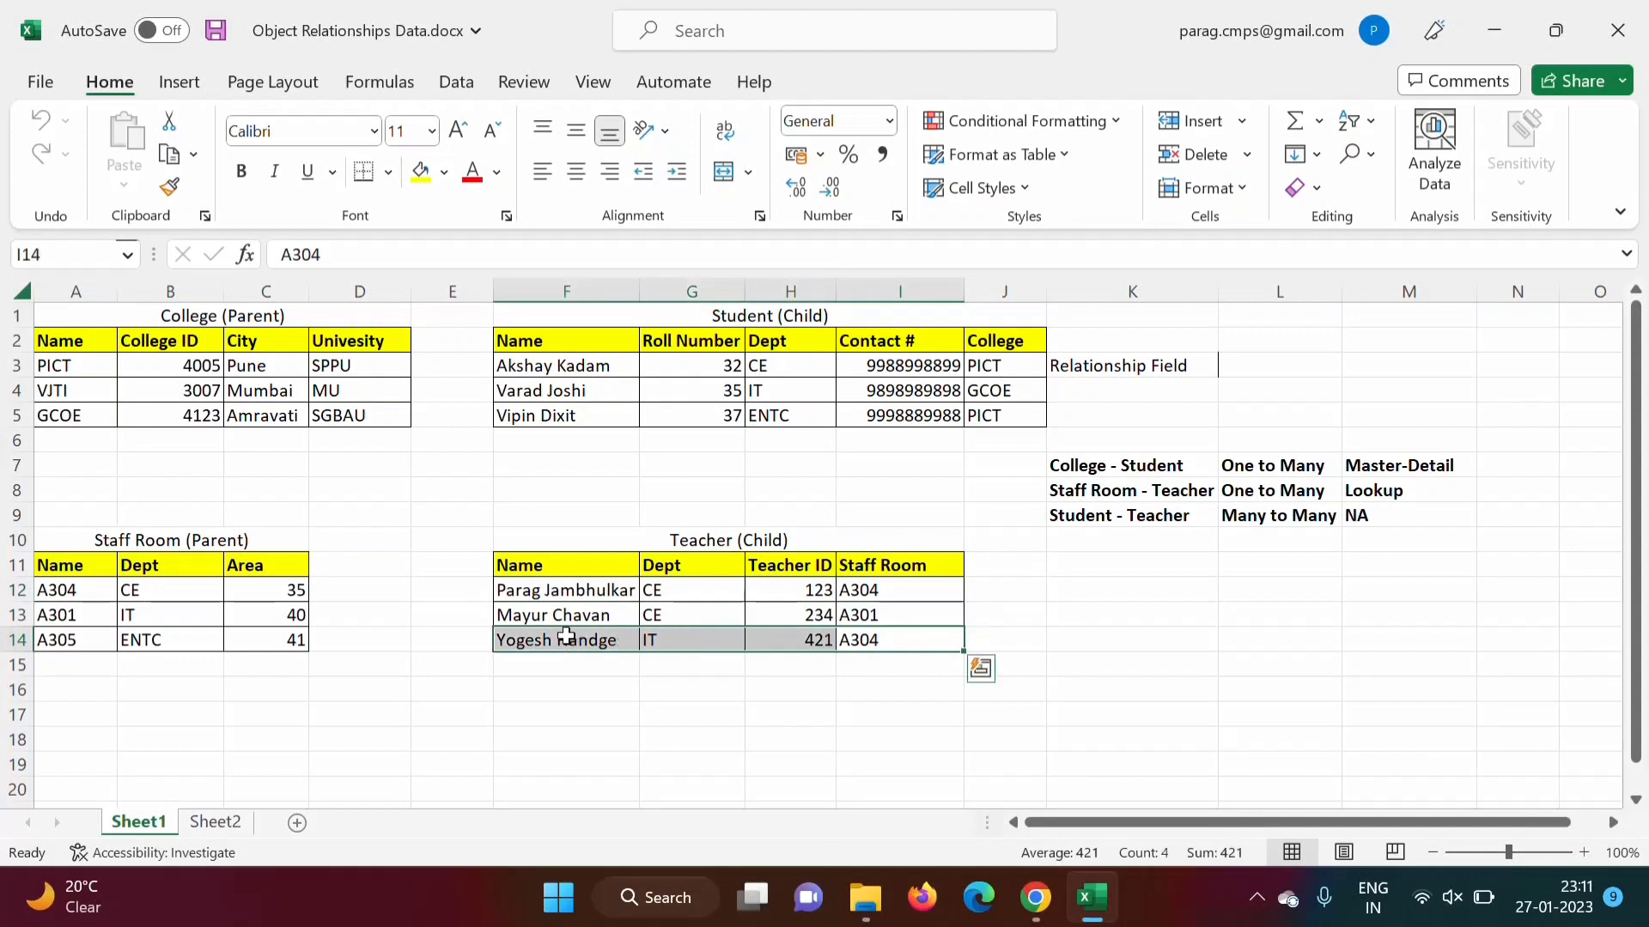
left_click(474, 563)
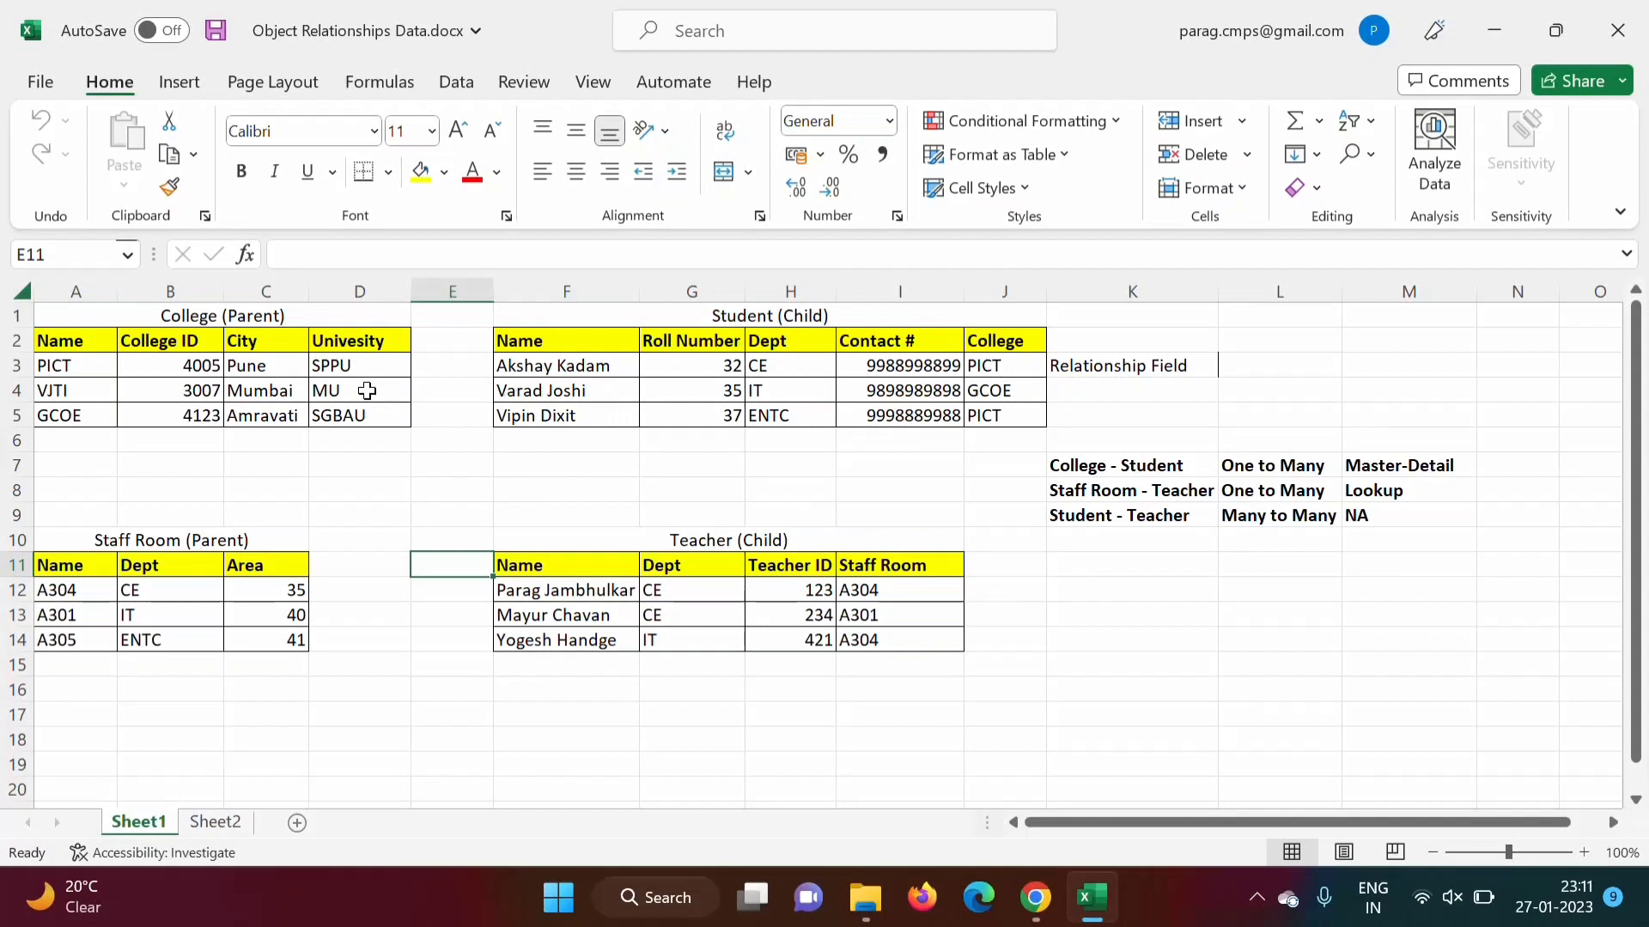
left_click_drag(62, 369, 339, 369)
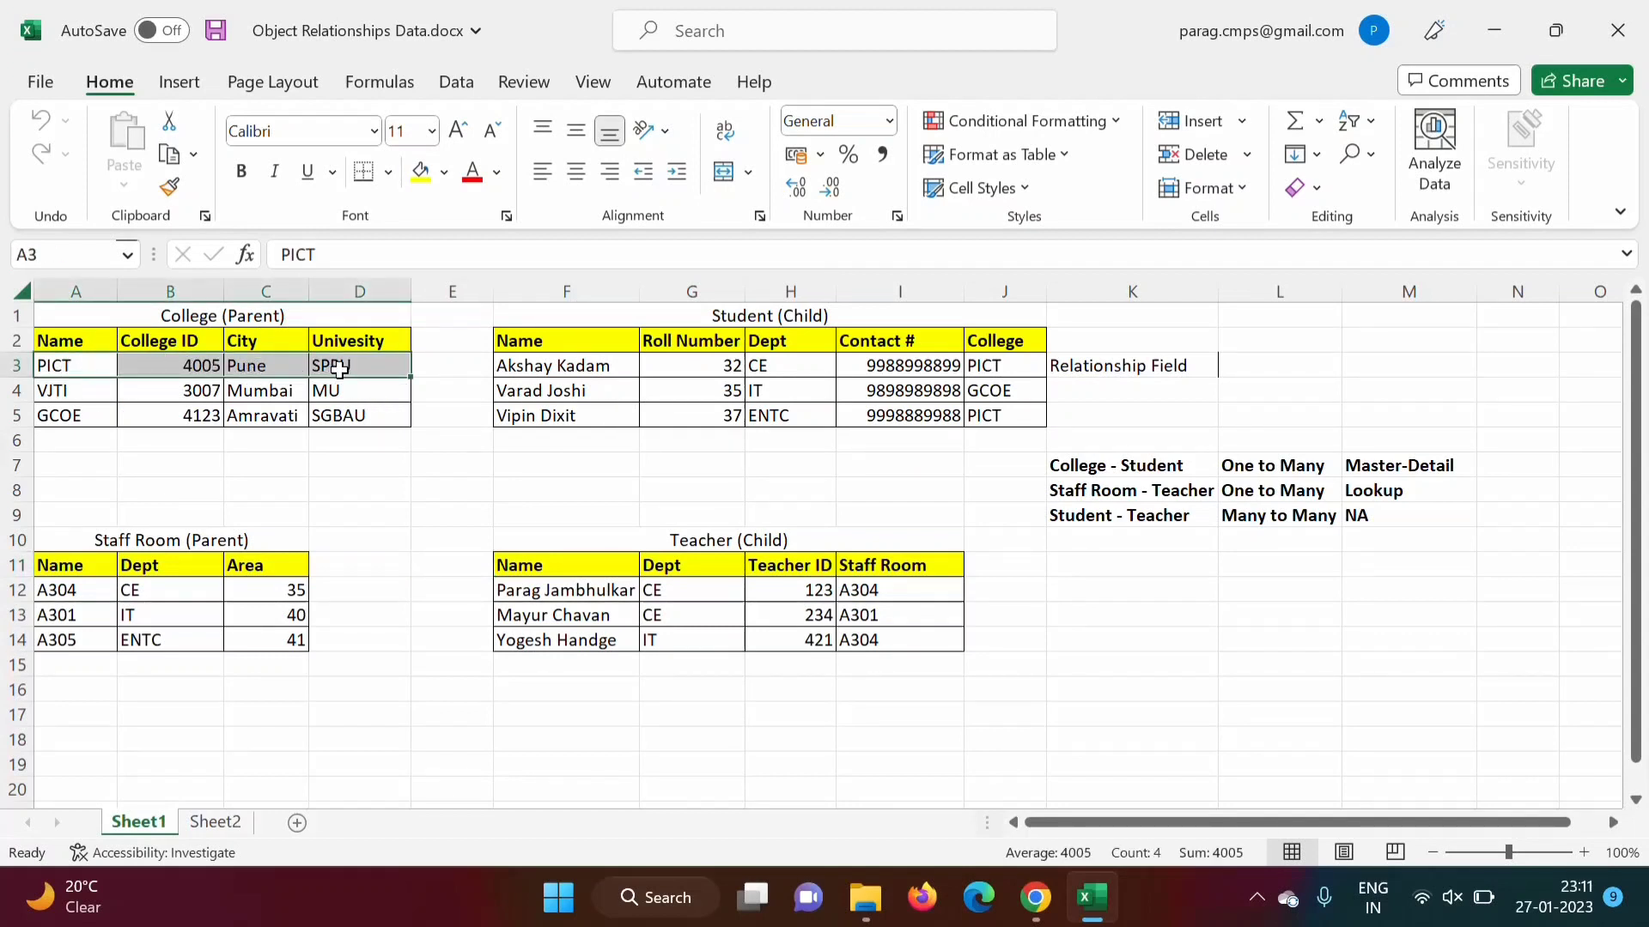
left_click(1033, 764)
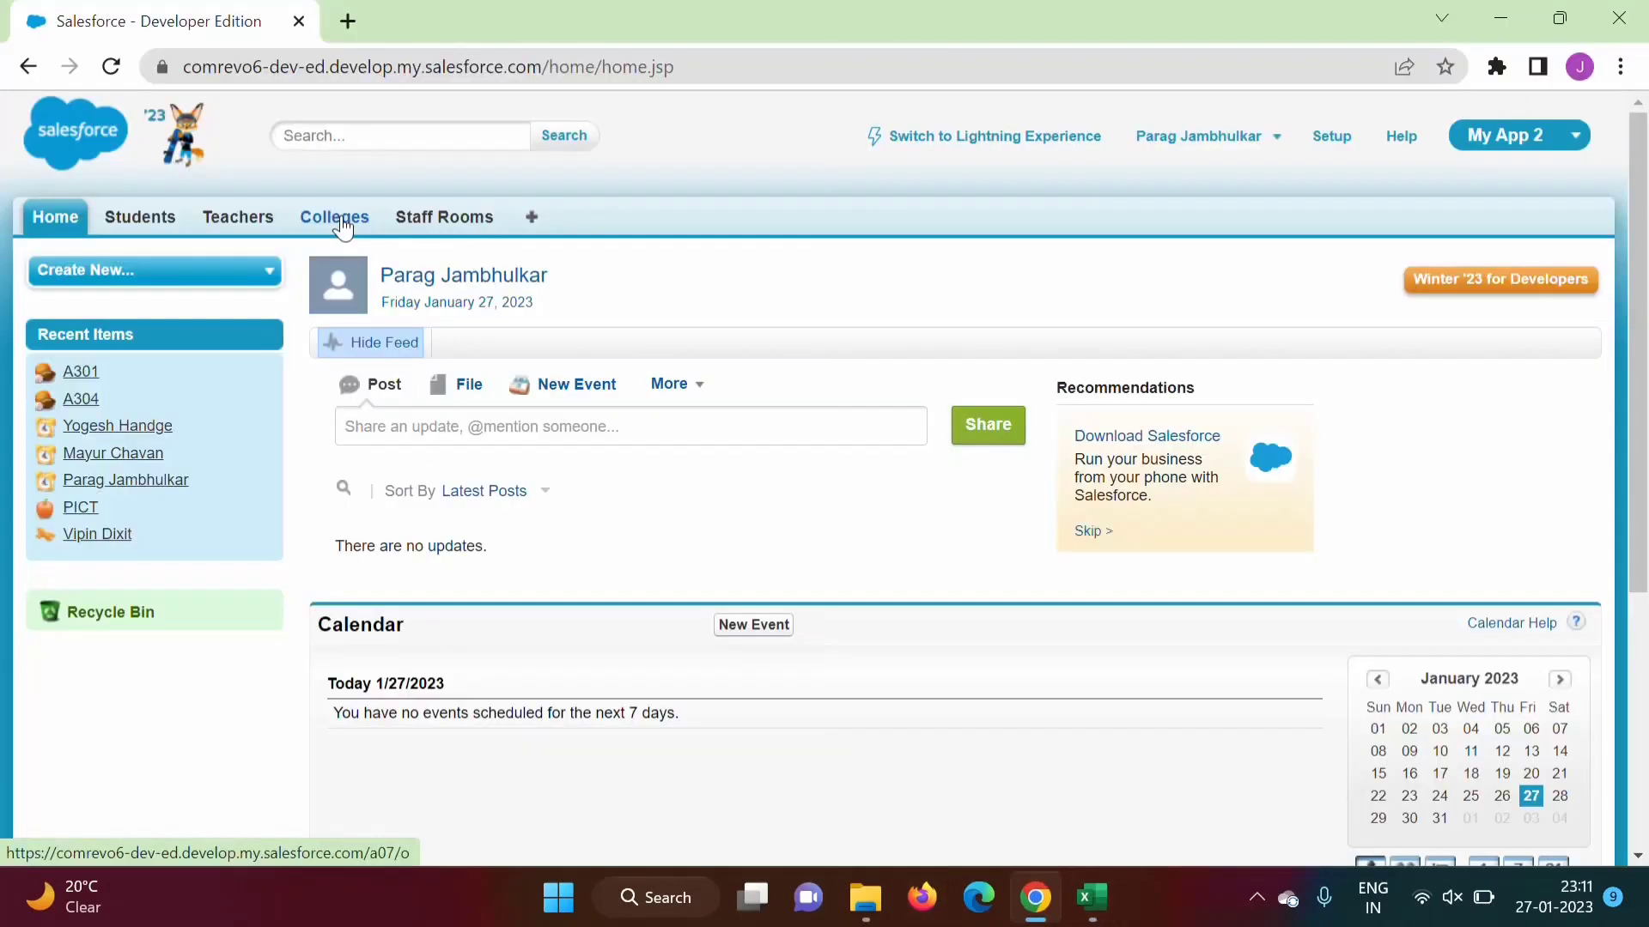
Step: Delete the PICT college record and confirm, then view the Students list showing one record
left_click(343, 219)
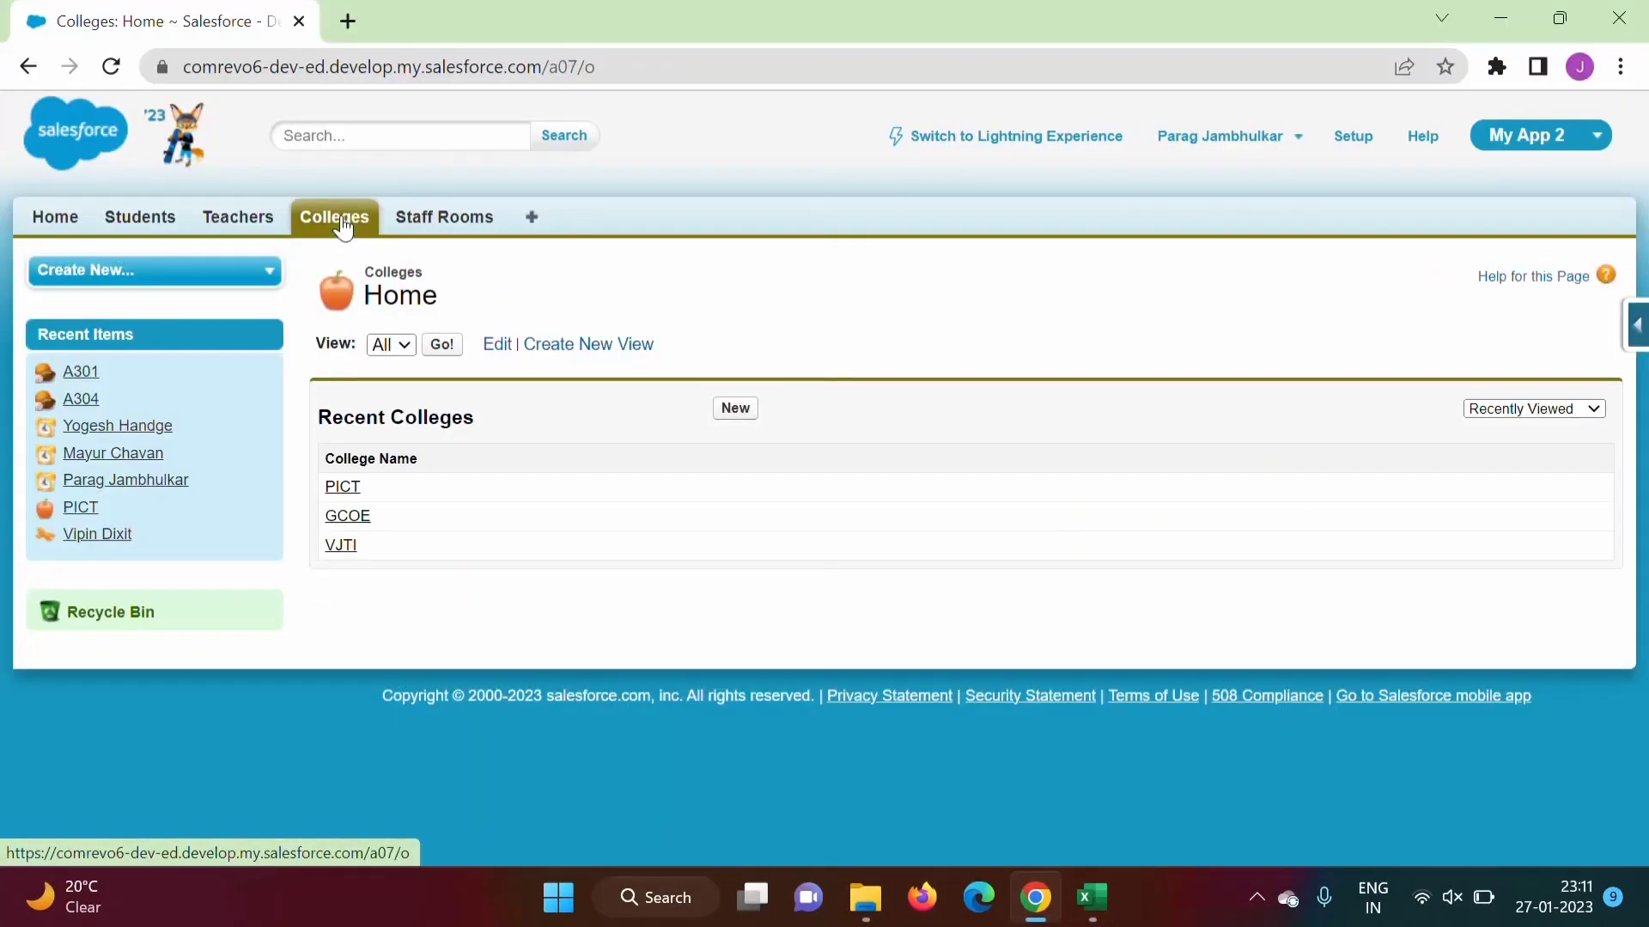
left_click(346, 489)
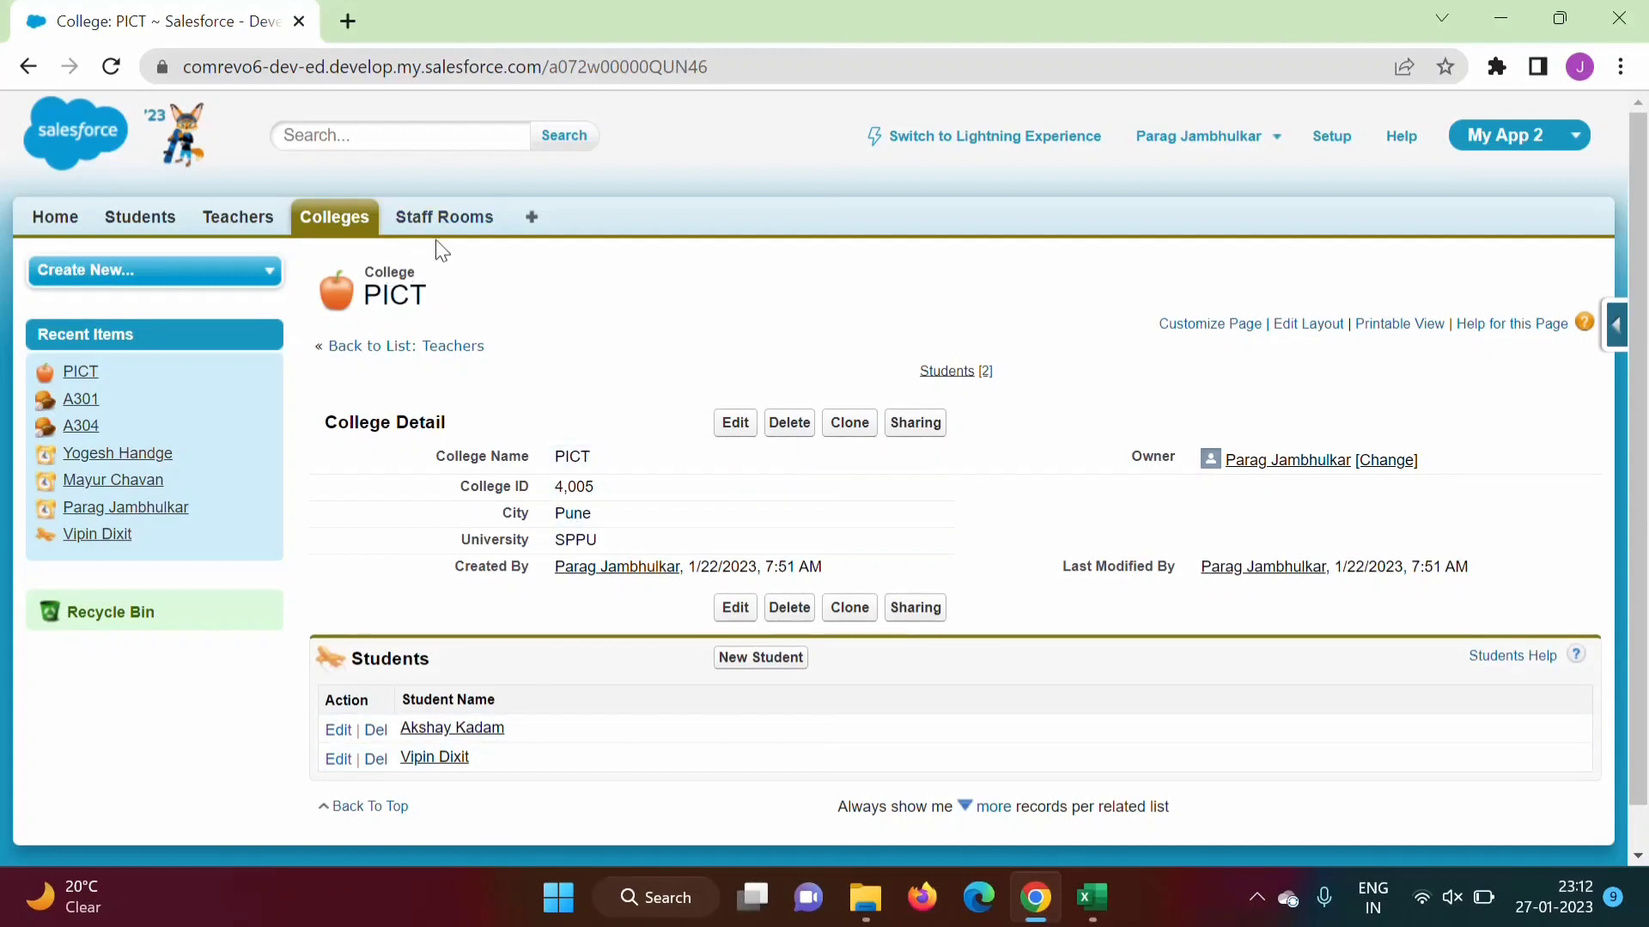
left_click(794, 424)
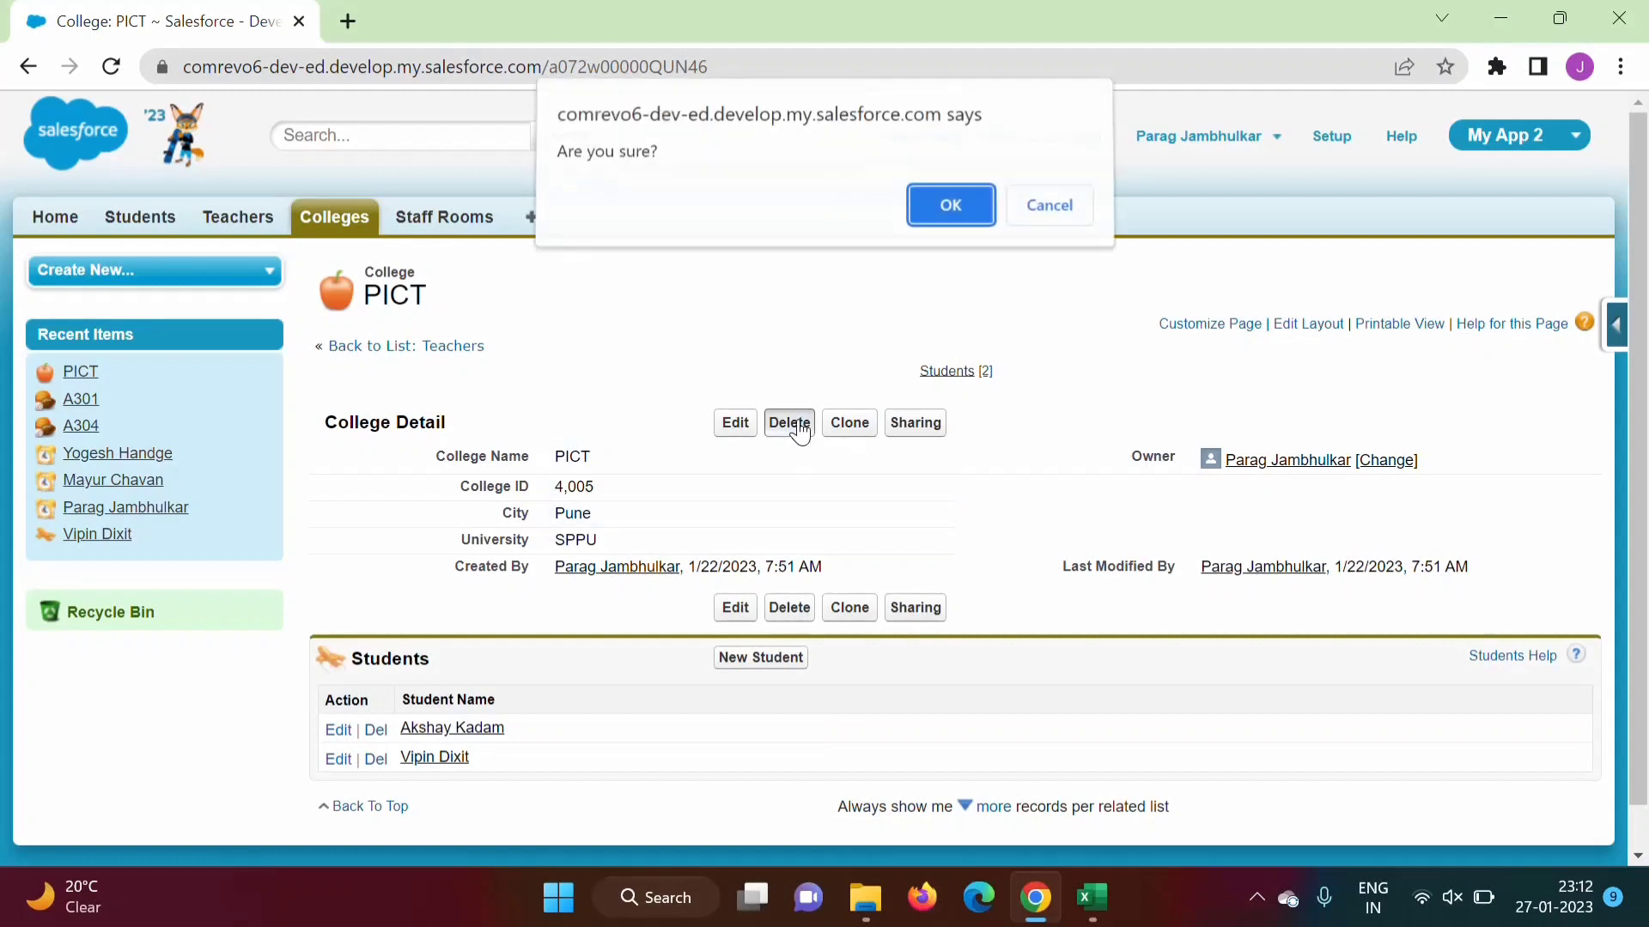
left_click(962, 213)
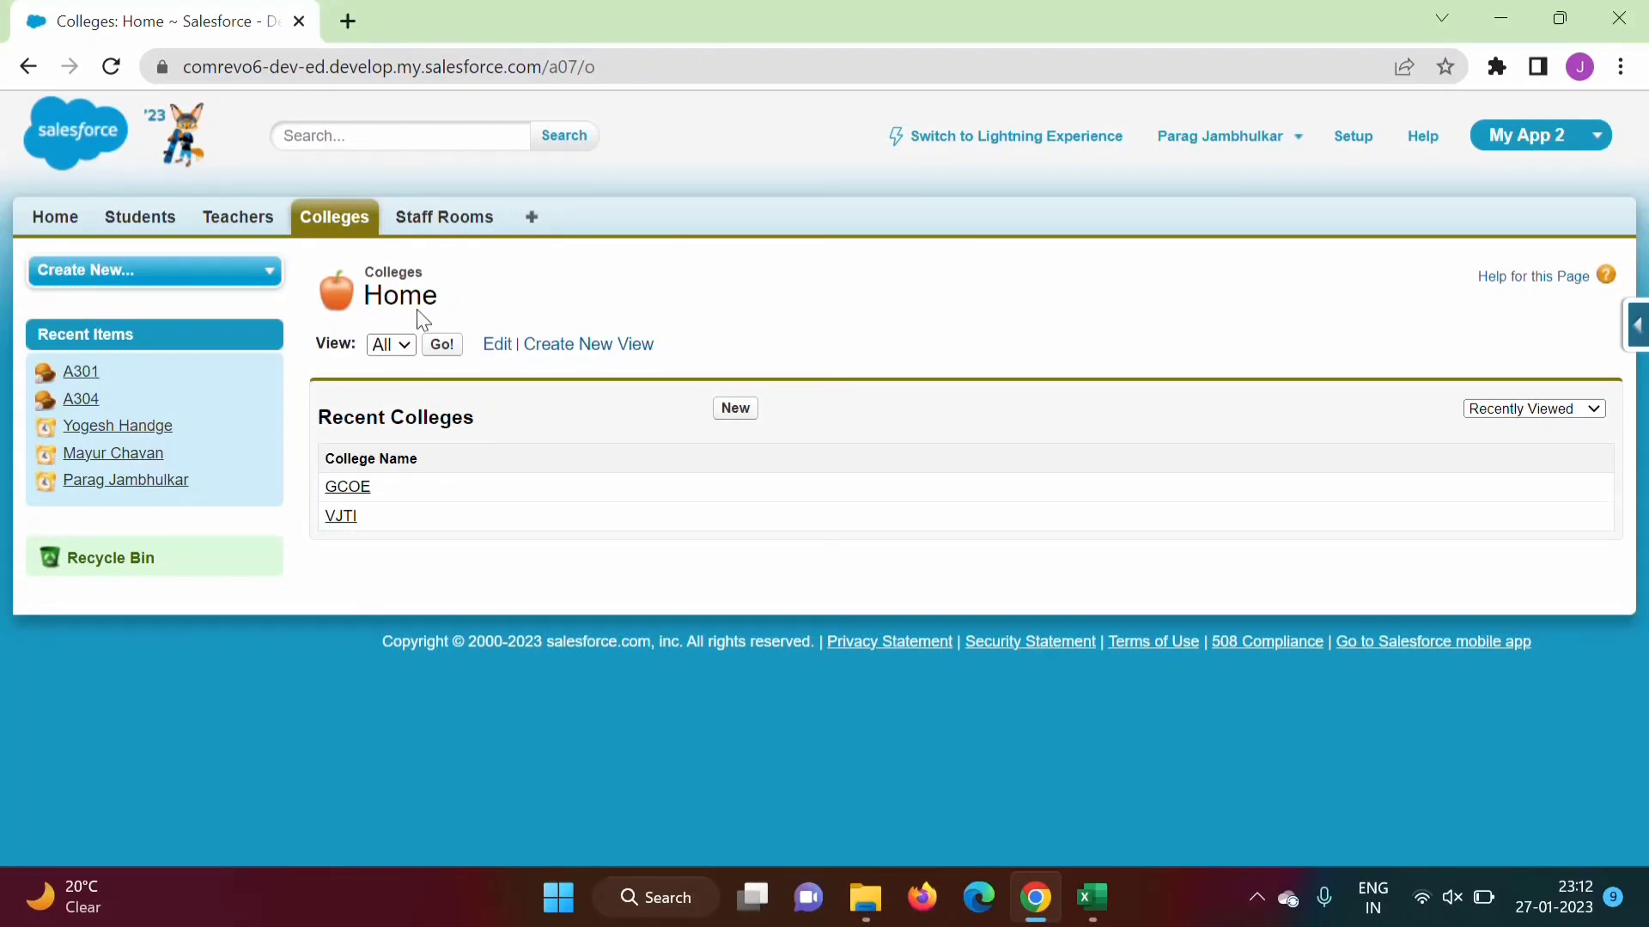
left_click(134, 222)
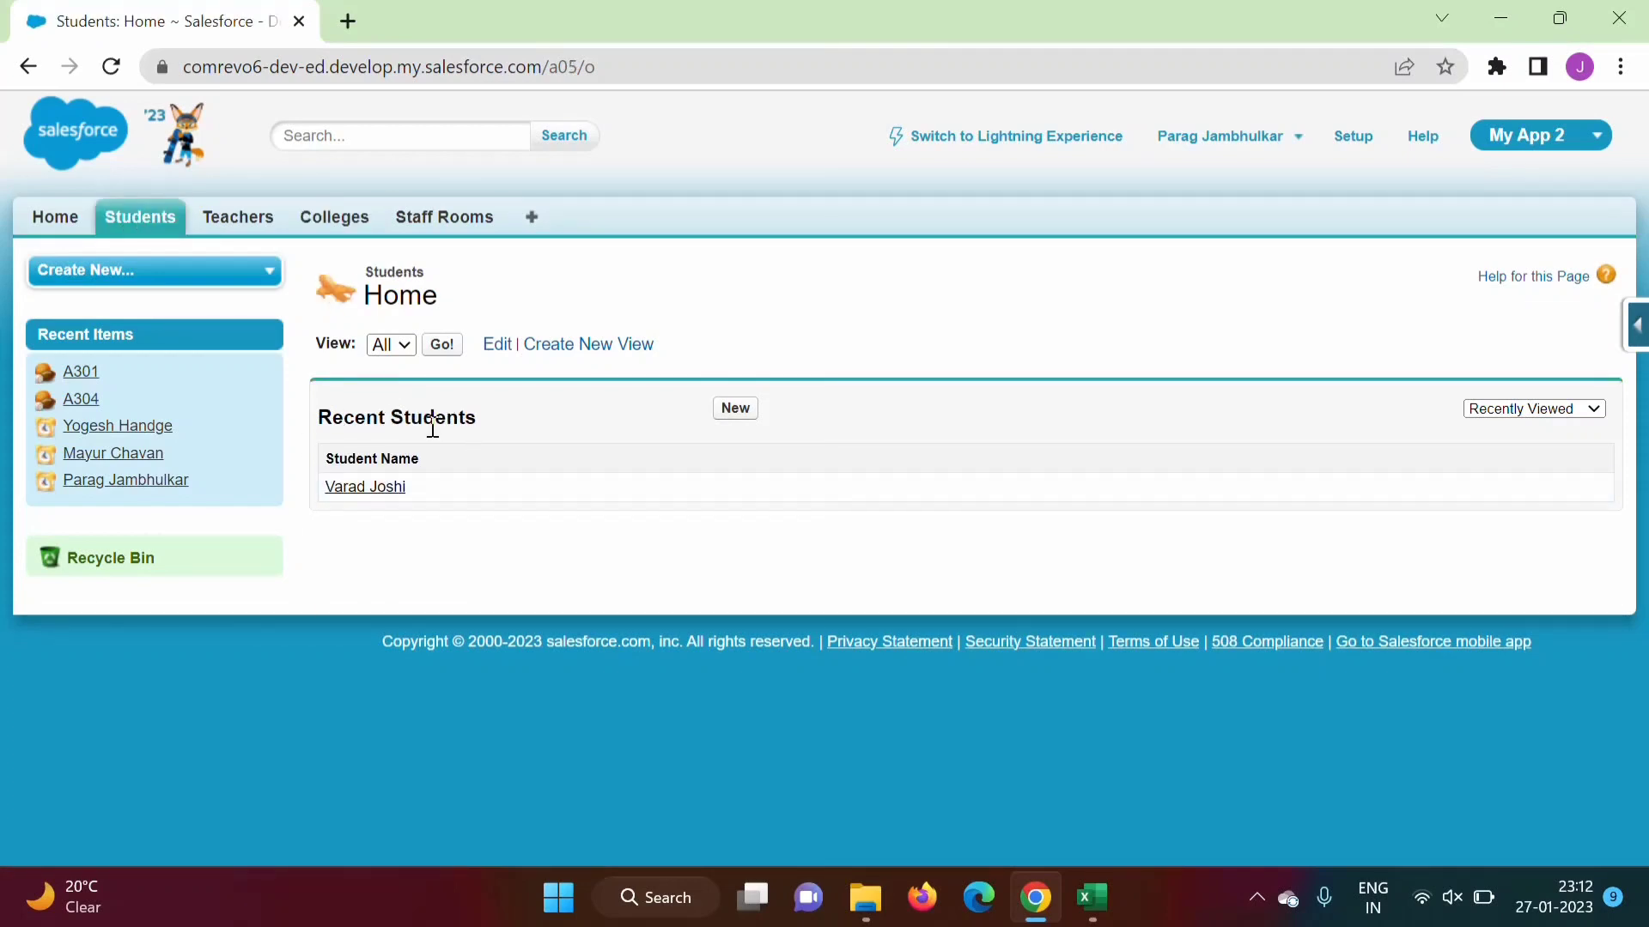
Step: In the Excel workbook, point out the first and third students whose college is PICT
left_click(1092, 898)
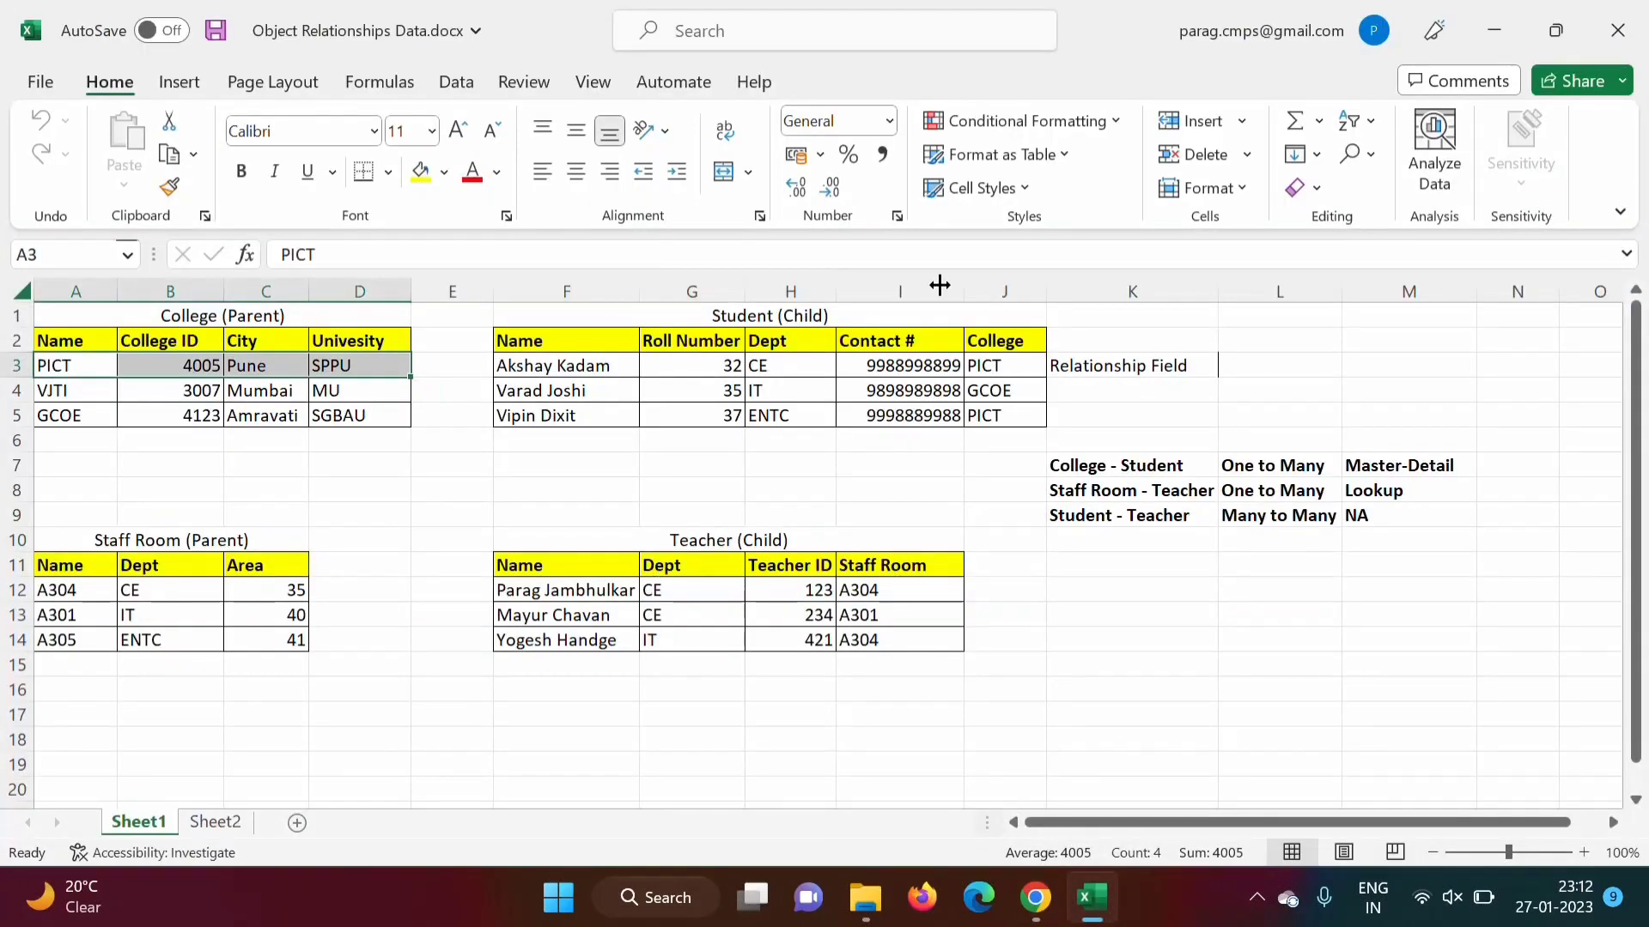
left_click(580, 367)
left_click(544, 421)
left_click(554, 363)
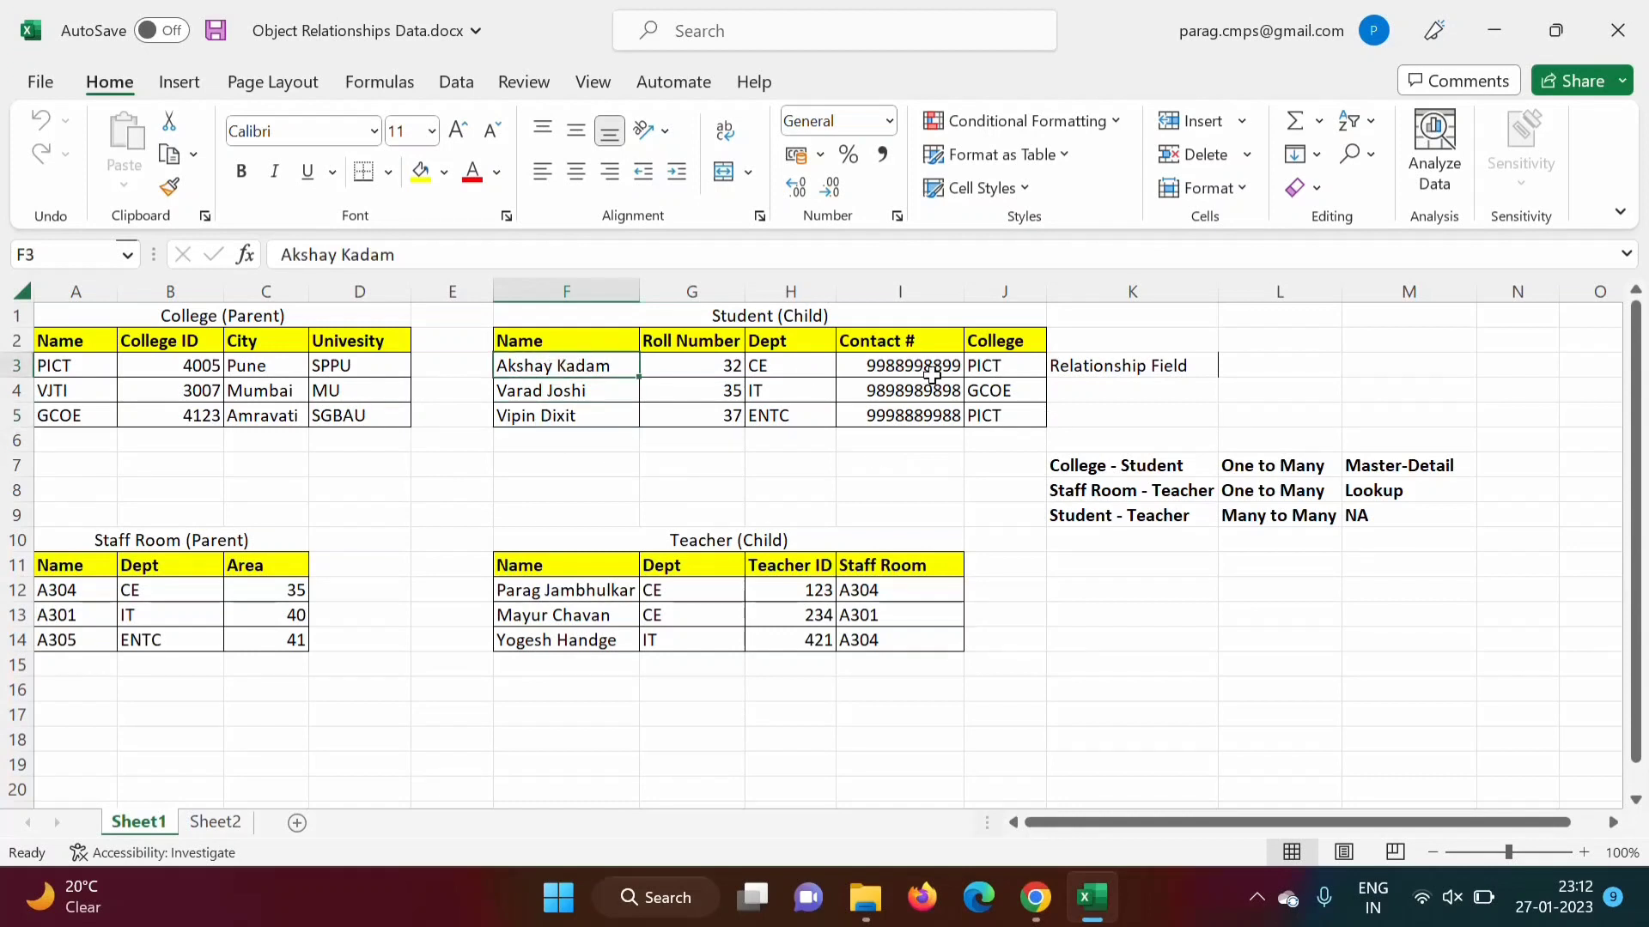
left_click(994, 369)
left_click(607, 419)
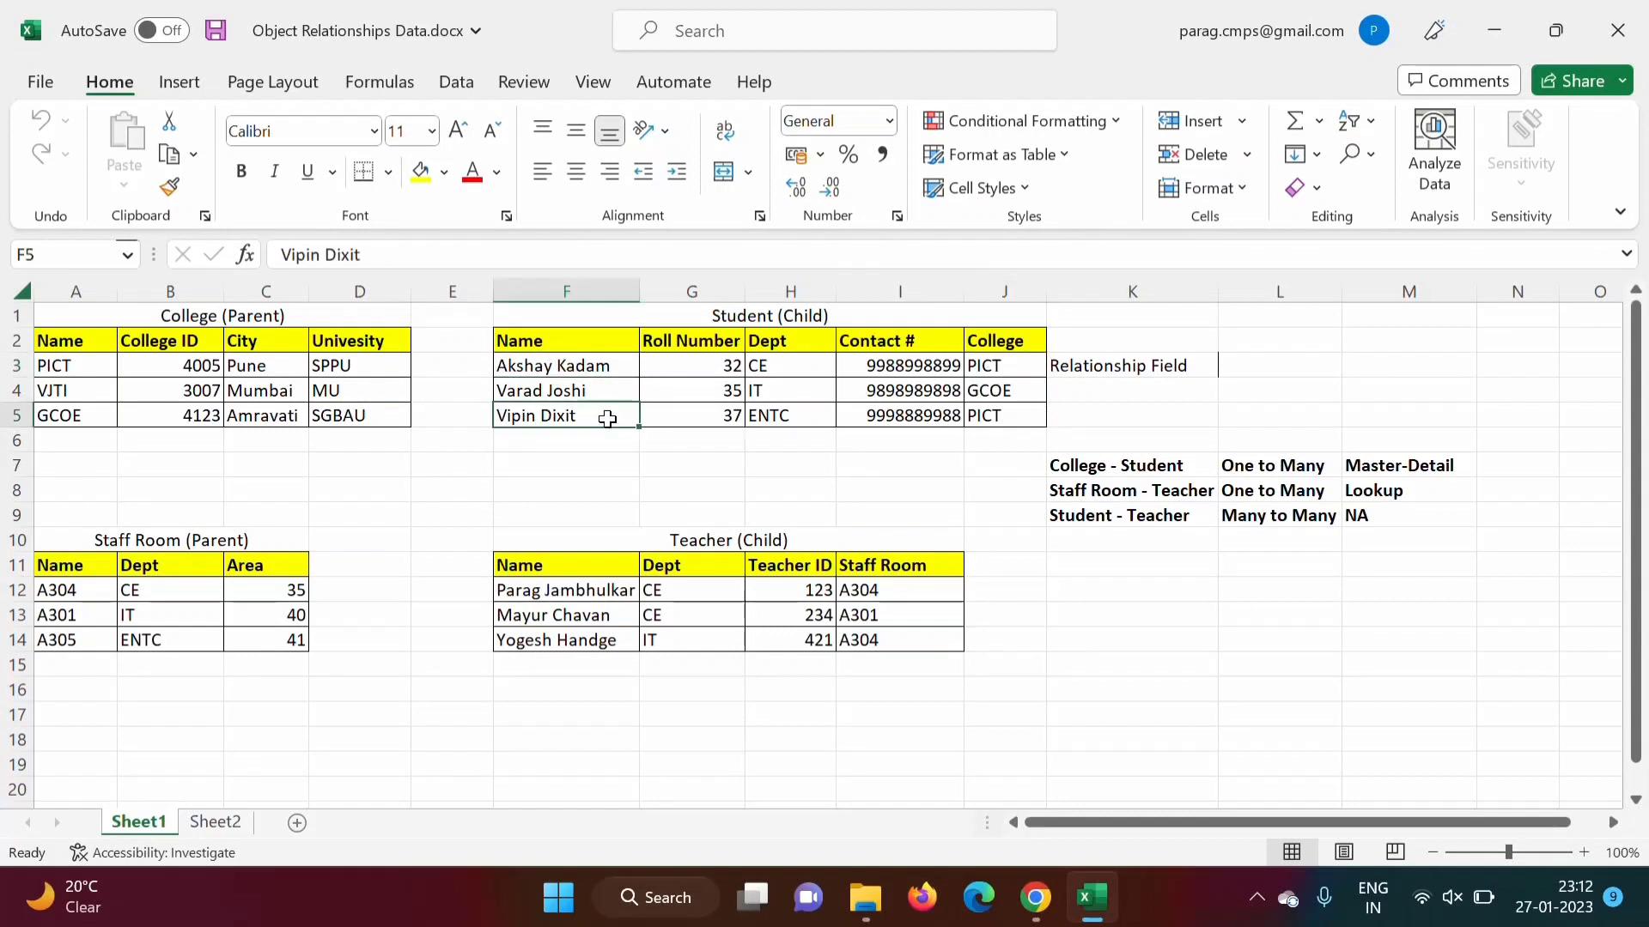
left_click(1022, 418)
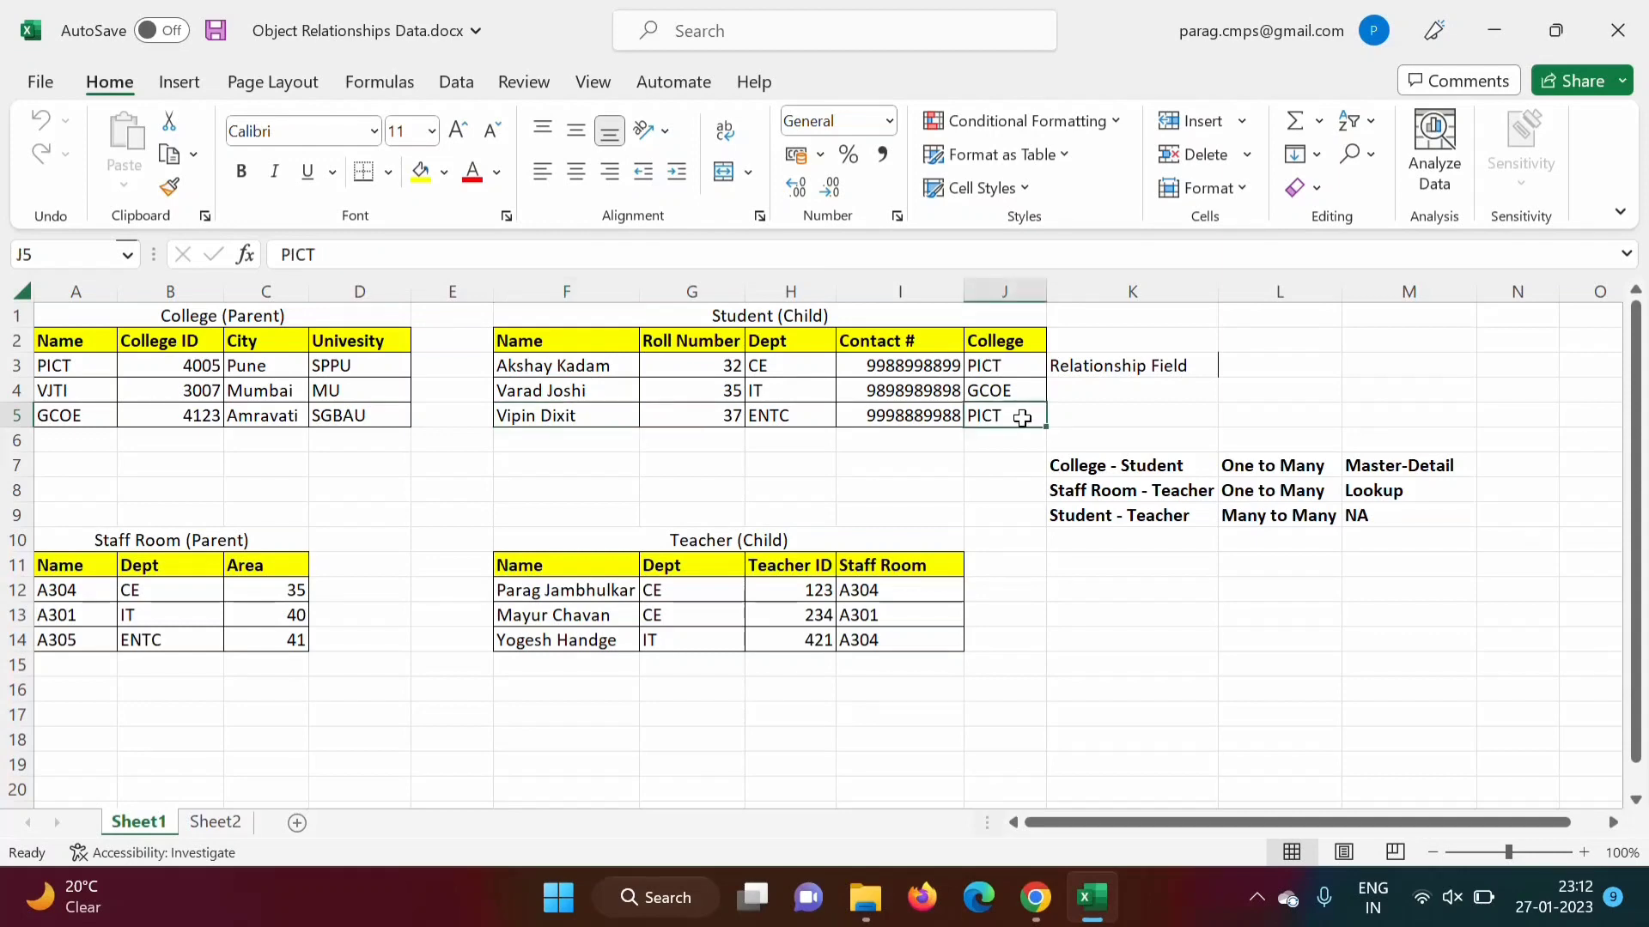
left_click(548, 369)
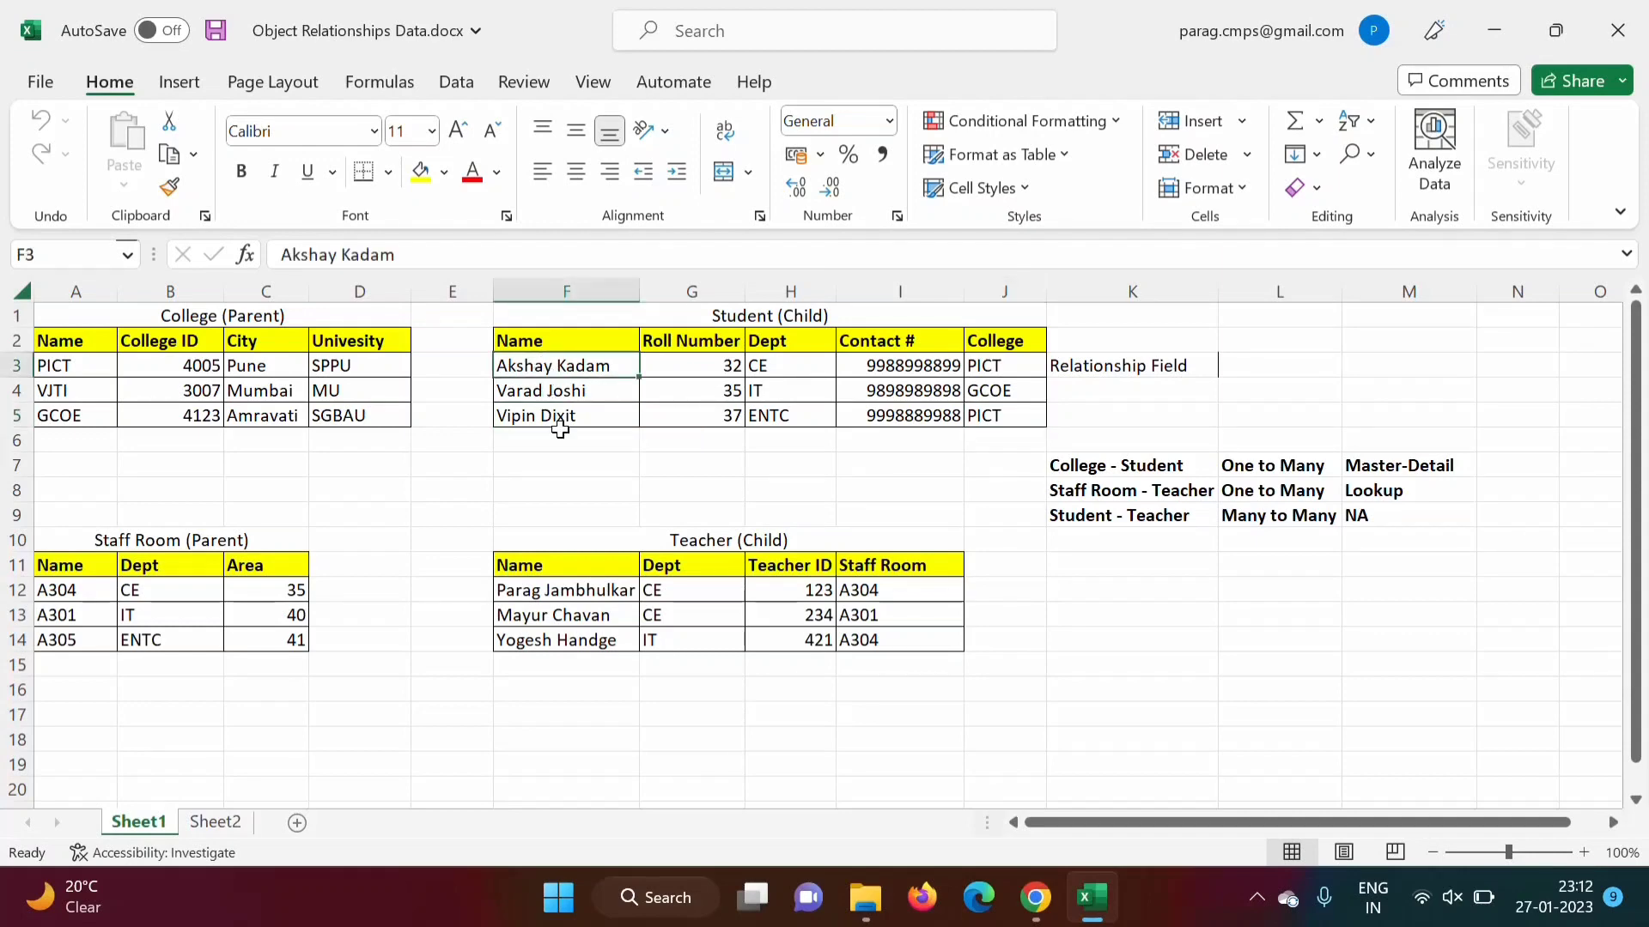
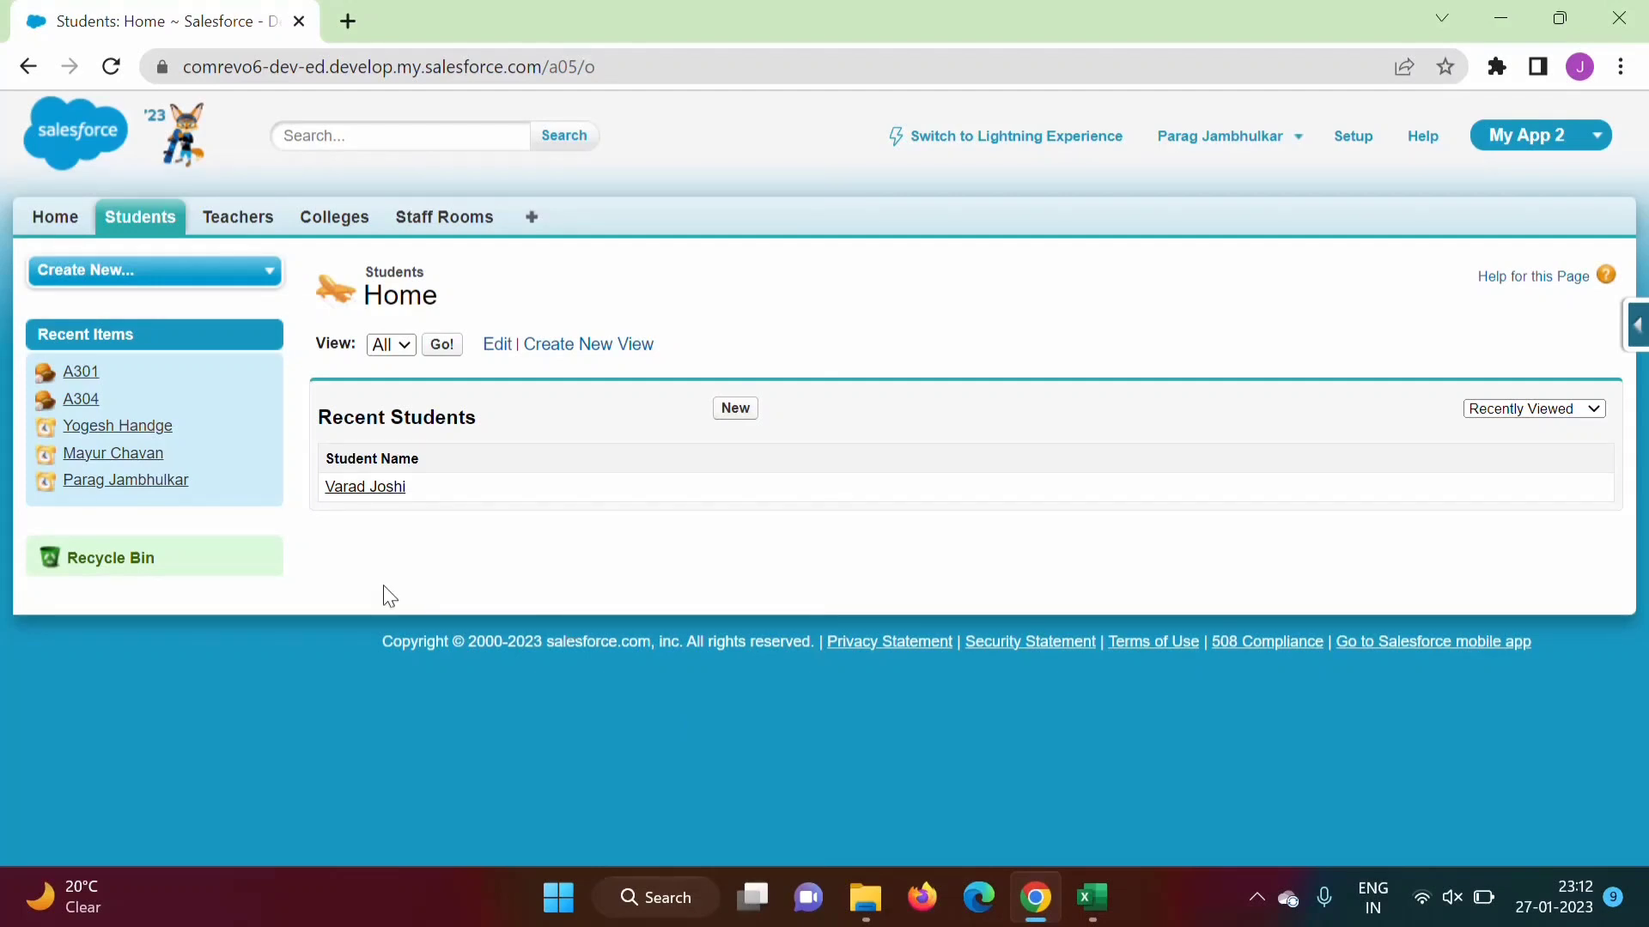
Step: Bring the Object Relationships Data workbook to the front in Excel
left_click(1091, 898)
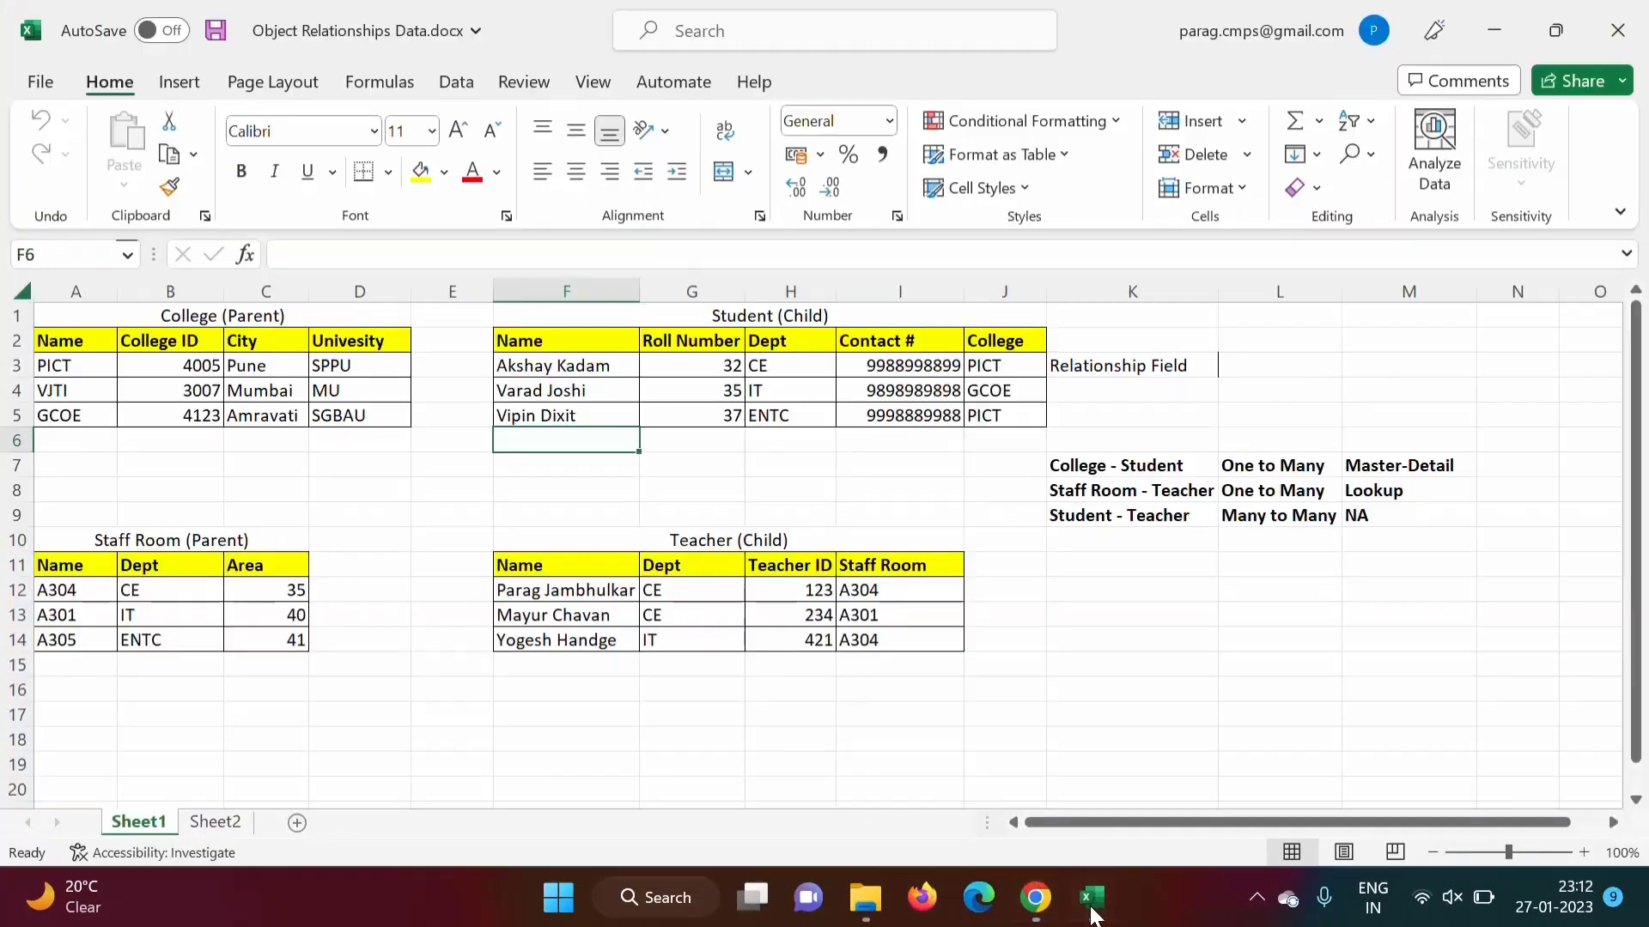
Step: Compare staff room A304 with the first and third teachers linked to it, then return to Salesforce
left_click(221, 571)
left_click(738, 610)
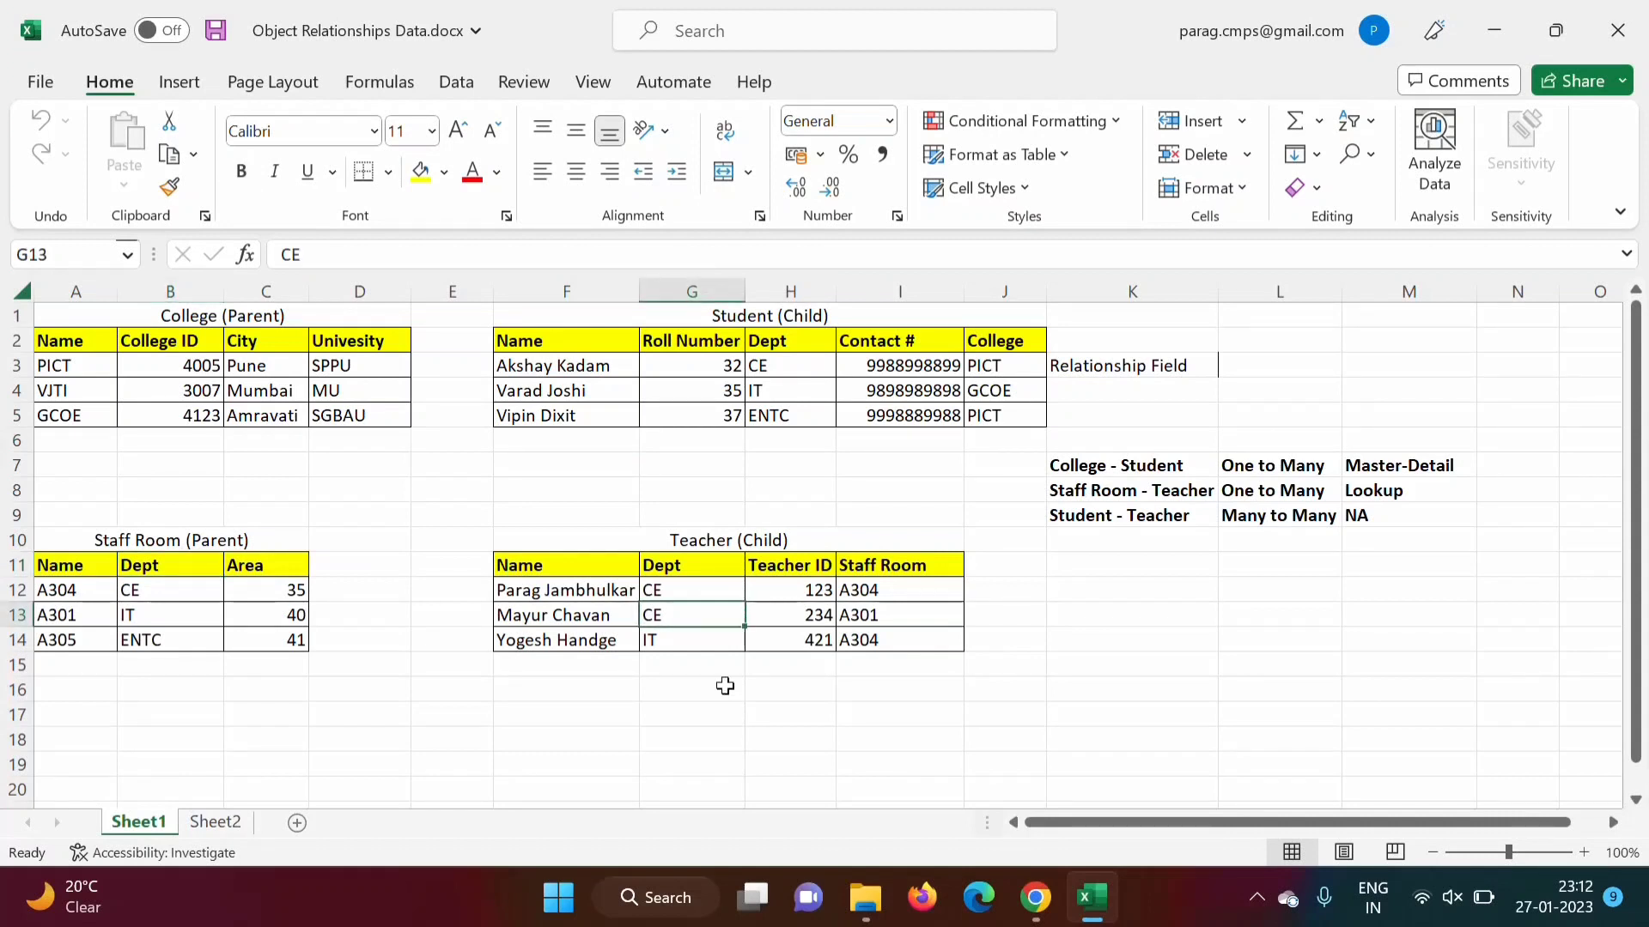
left_click(87, 592)
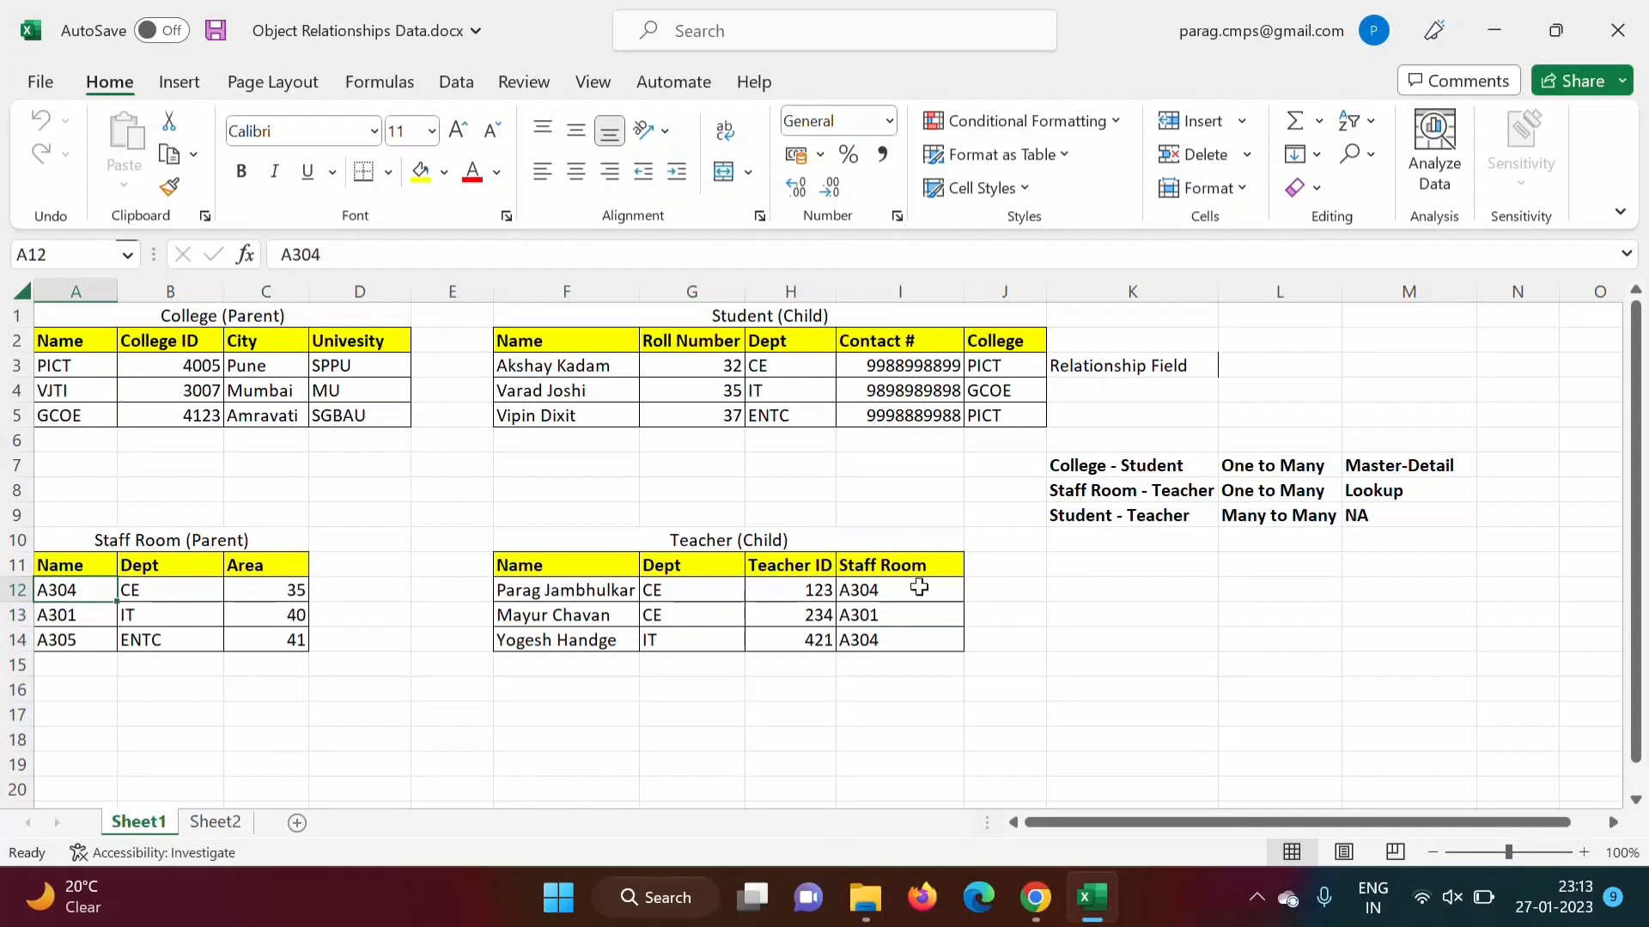
left_click(604, 587)
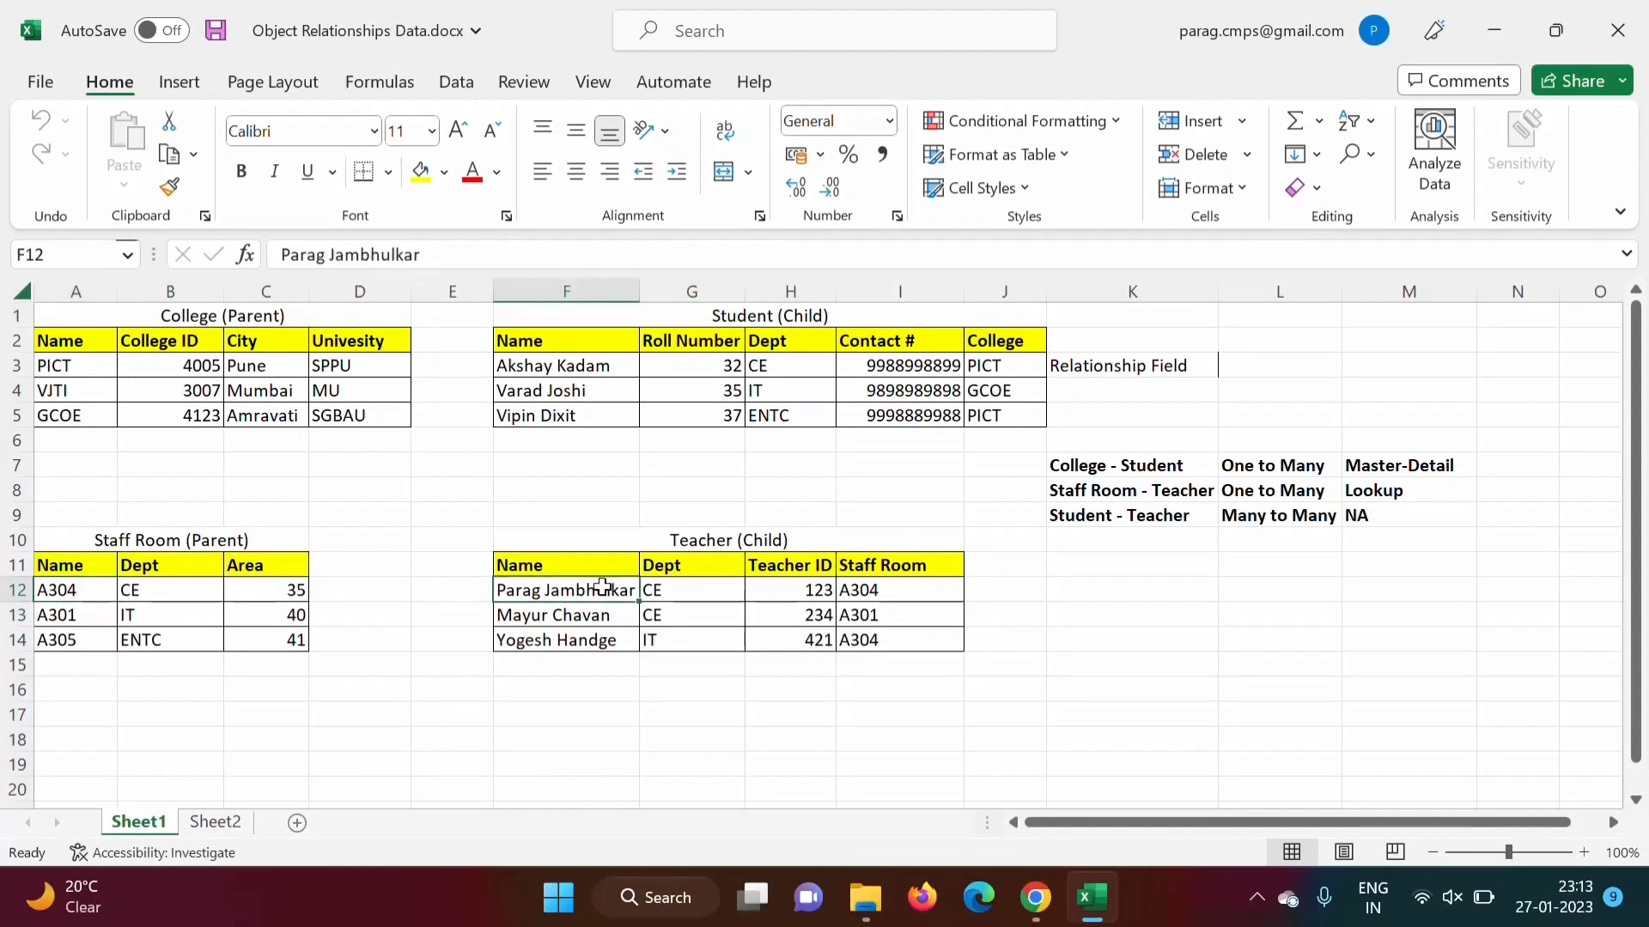
left_click(625, 642)
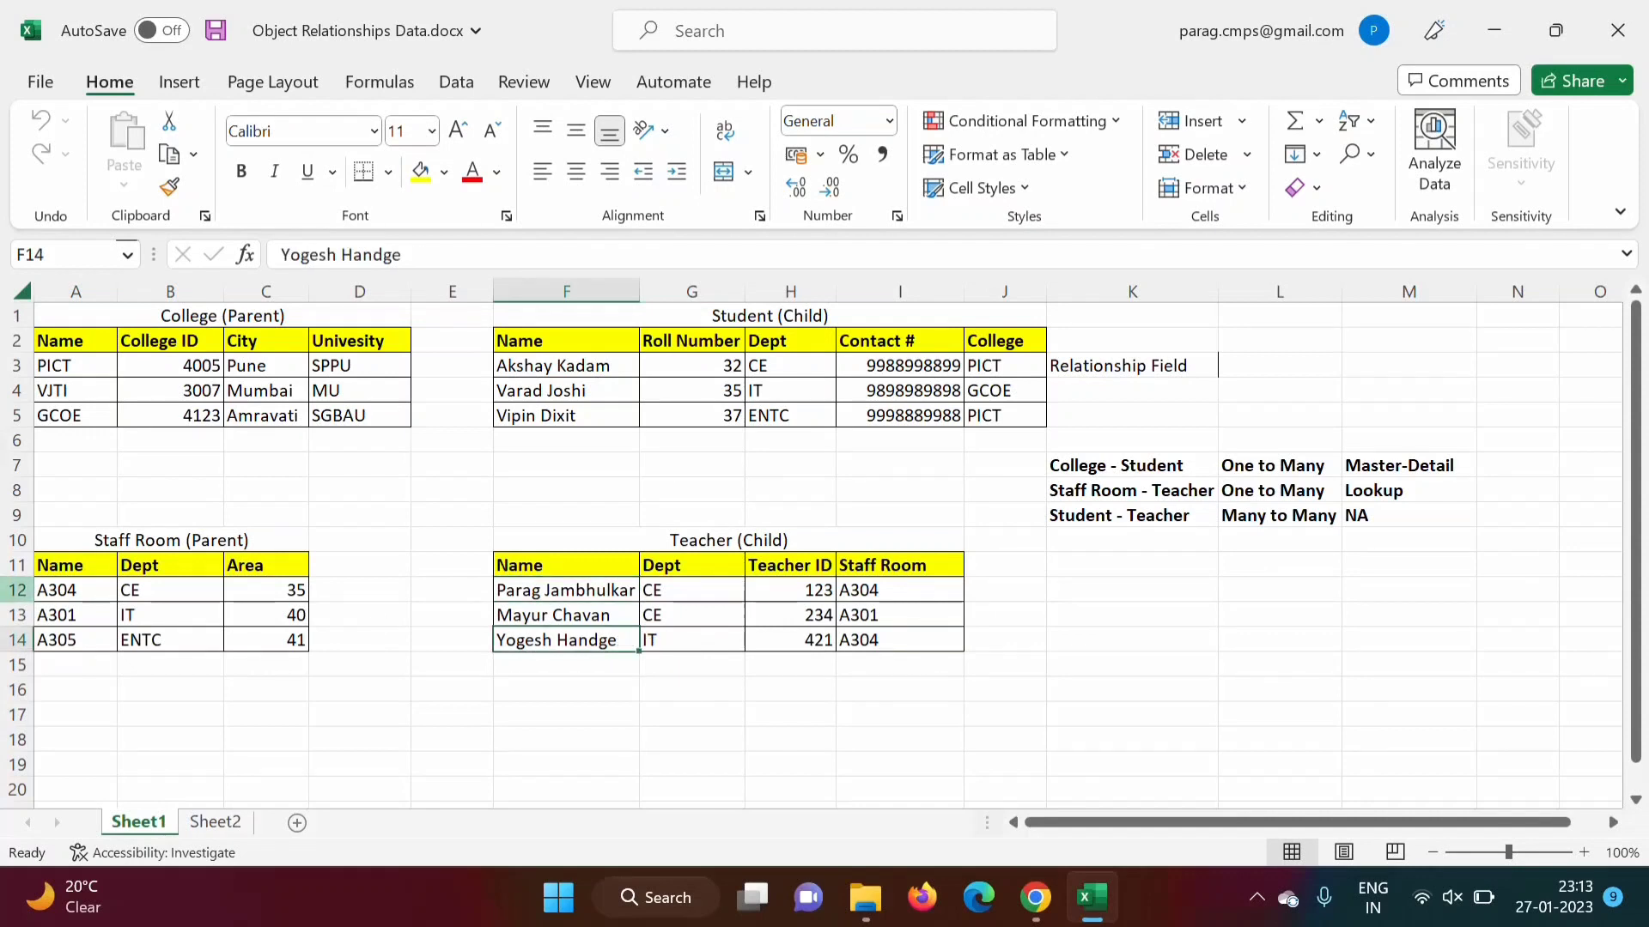
left_click(79, 593)
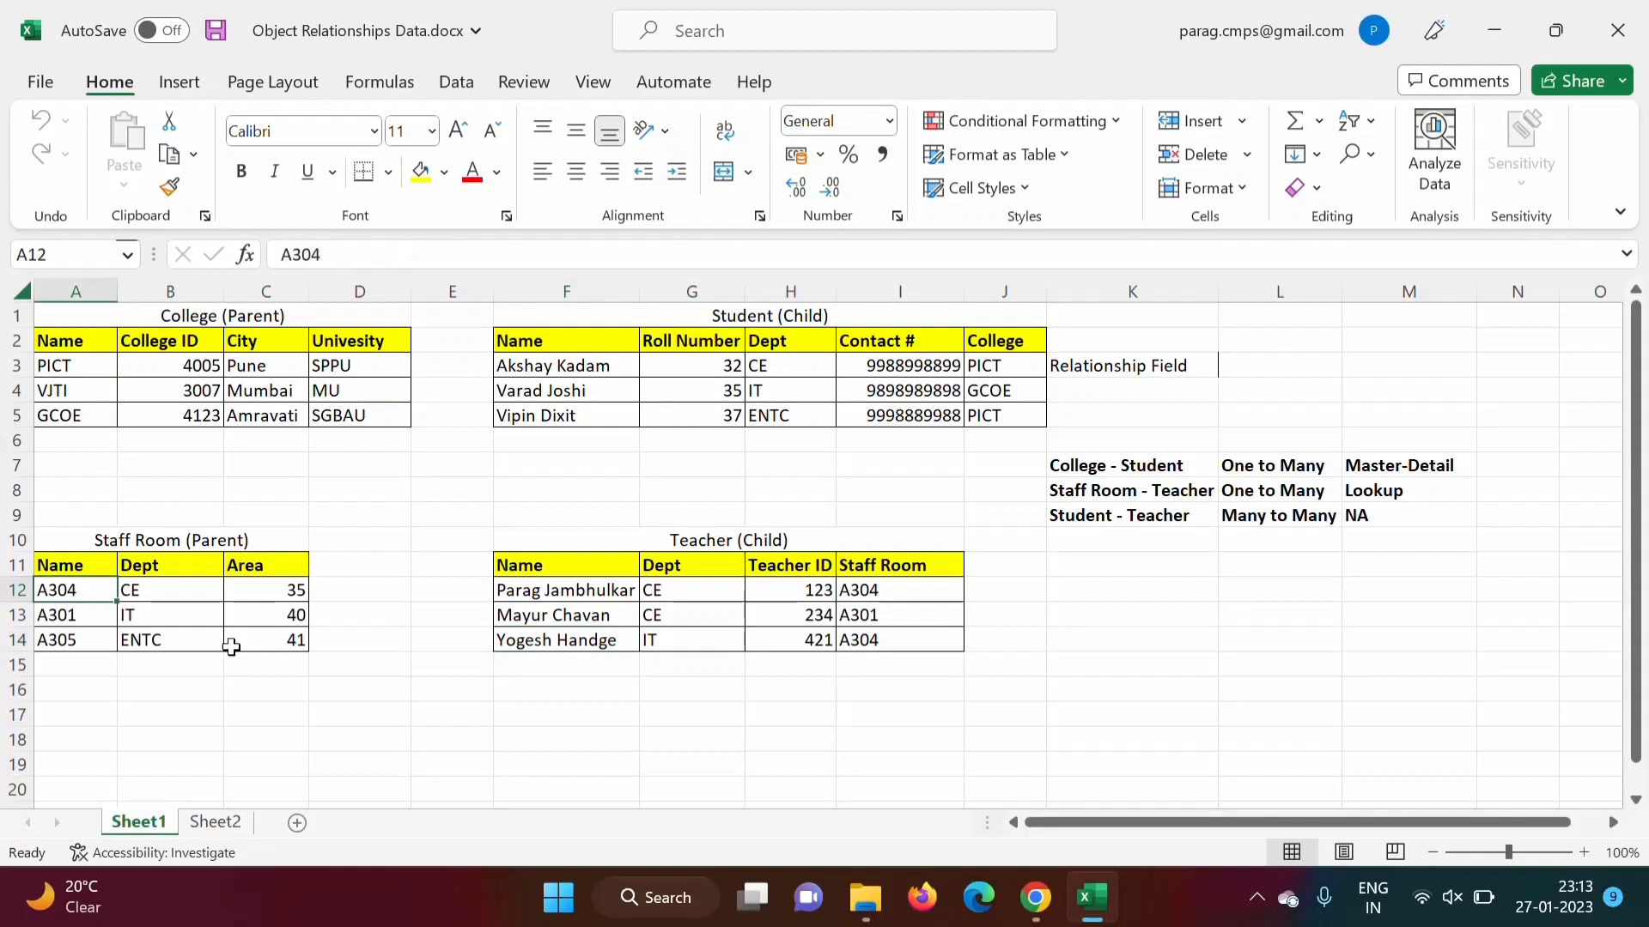
left_click(1039, 898)
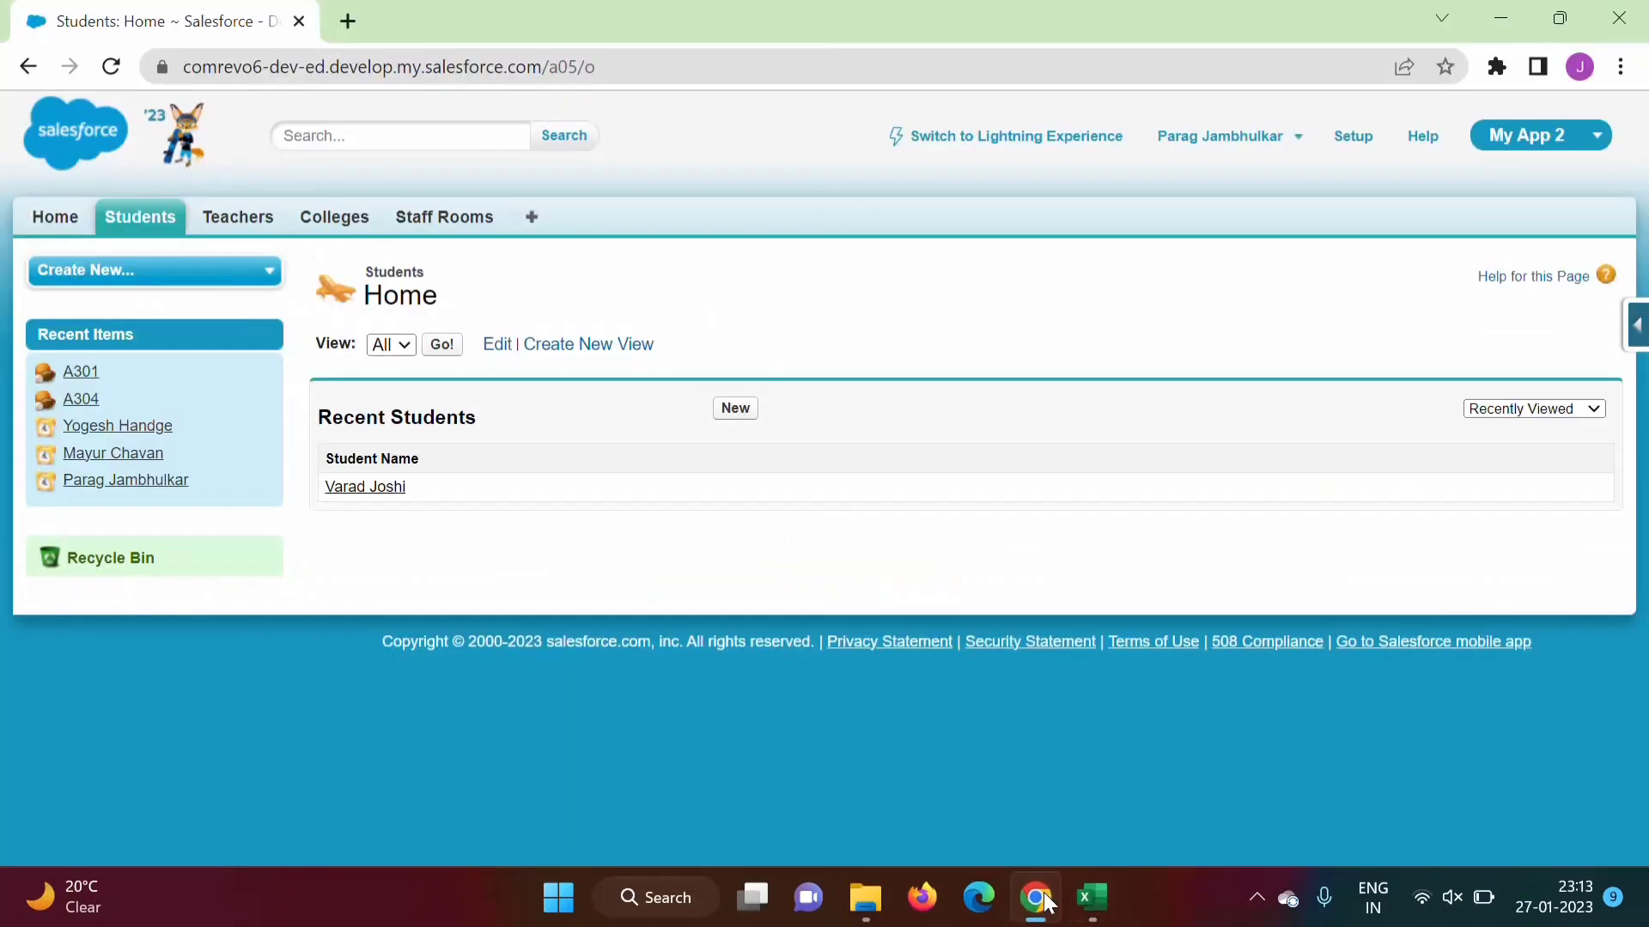
Step: Delete staff room A304, then view the Teachers list before returning to the workbook
left_click(427, 222)
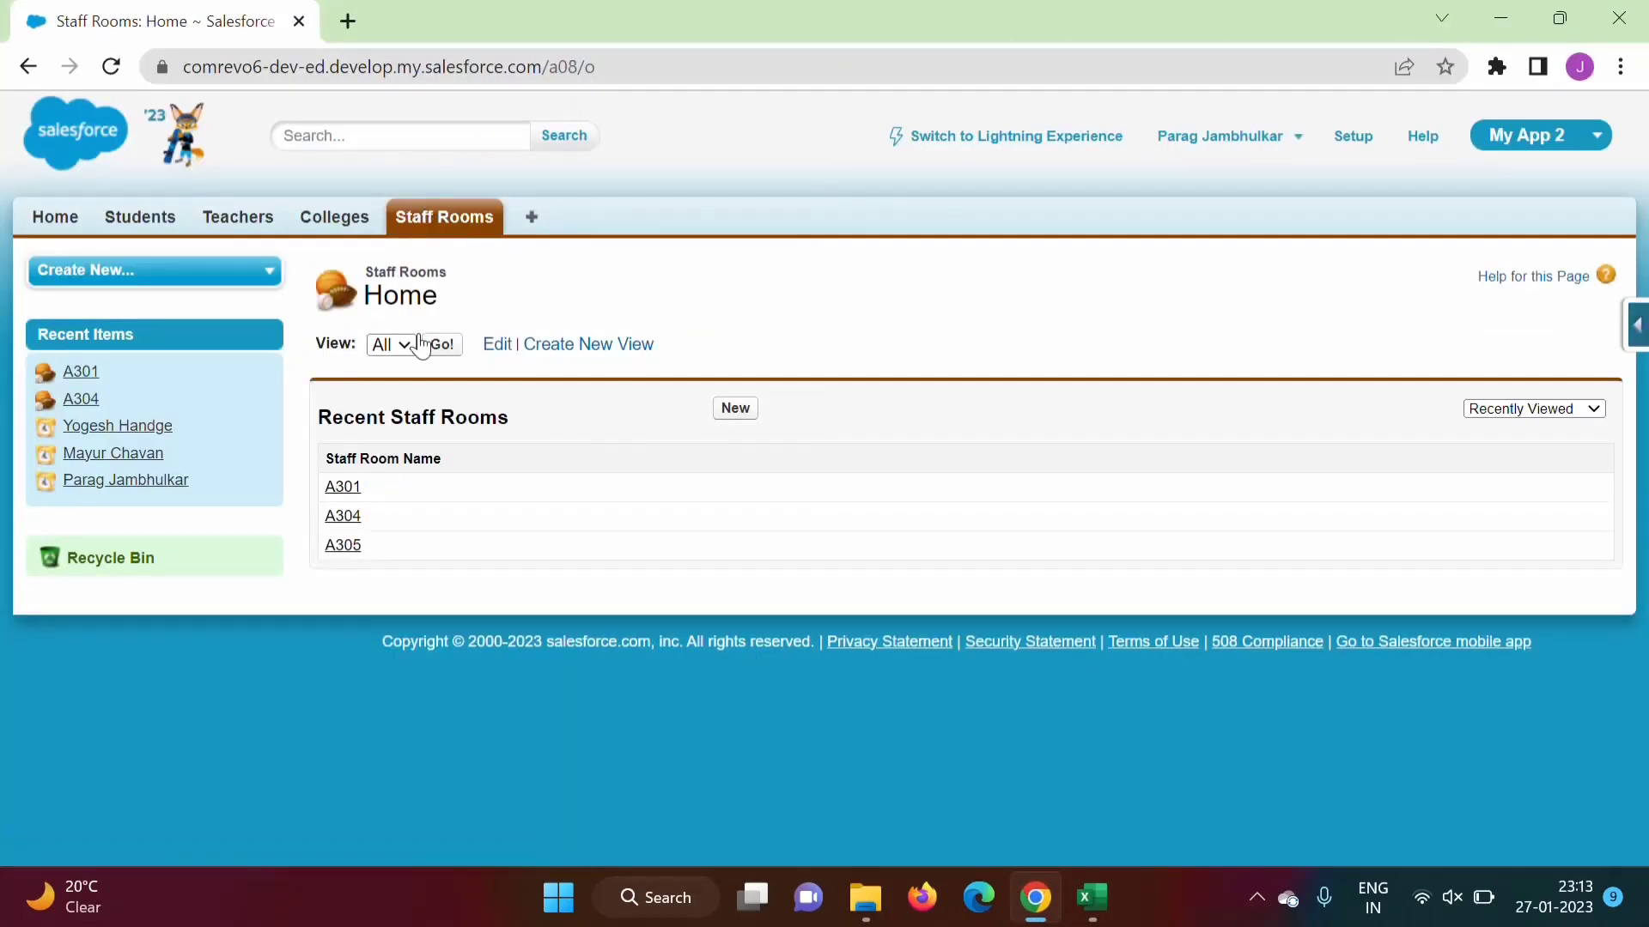
left_click(352, 526)
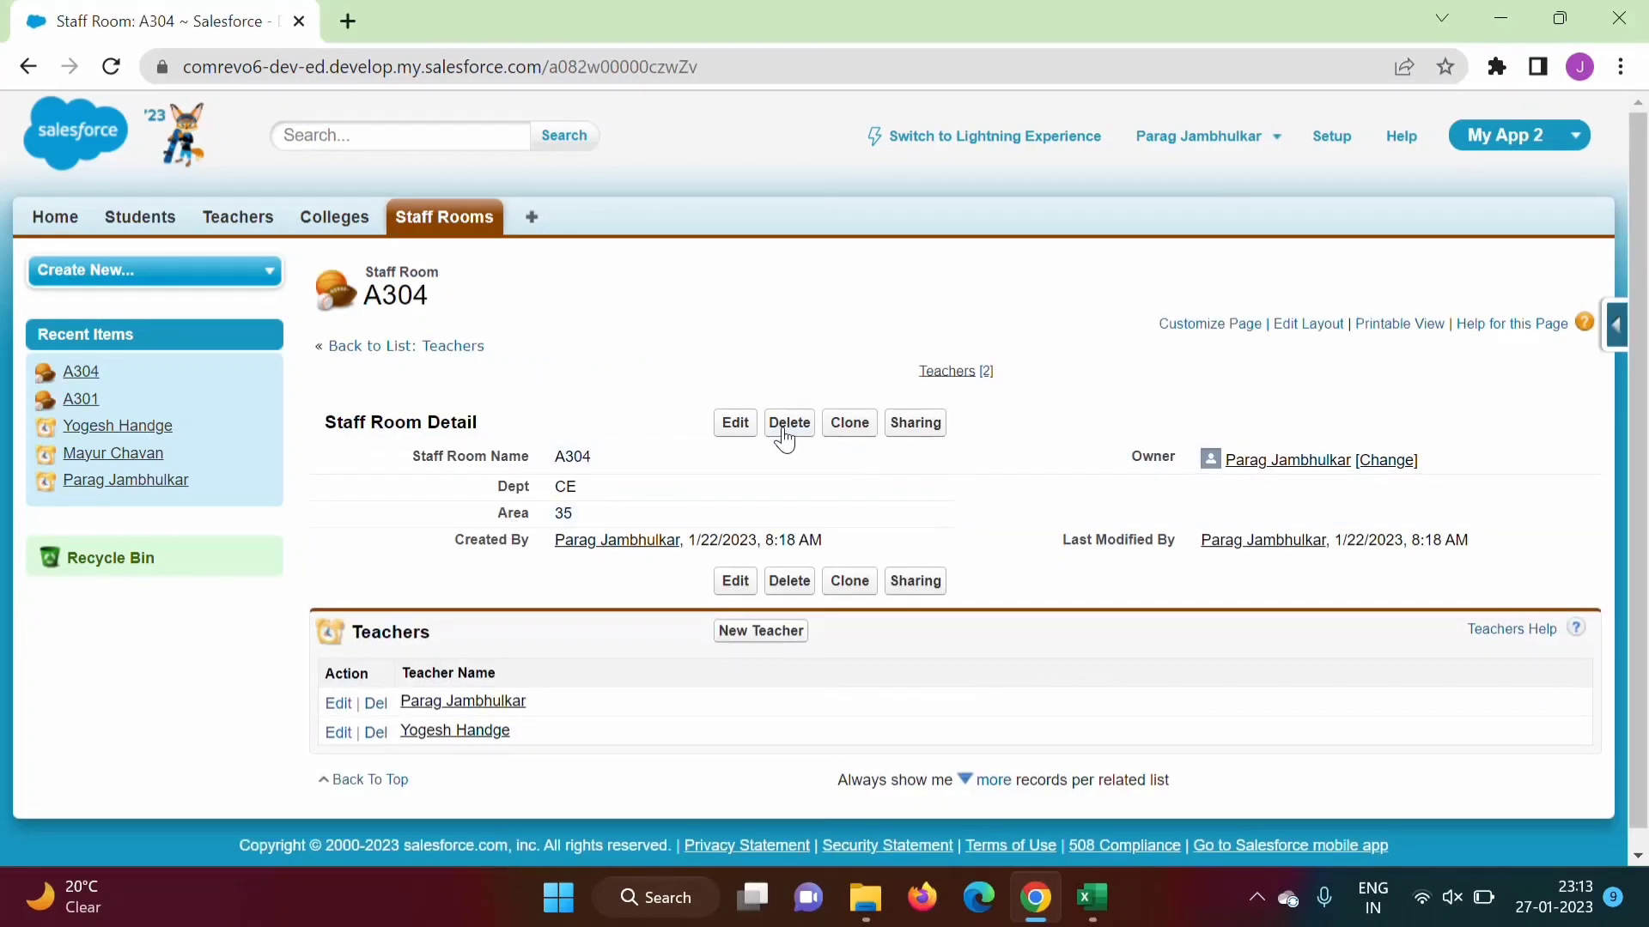
left_click(784, 429)
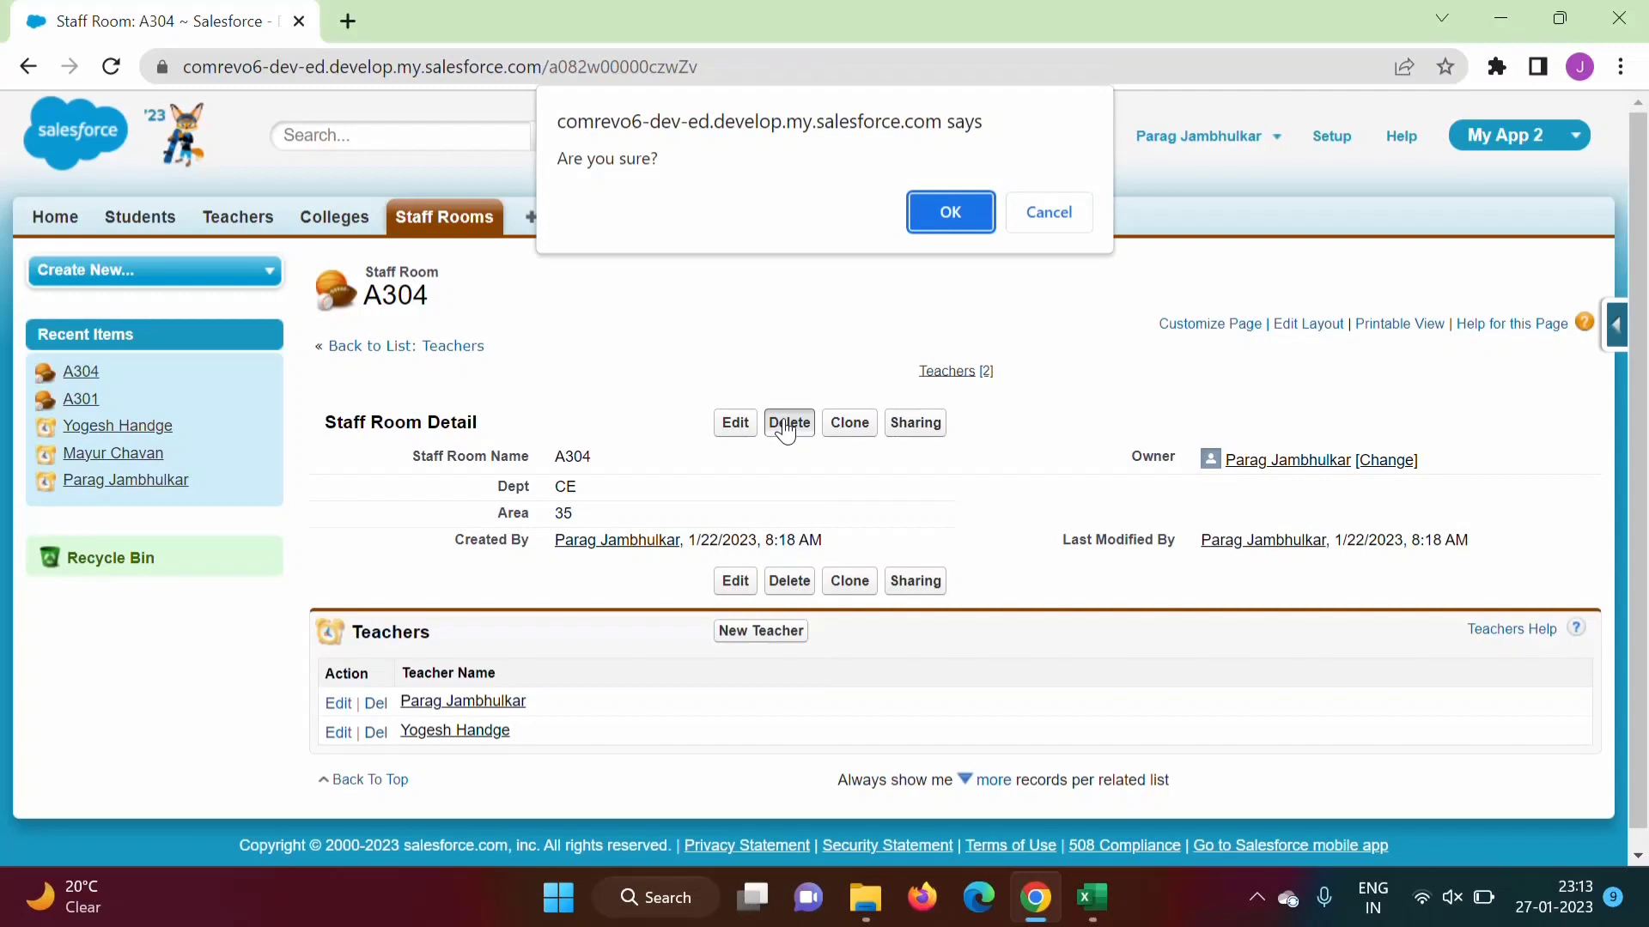
left_click(944, 215)
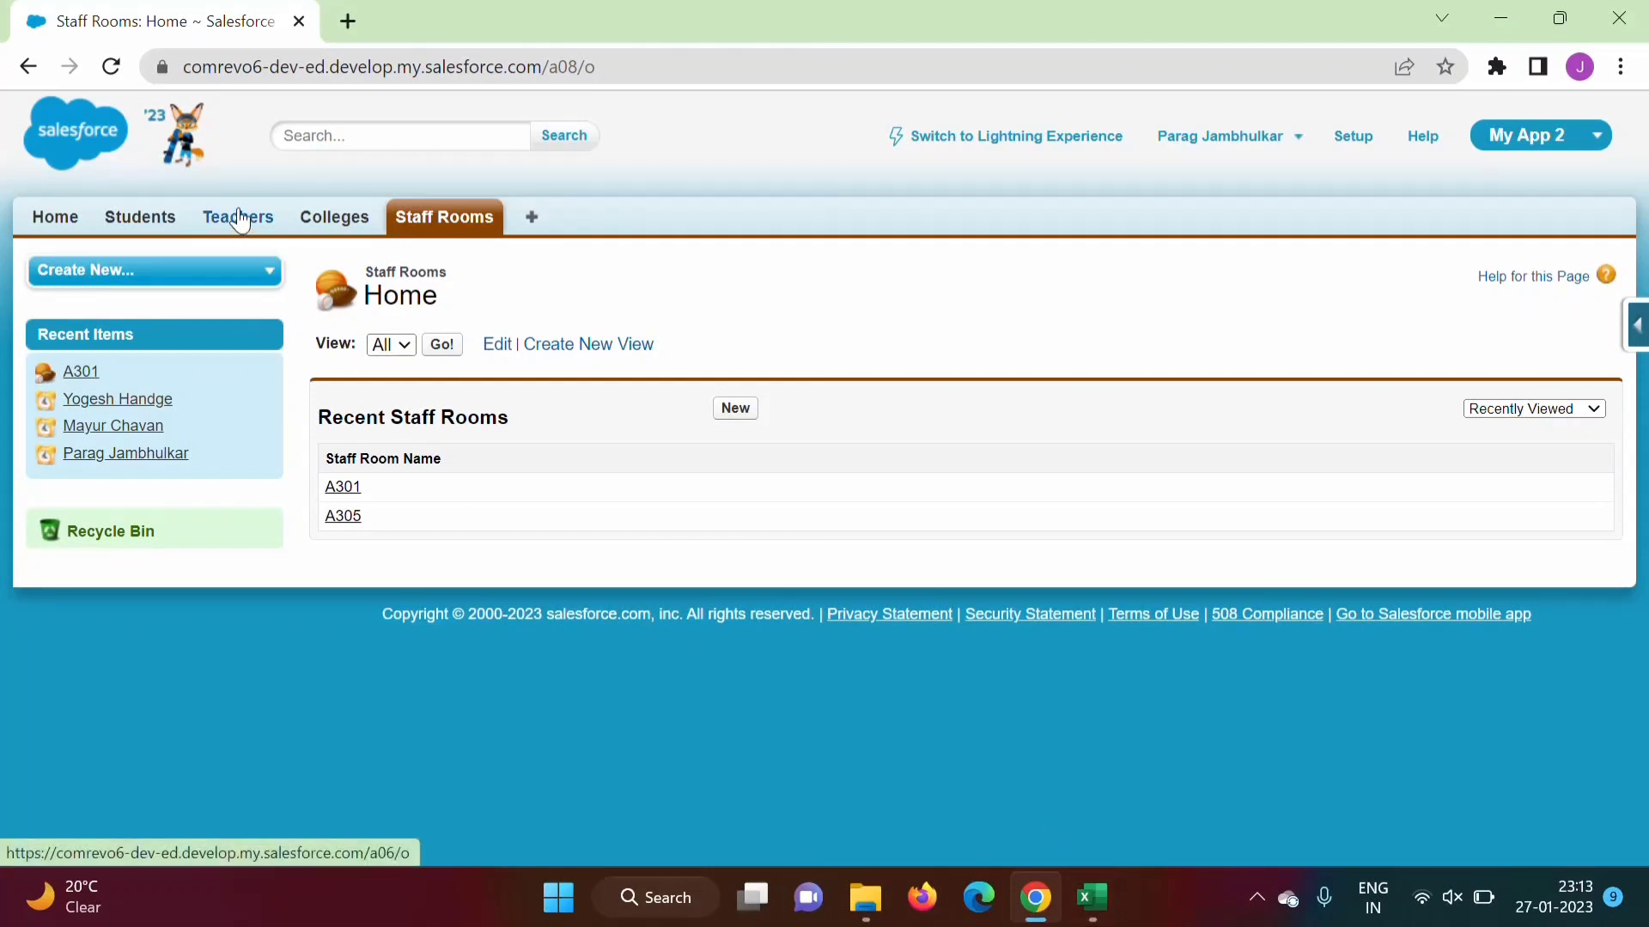
left_click(239, 219)
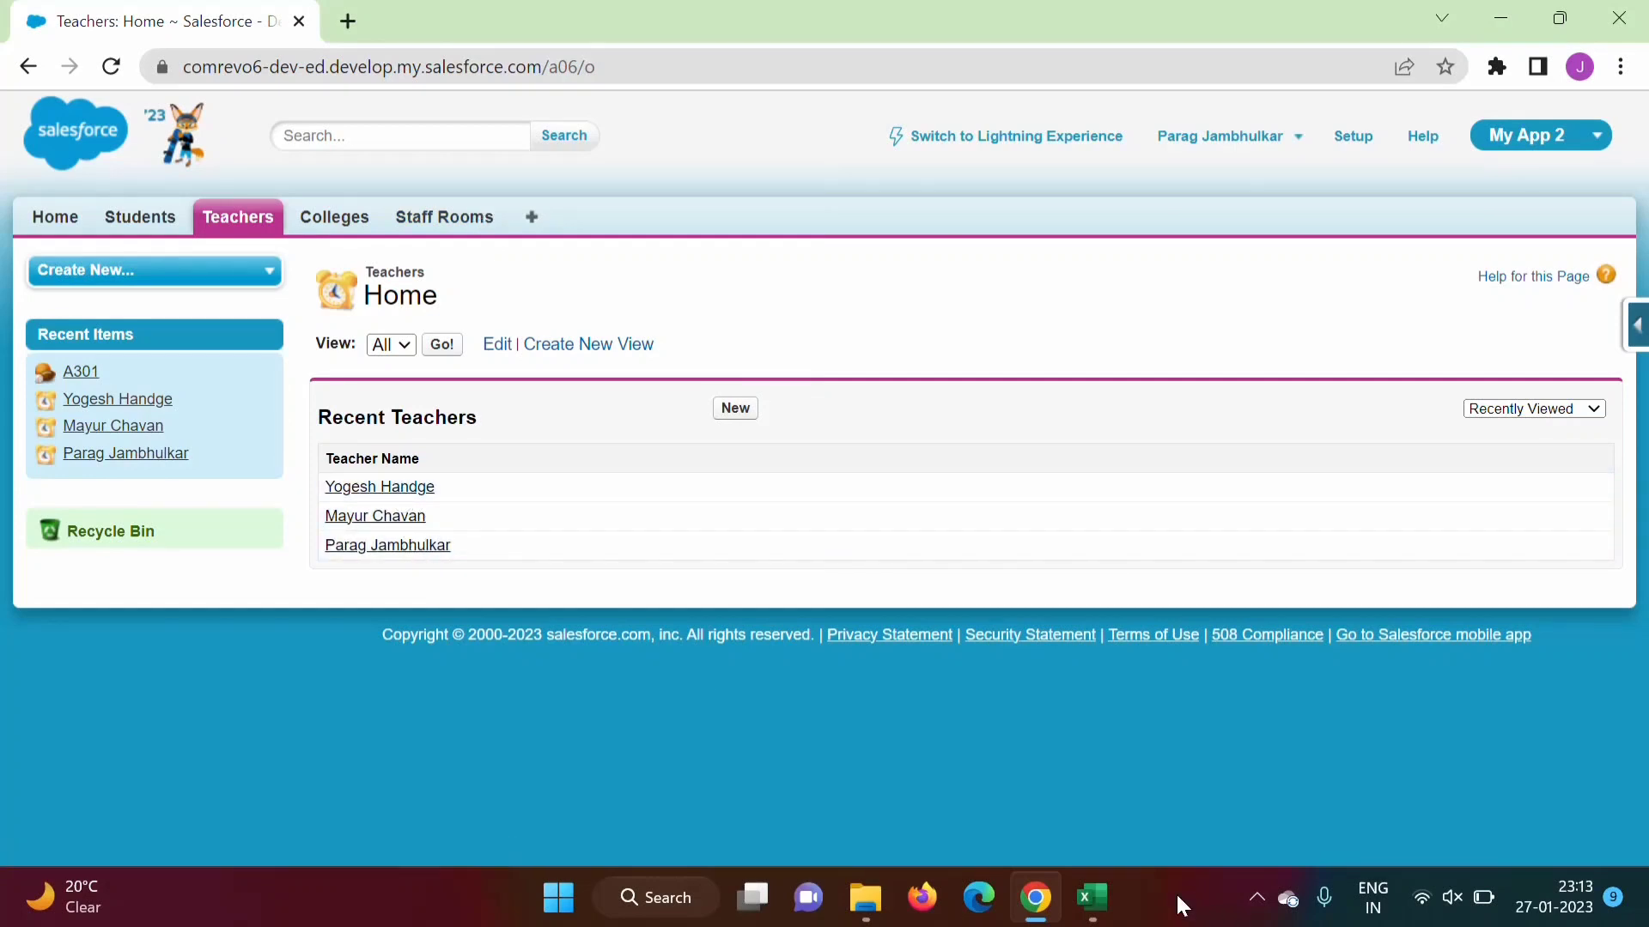
left_click(1092, 897)
Step: Check the first teacher's row in the workbook, then return to the Salesforce Teachers list
left_click(569, 592)
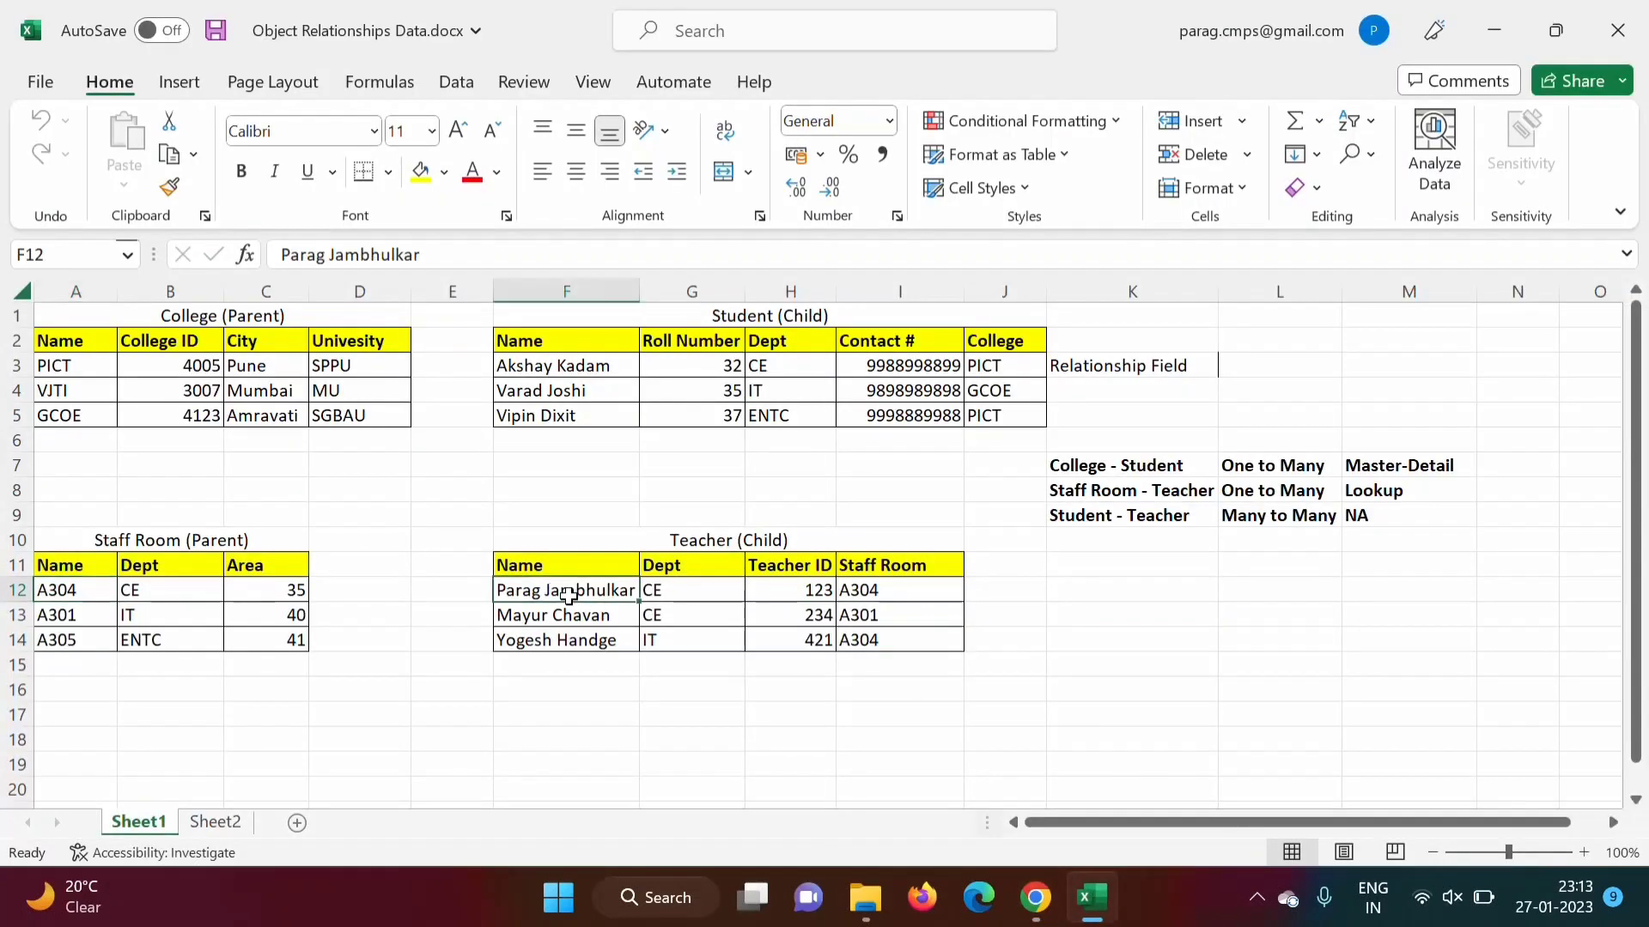
left_click(614, 676)
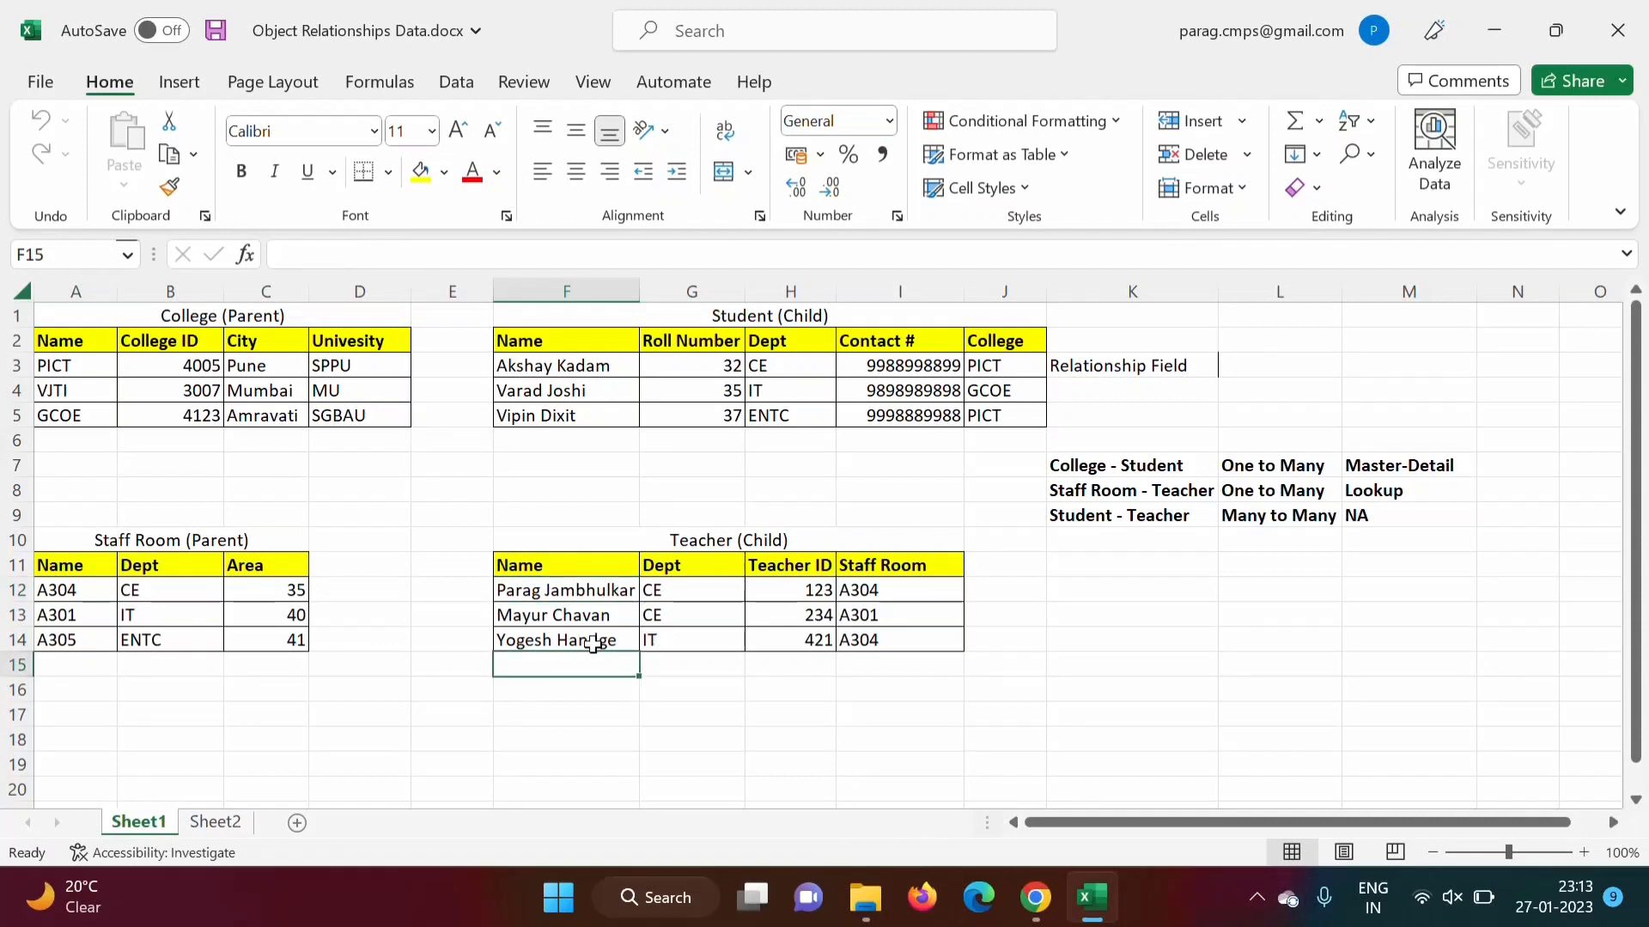
left_click(1037, 898)
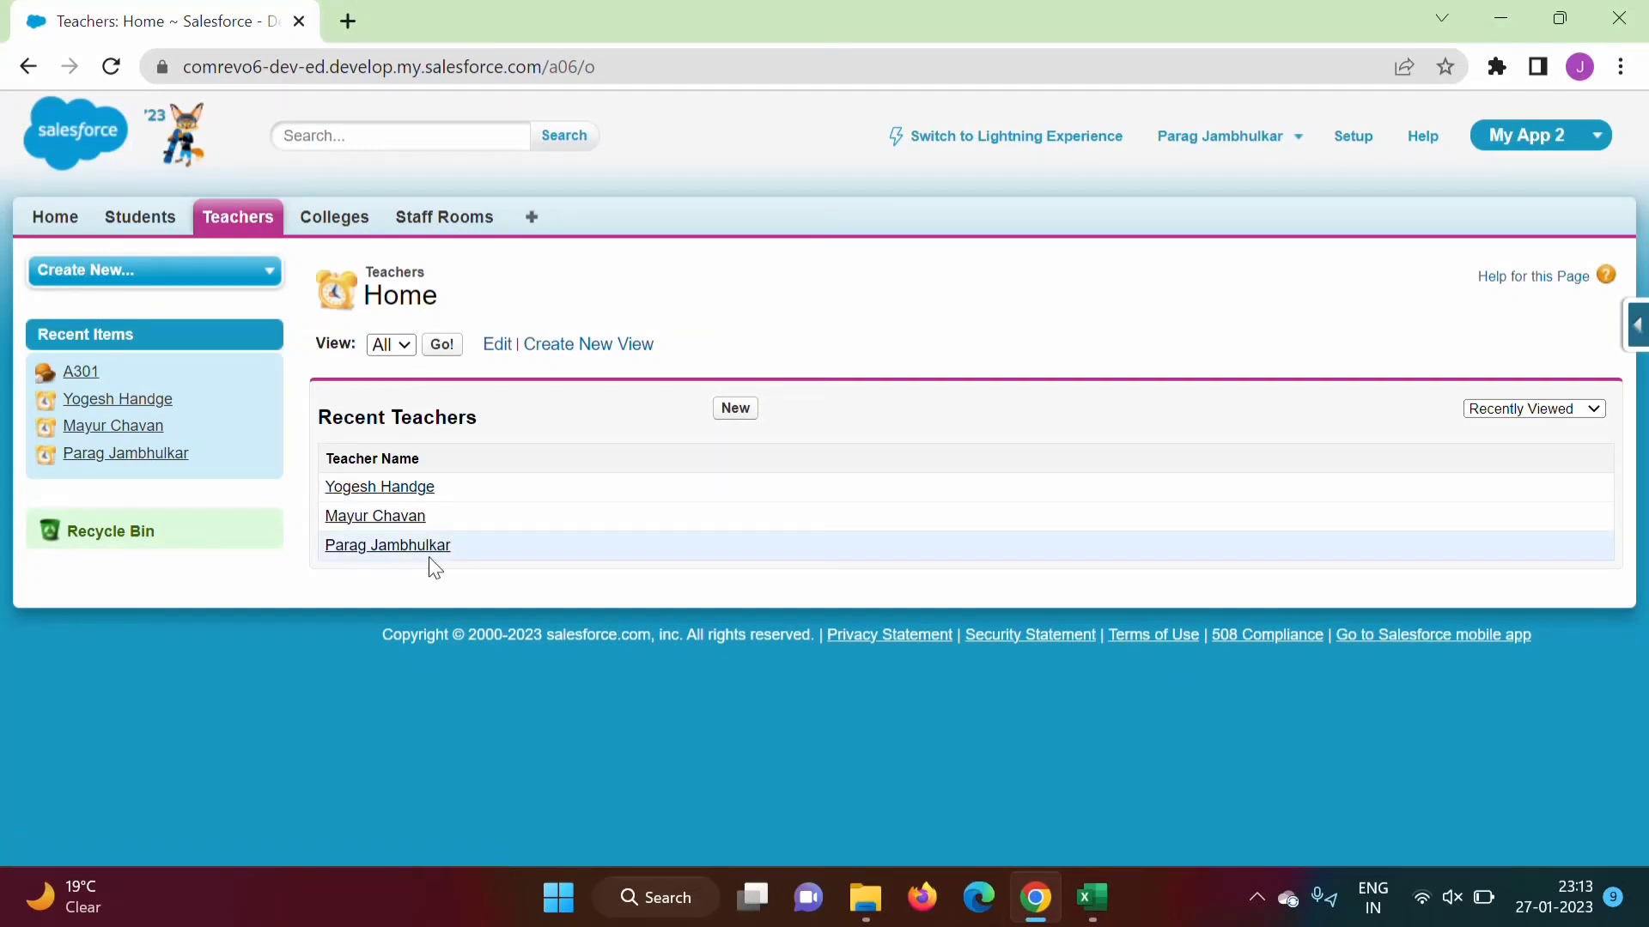
Step: Open CE teacher 123's record, showing a blank Staff Room field, then return to Excel
left_click(404, 545)
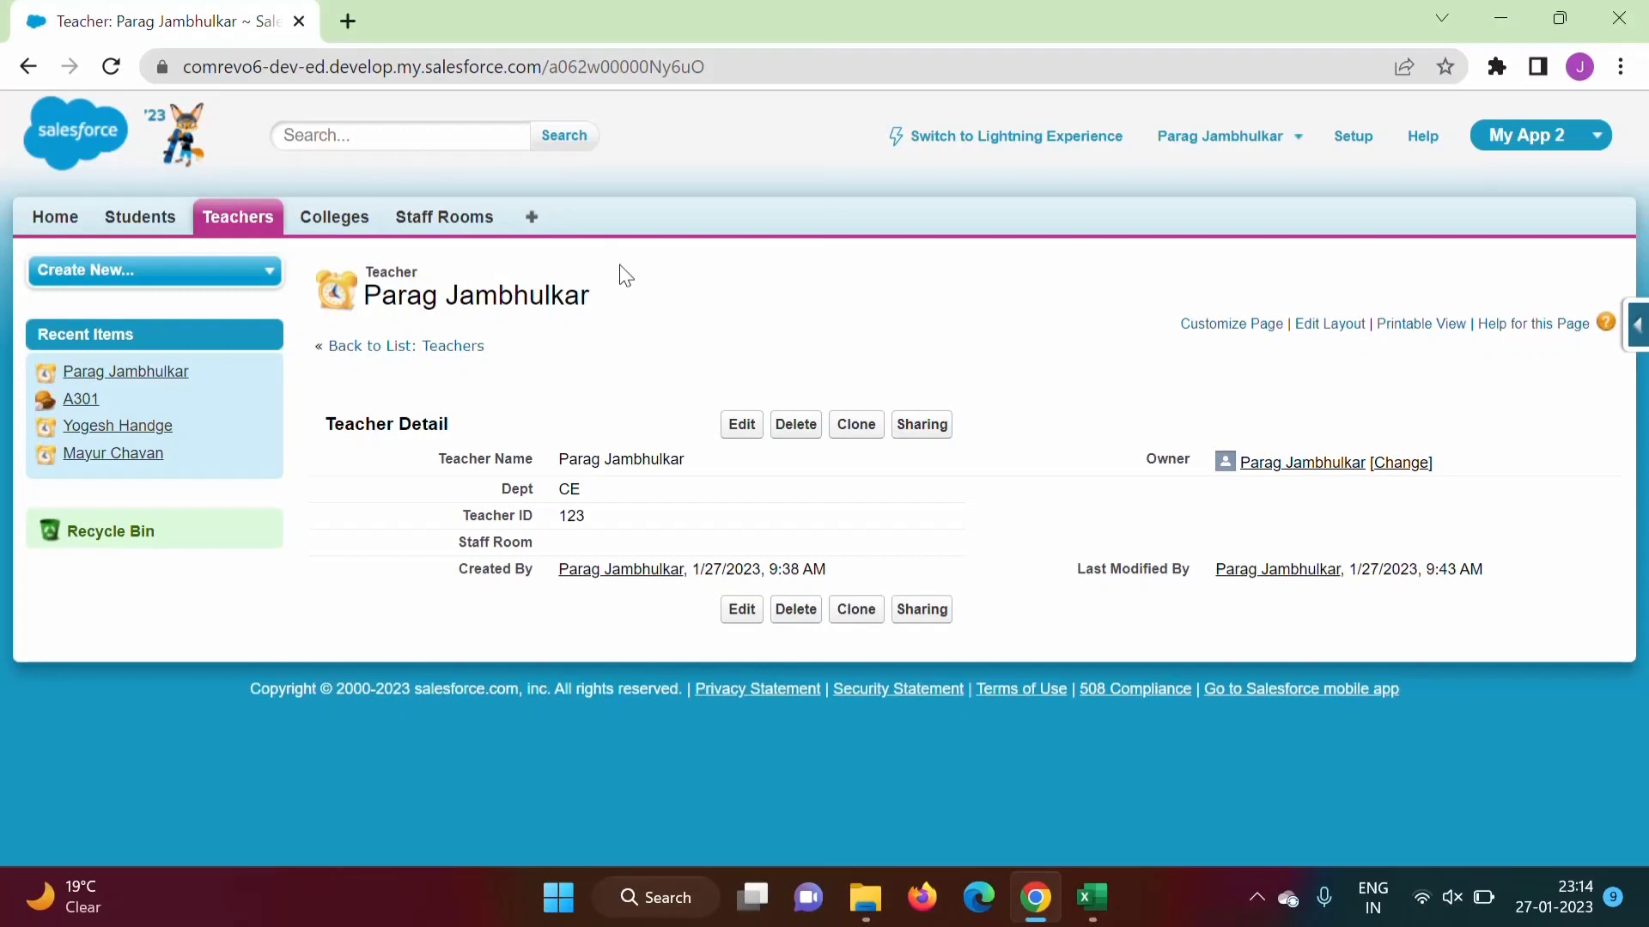
left_click(1092, 897)
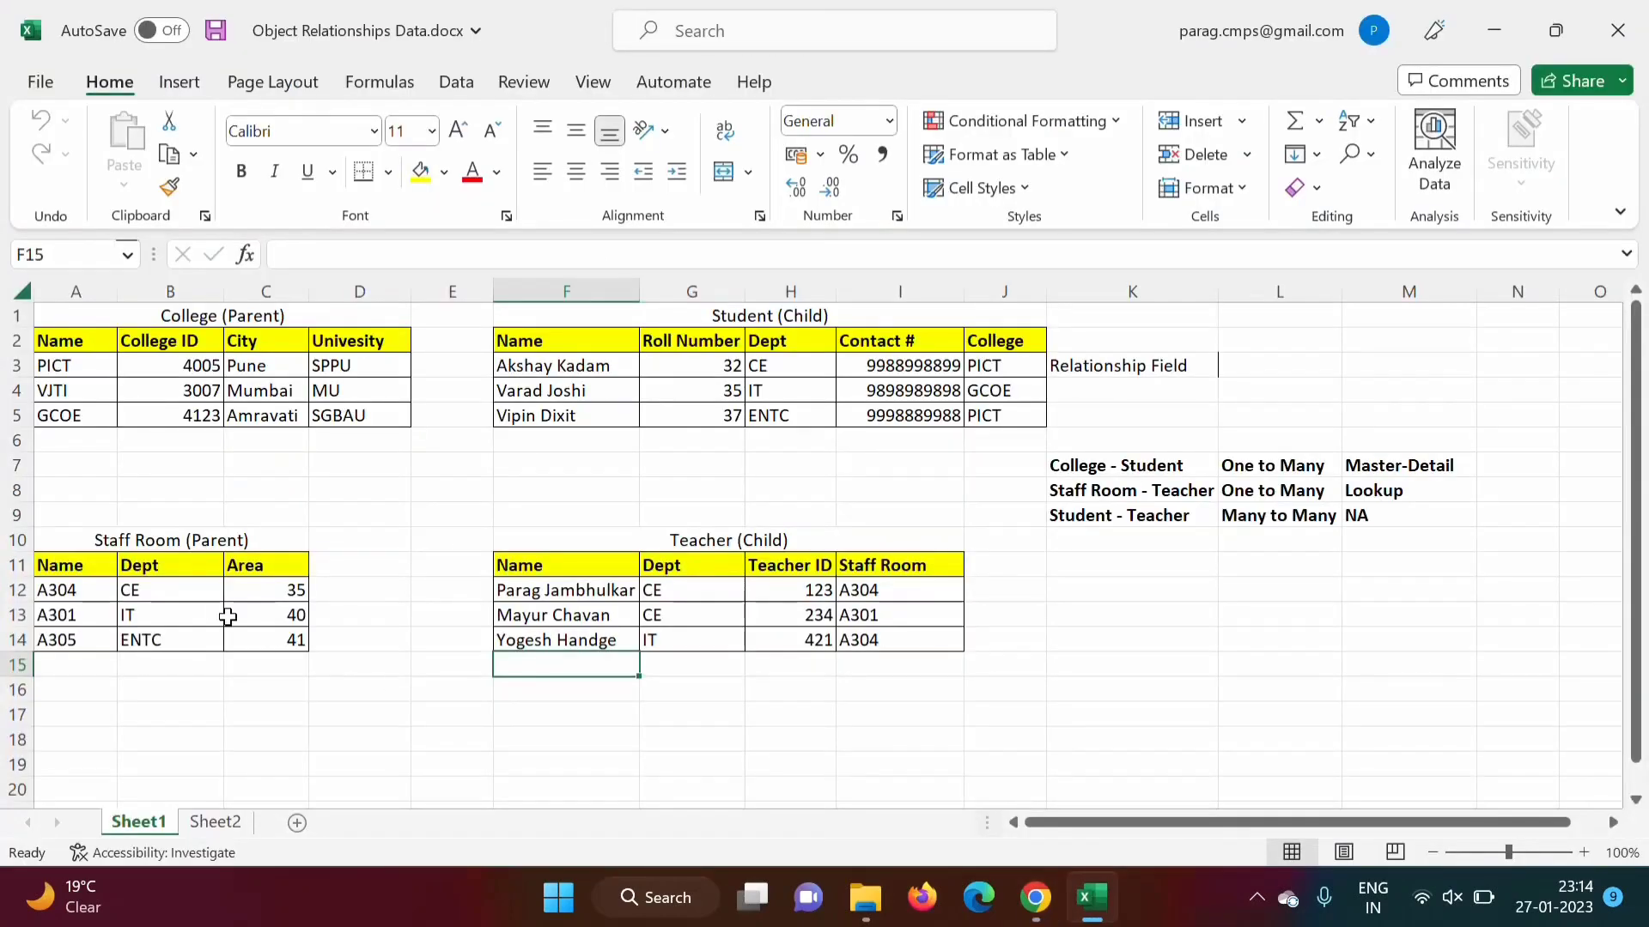
left_click(152, 591)
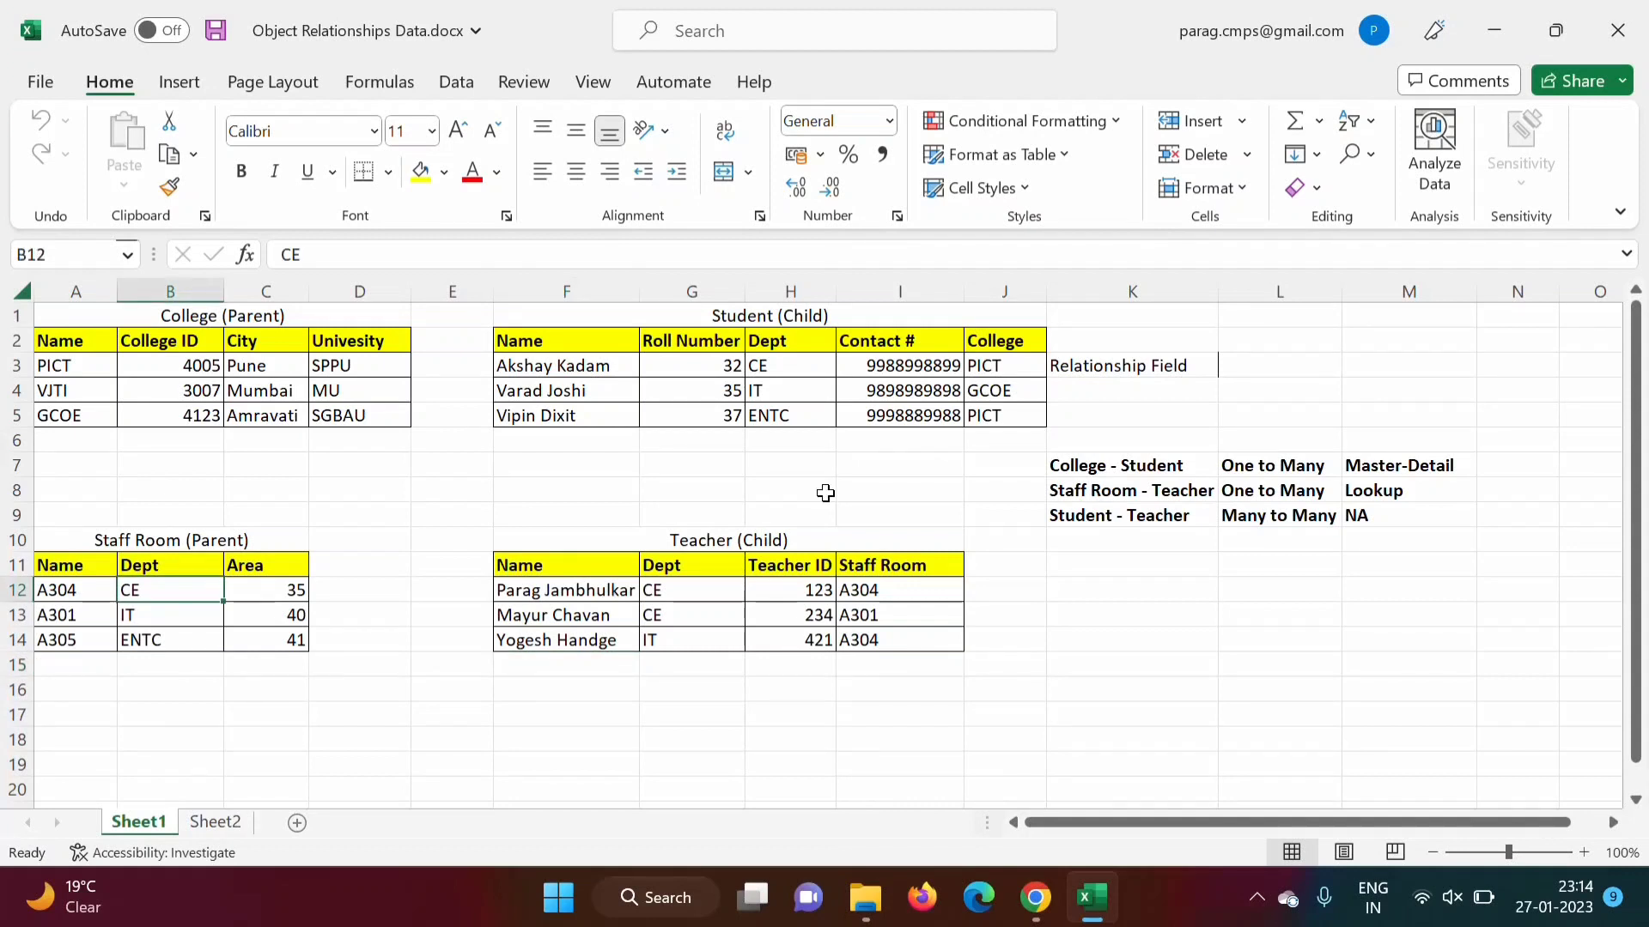
left_click(96, 372)
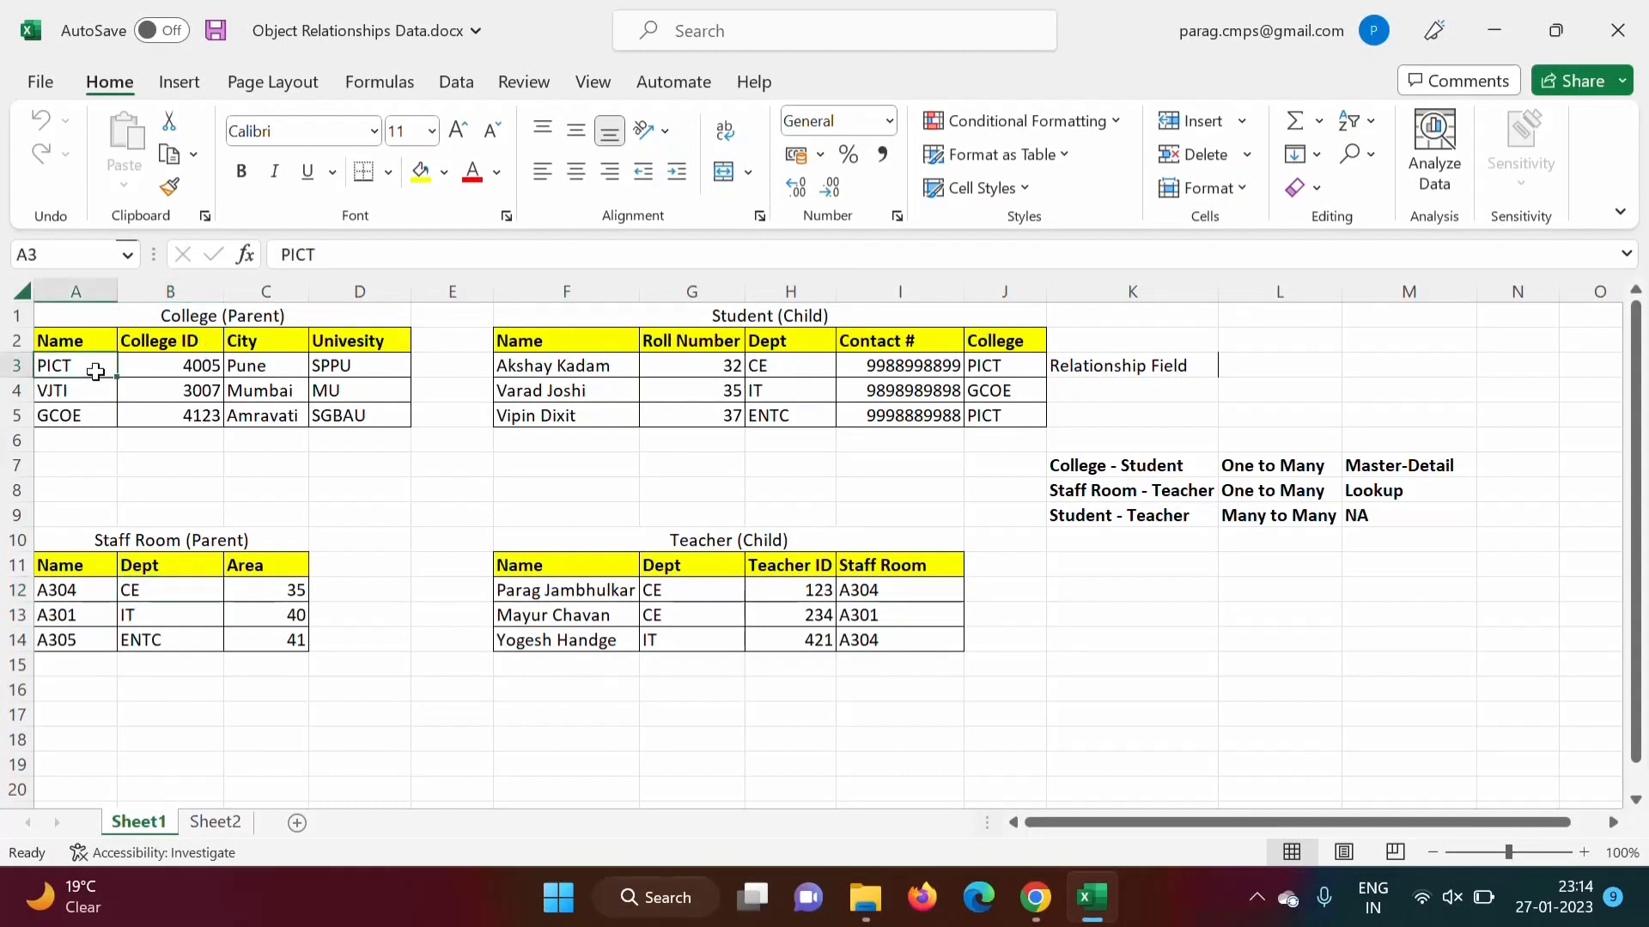
left_click(582, 365)
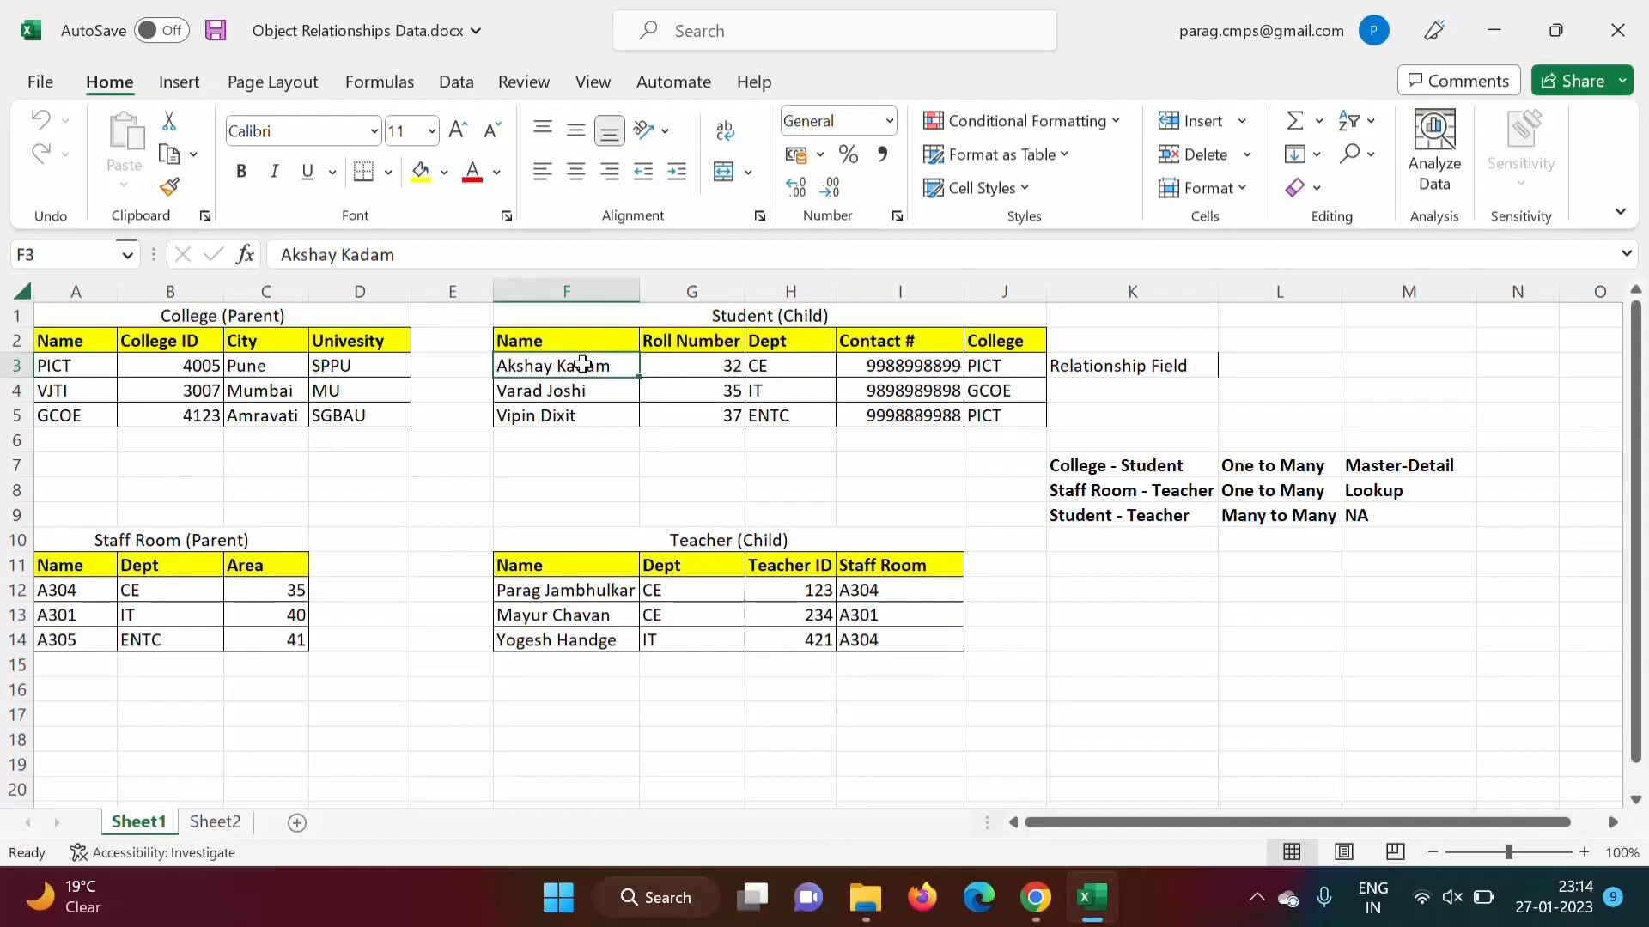
left_click(1435, 468)
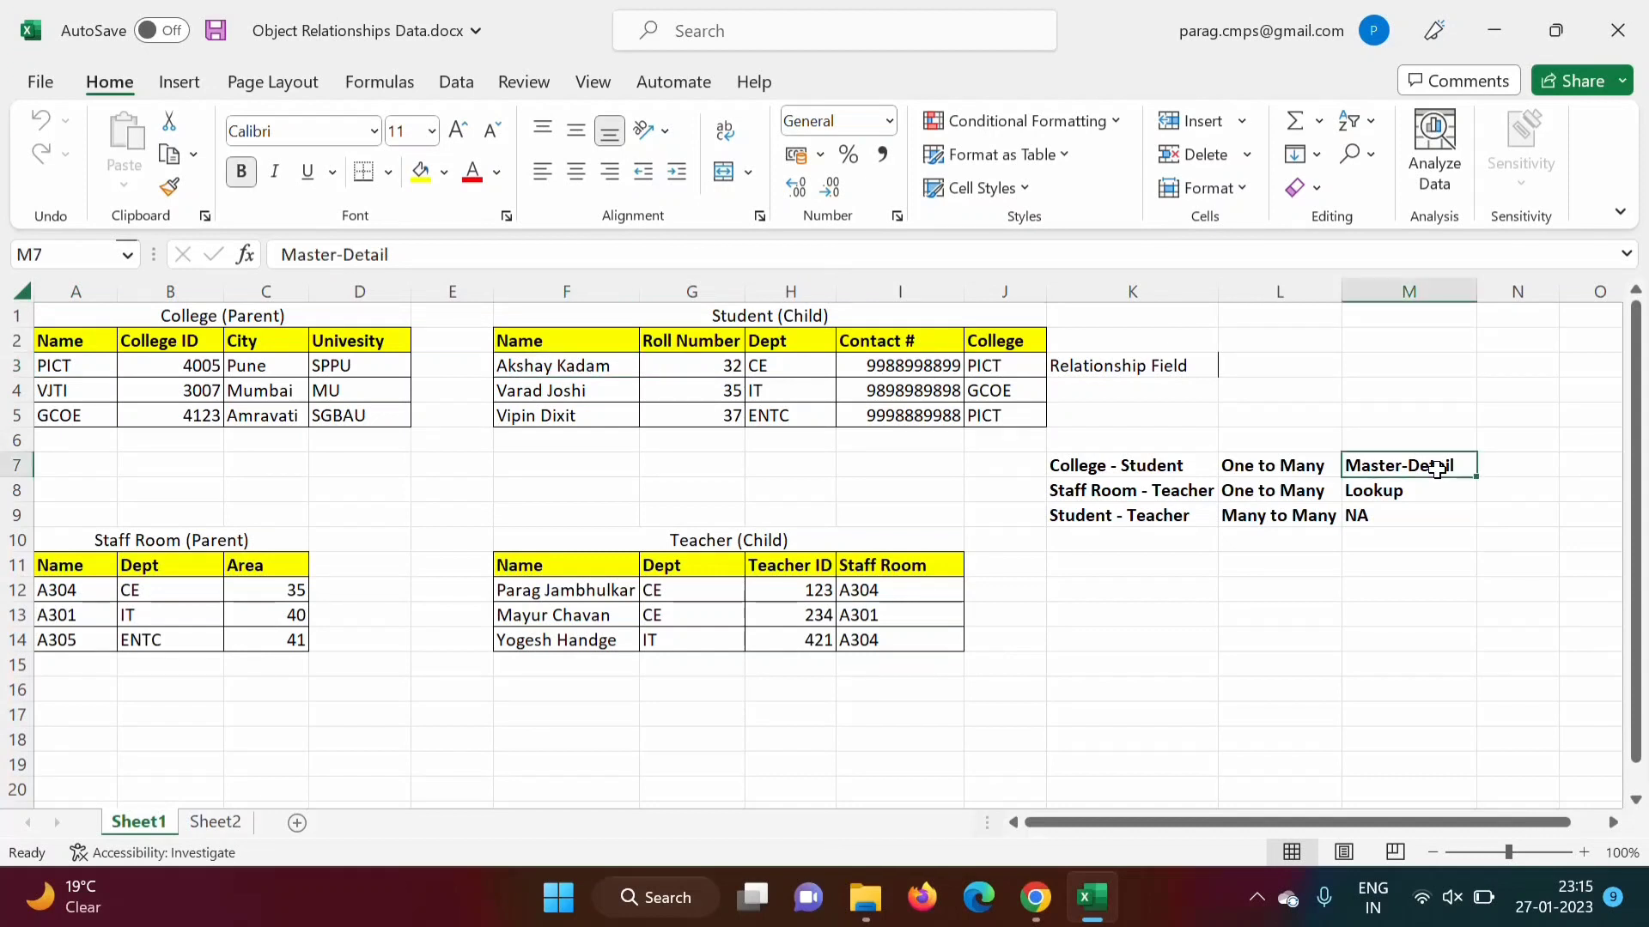
left_click(1425, 493)
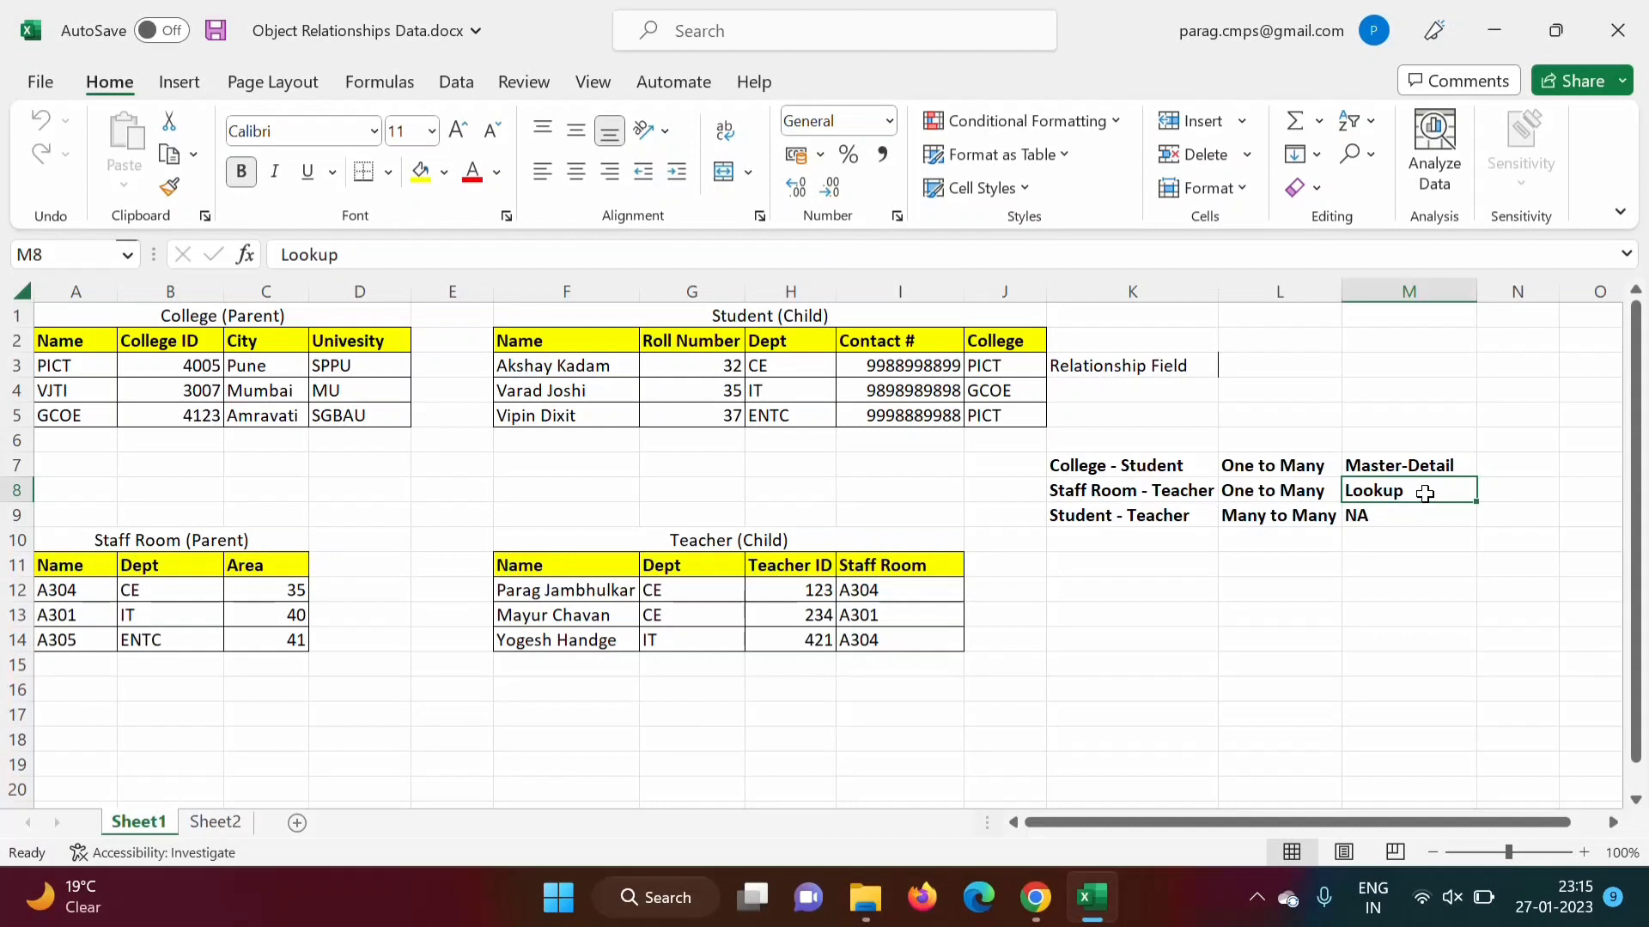
left_click(1400, 468)
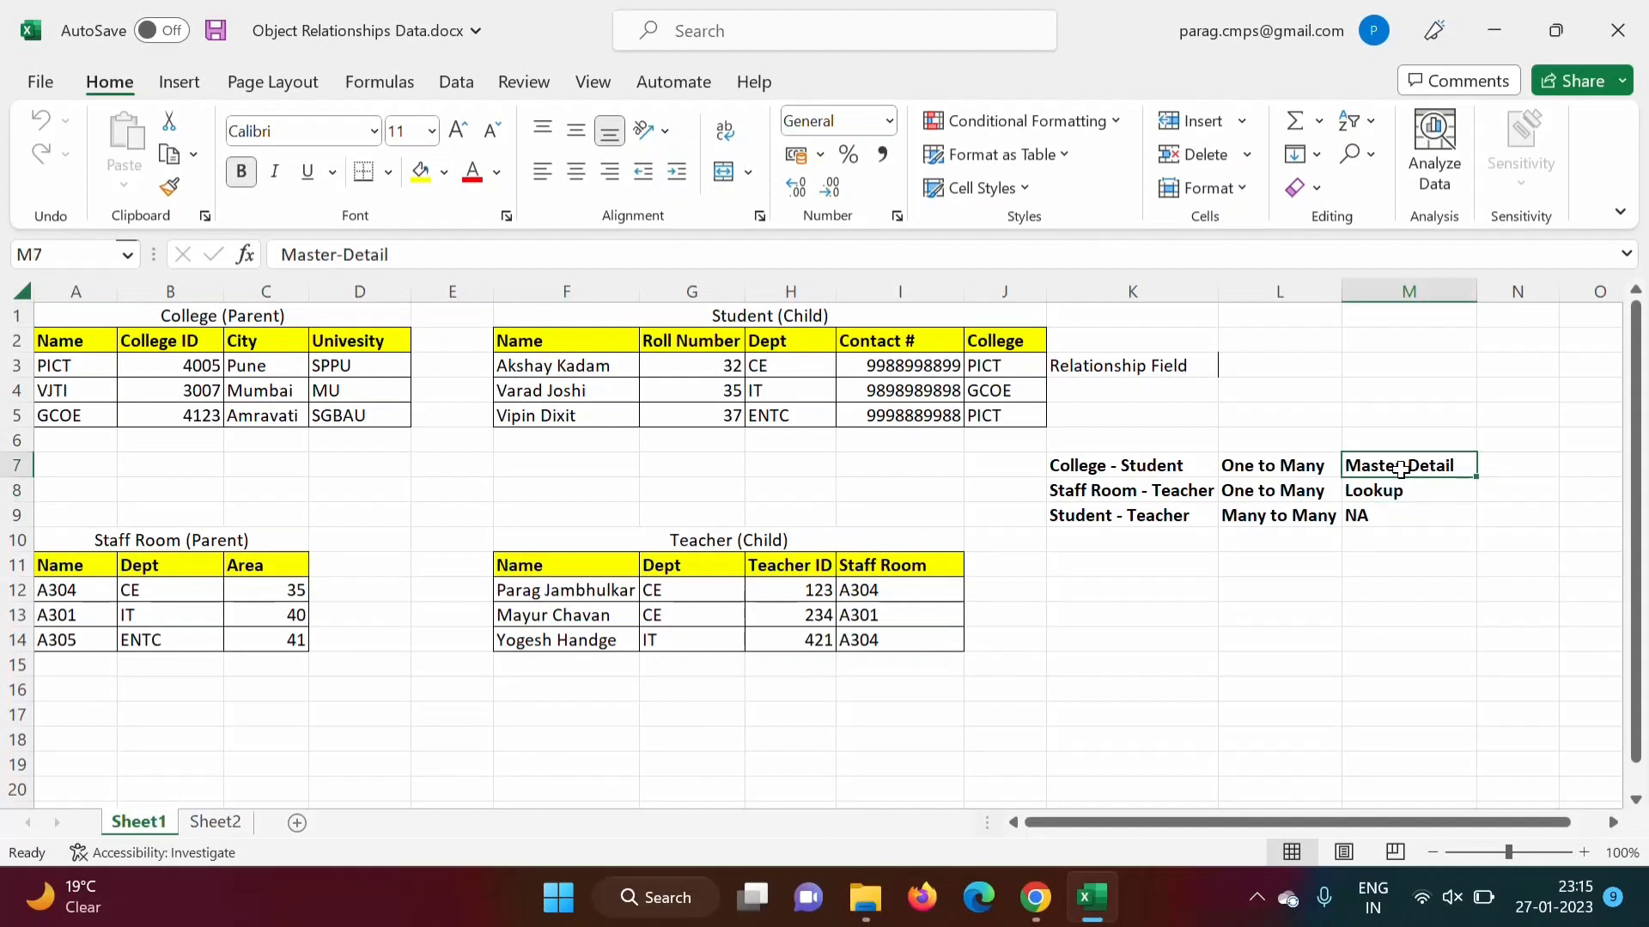
left_click(1403, 490)
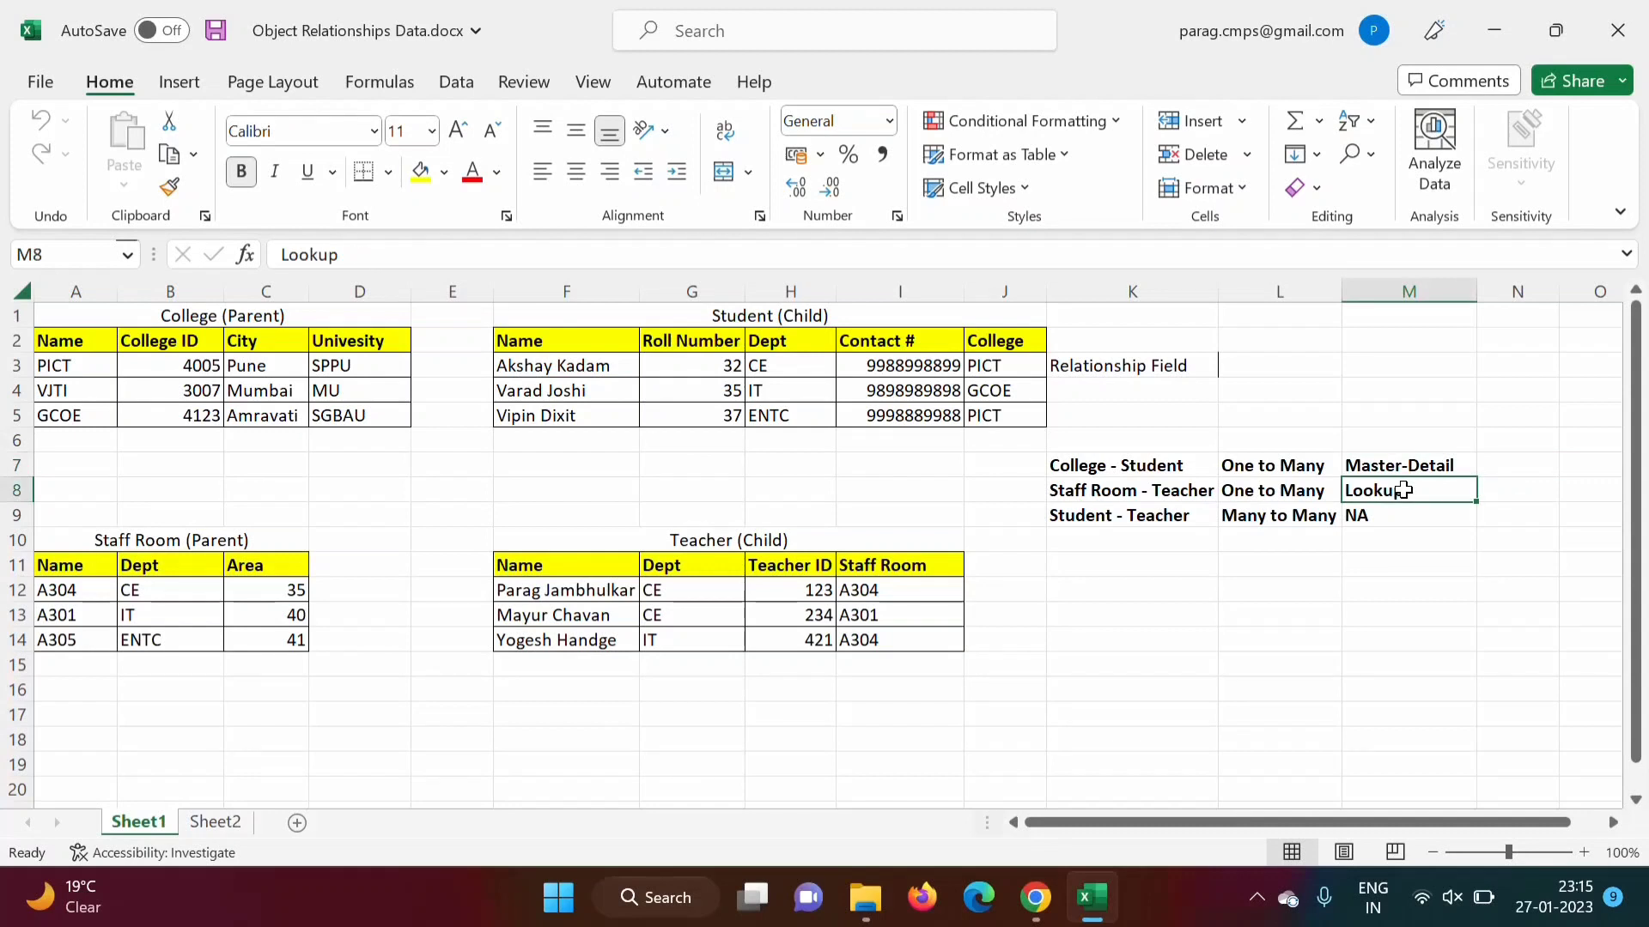
left_click(1450, 468)
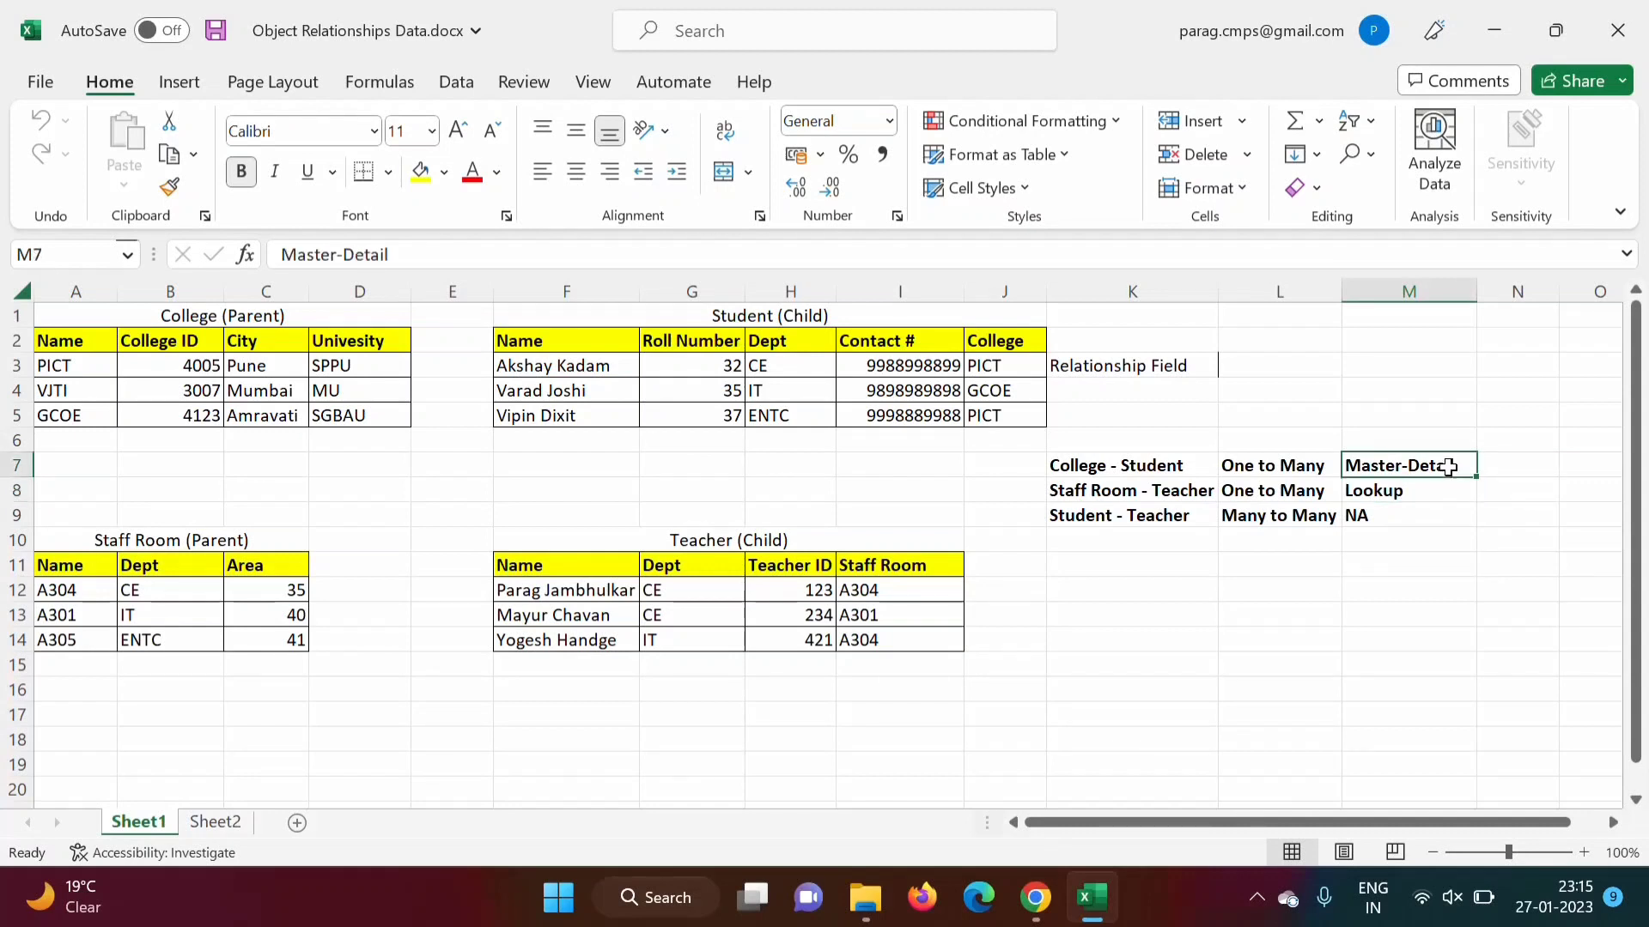
left_click(1427, 501)
left_click(1280, 518)
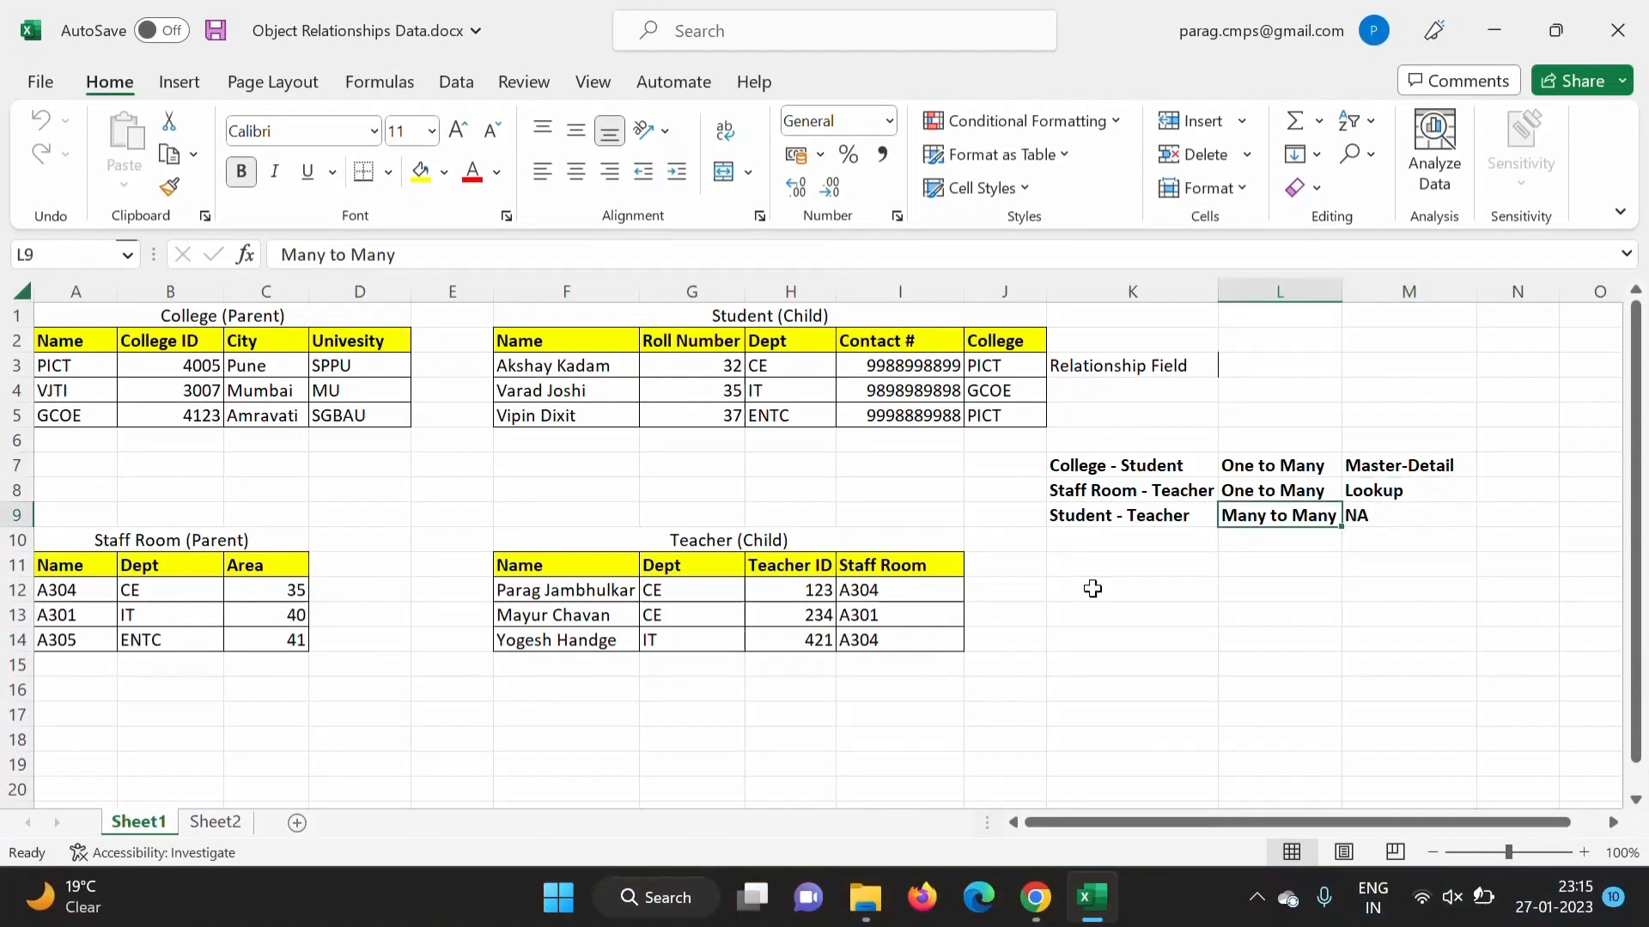